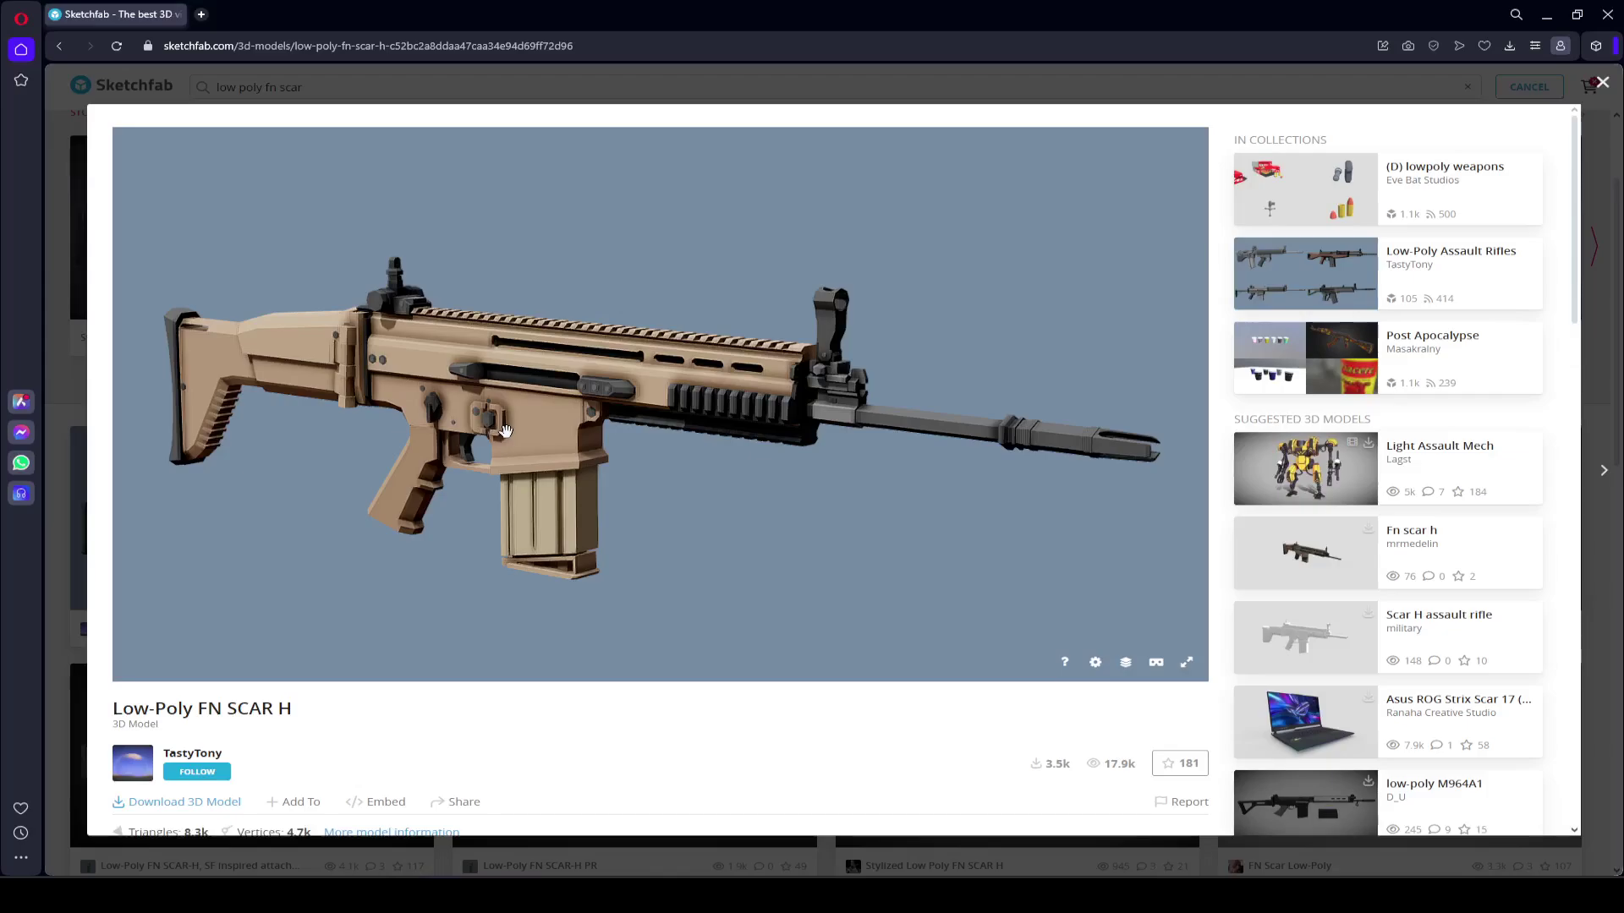
Step: Browse the Low-Poly FN SCAR H Sketchfab page, rotating the rifle model to view other angles
scroll(506, 474, "down", 3)
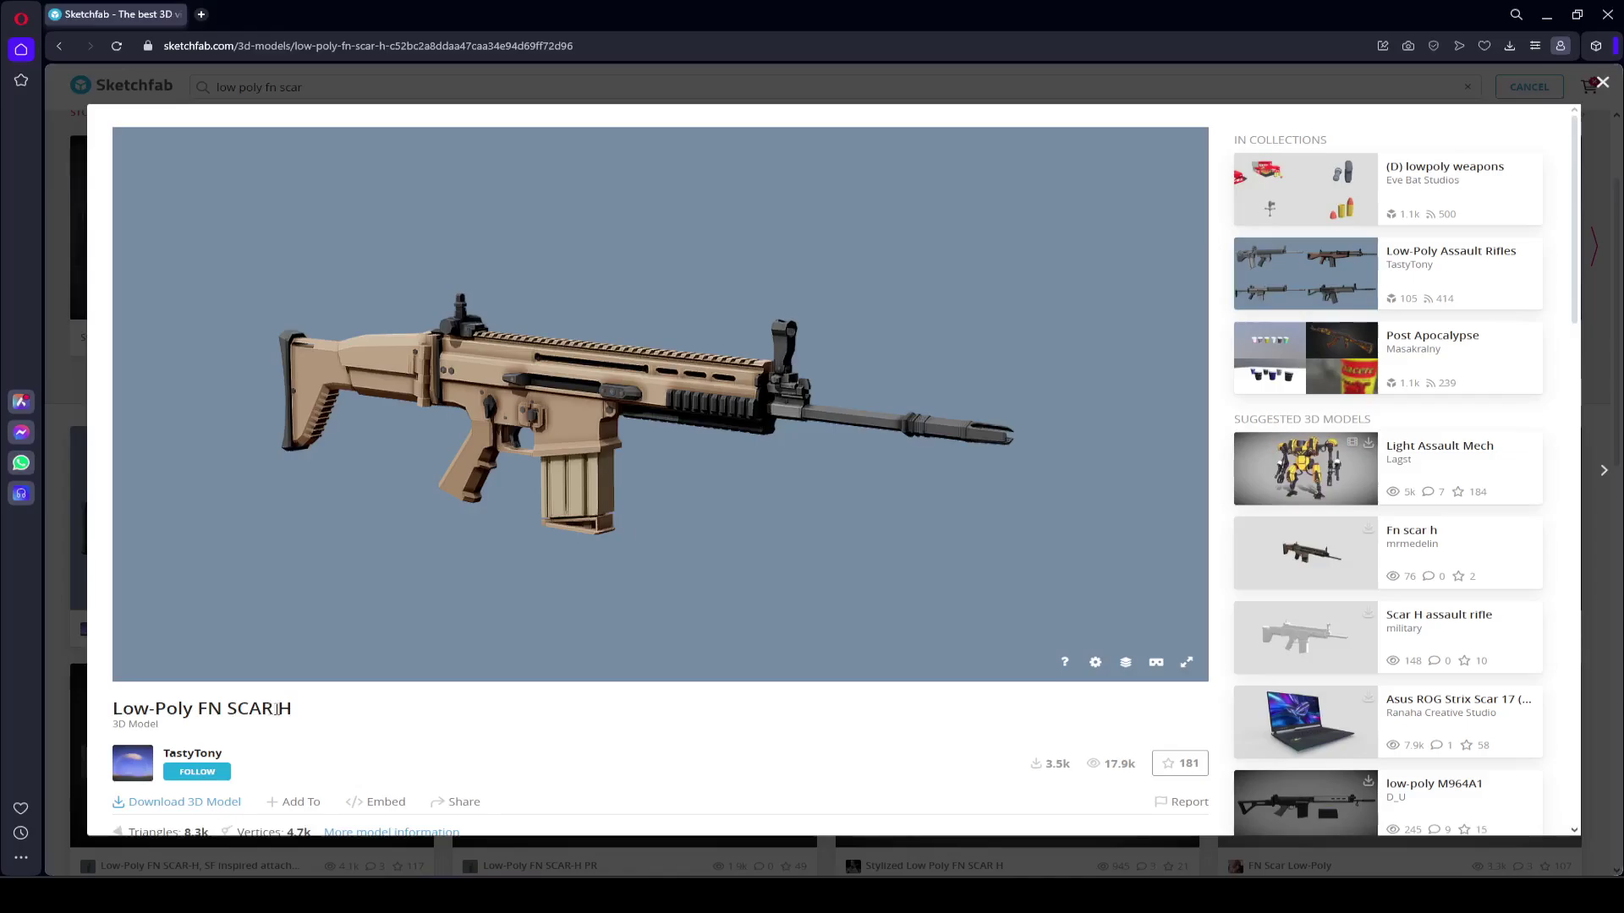
scroll(547, 538, "down", 1)
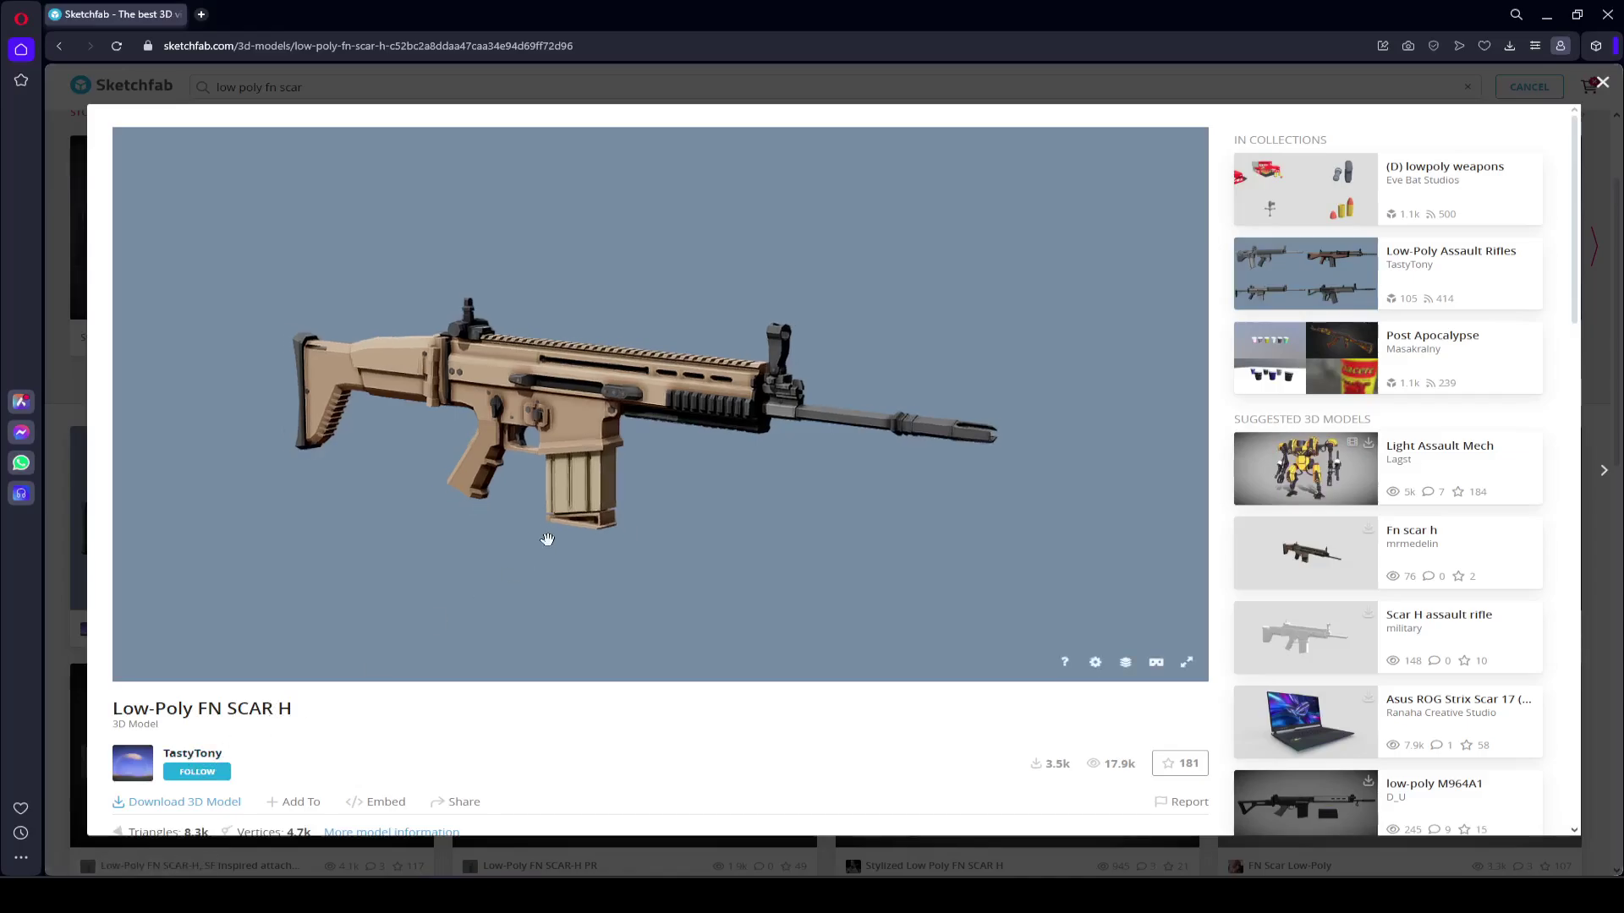
scroll(300, 523, "down", 5)
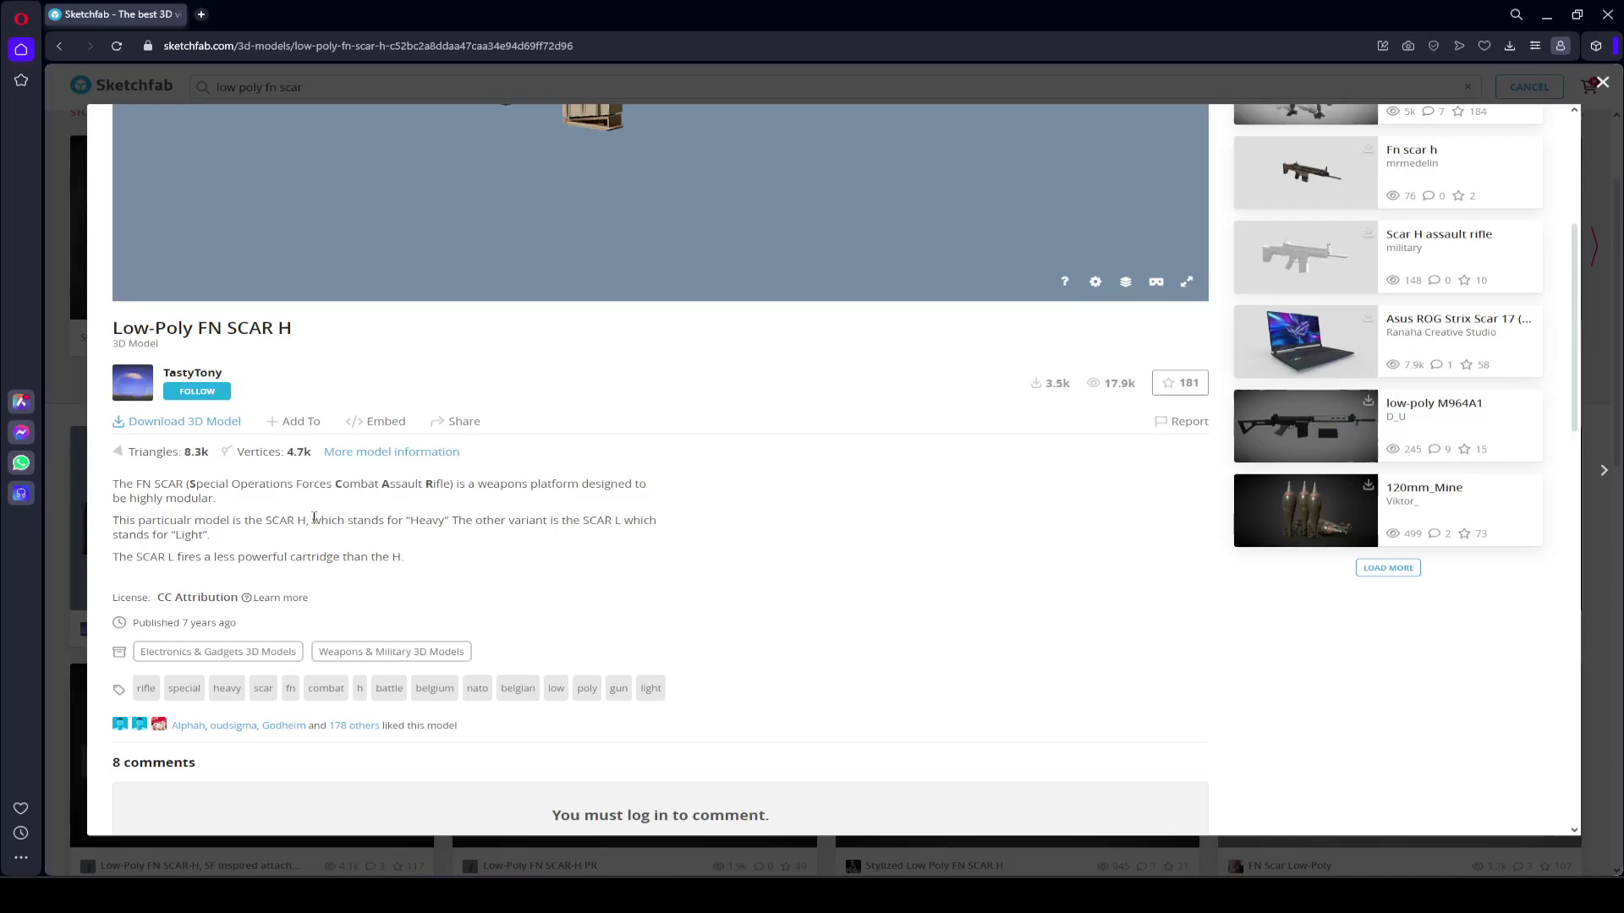
scroll(685, 588, "up", 5)
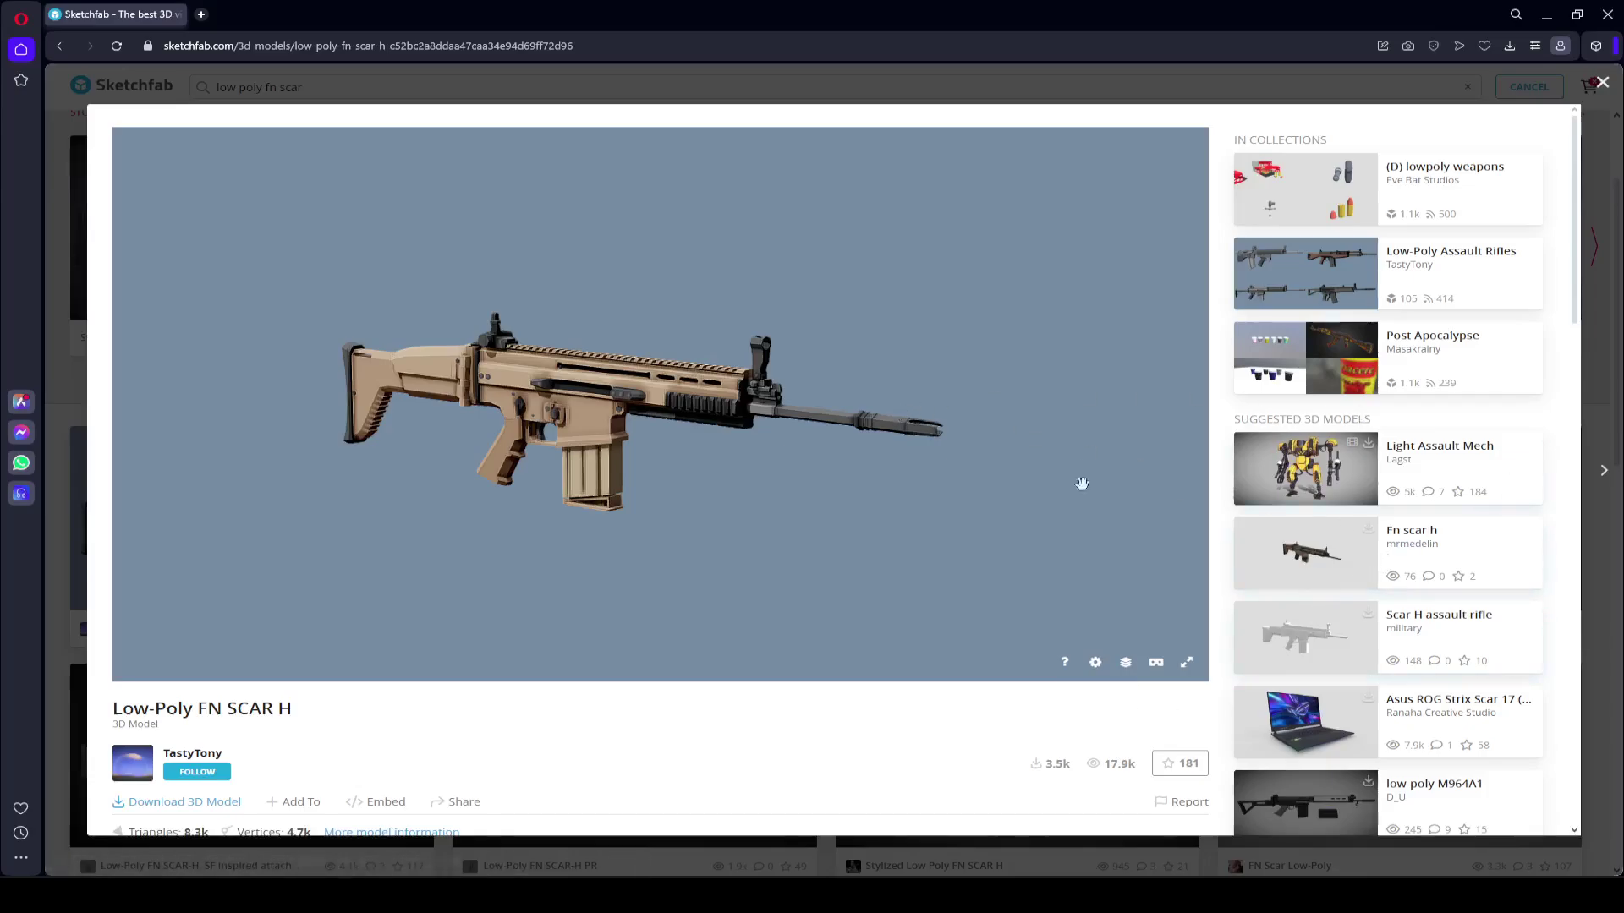
left_click_drag(1160, 424, 392, 475)
scroll(427, 744, "down", 4)
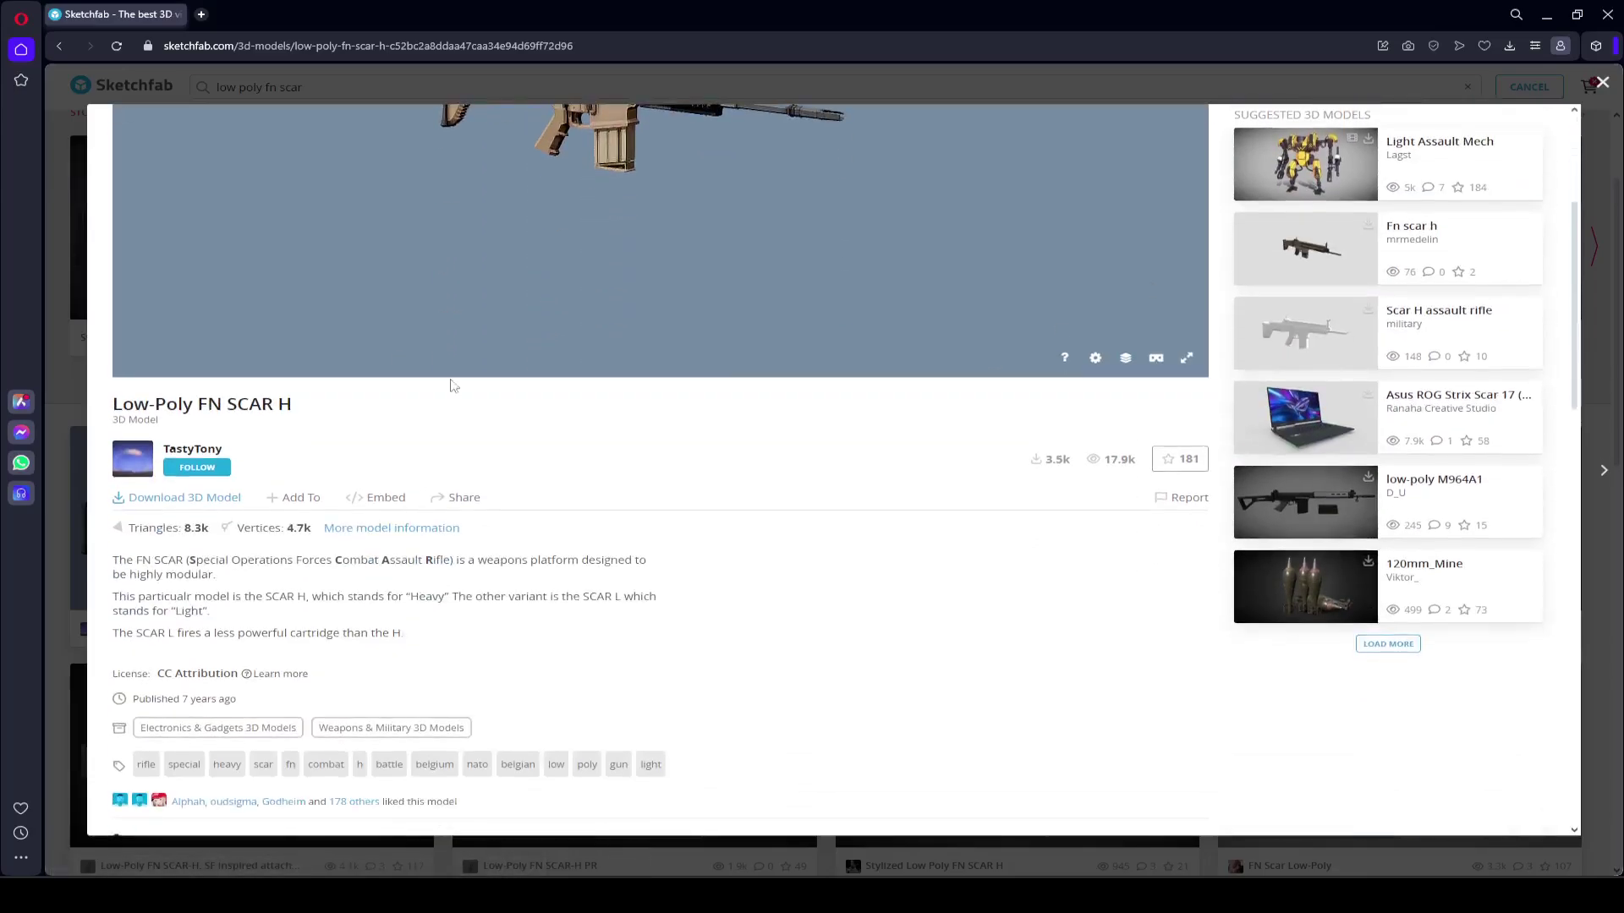
Step: Try Download 3D Model, dismiss the login prompt, and scroll back up the page
left_click(135, 506)
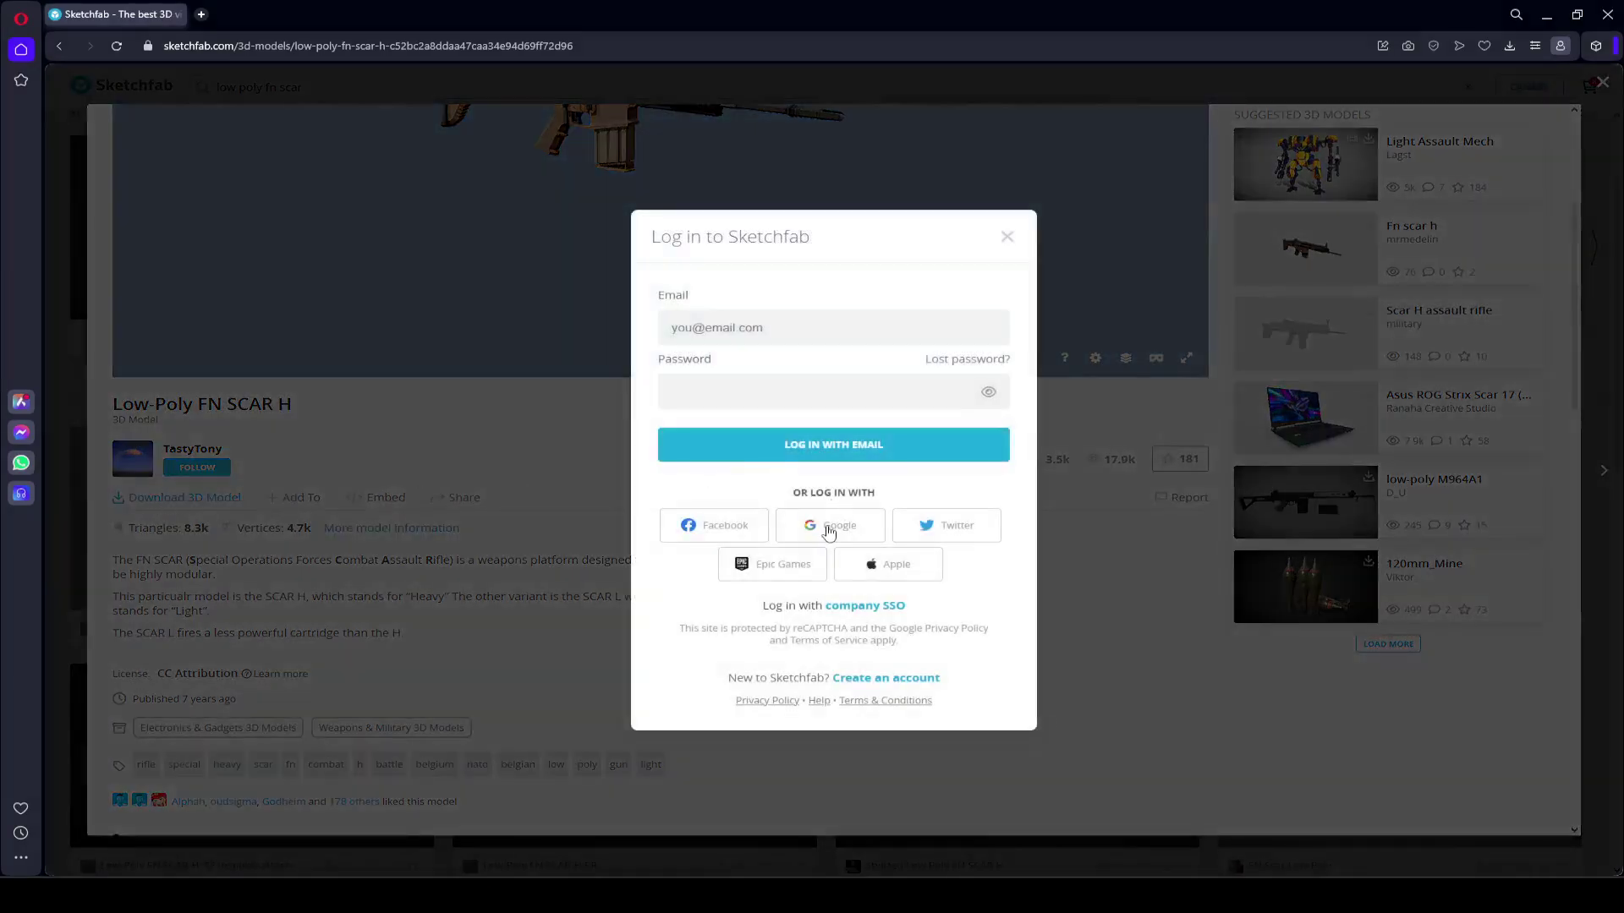
left_click(1006, 238)
scroll(1206, 483, "up", 3)
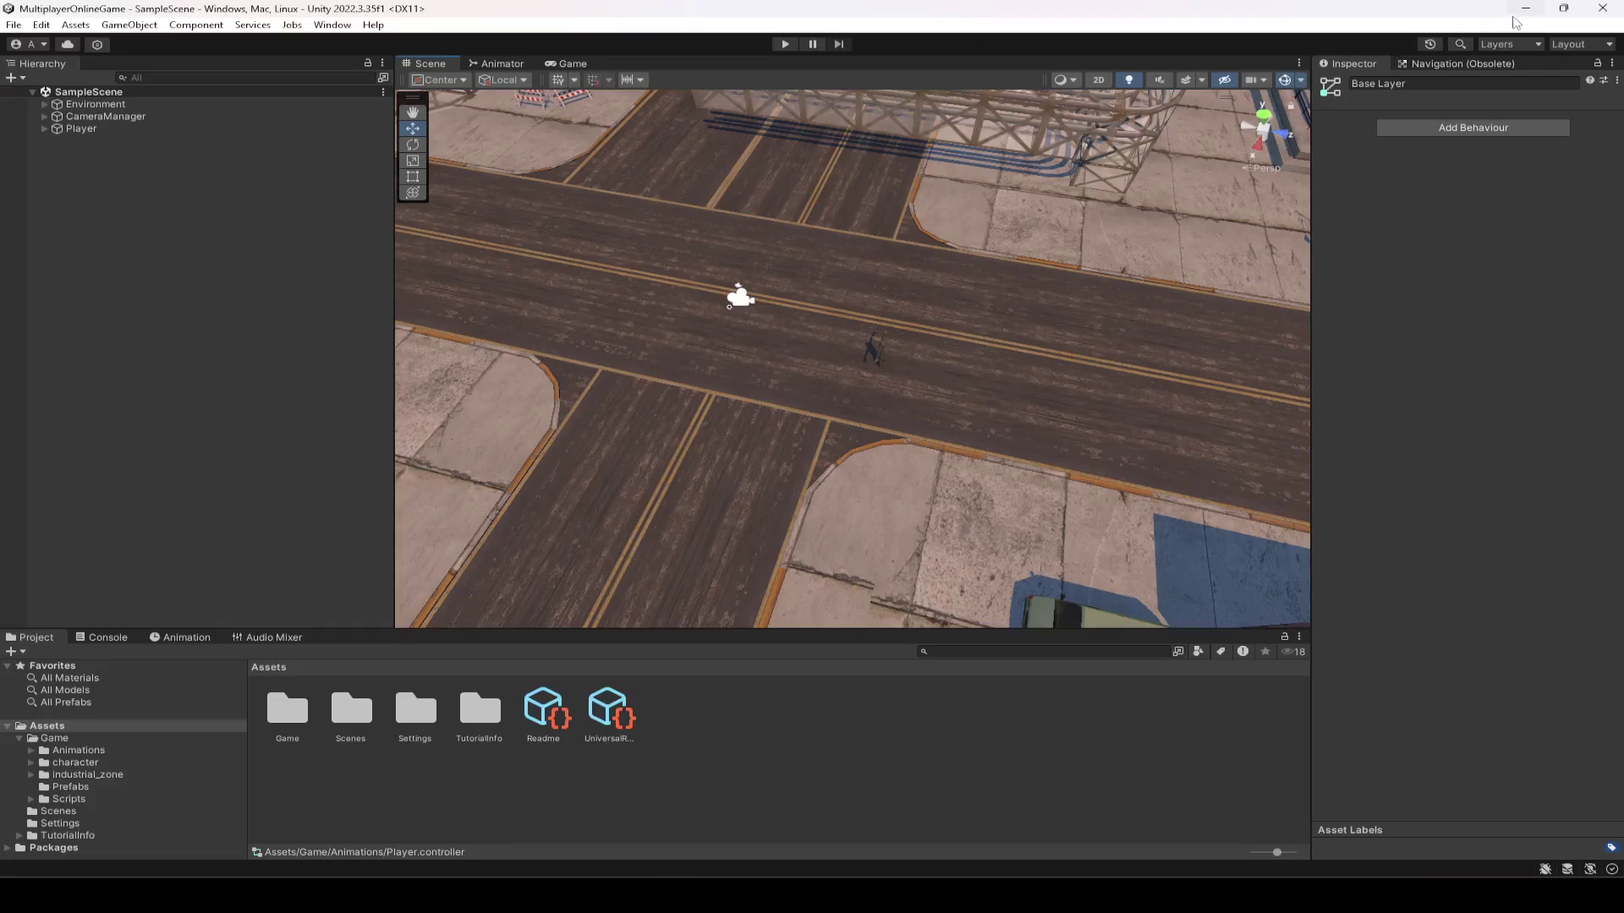
Step: Drag the extracted low-poly-fn-scar-h folder from the desktop into the project's Assets/Game folder
left_click(1523, 9)
left_click_drag(659, 97, 350, 402)
left_click_drag(157, 18, 28, 269)
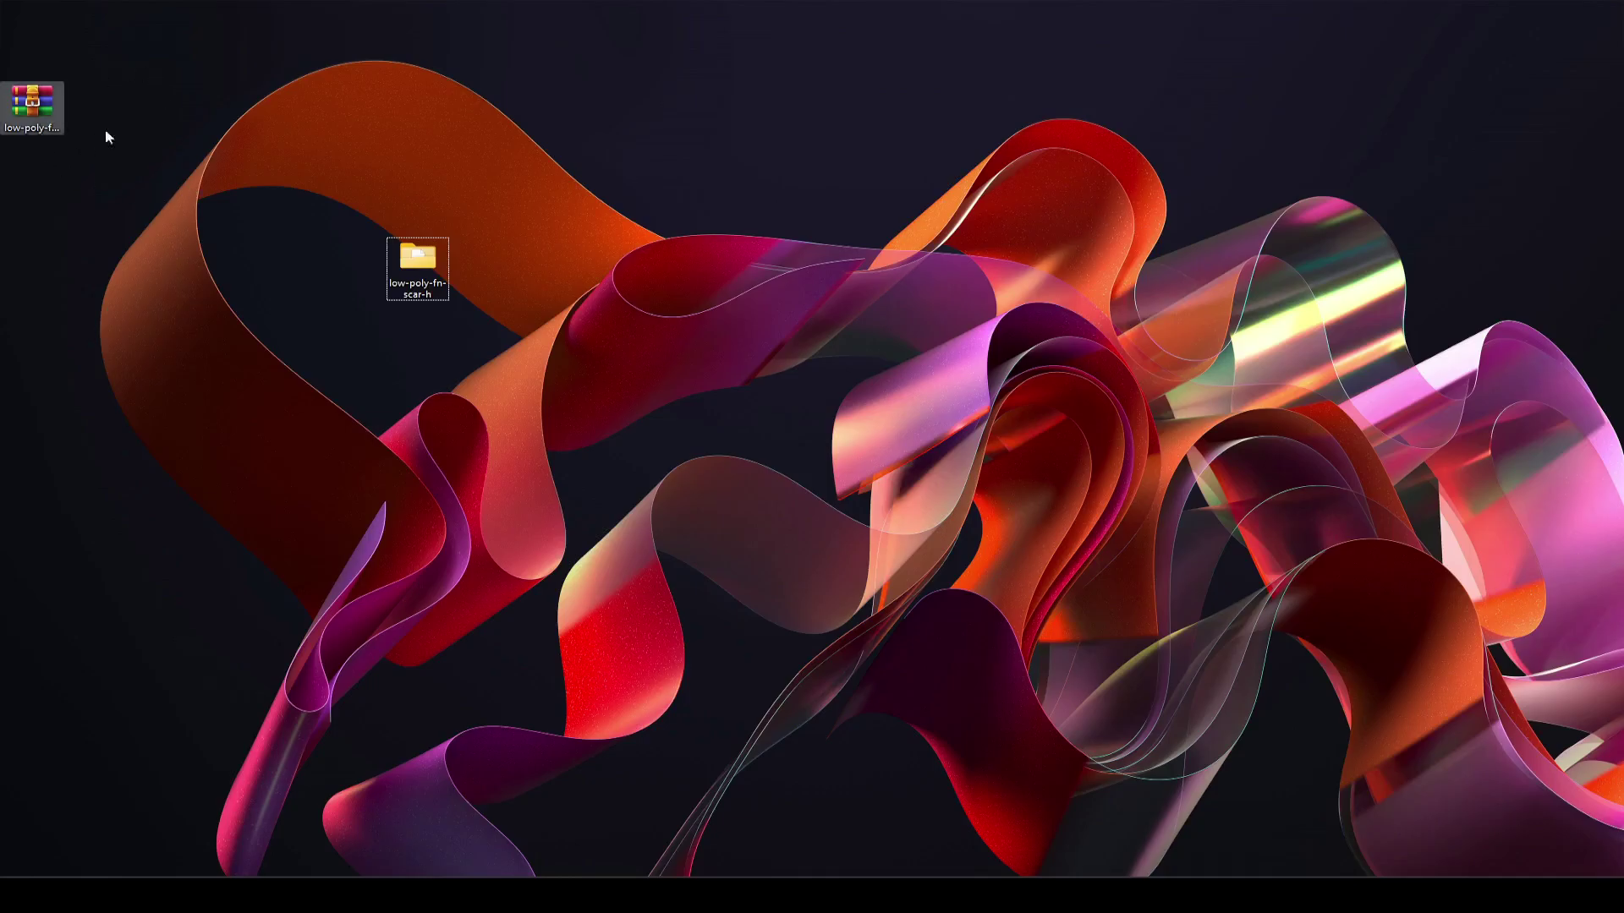
left_click_drag(637, 177, 386, 454)
double_click(427, 291)
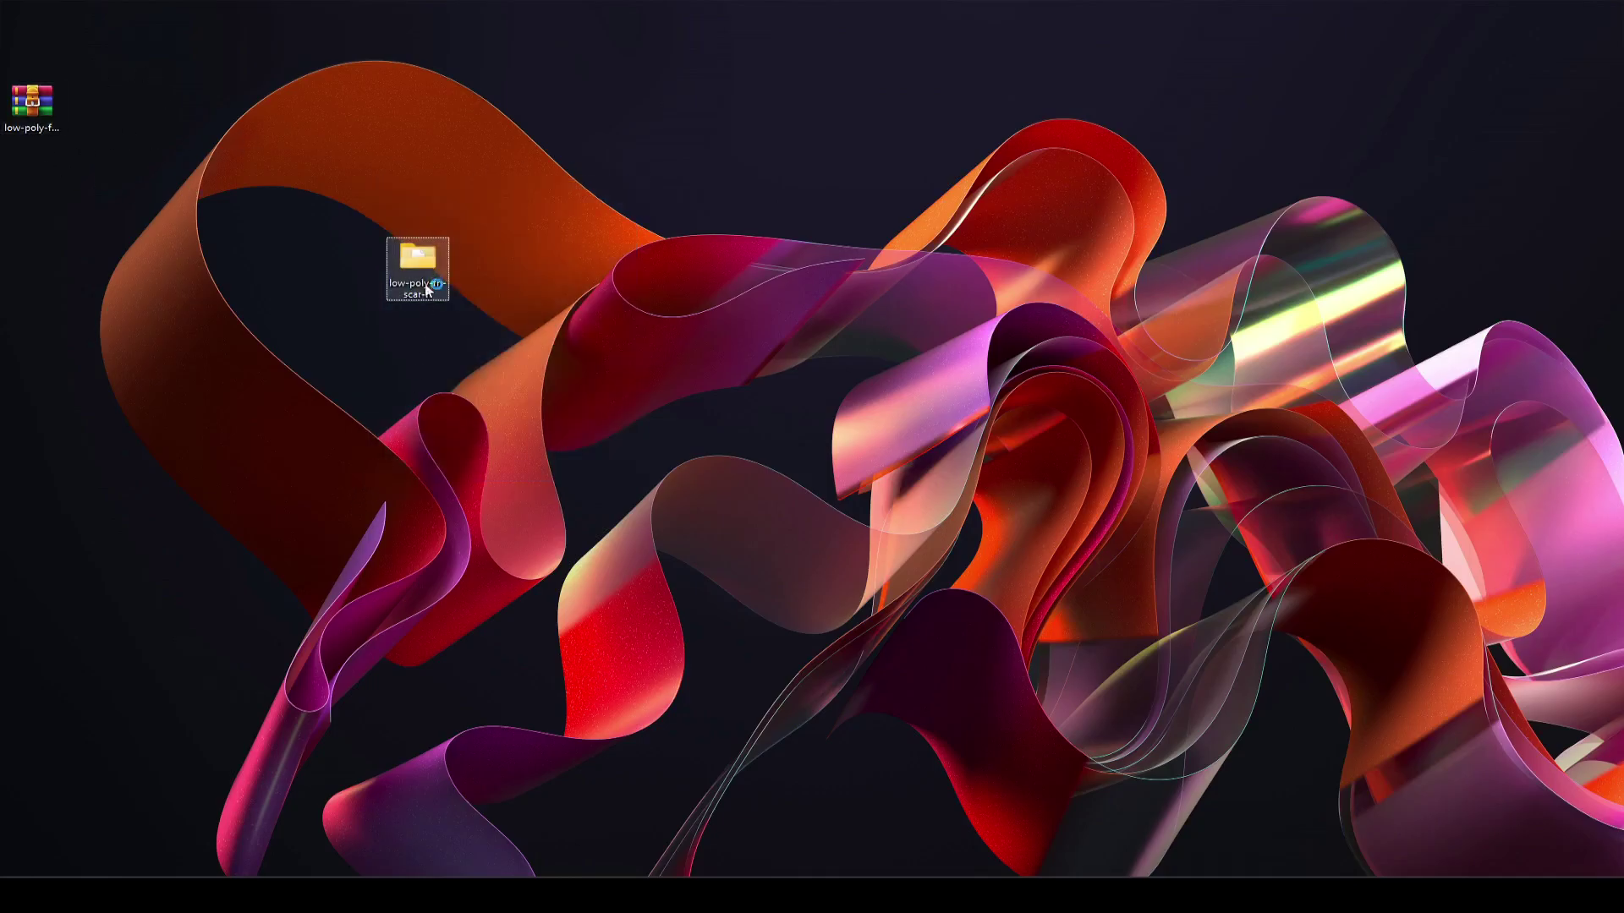
left_click_drag(427, 291, 935, 600)
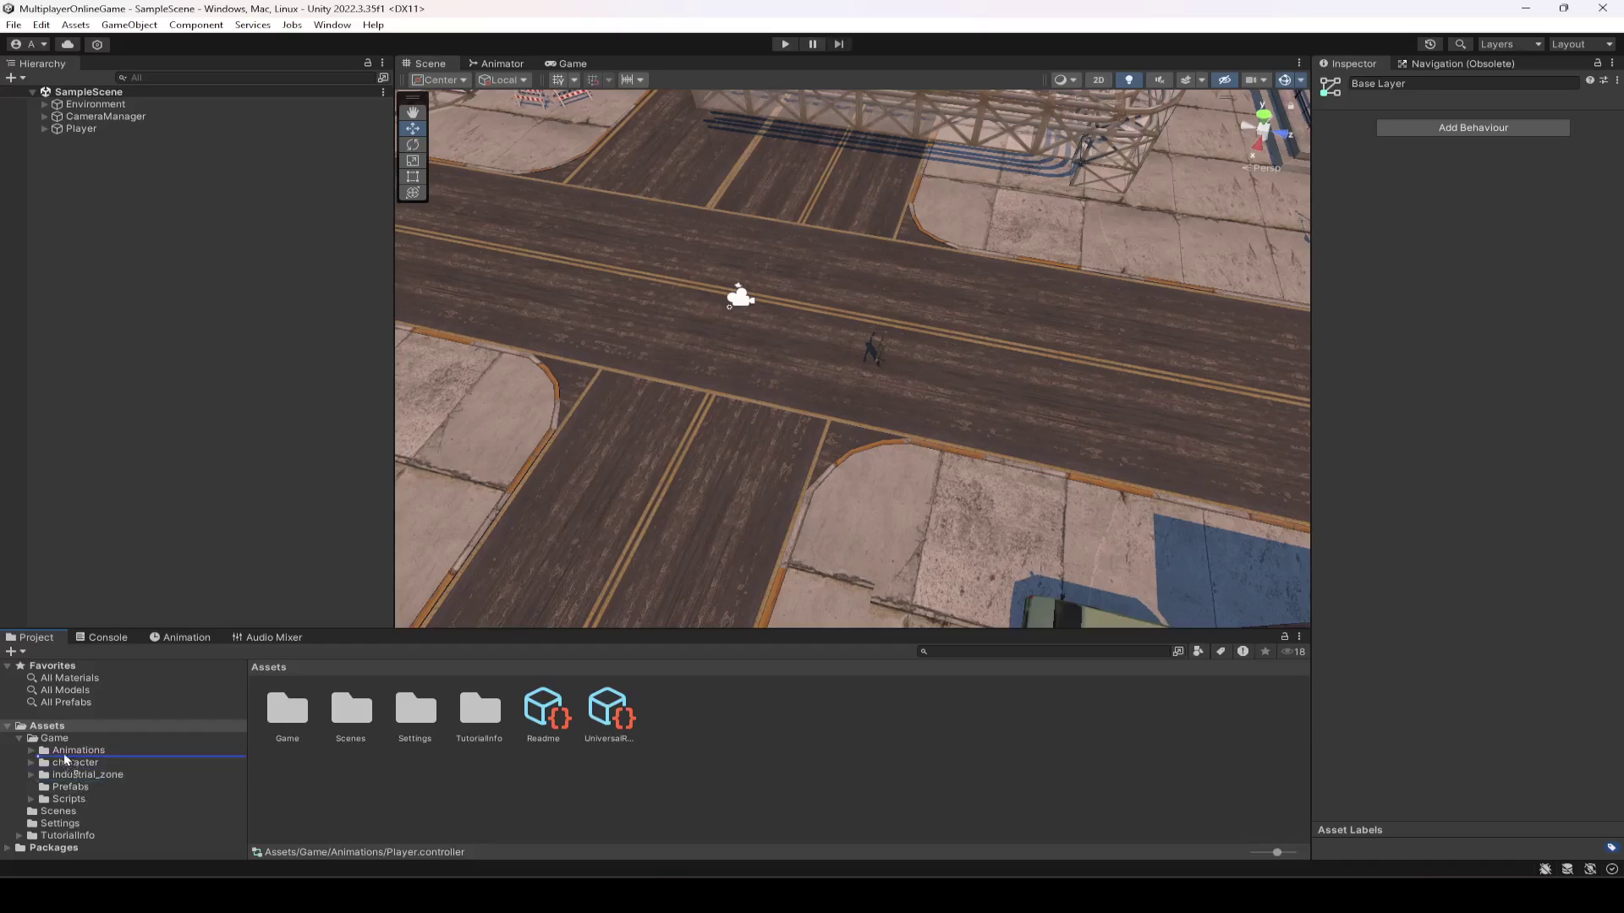
left_click_drag(66, 758, 66, 759)
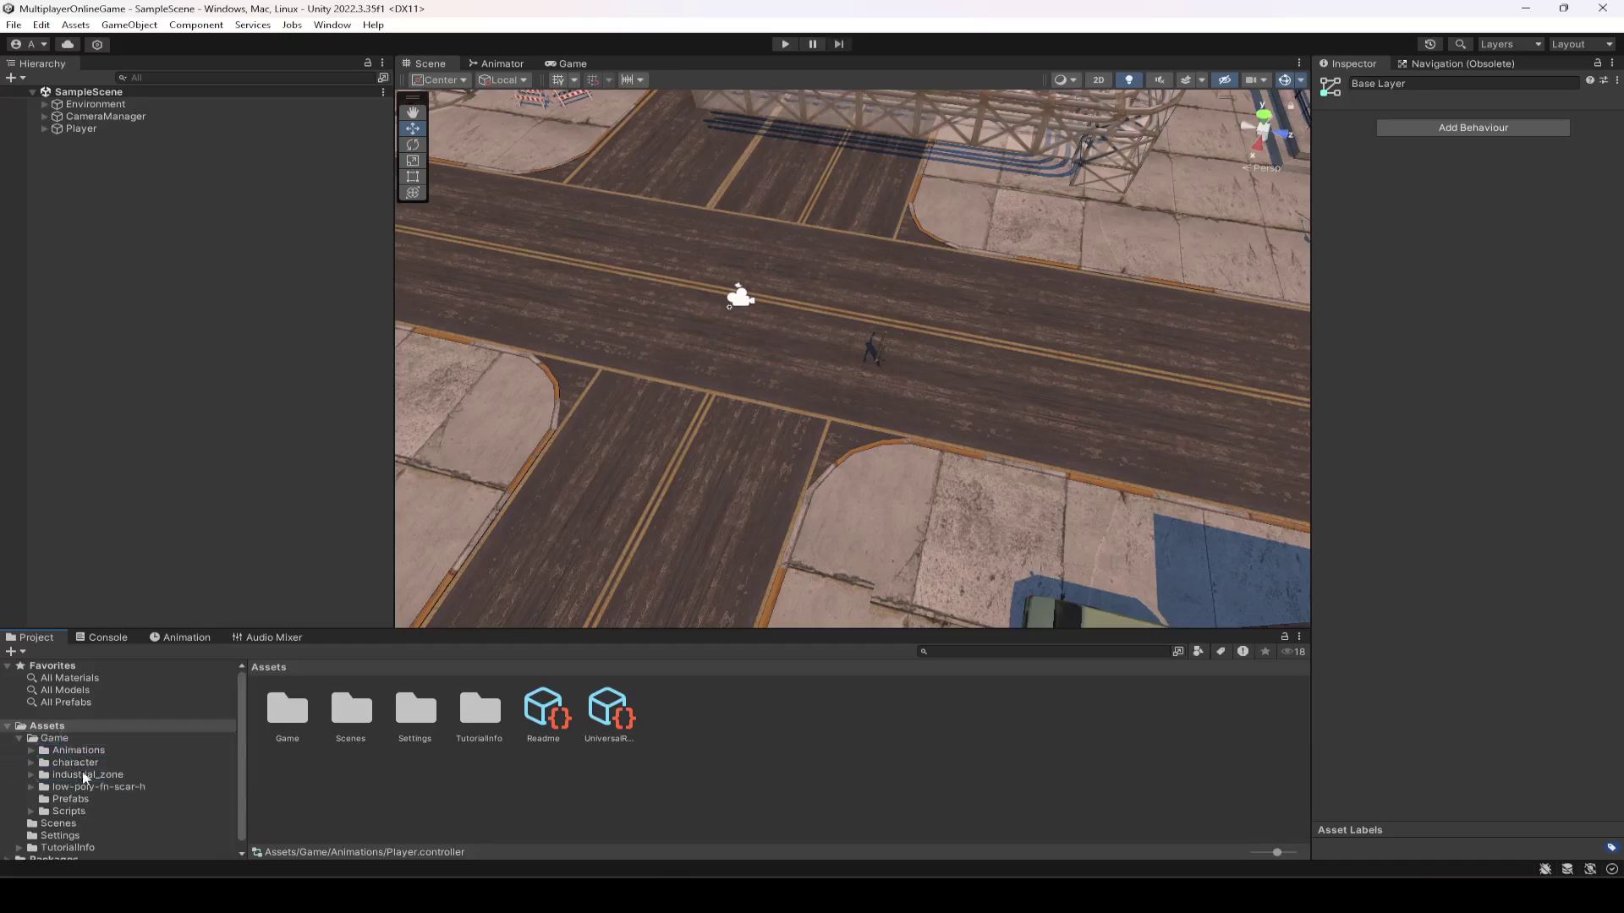
Step: Open low-poly-fn-scar-h/source and inspect Low-Poly FN SCAR H.fbx's import settings, confirming Scale Factor 0.1
left_click(86, 787)
double_click(294, 719)
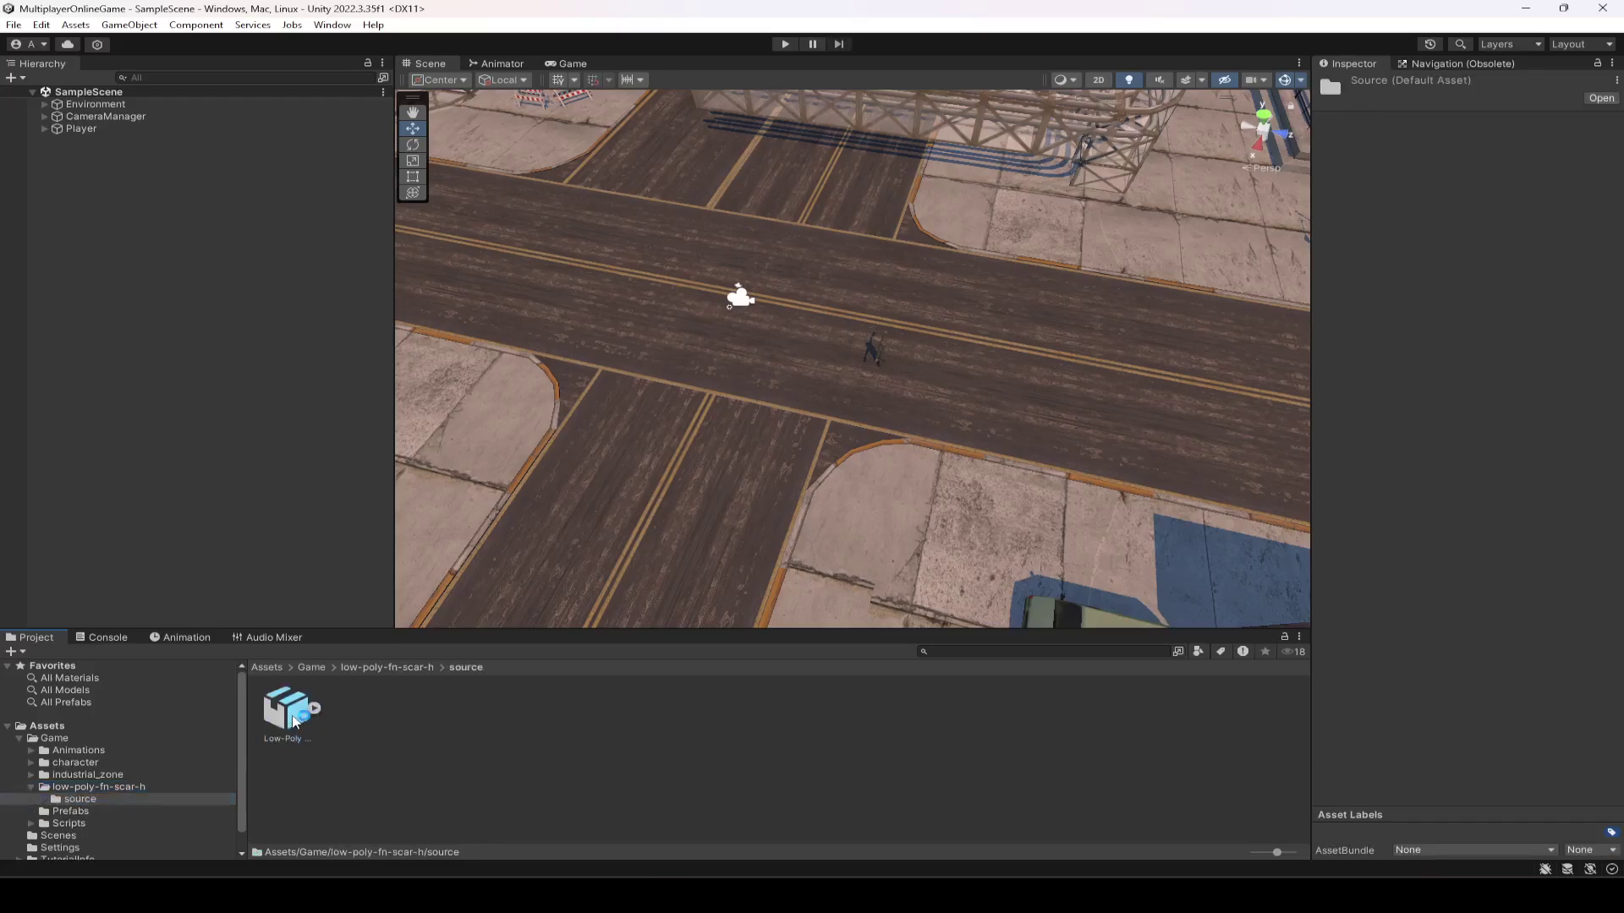
left_click(295, 721)
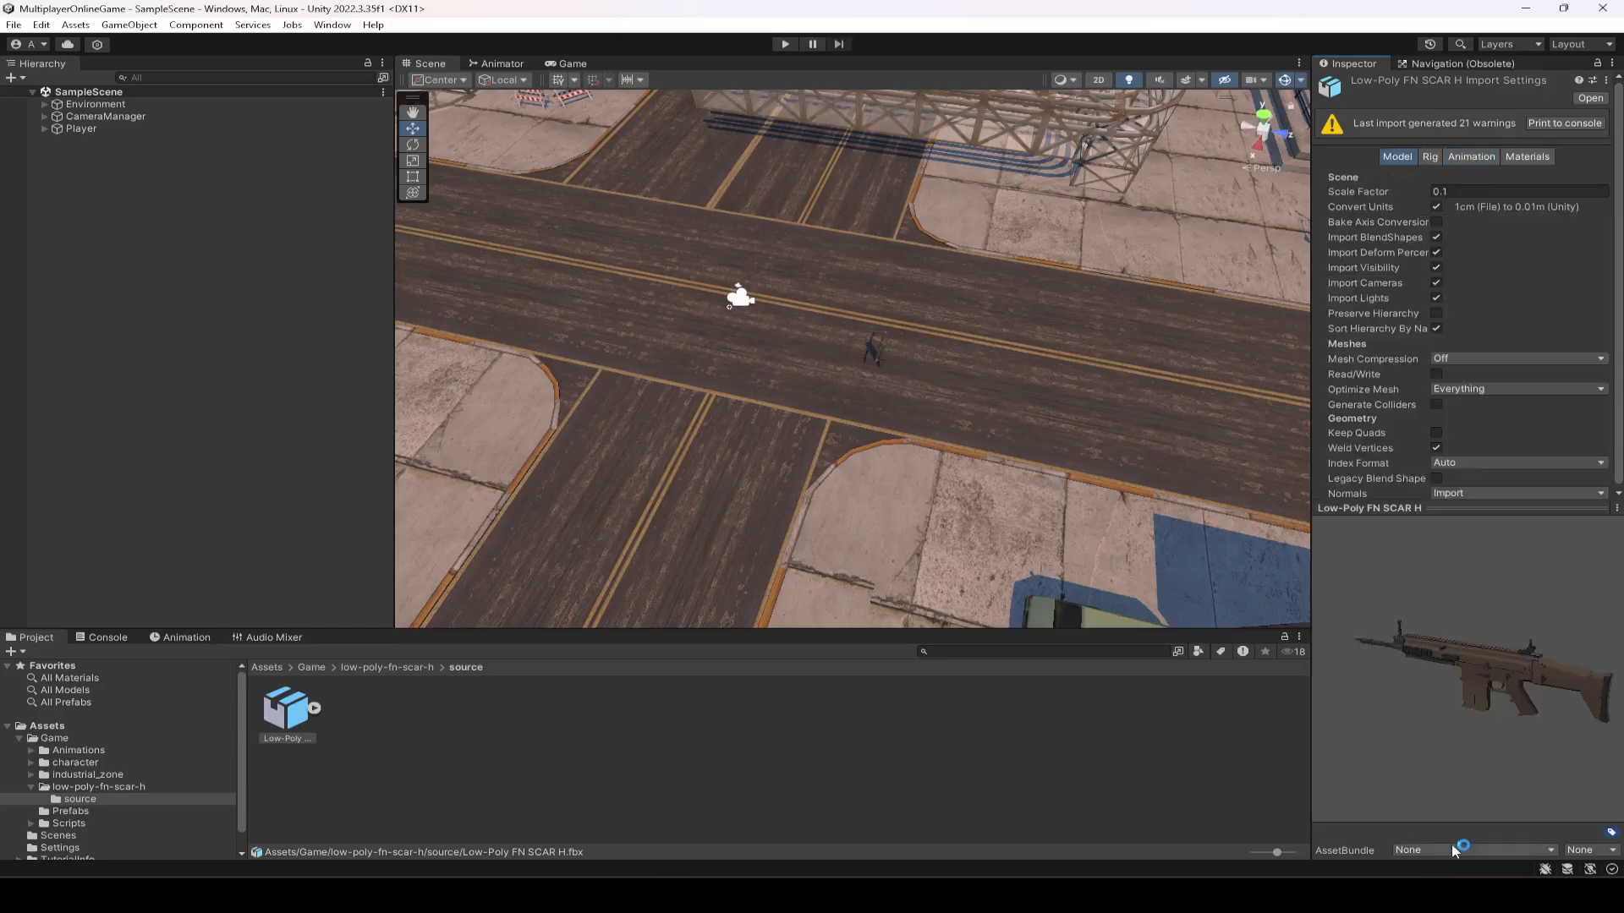
left_click_drag(1511, 686, 1261, 634)
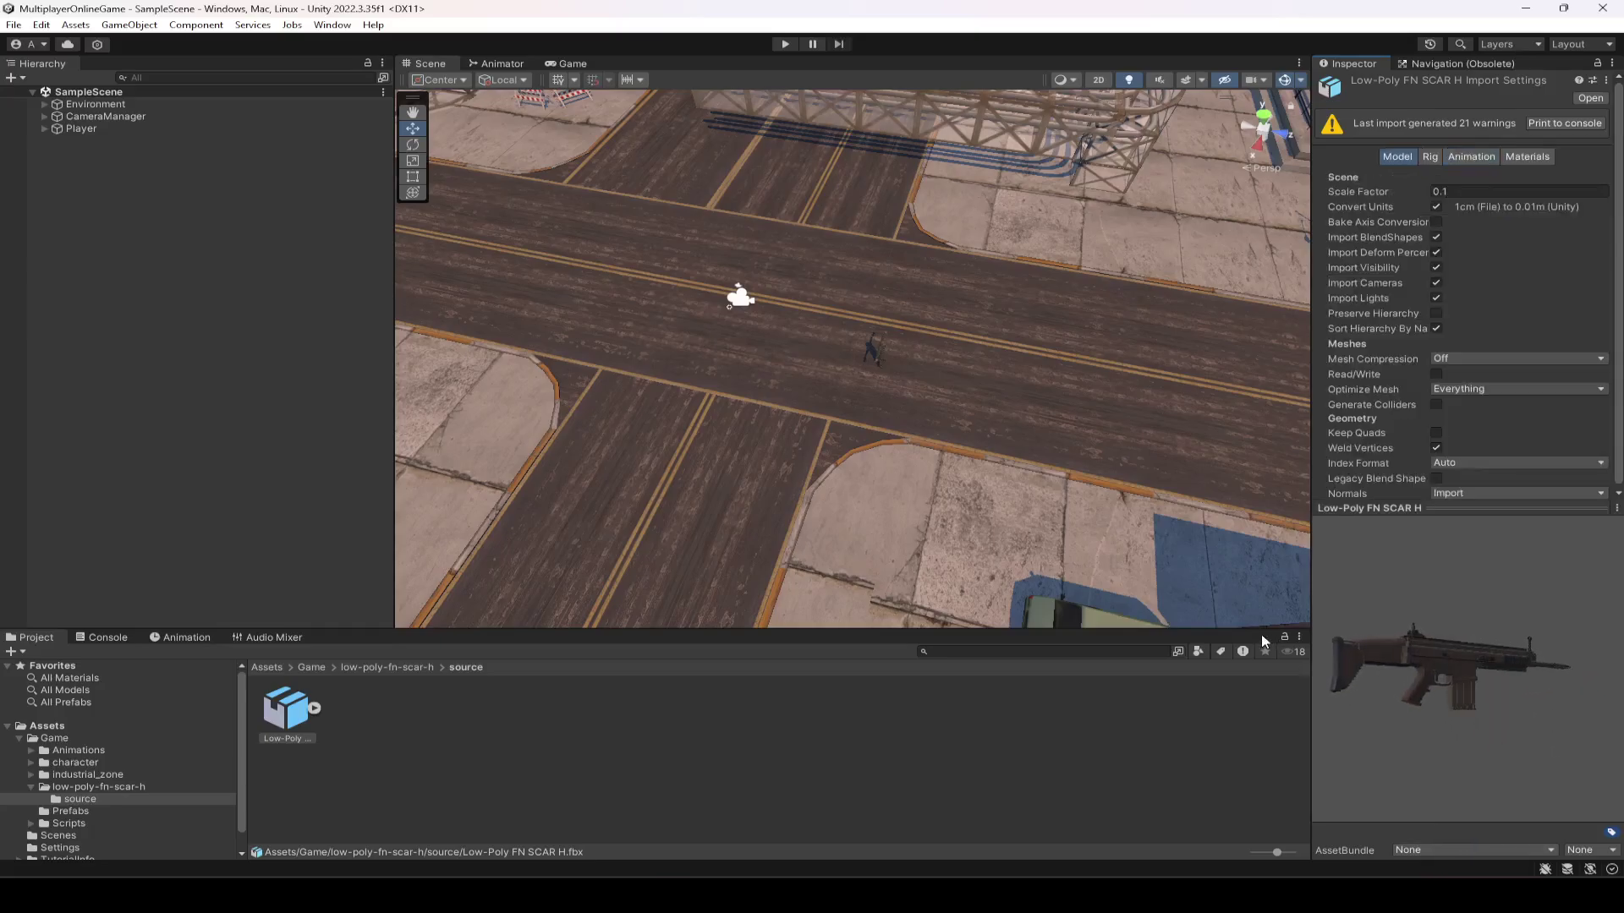
left_click_drag(1463, 507, 1462, 691)
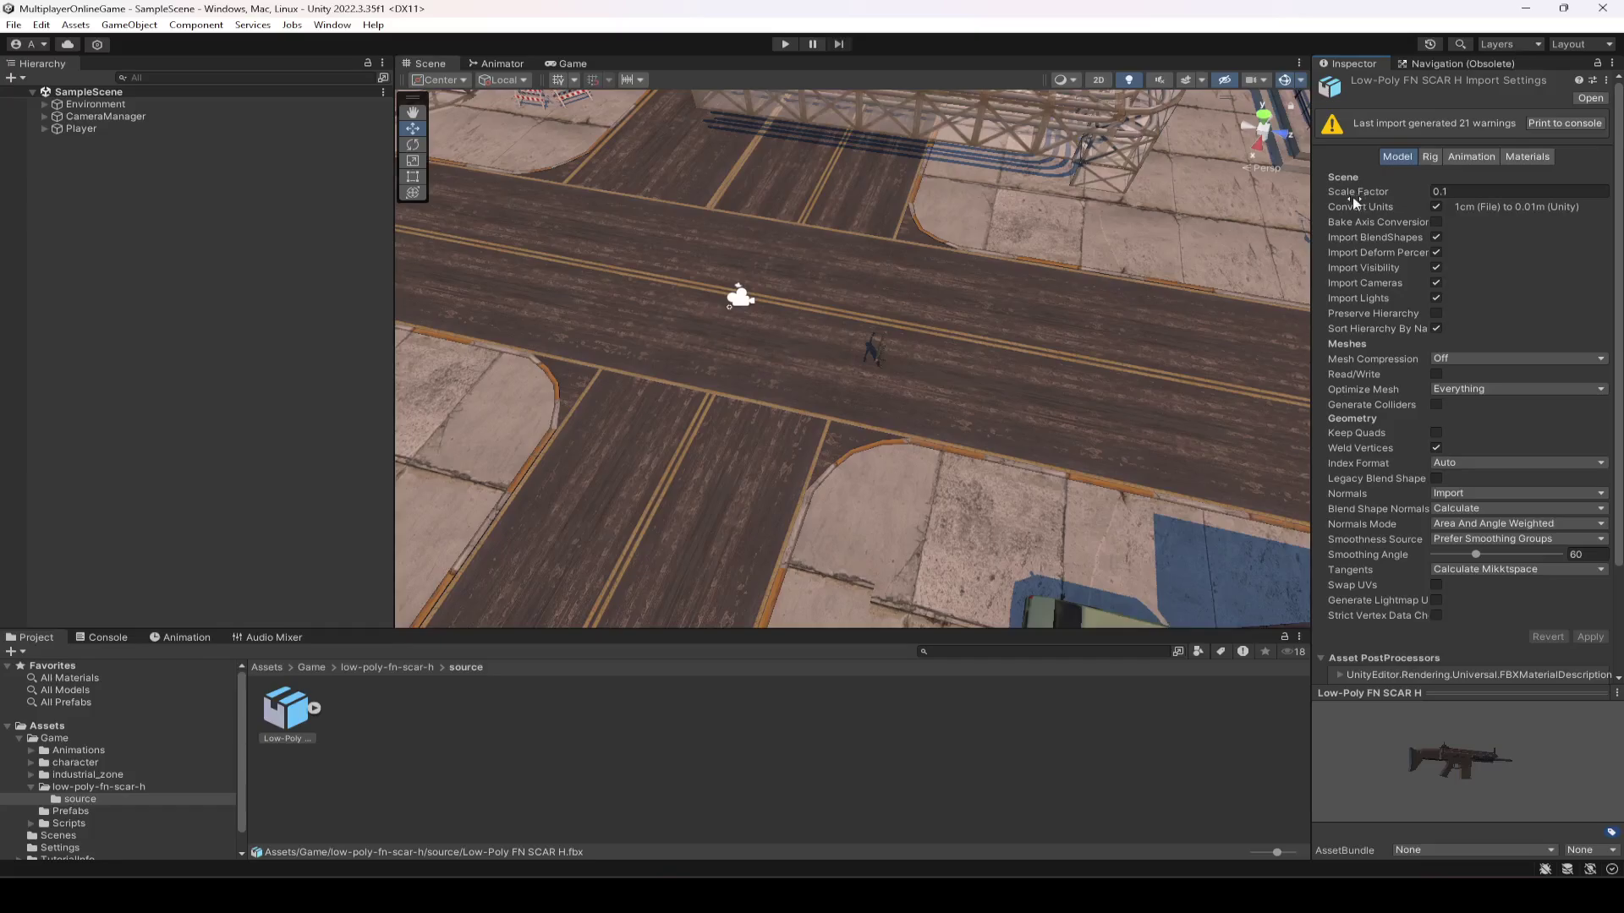
left_click(1451, 192)
Step: Select the Player and frame it in the Scene view from a low angle
left_click(594, 754)
left_click(872, 347)
key("f")
left_click_drag(927, 362, 893, 291, "alt")
scroll(893, 291, "down", 2)
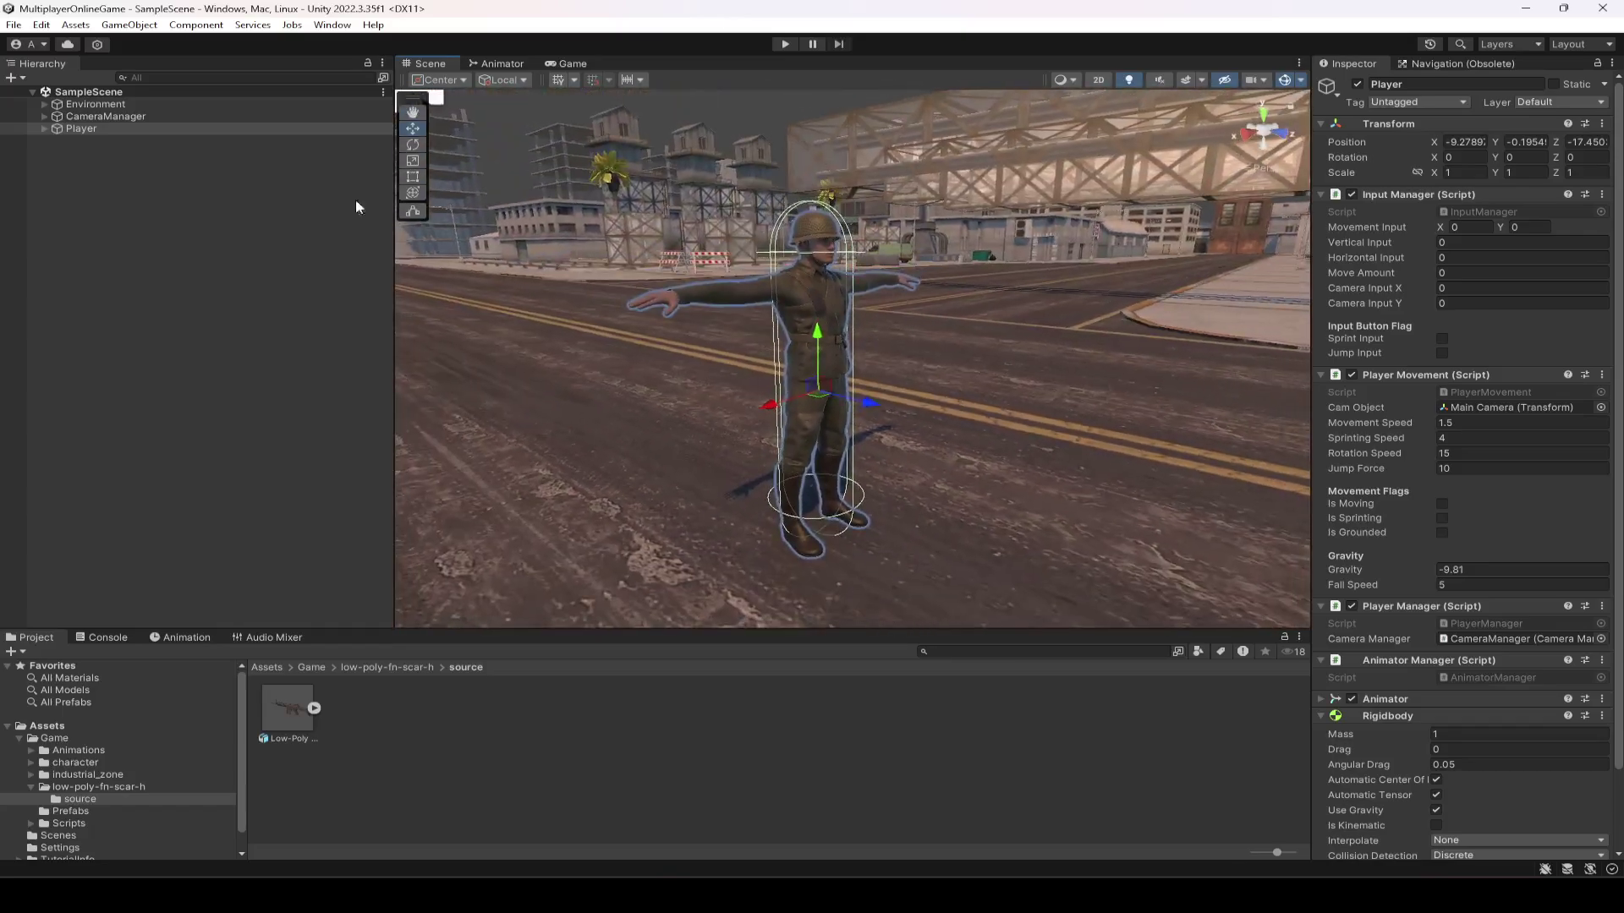
Step: Expand the Player's bone hierarchy from mixamorig:Hips down to mixamorig:RightHand
left_click(43, 129)
left_click(56, 166)
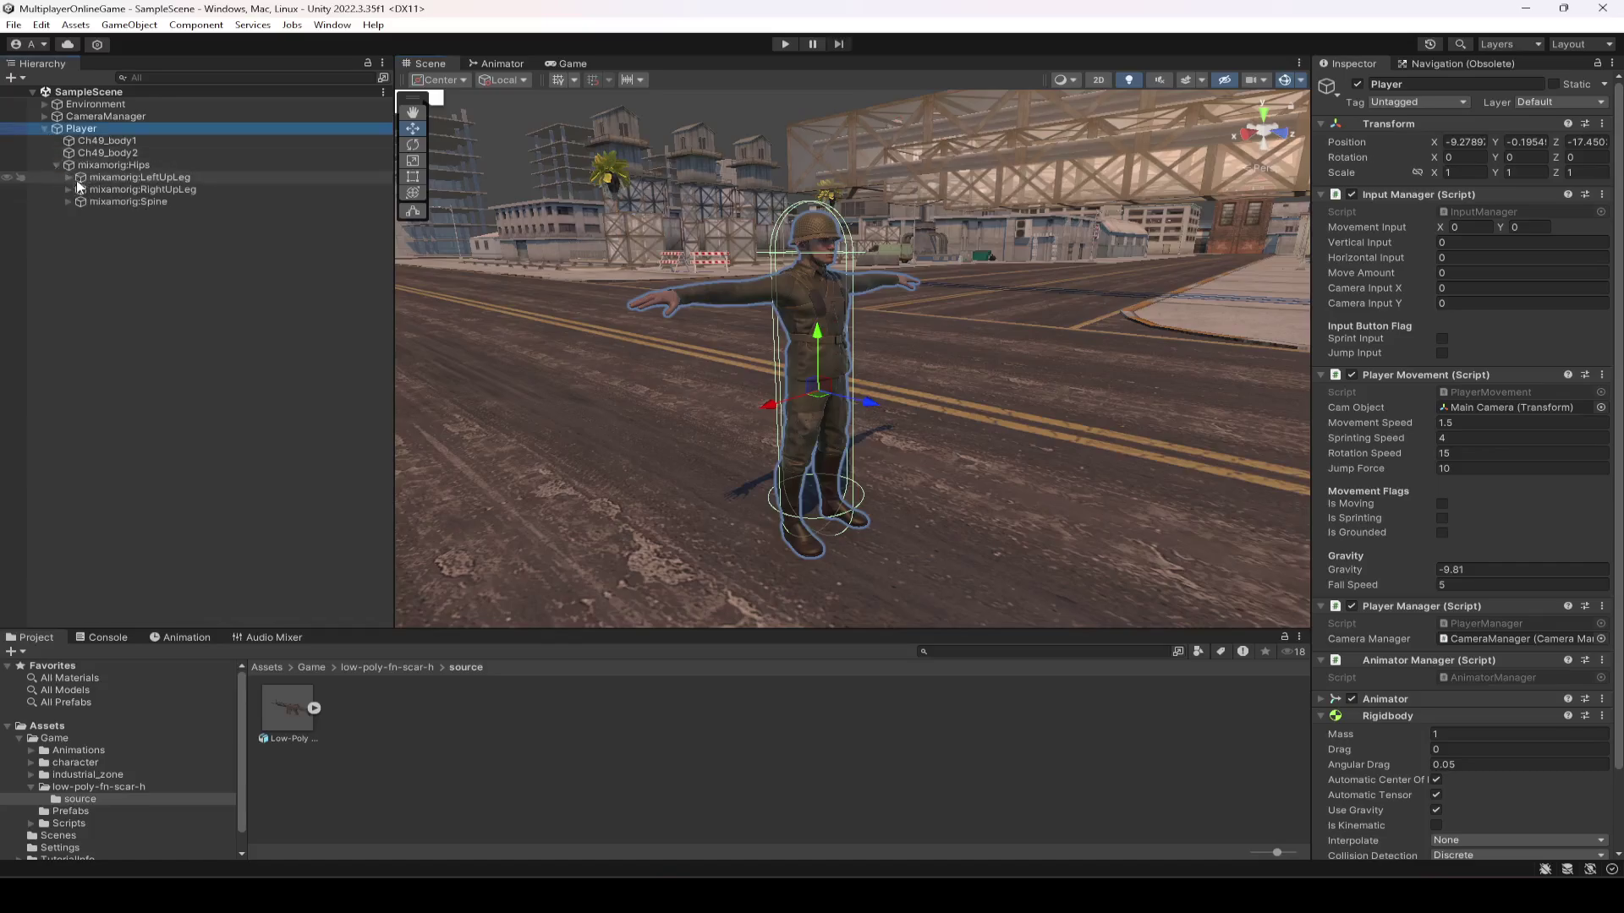
left_click(67, 201)
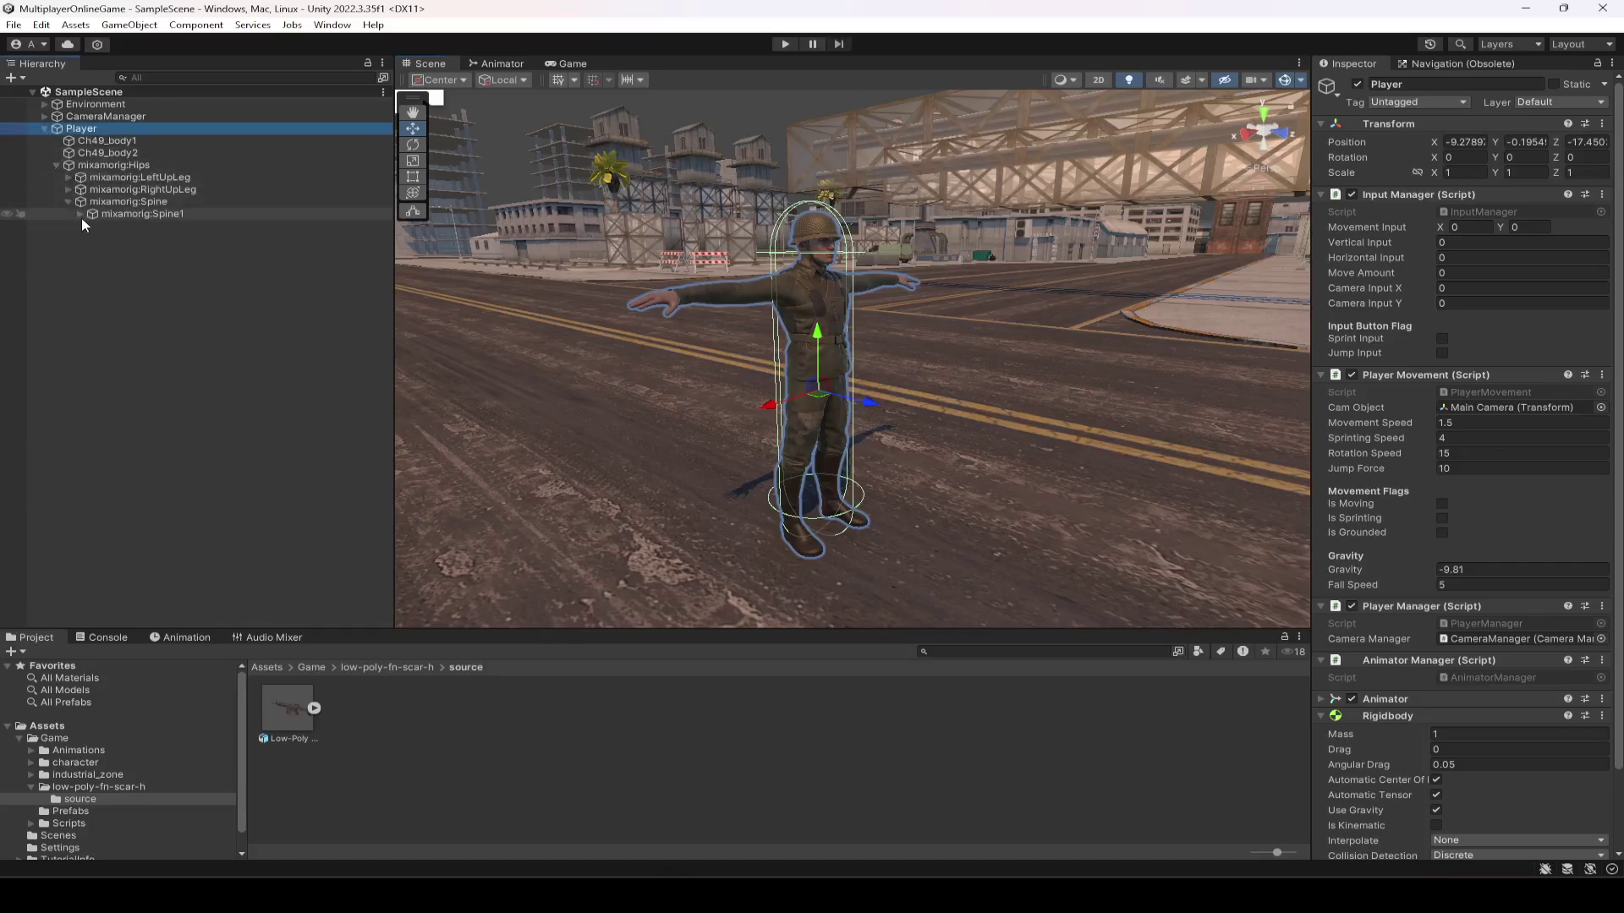
left_click(79, 214)
left_click(91, 226)
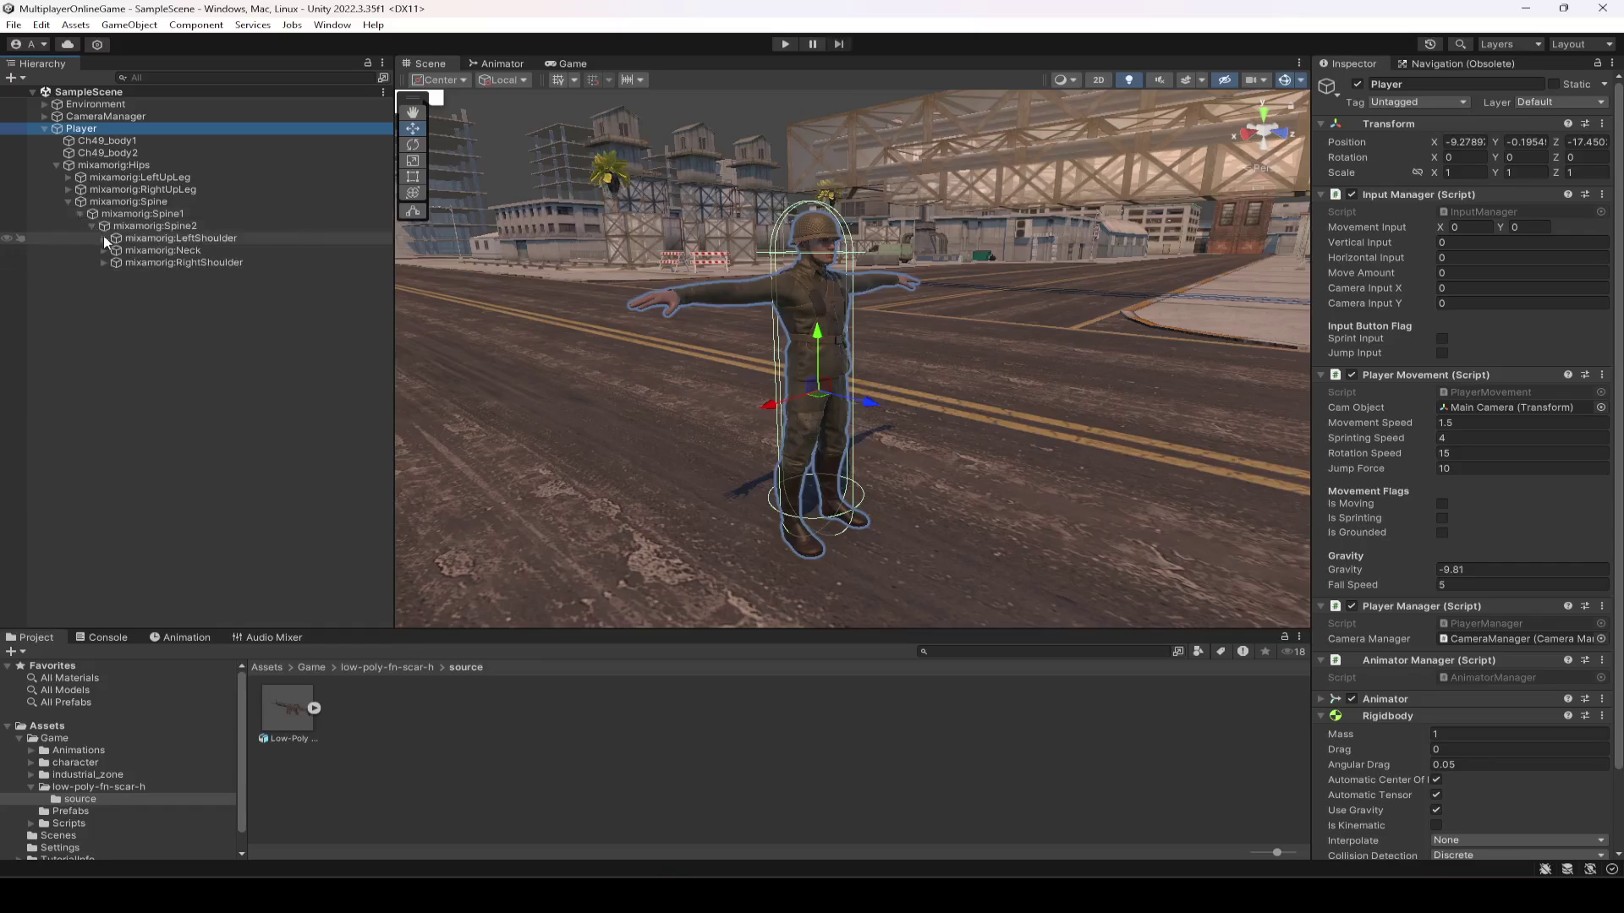
left_click(102, 262)
left_click(116, 274)
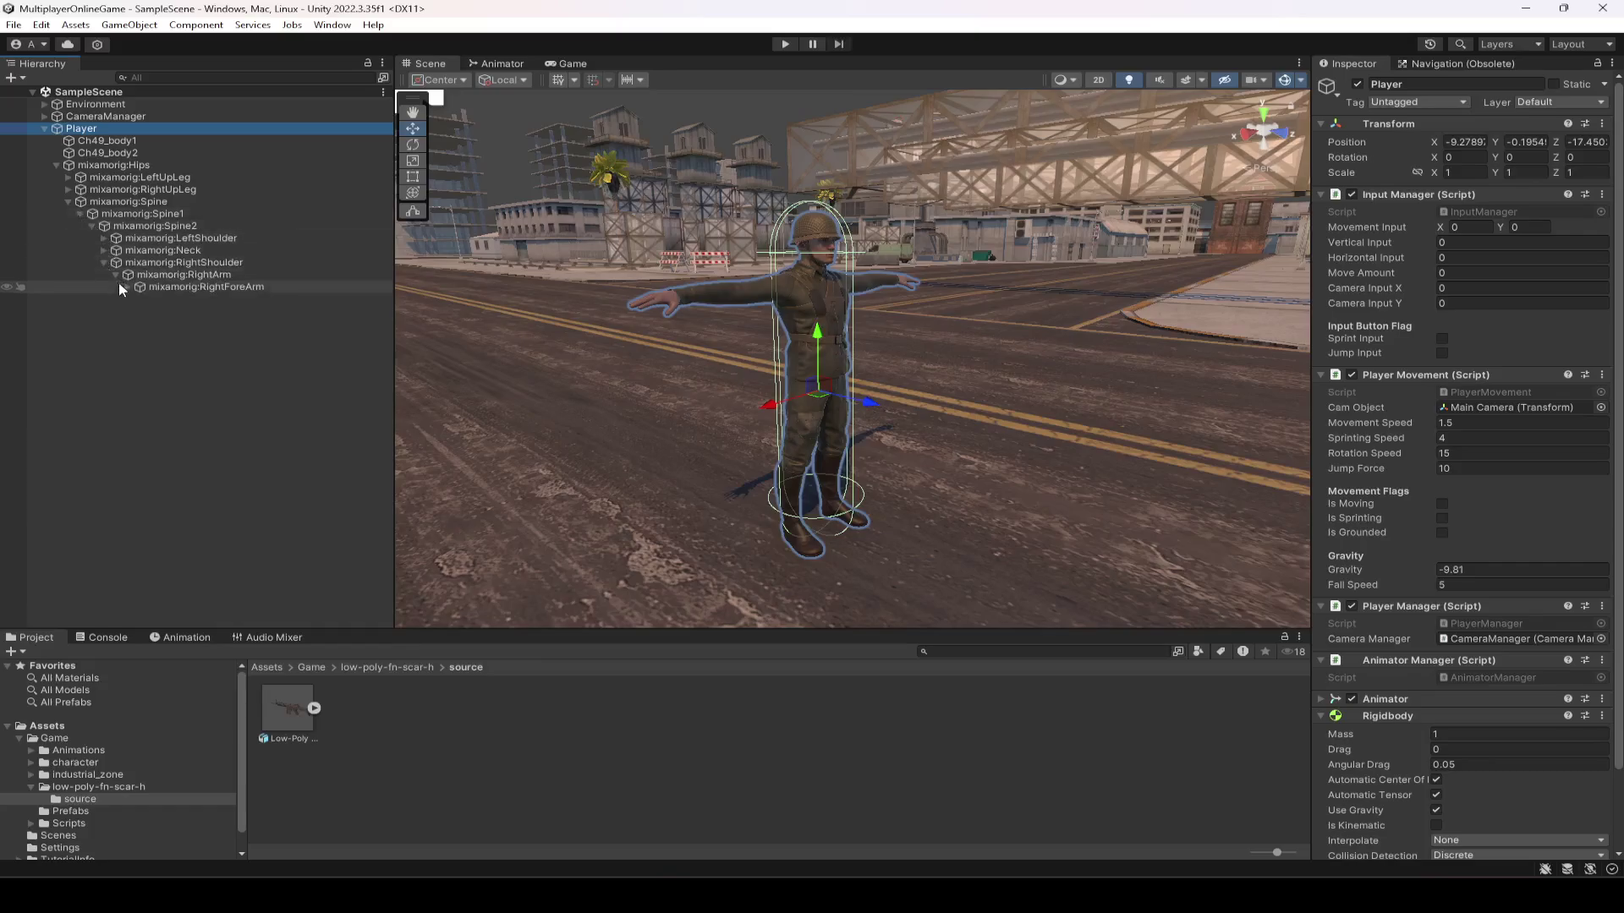
left_click(128, 287)
left_click(138, 299)
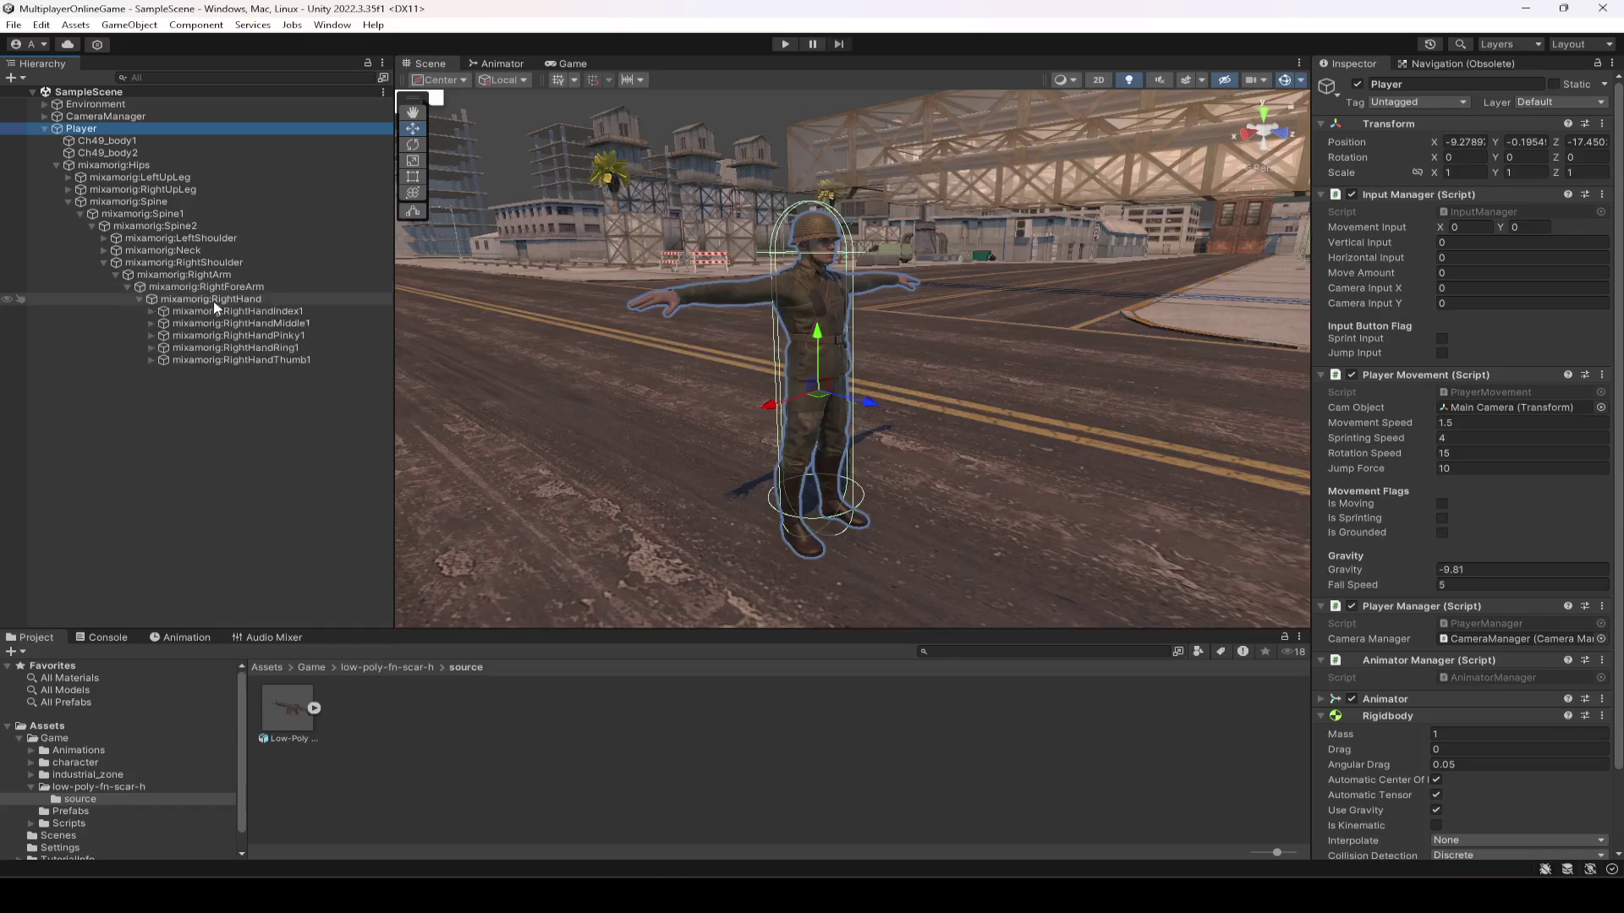
Step: Parent the Low-Poly FN SCAR H model under mixamorig:RightHand and save the scene
left_click(203, 299)
left_click_drag(291, 708, 254, 301)
key("ctrl+s")
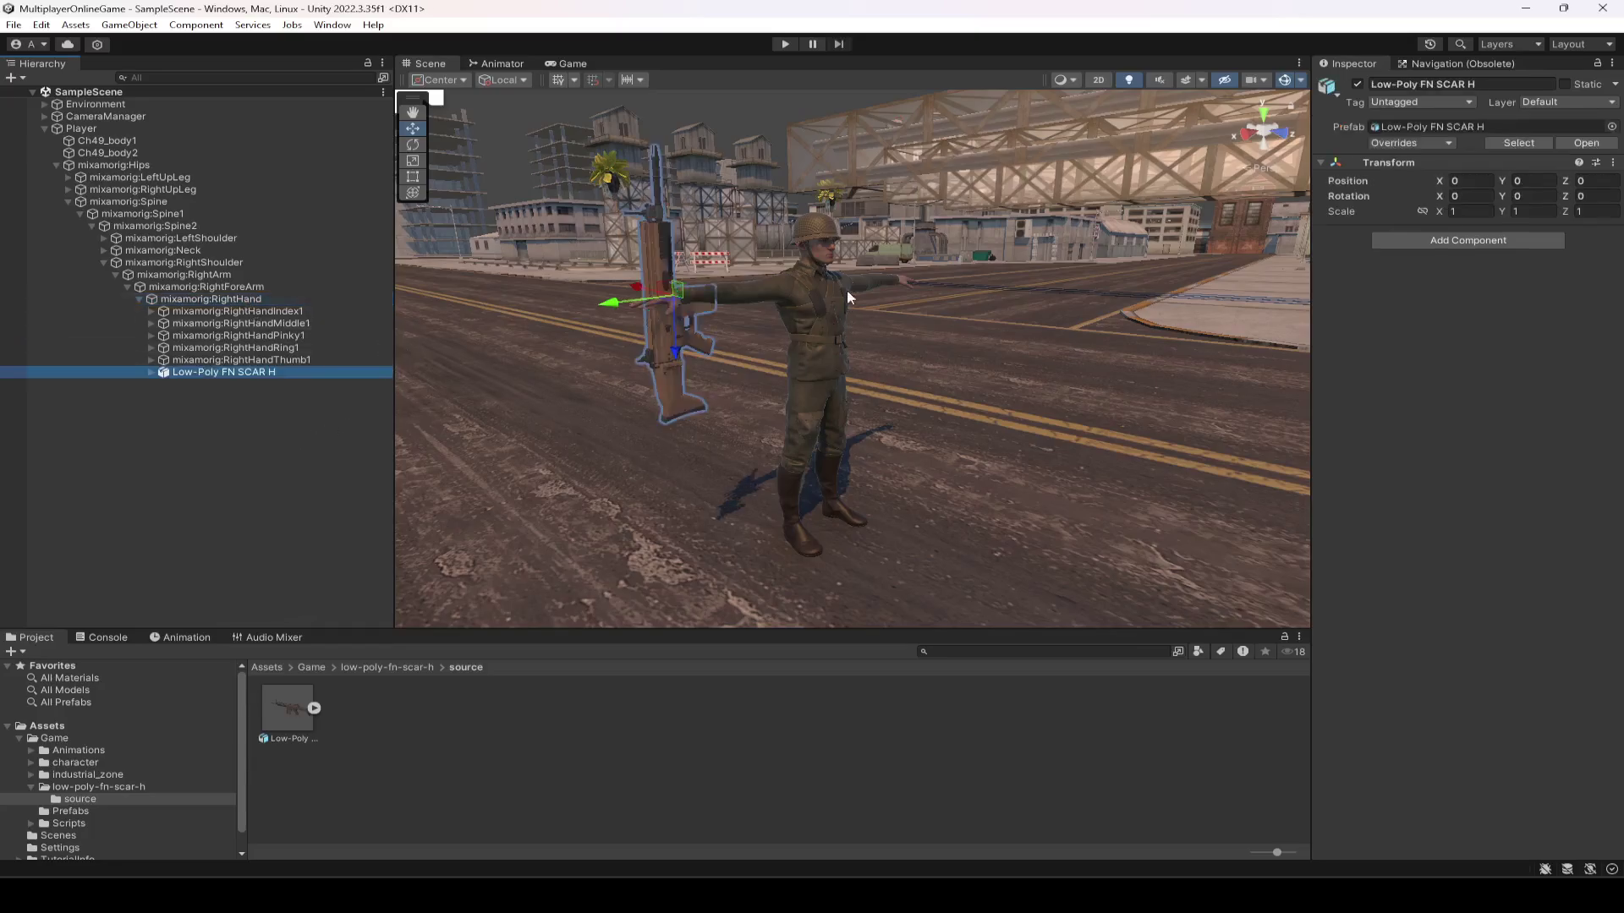
Step: Set the hand-held rifle's Transform Scale Y and Z to 0.6
left_click(548, 65)
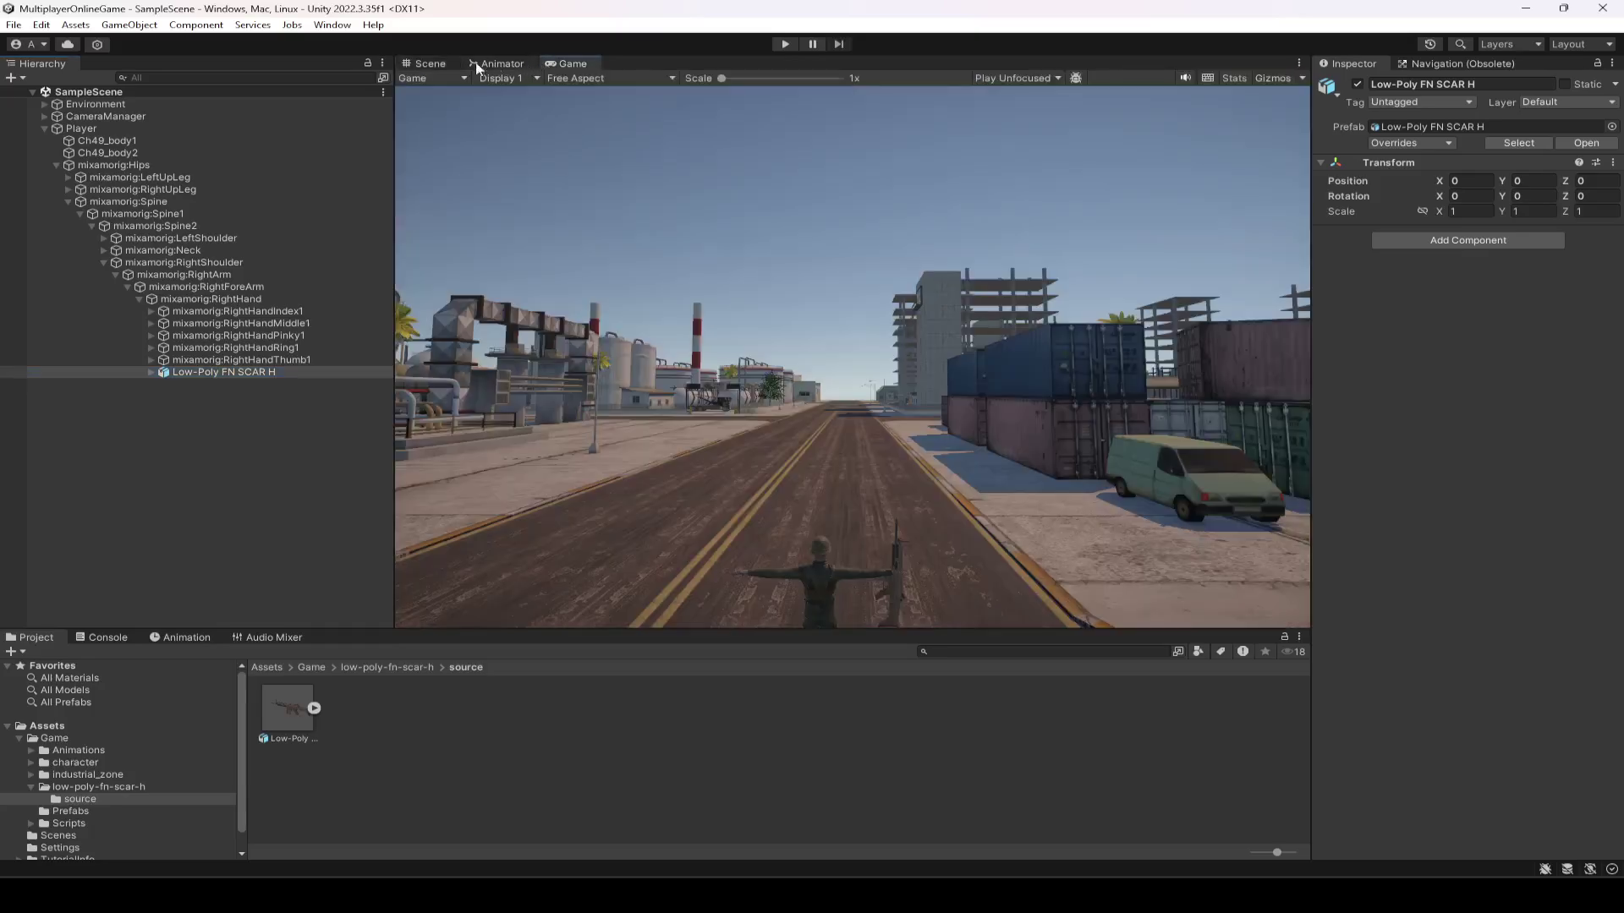
left_click(436, 64)
left_click(1531, 212)
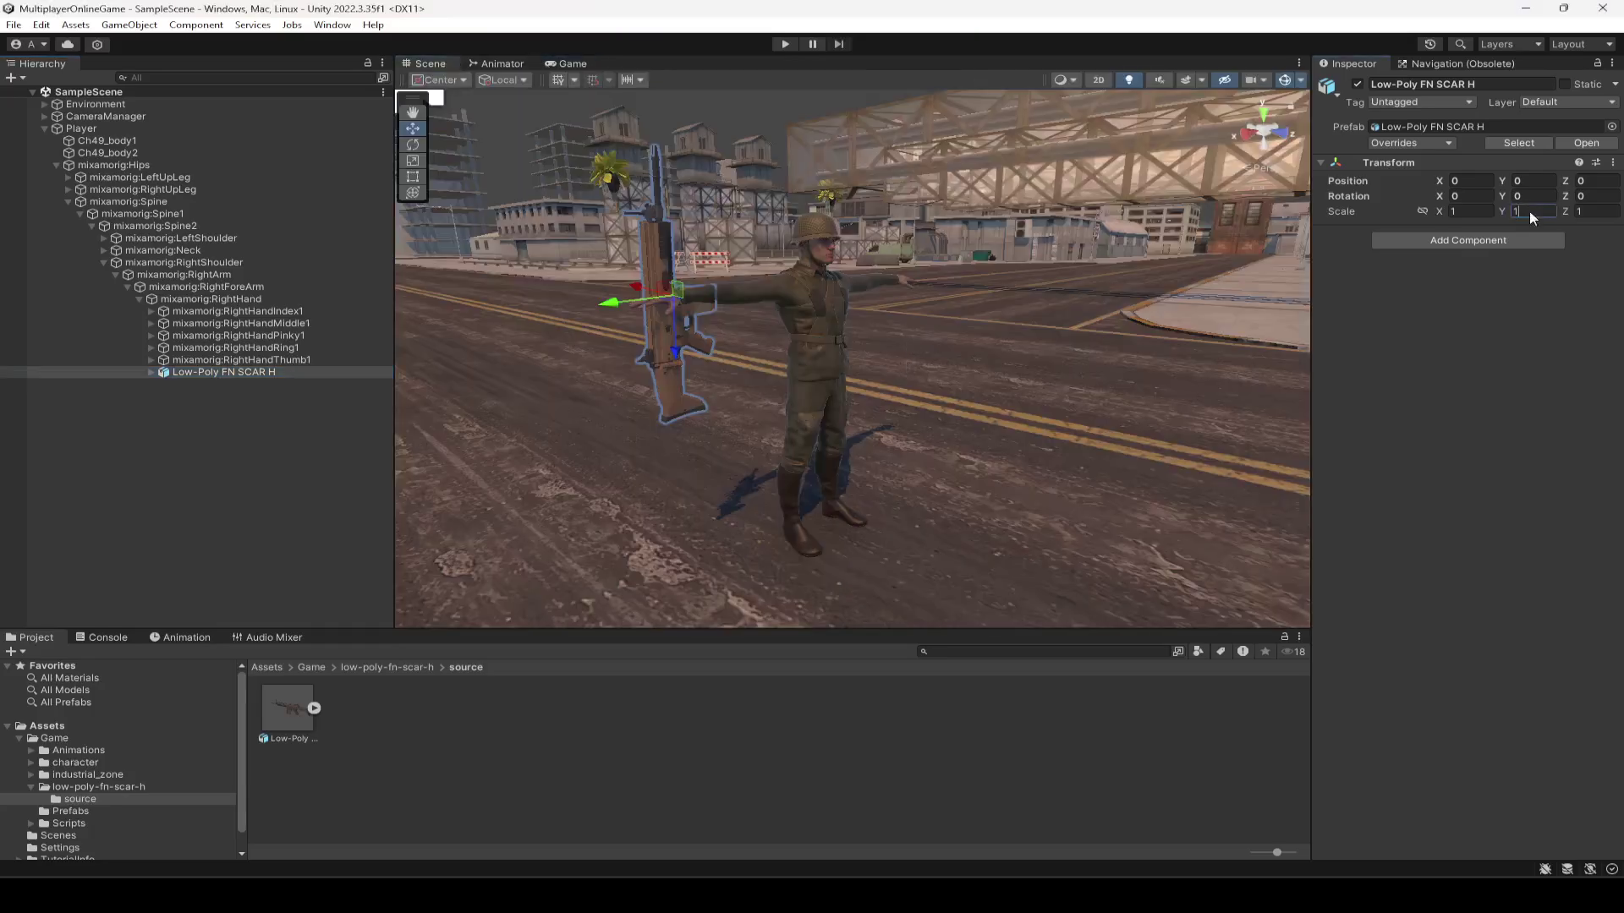
type(".6")
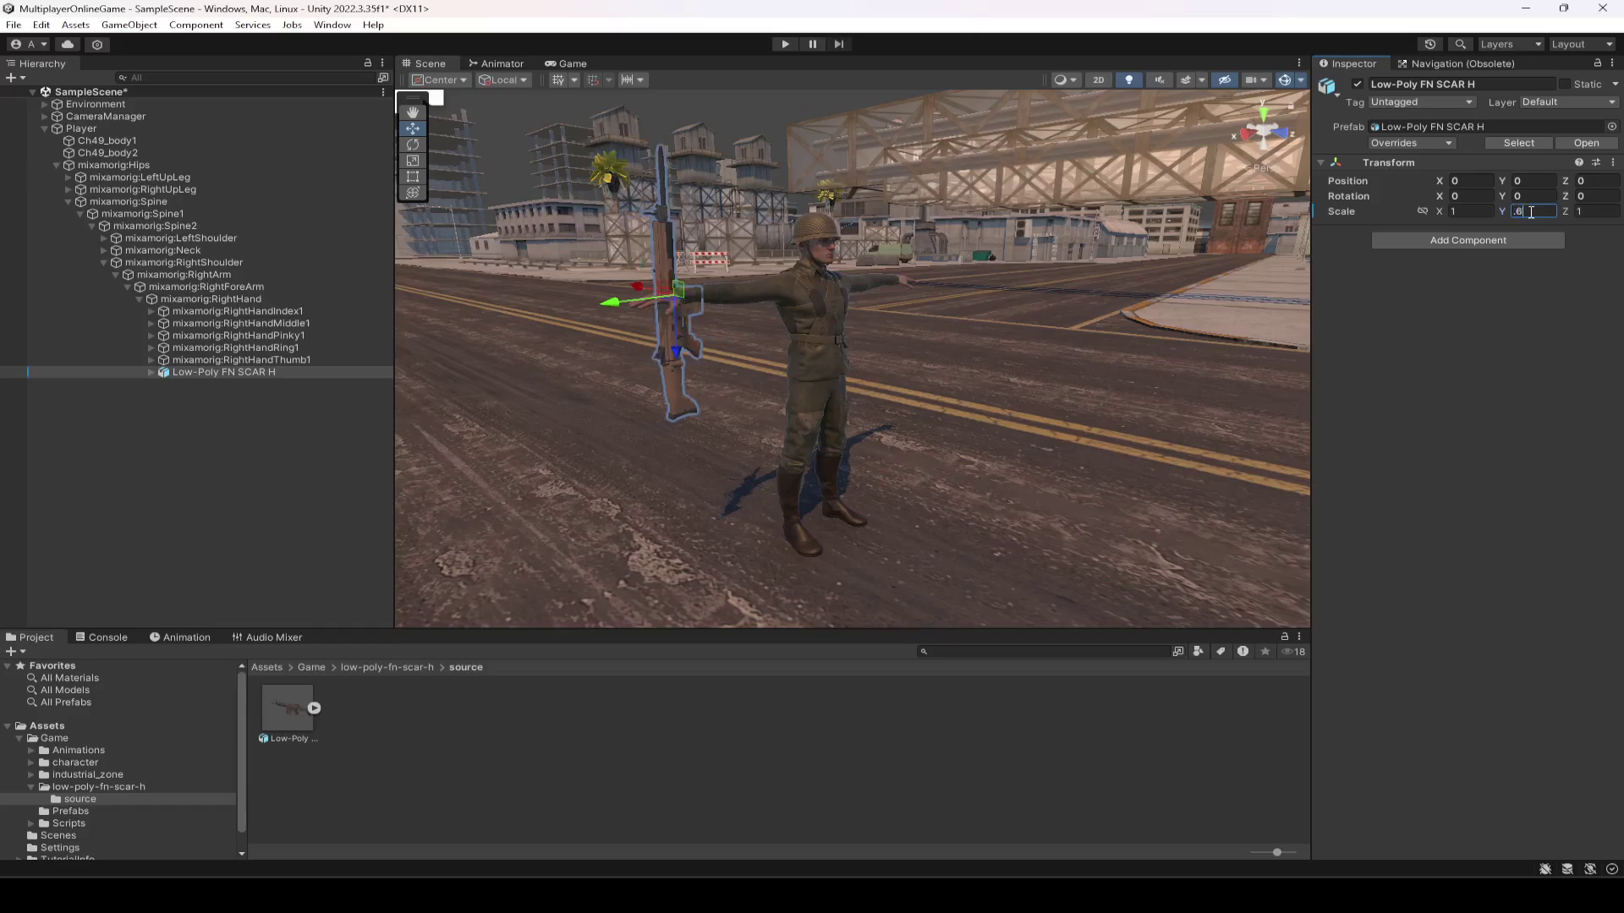
key("Tab")
type(".6")
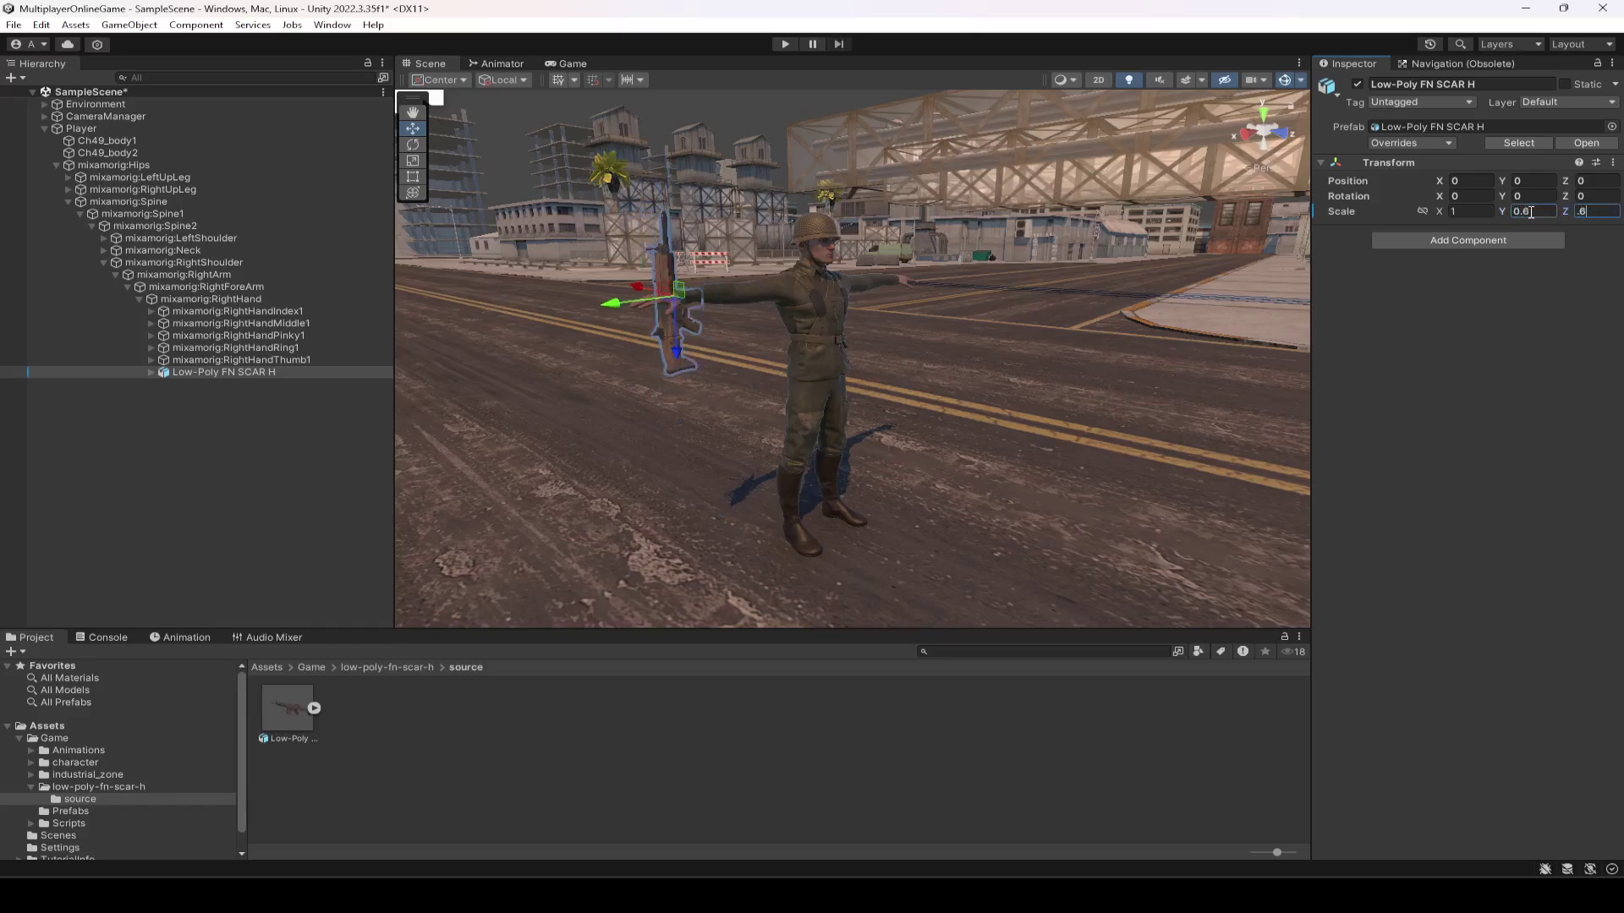
Step: Inspect the rescaled rifle along the soldier's arm and save the scene
right_click_drag(729, 255, 941, 494)
middle_click_drag(941, 494, 560, 477)
key("ctrl+s")
left_click(254, 360)
left_click(258, 372)
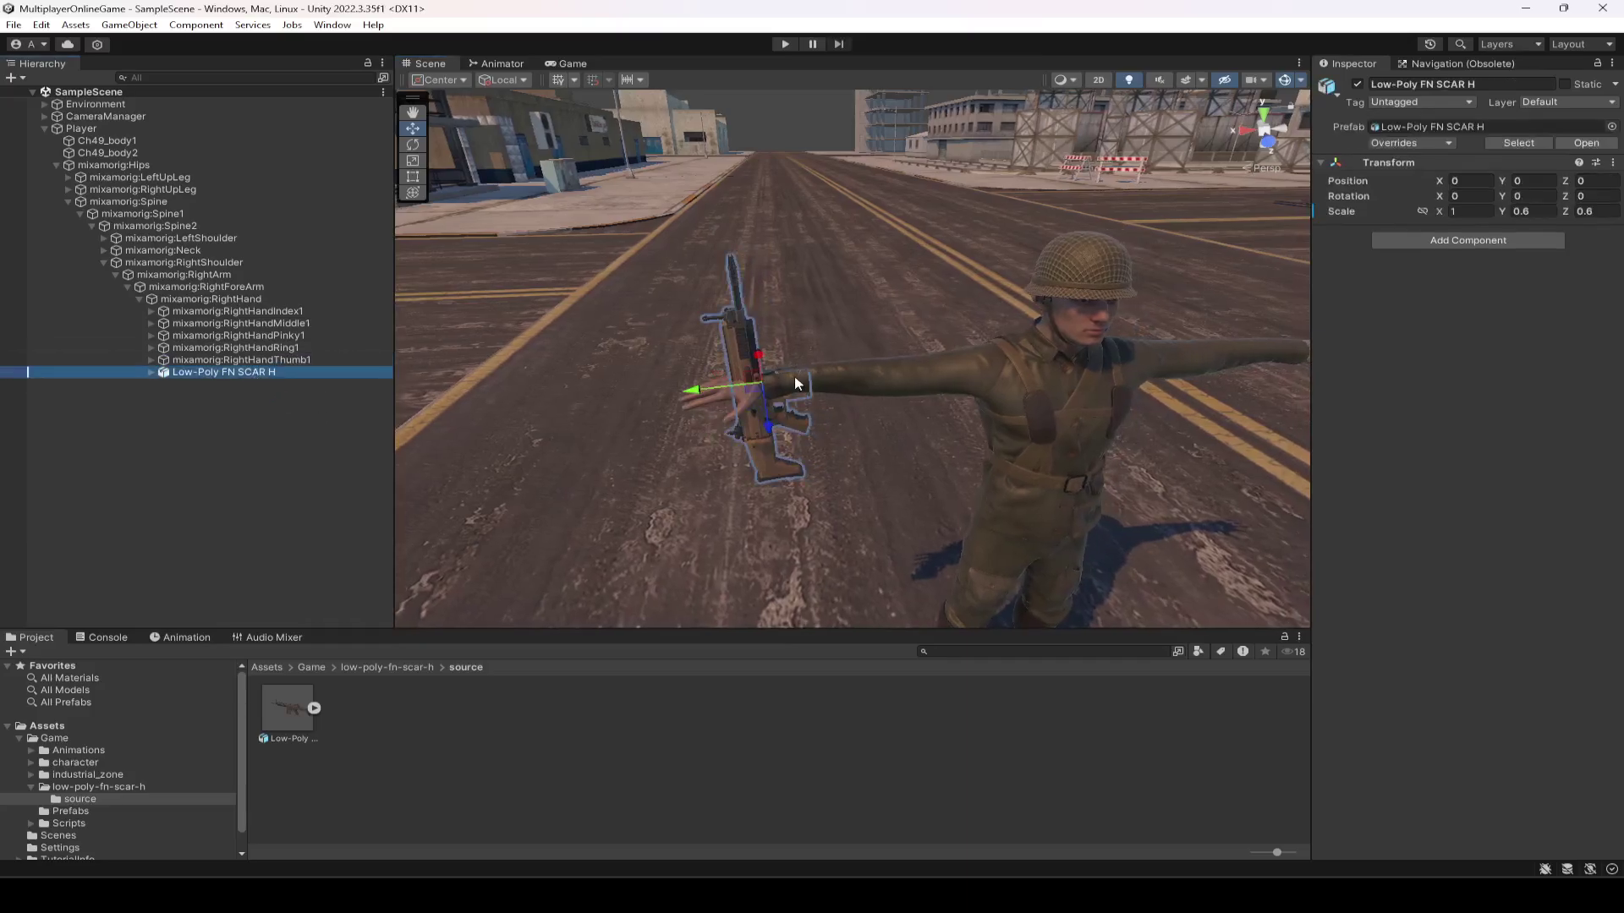
Step: Try resetting the rifle's transform, undo it, and switch to the Animator
left_click(1613, 162)
left_click(1498, 175)
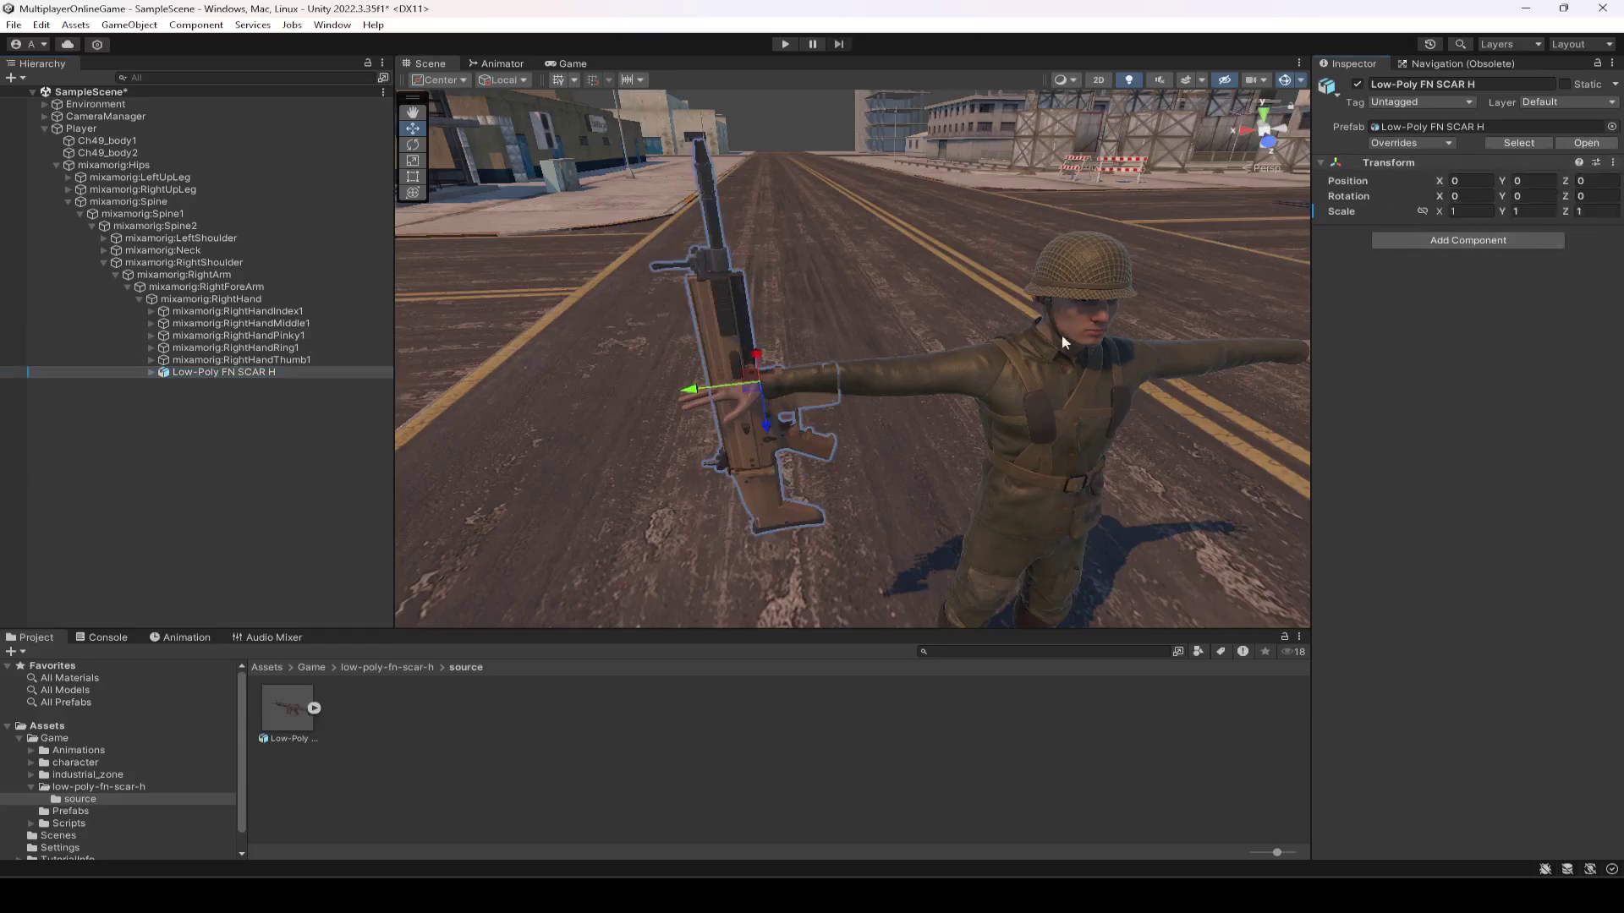
key("ctrl+z")
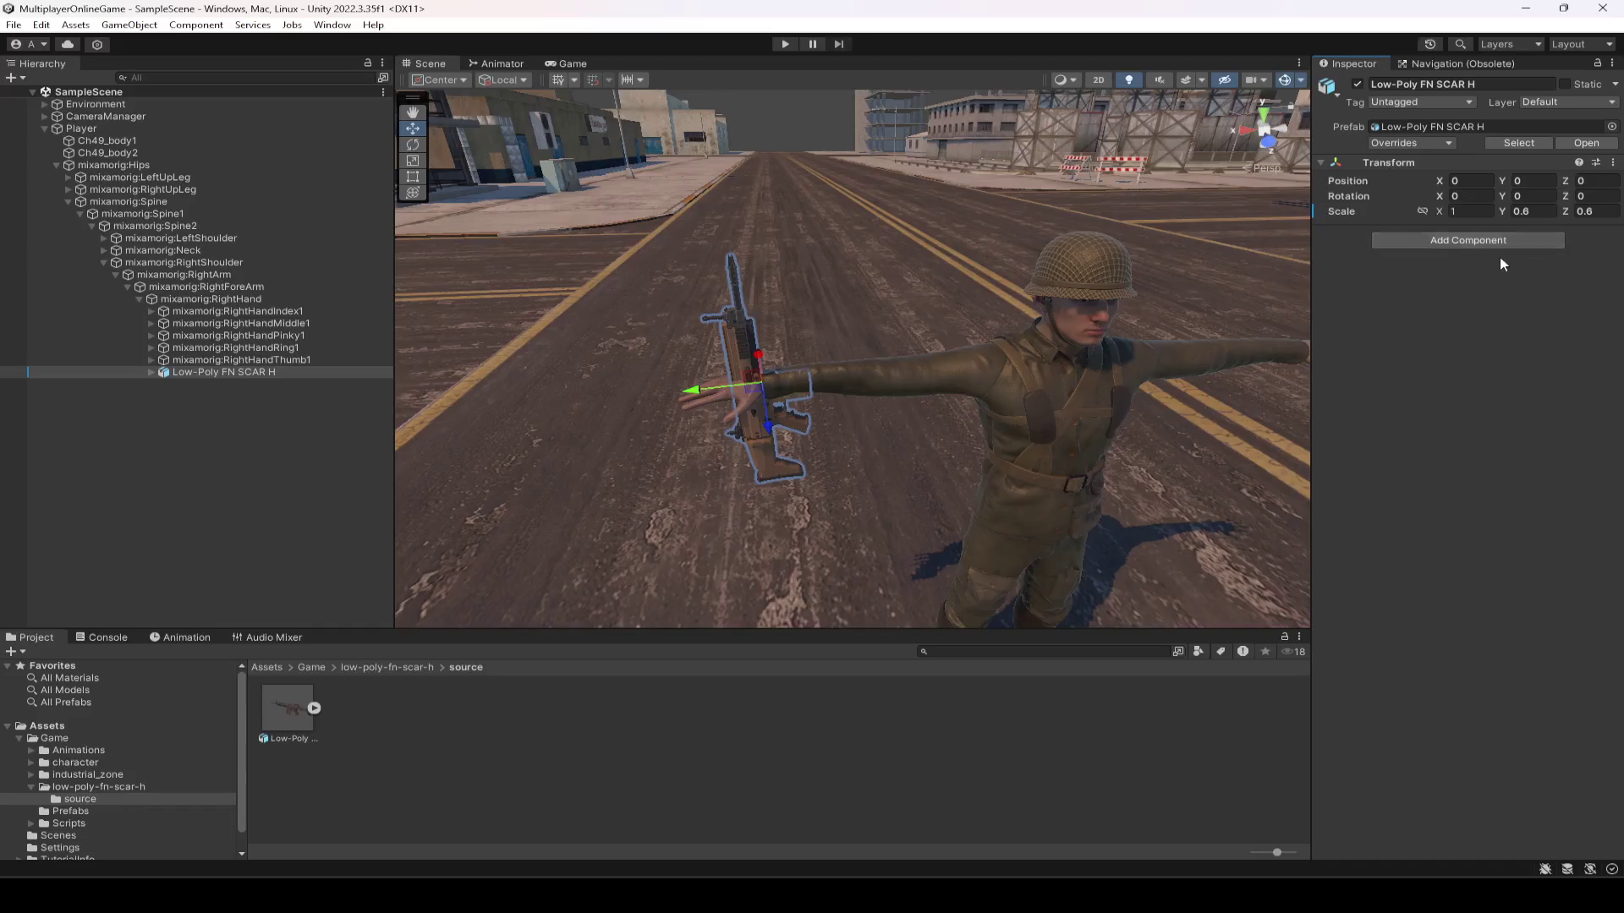
left_click(253, 465)
left_click(518, 65)
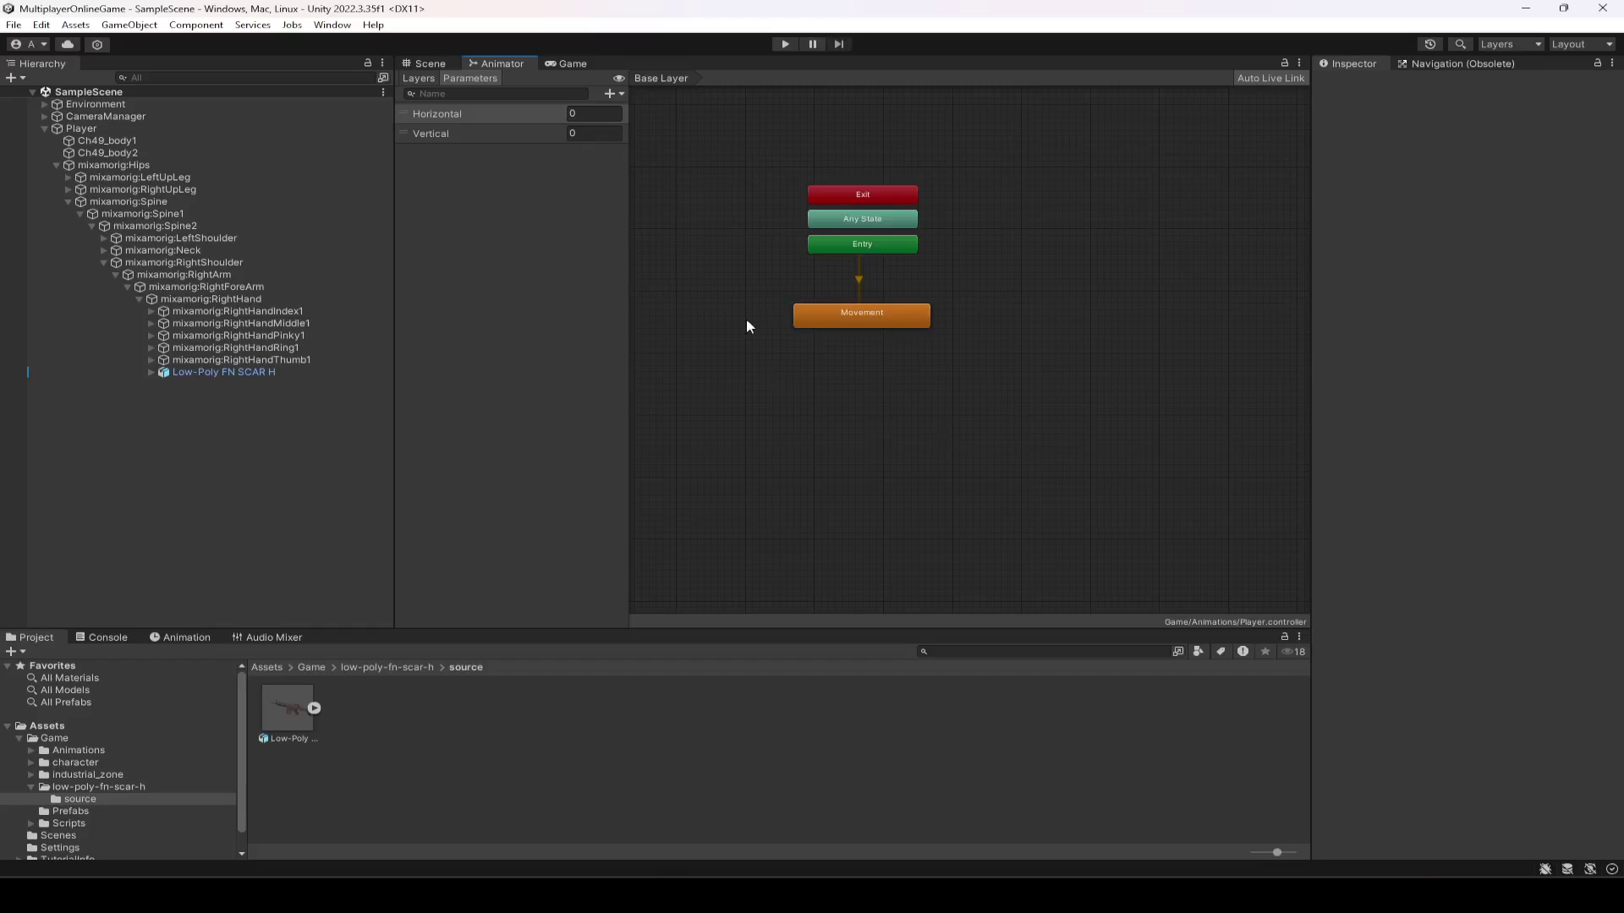
Step: Collapse the Player branch and clear the selection to show the Animator's Base Layer settings
left_click(44, 128)
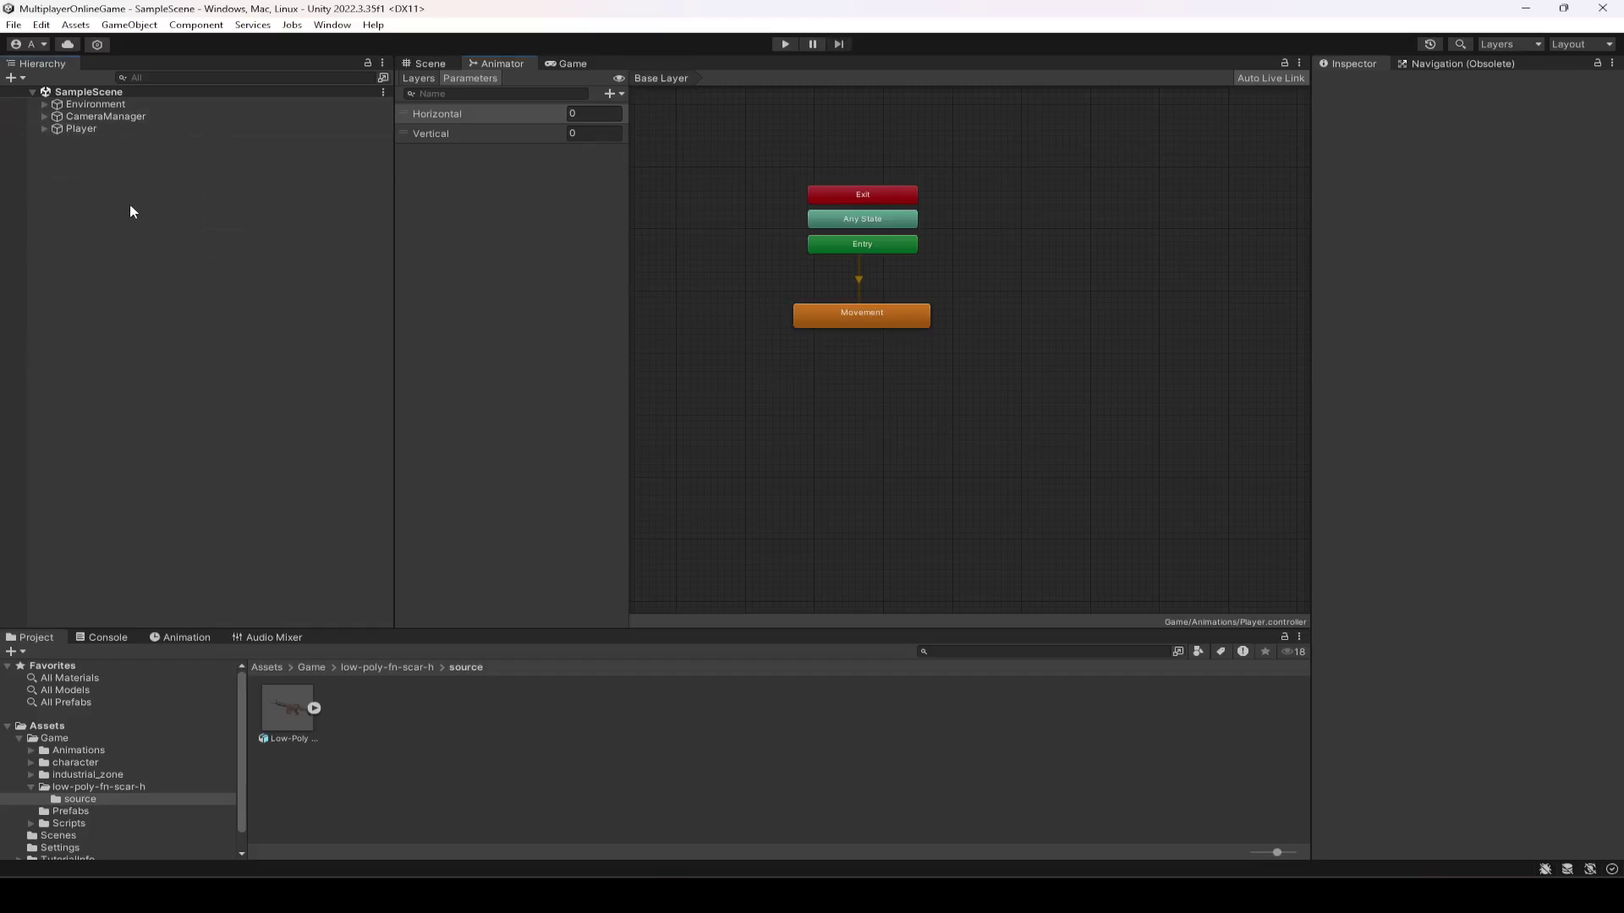
left_click(81, 130)
left_click(950, 373)
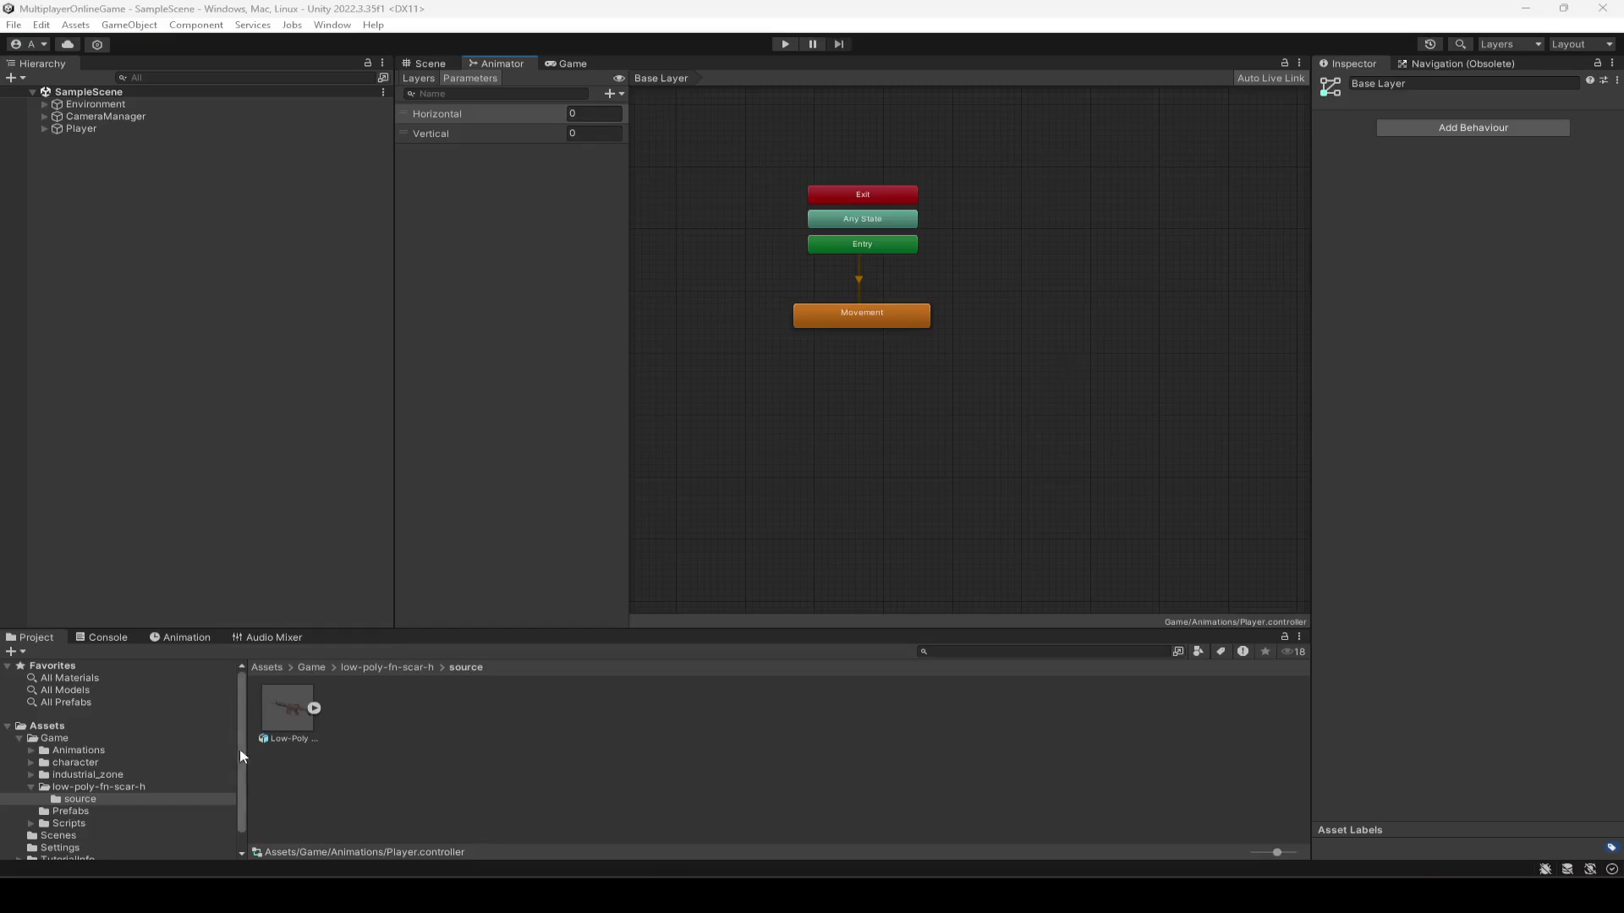
Step: Open Animations/Rifle and play the Rifle Aiming Idle clip preview in the Animation tab
left_click(85, 749)
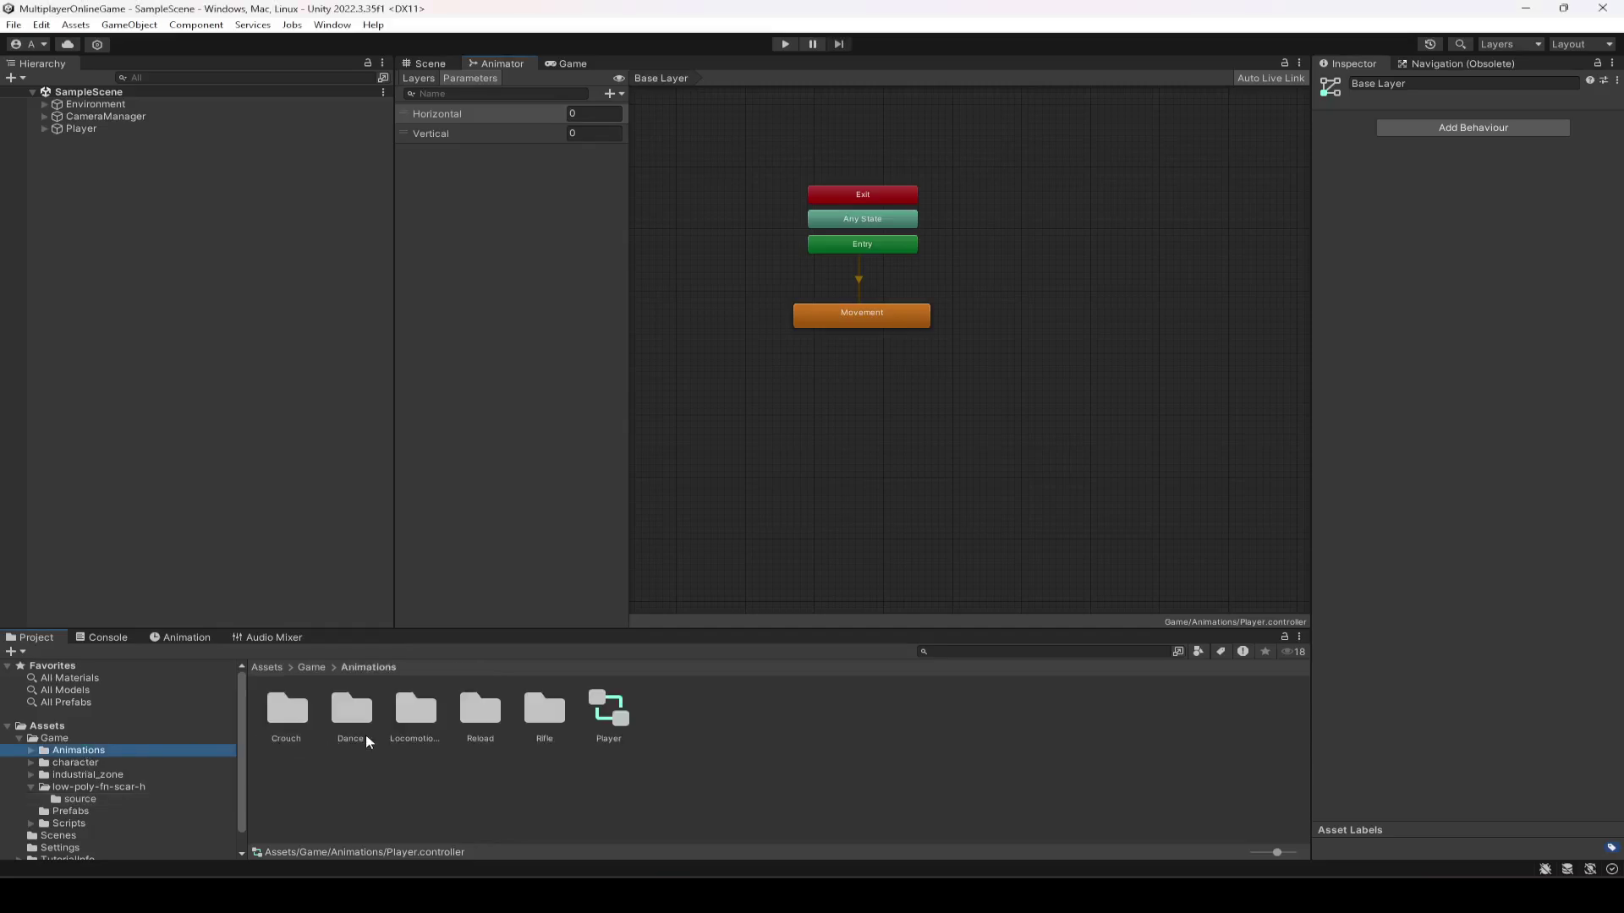
double_click(541, 715)
left_click(263, 723)
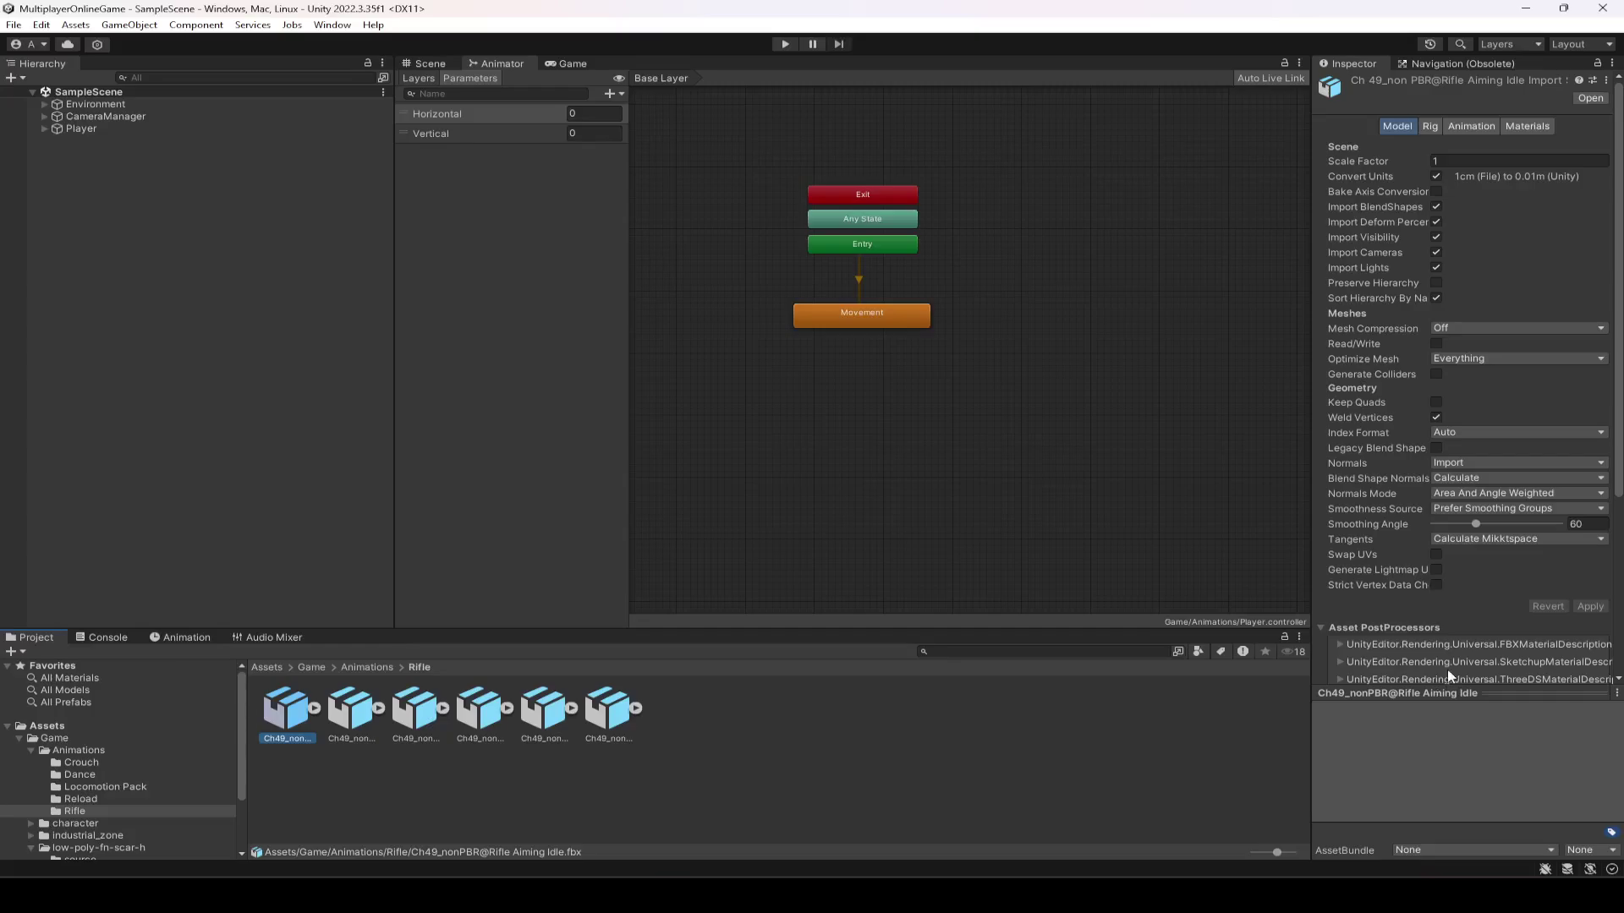
left_click(1471, 126)
left_click_drag(1479, 700, 1474, 570)
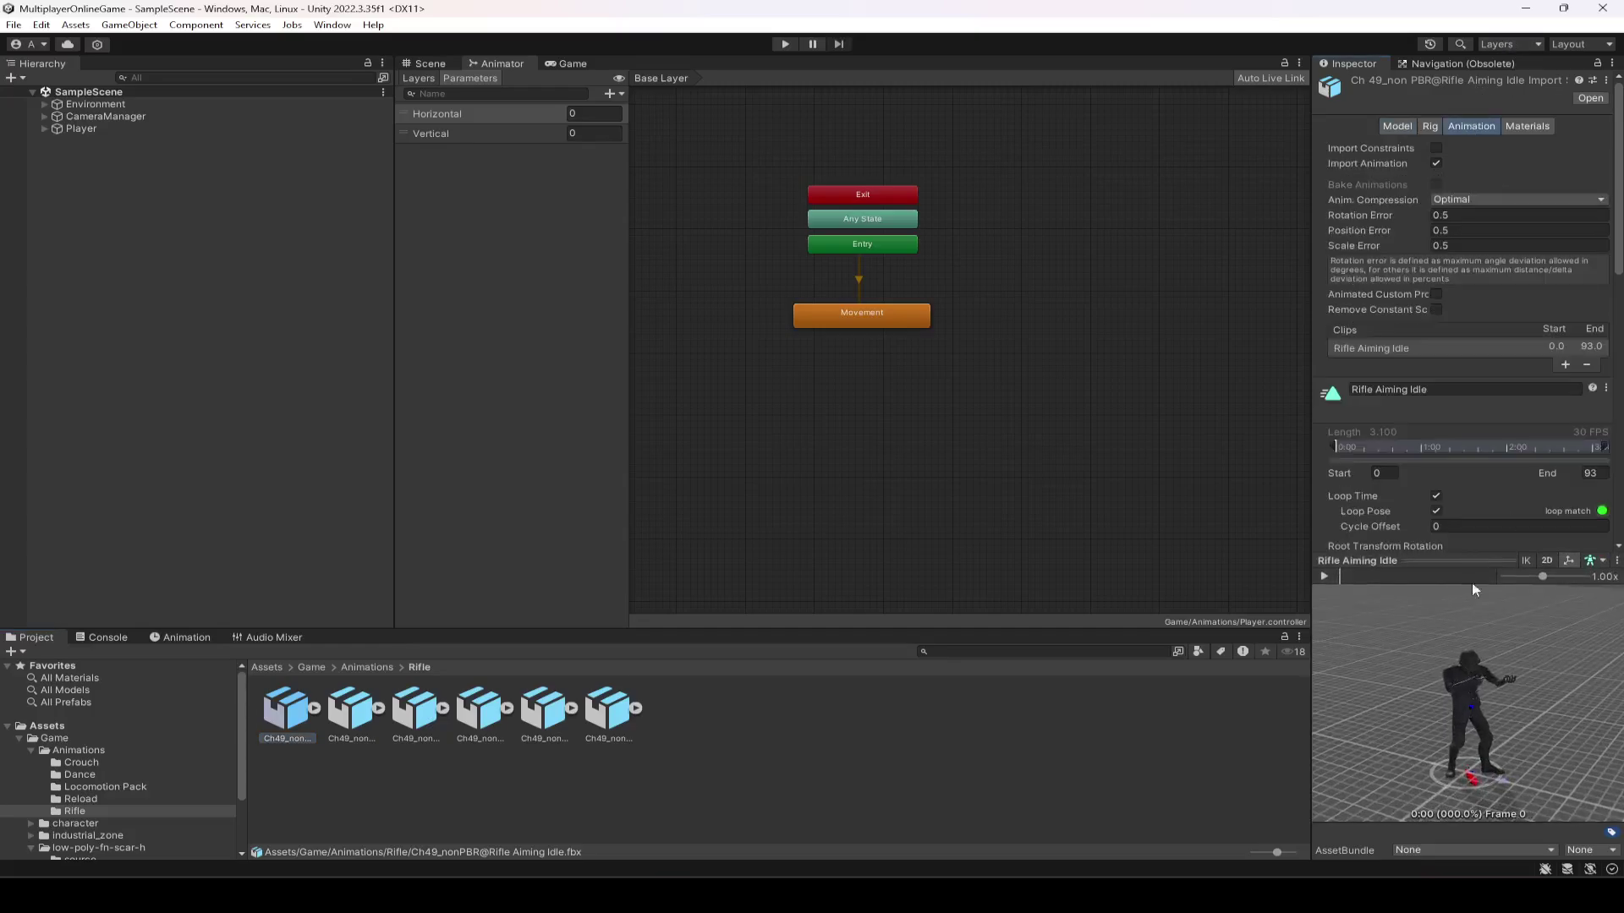
left_click(1325, 576)
Step: Preview the Rifle Idle clip, then return to the Rifle Aiming Idle model
left_click(351, 727)
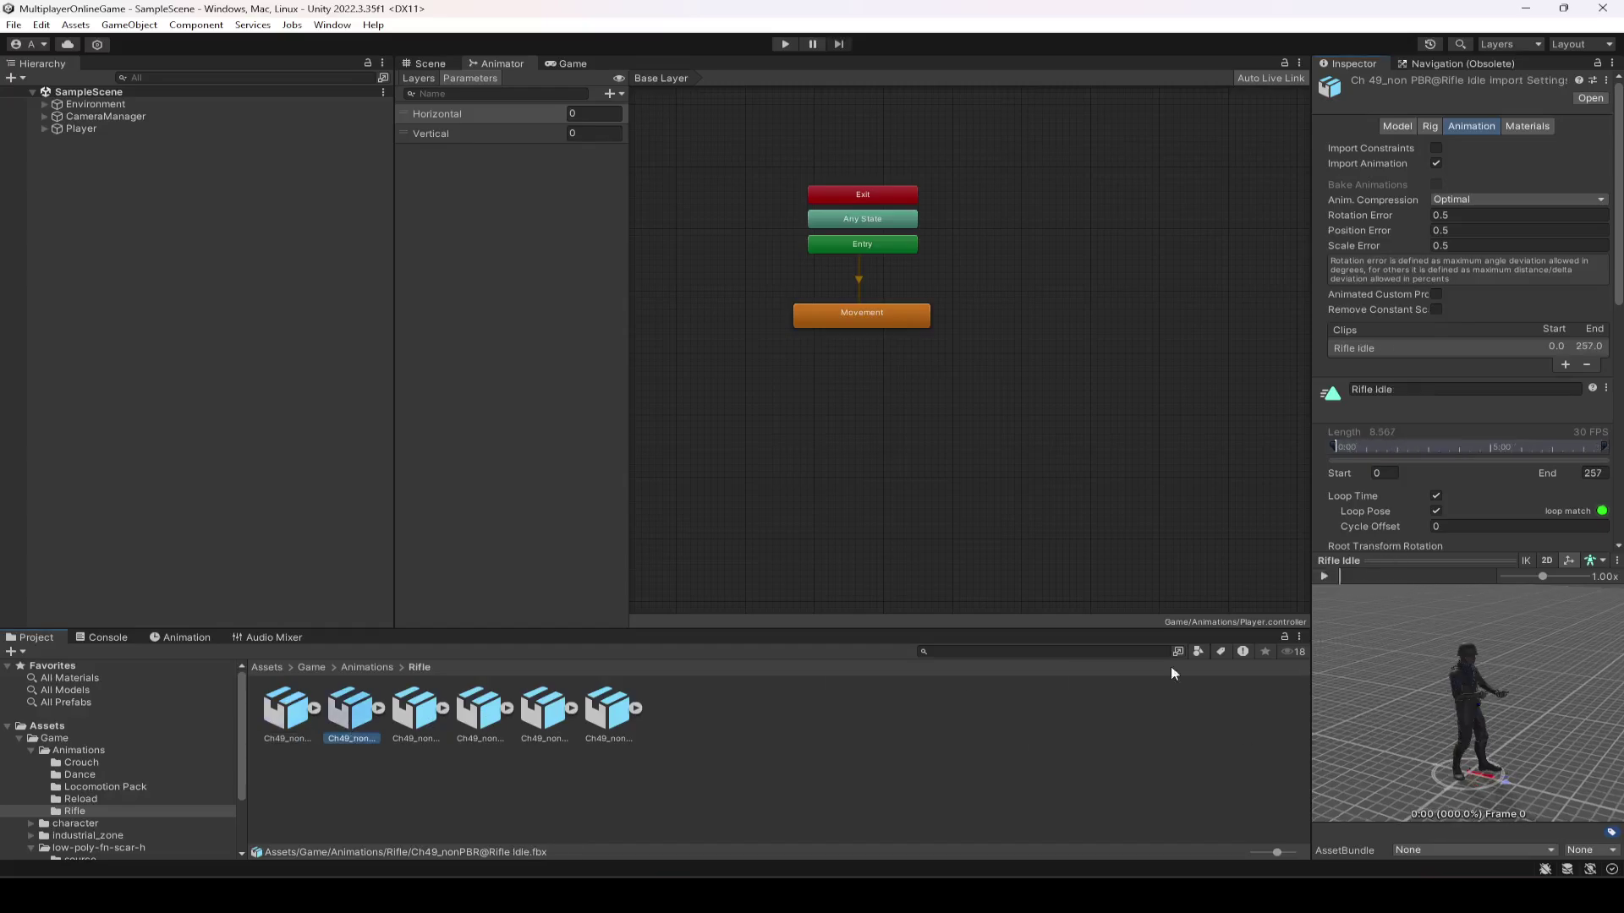
left_click(1324, 576)
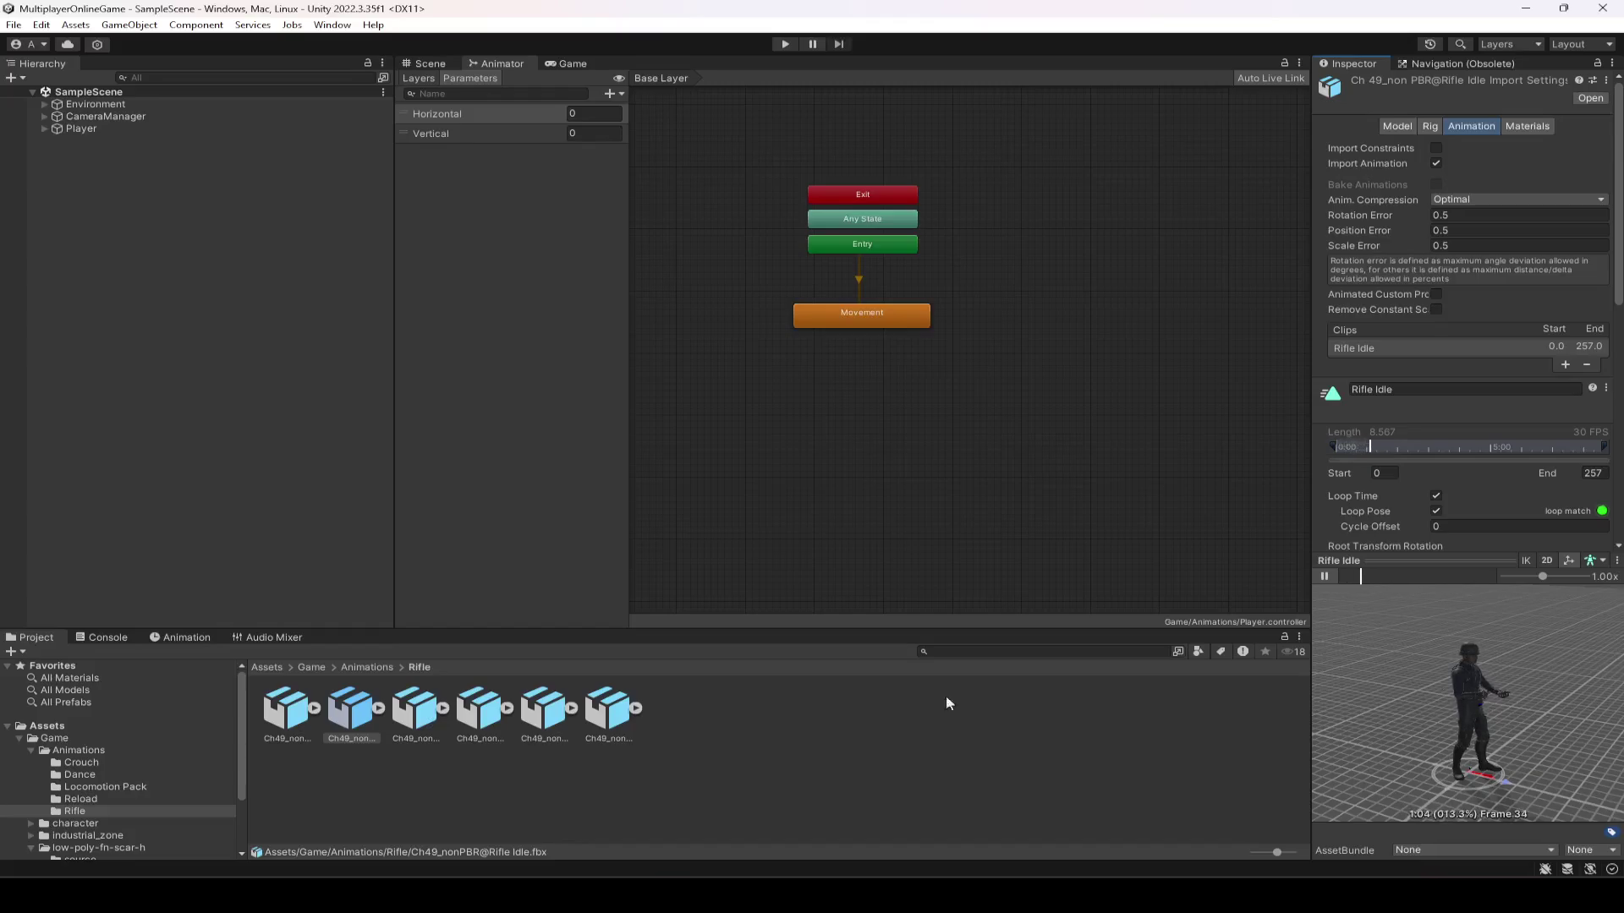
left_click(288, 714)
left_click(352, 715)
left_click(290, 727)
left_click(352, 719)
left_click(296, 724)
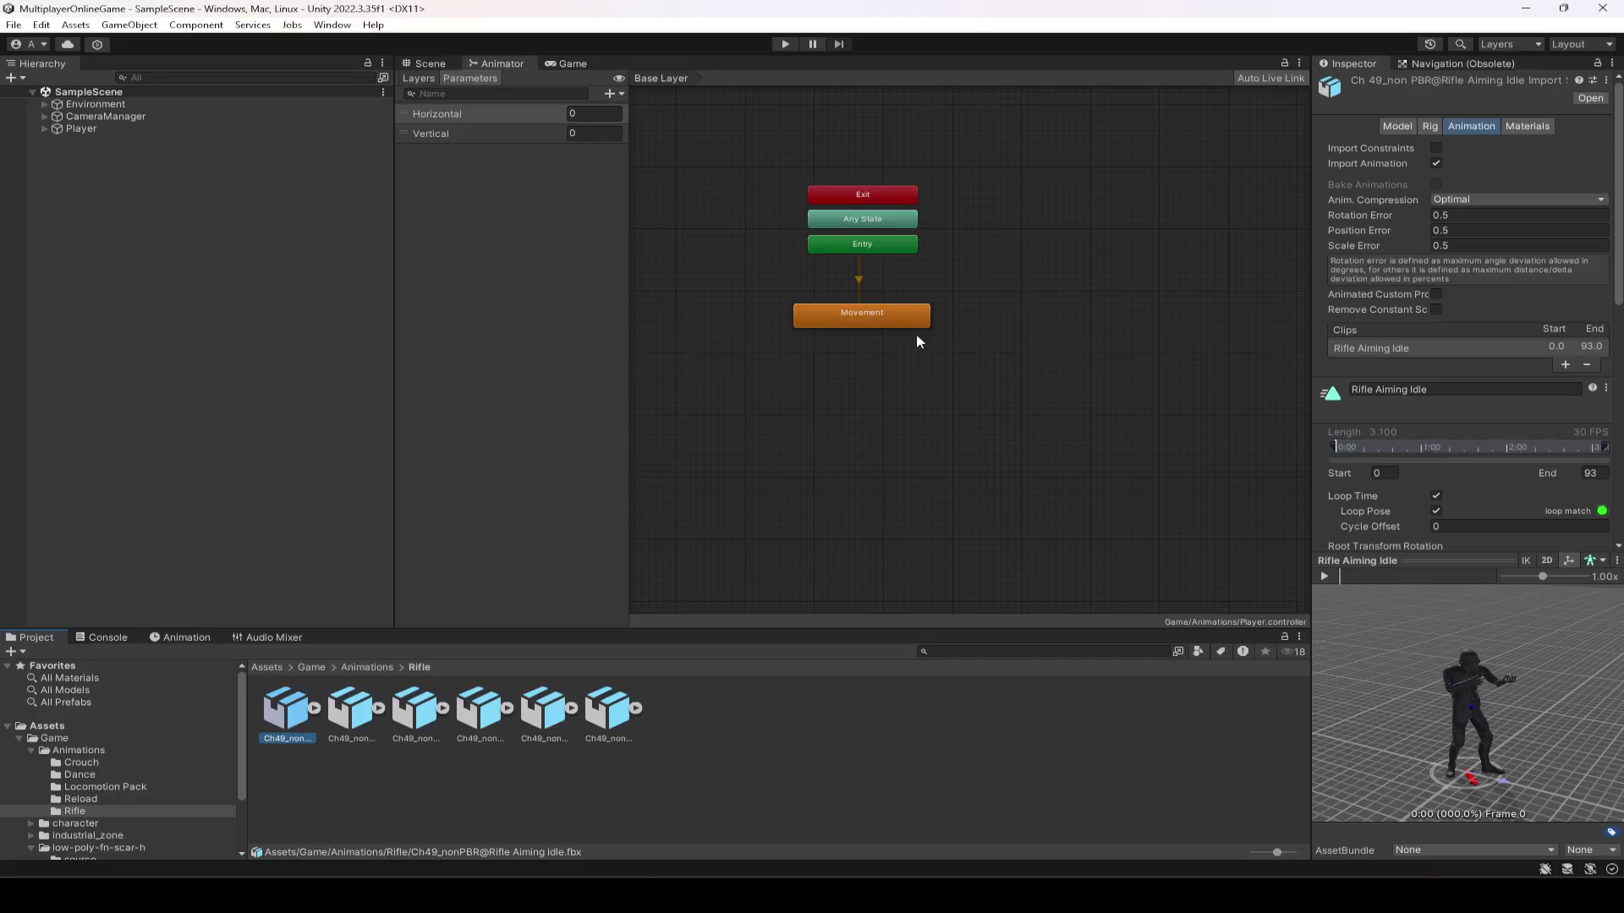
Step: Create a new blend tree state right of Movement and rename it Rifle
right_click(881, 386)
mouse_move(956, 390)
left_click(1160, 421)
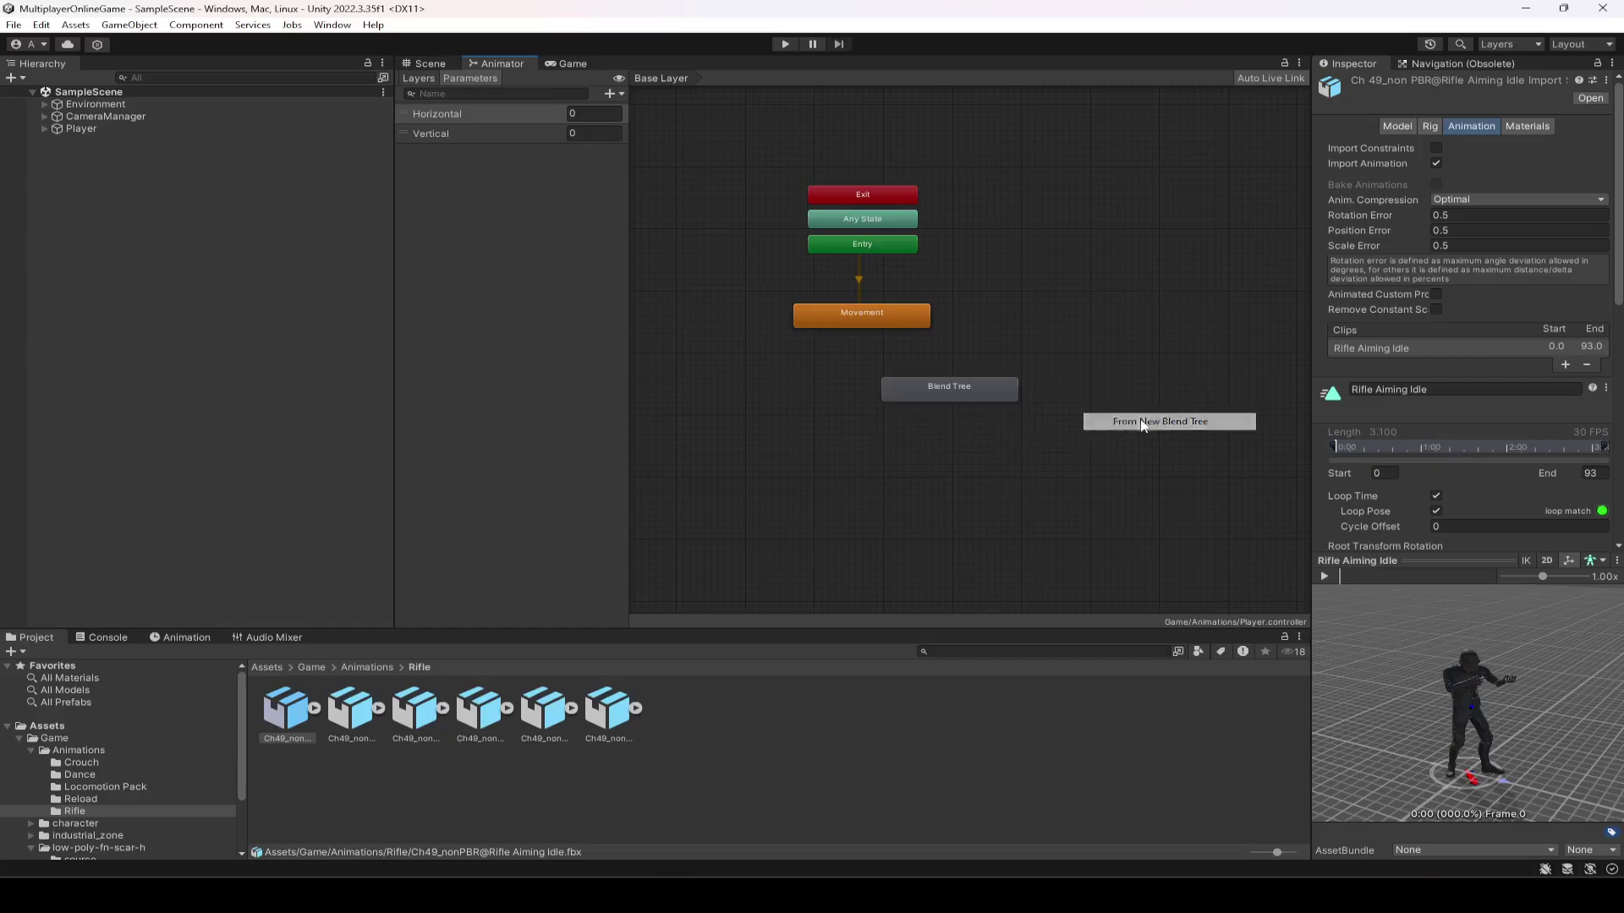
left_click_drag(950, 391, 1086, 315)
left_click(1466, 82)
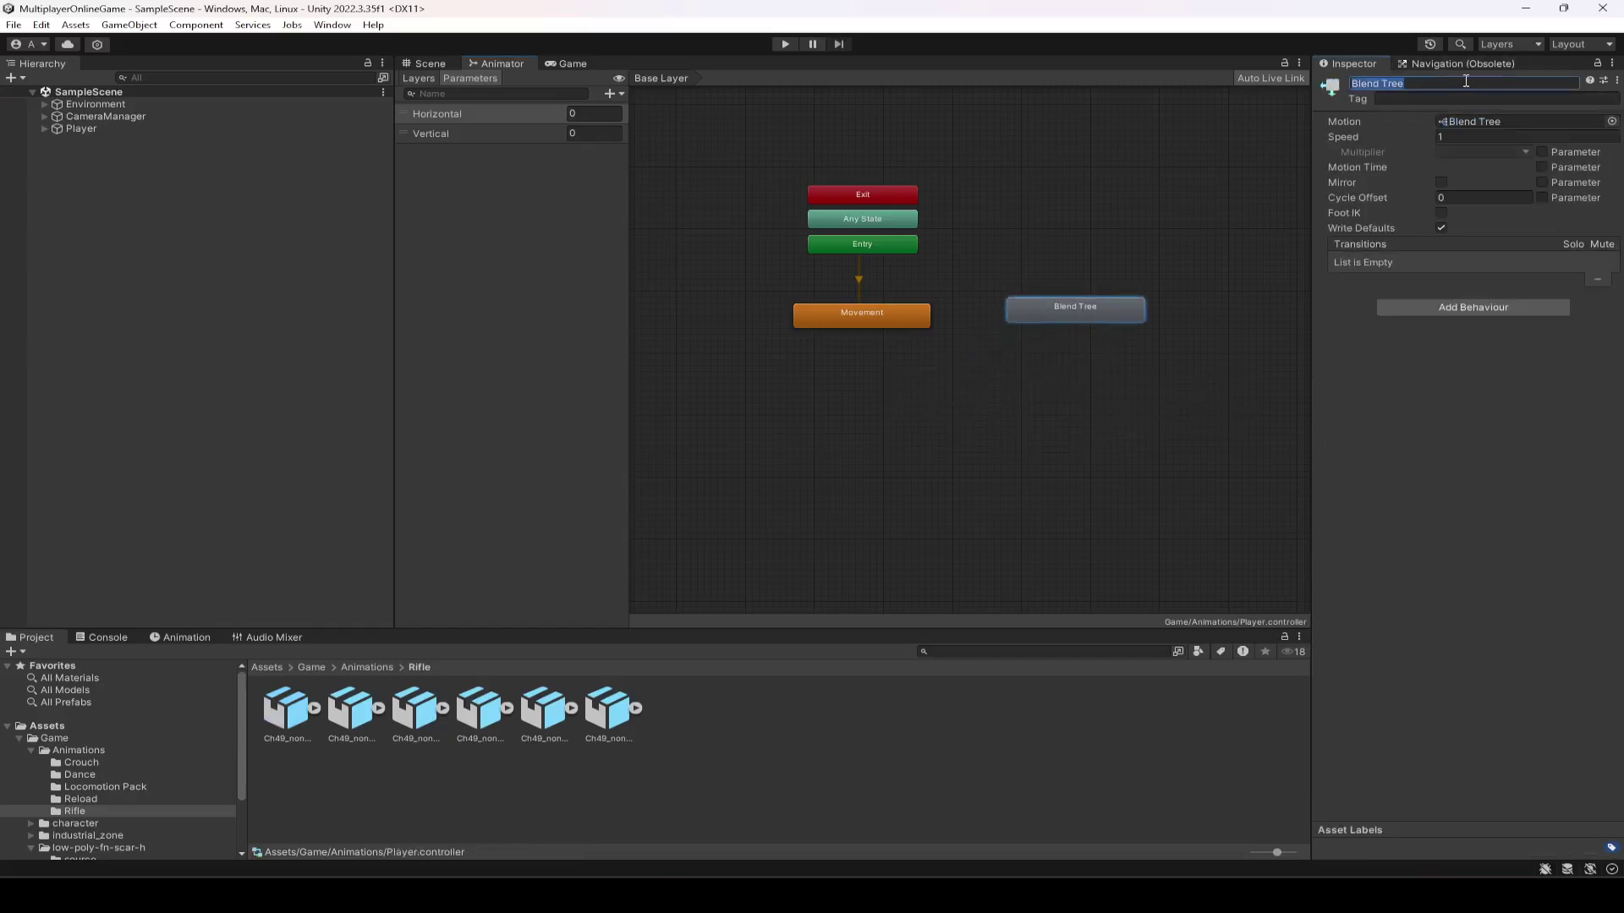
type("Rifle")
key("Return")
left_click_drag(1124, 315, 1124, 322)
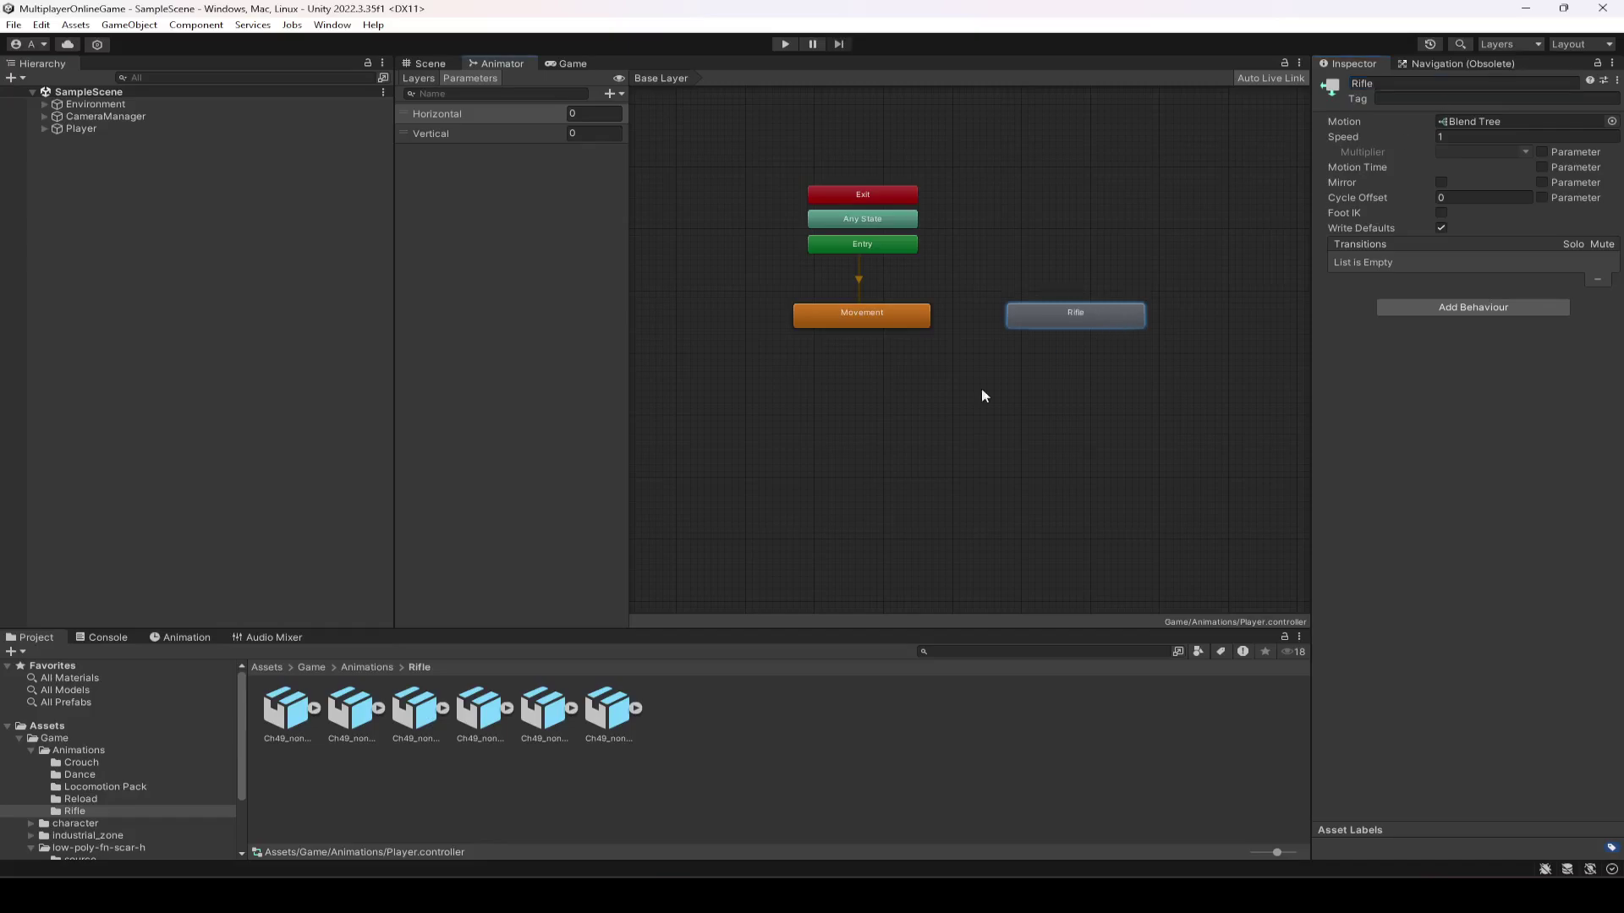
Step: Make the Rifle blend tree 2D Freeform Directional with Vertical as the second parameter
double_click(1031, 322)
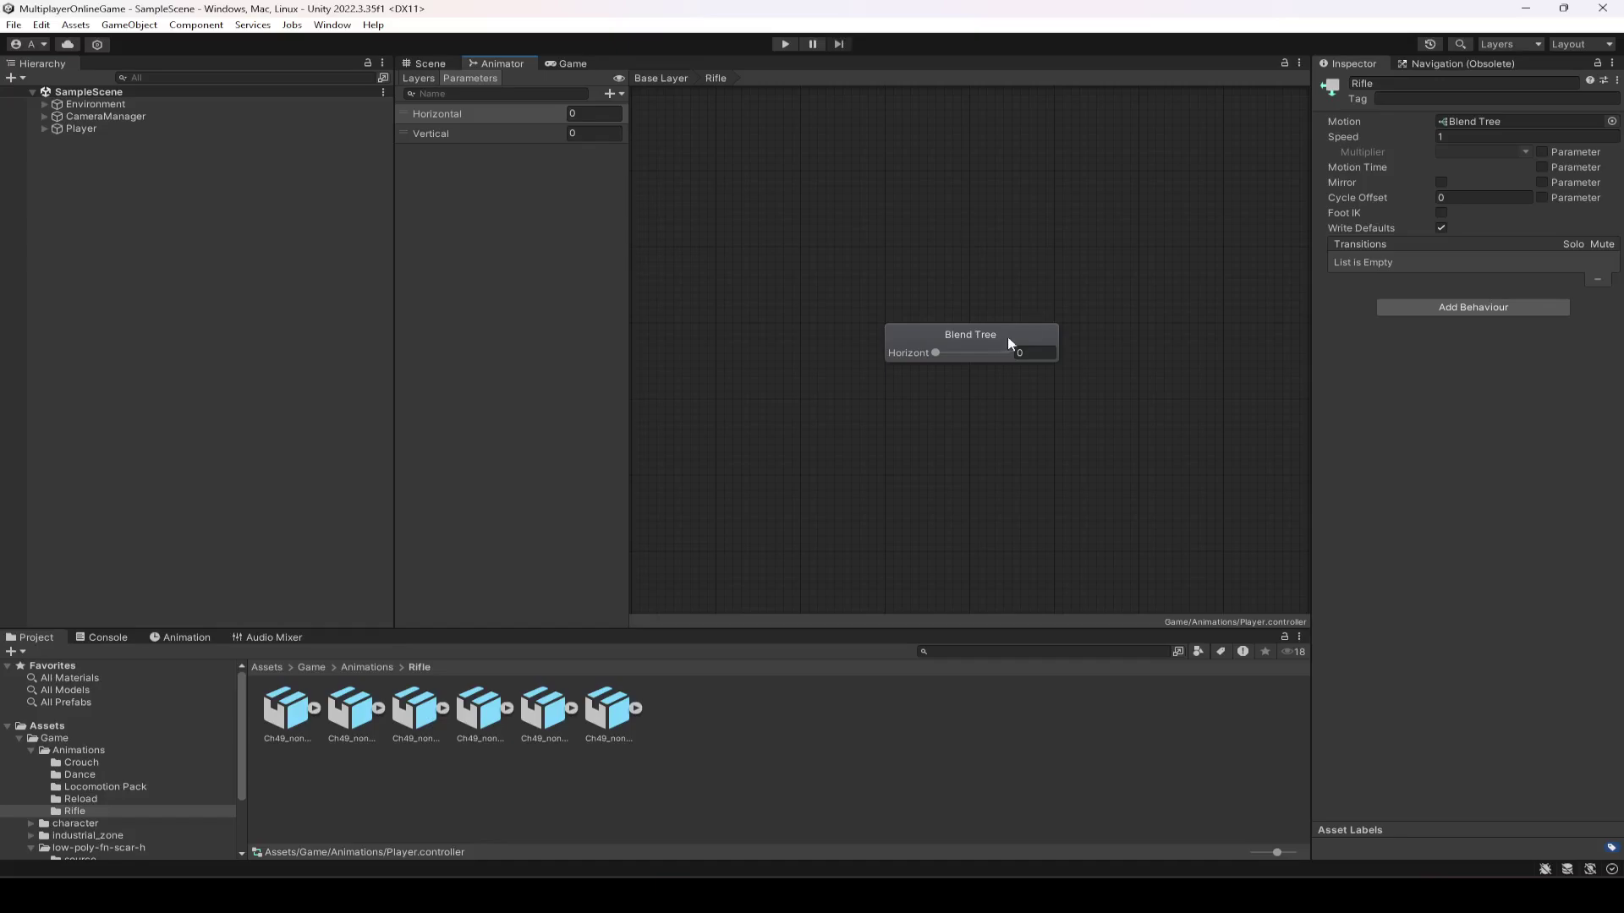
left_click(1442, 98)
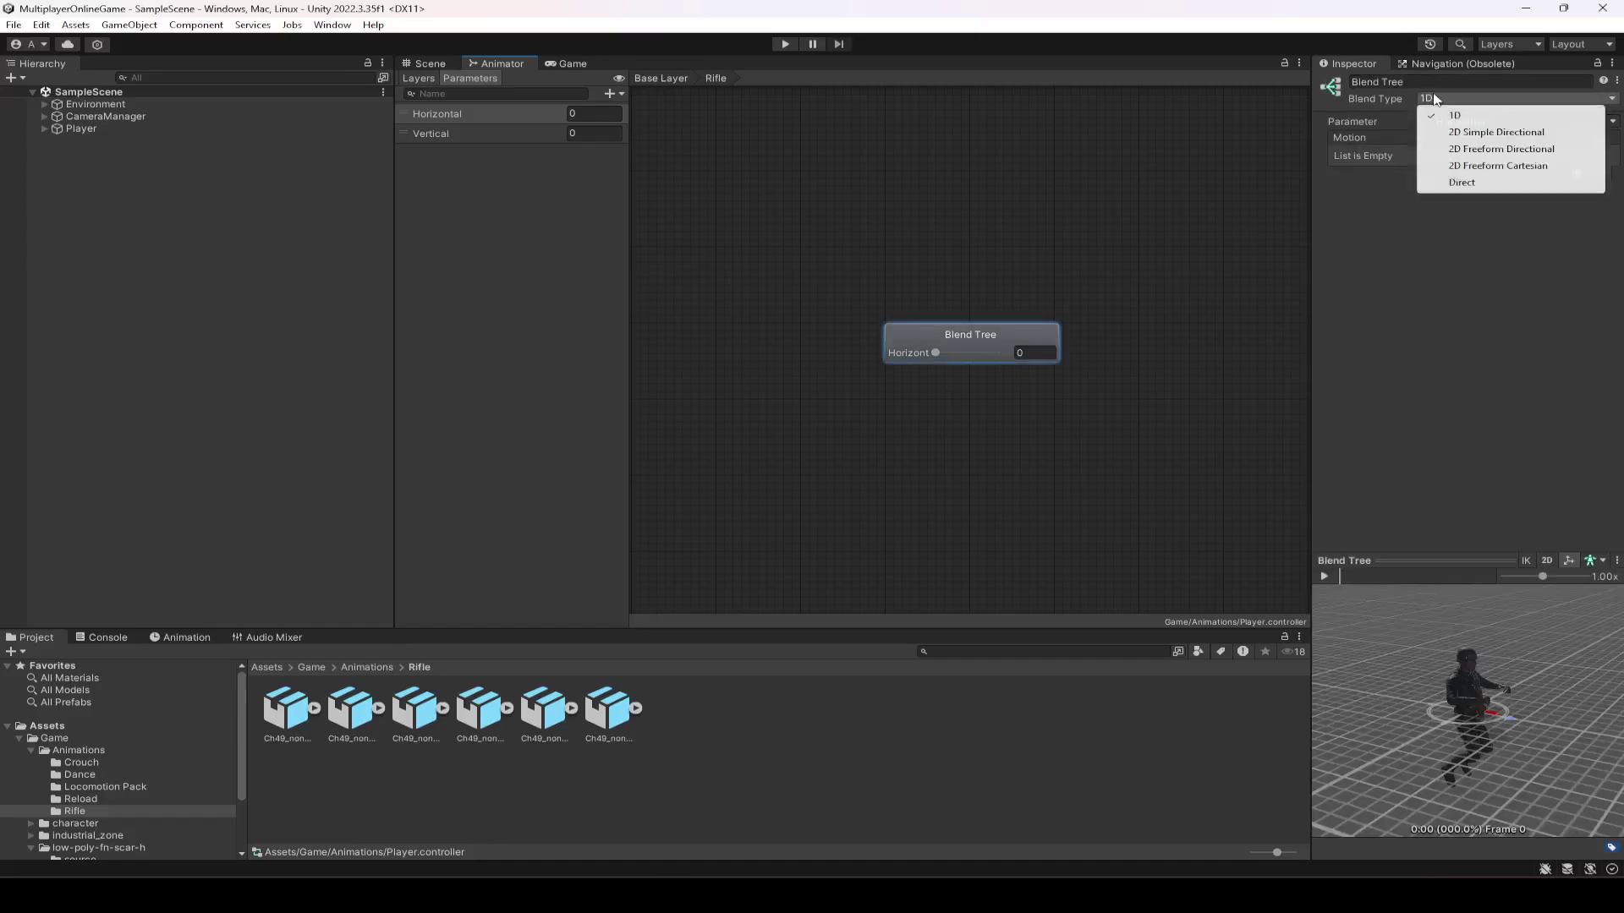
left_click(1492, 150)
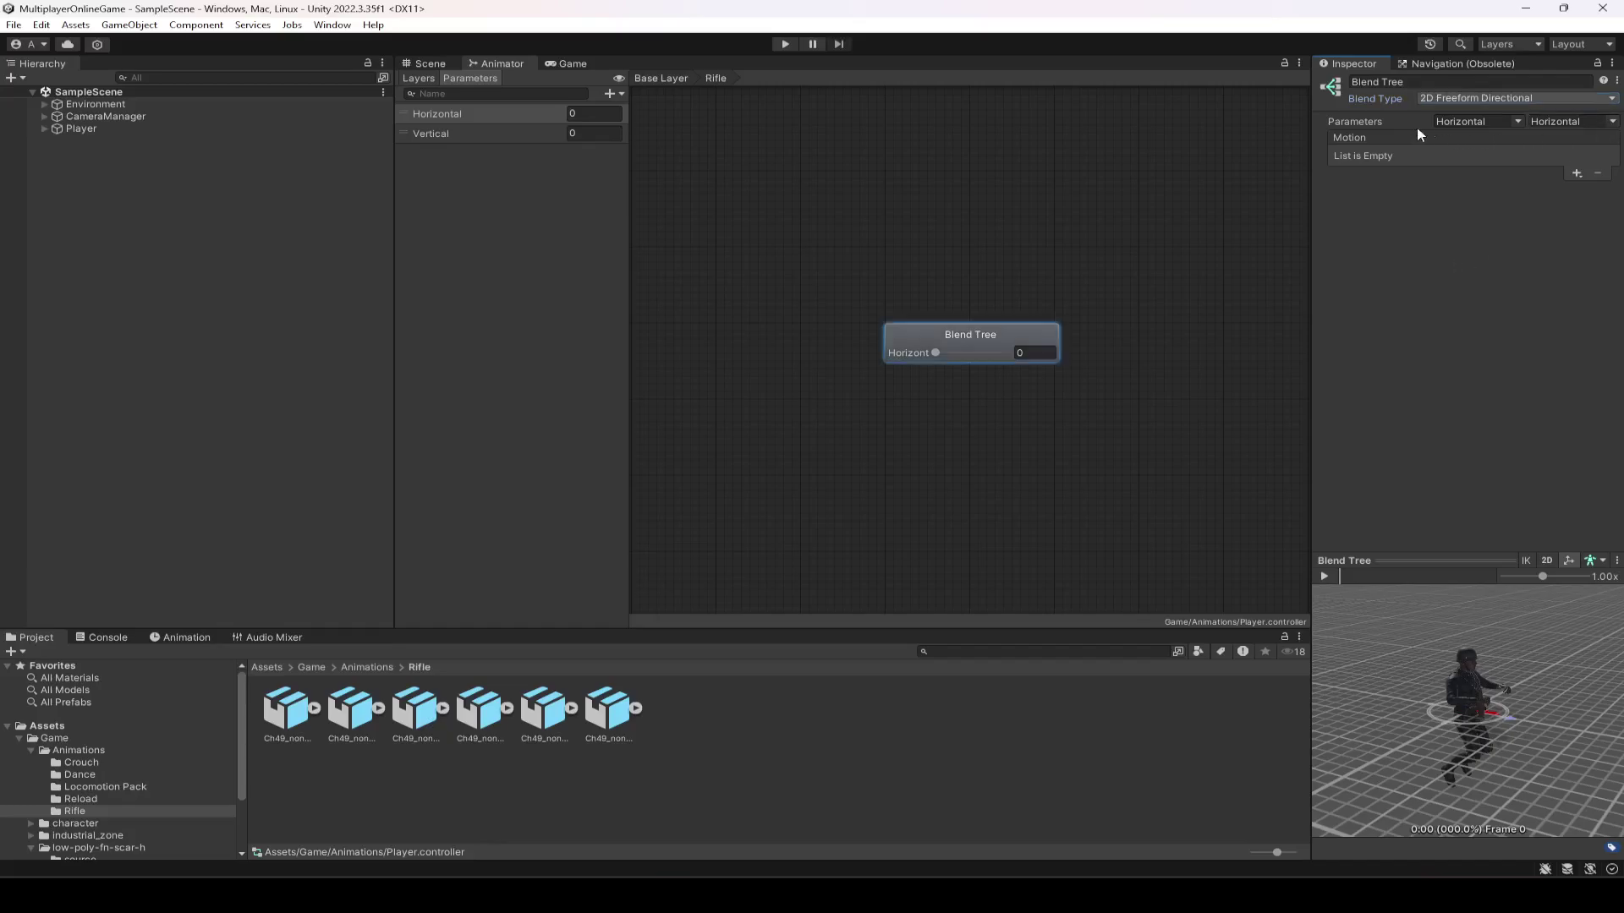
left_click(1613, 123)
left_click(1541, 152)
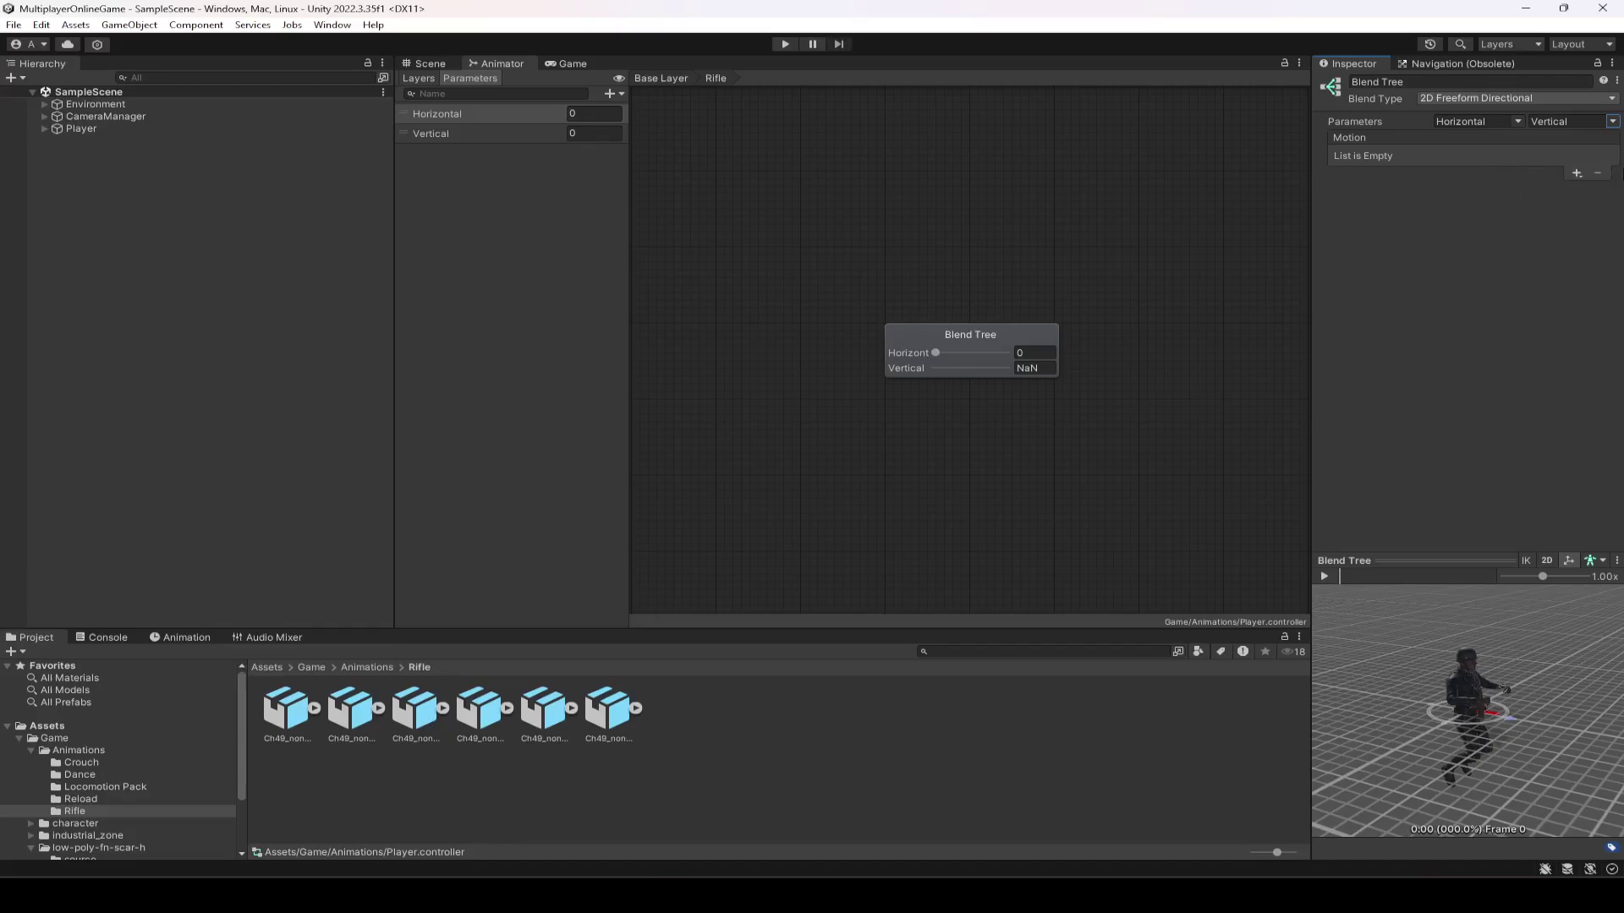
Step: Add three motion field slots to the Rifle blend tree
left_click(1577, 174)
left_click(1556, 190)
left_click(1578, 174)
left_click(1571, 193)
left_click(1577, 376)
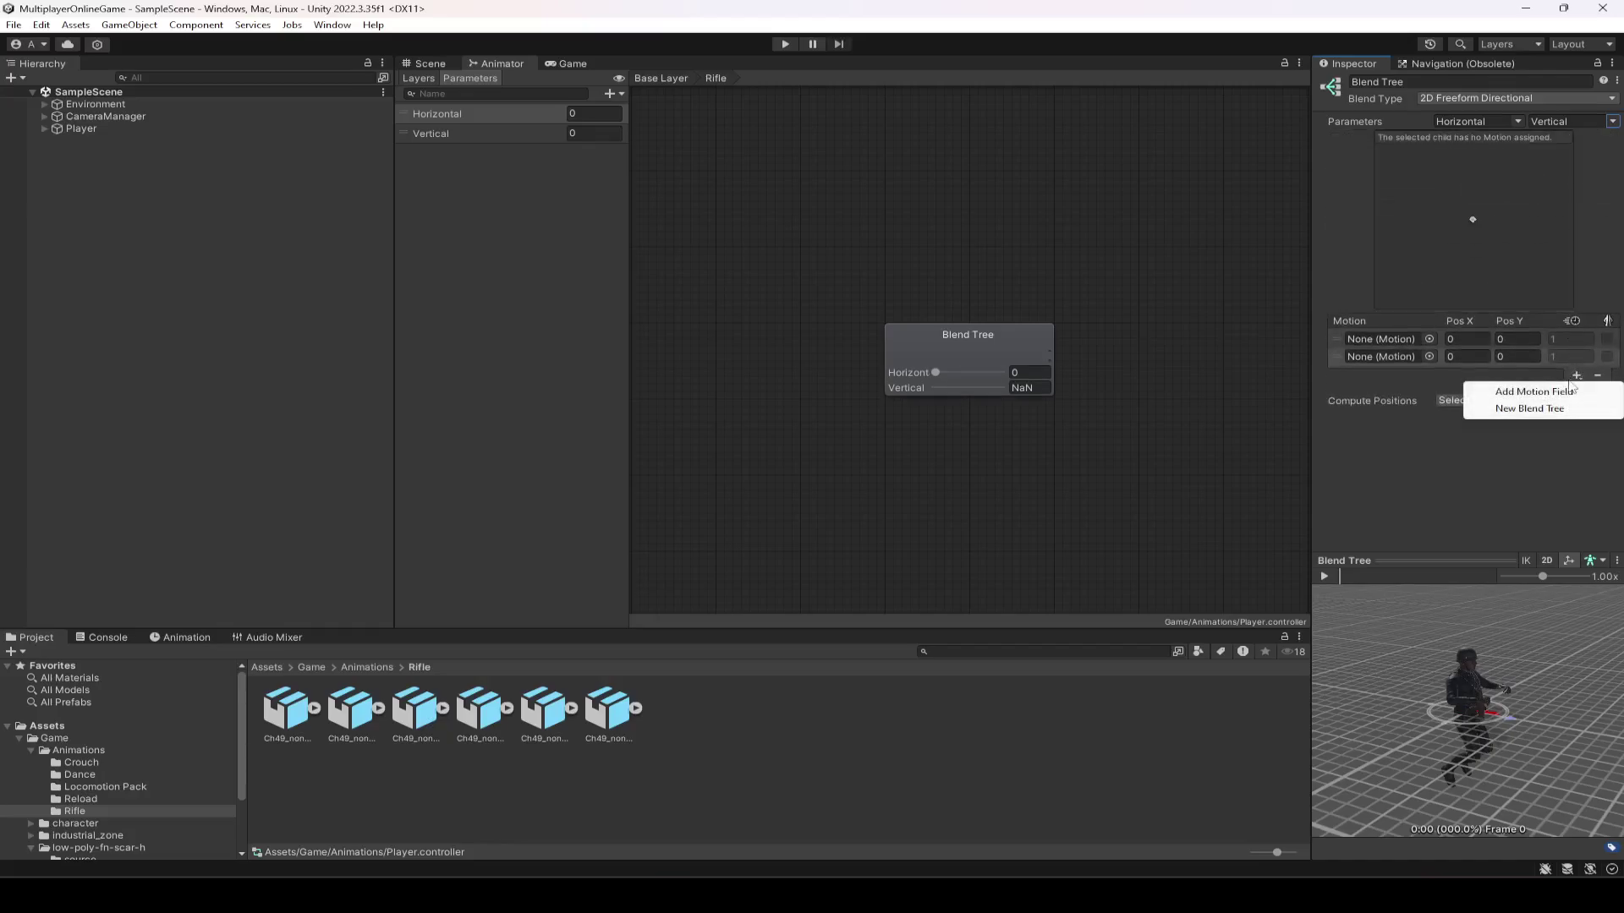
left_click(1527, 389)
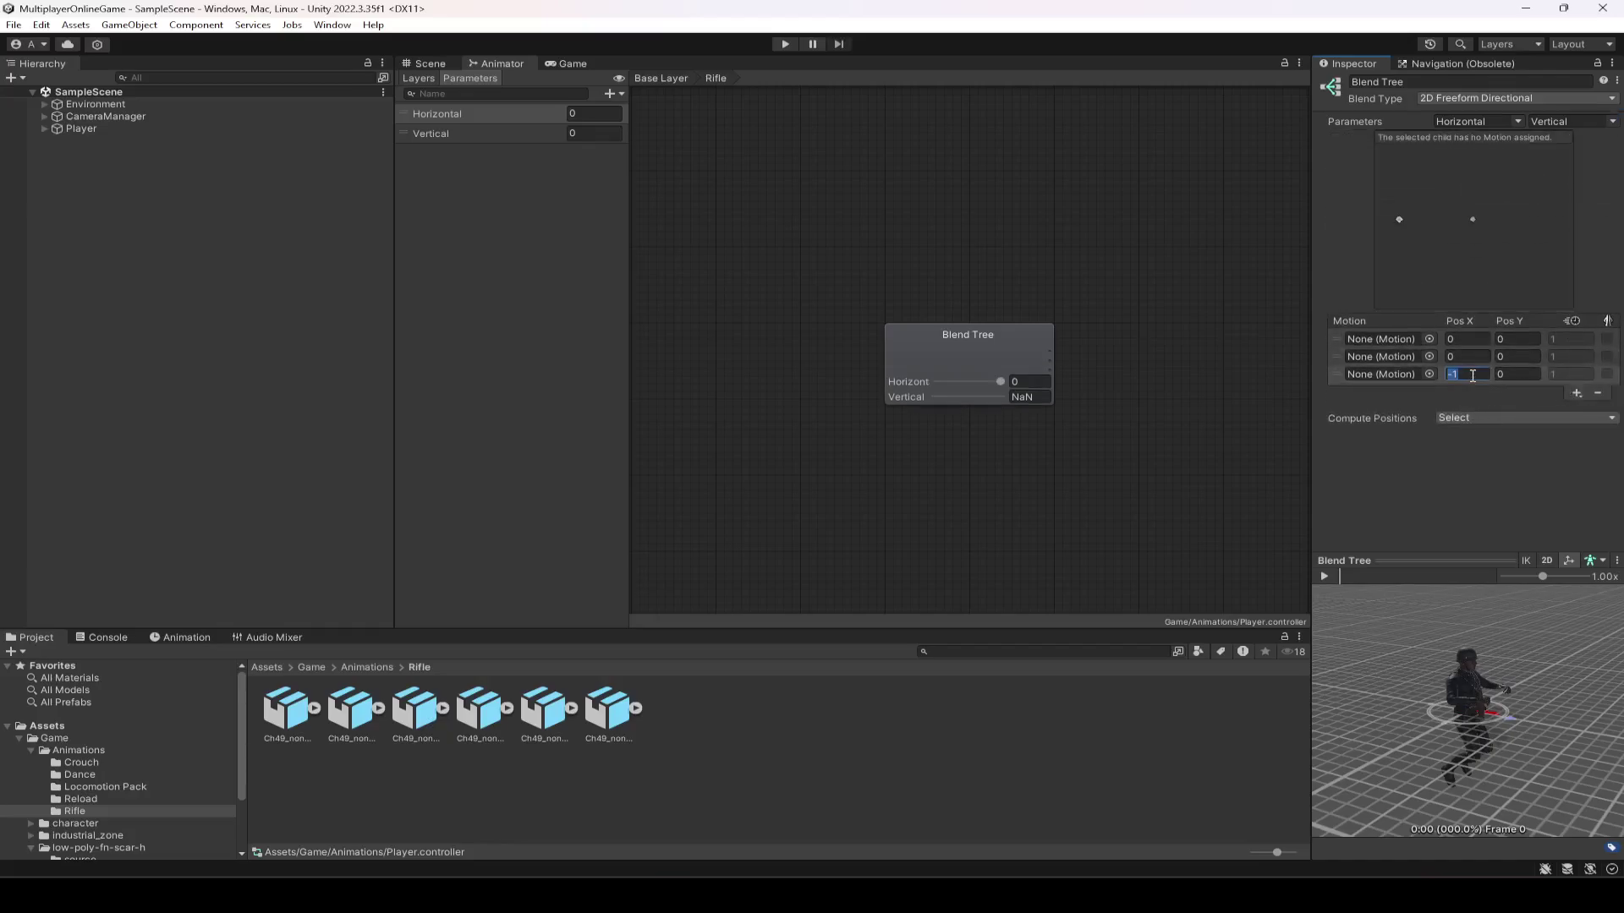
Step: Set the second and third motions' Pos Y to 0.5 and 2, then edit the node's Vertical value
left_click(1514, 356)
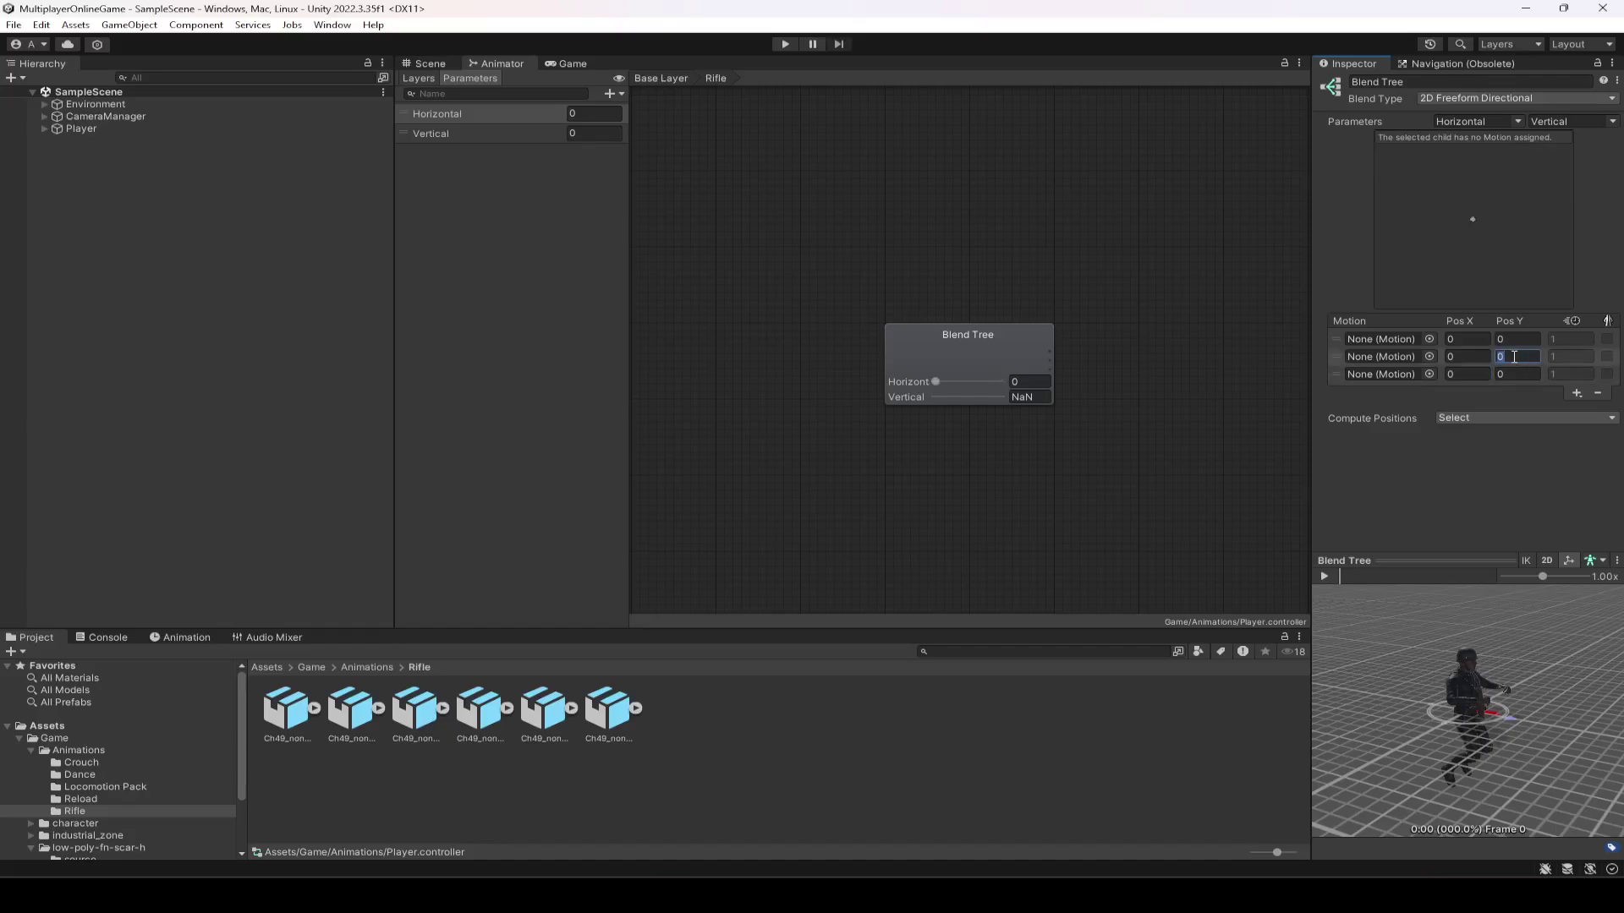
key("Tab")
left_click(1530, 376)
type("2")
key("Return")
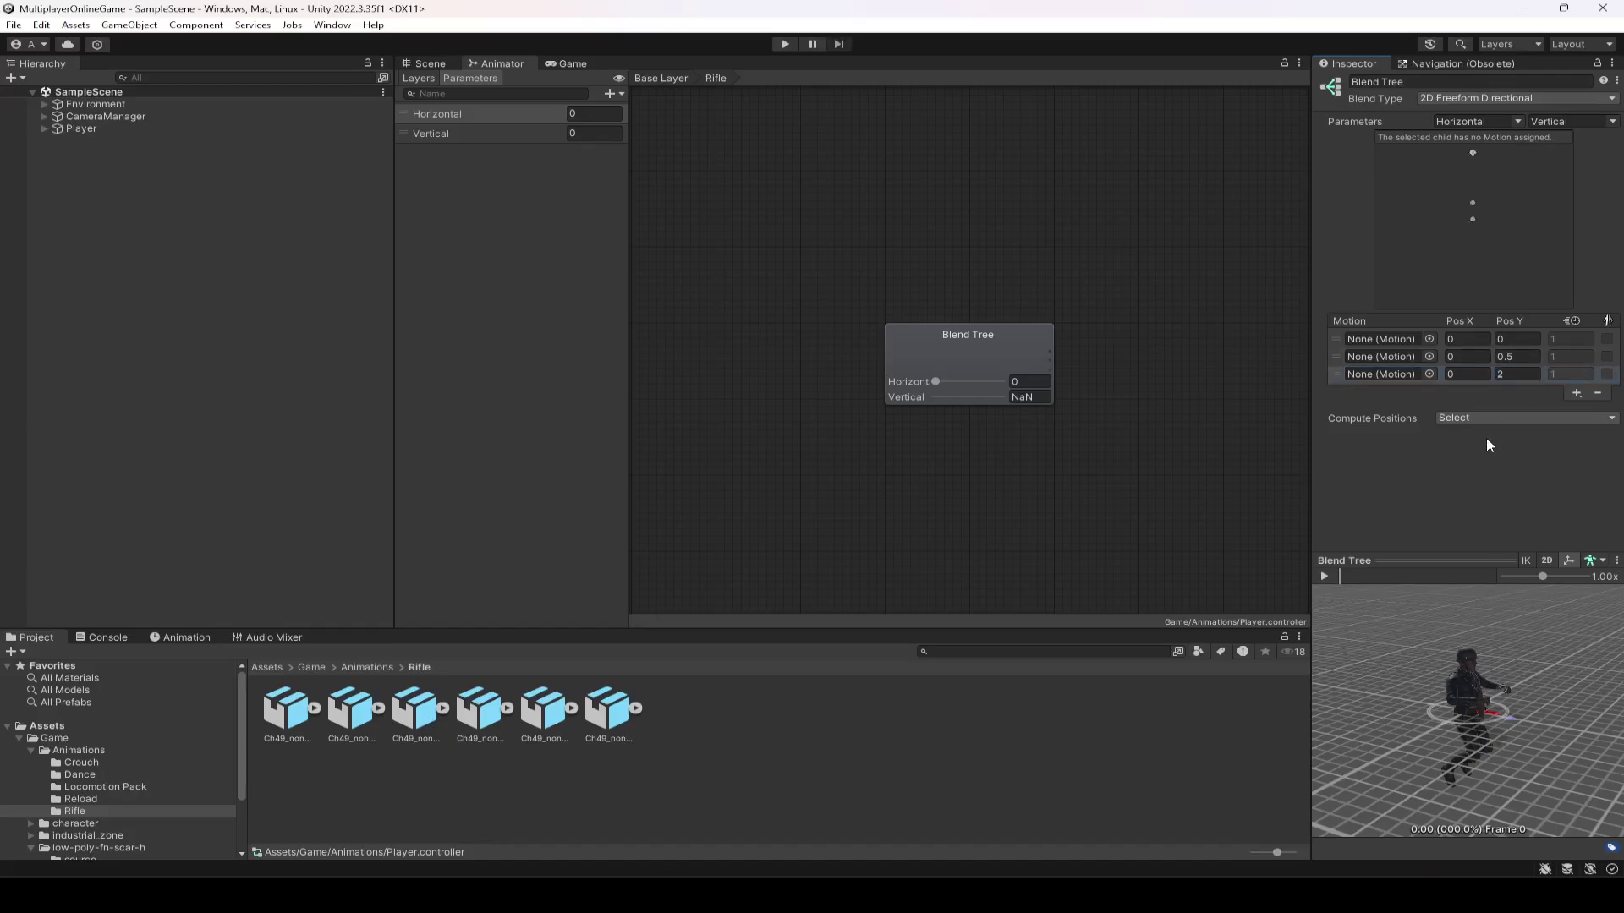
left_click(989, 351)
left_click(1047, 398)
Step: Set the node's Vertical value to 0 and expand the rifle animation models to reveal their clips
type("0")
left_click(1012, 347)
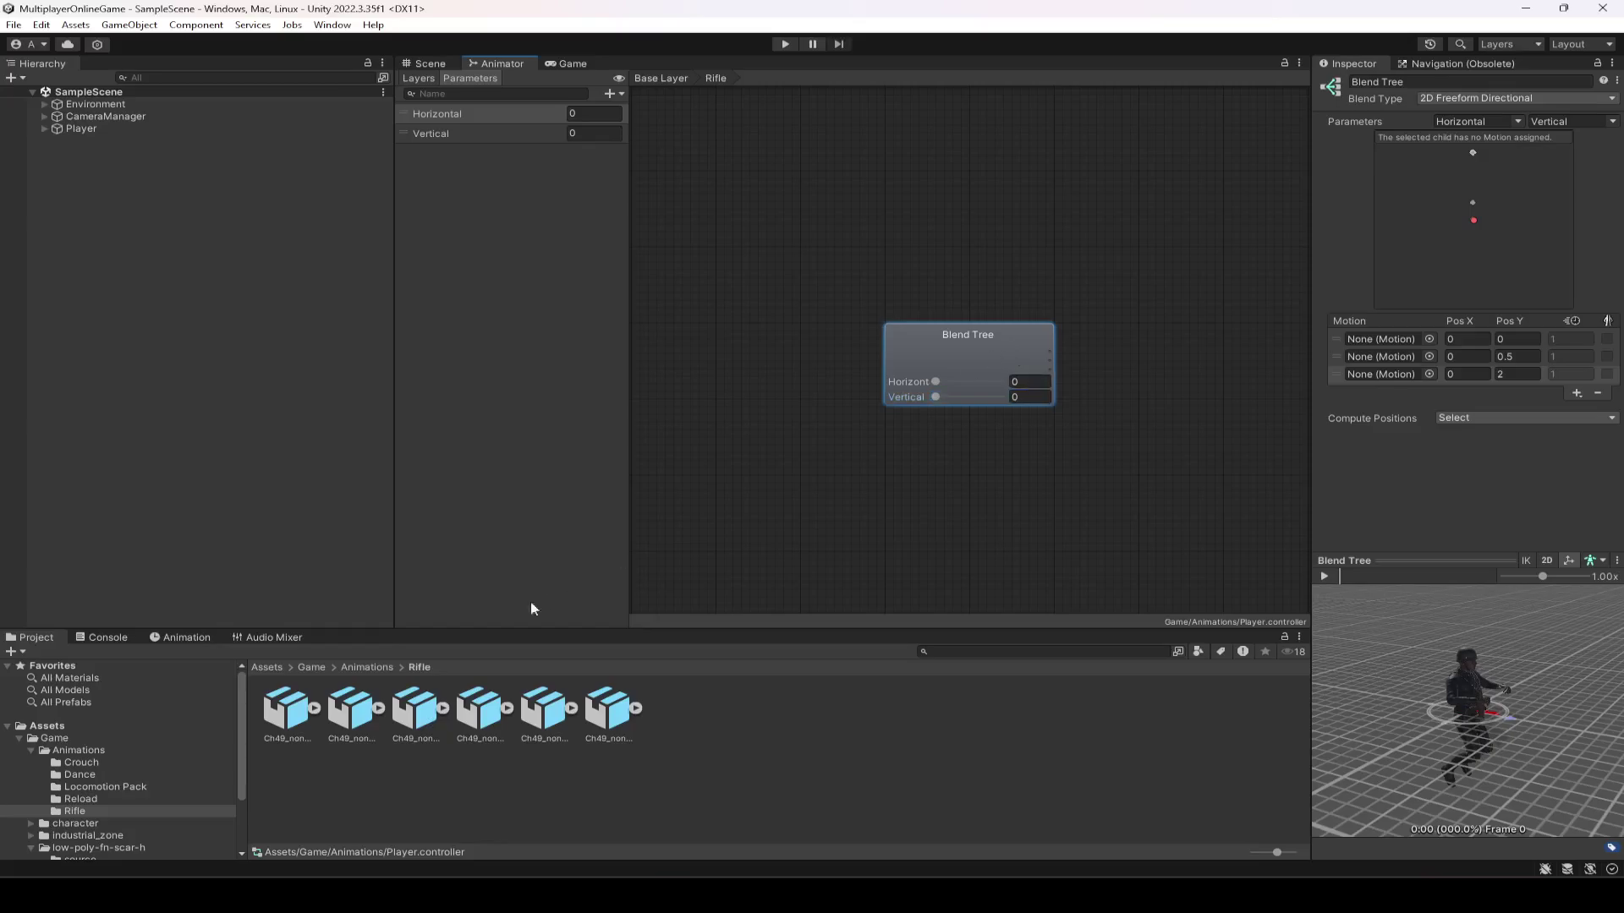
left_click(314, 708)
left_click(506, 708)
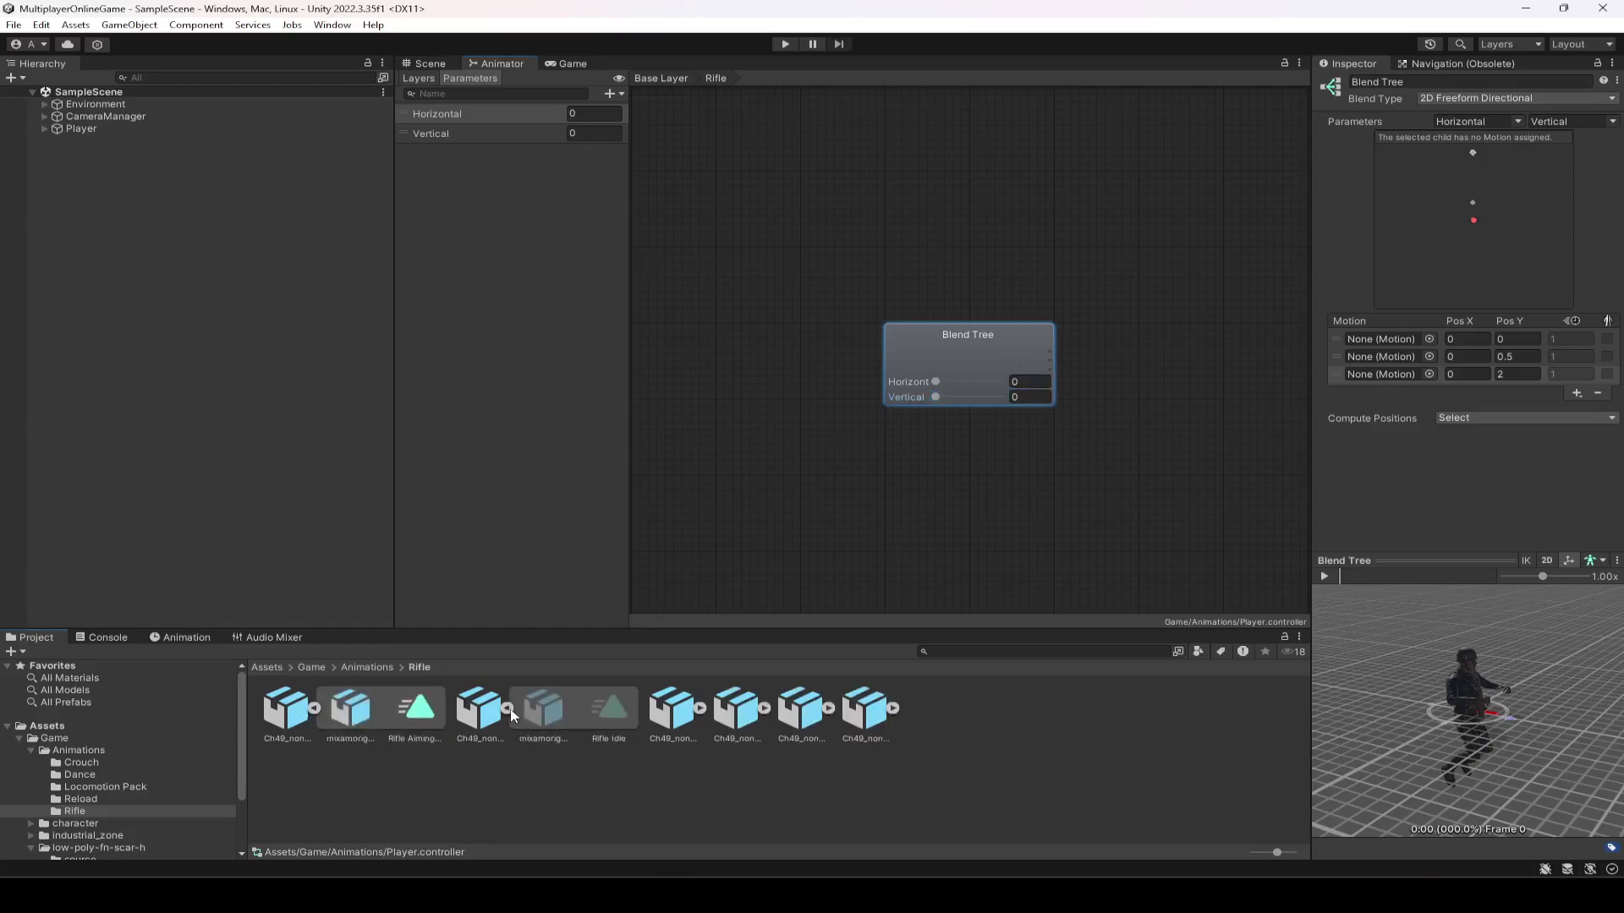
left_click(700, 708)
left_click(892, 713)
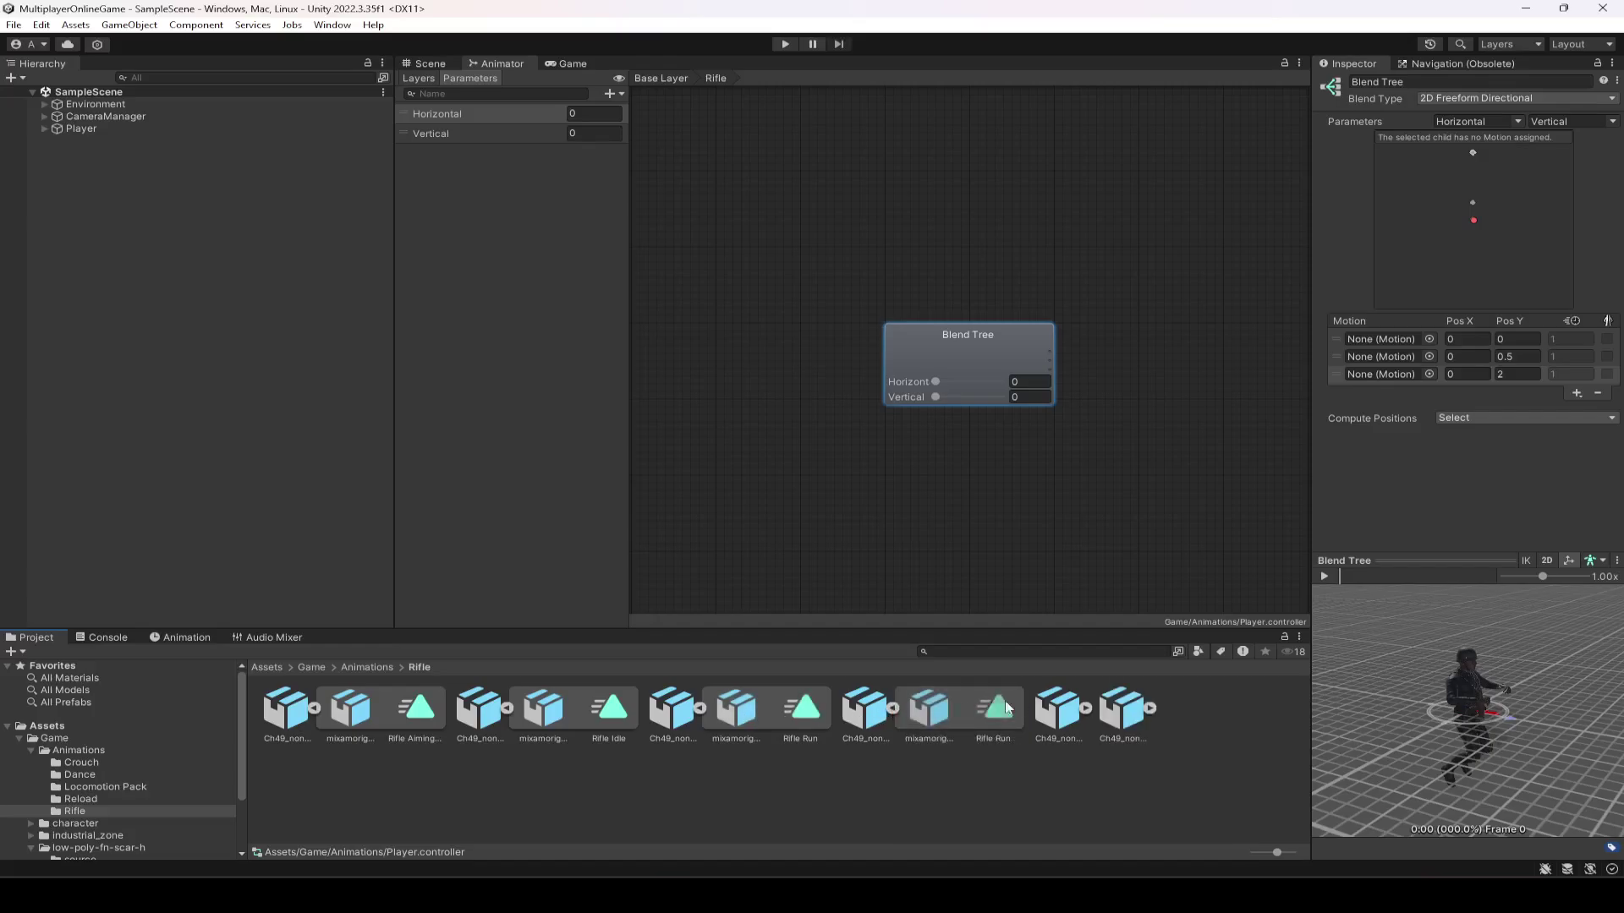
left_click(1092, 712)
left_click(1286, 712)
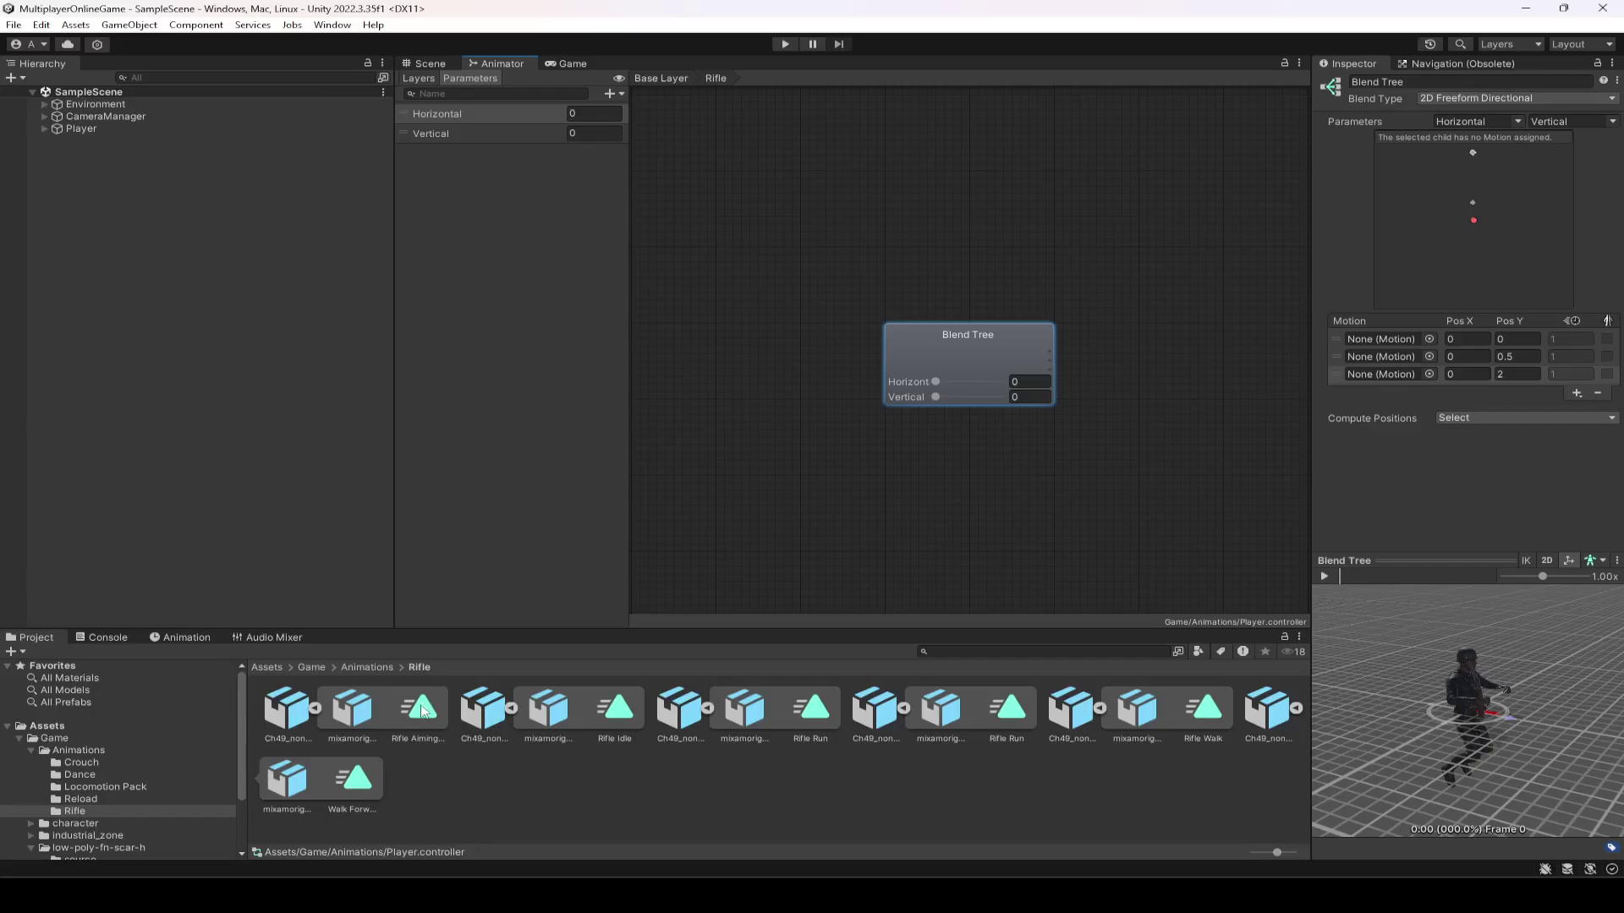
Step: Assign Rifle Idle, Rifle Walk and Rifle Run to the blend tree's three motion slots
left_click(616, 713)
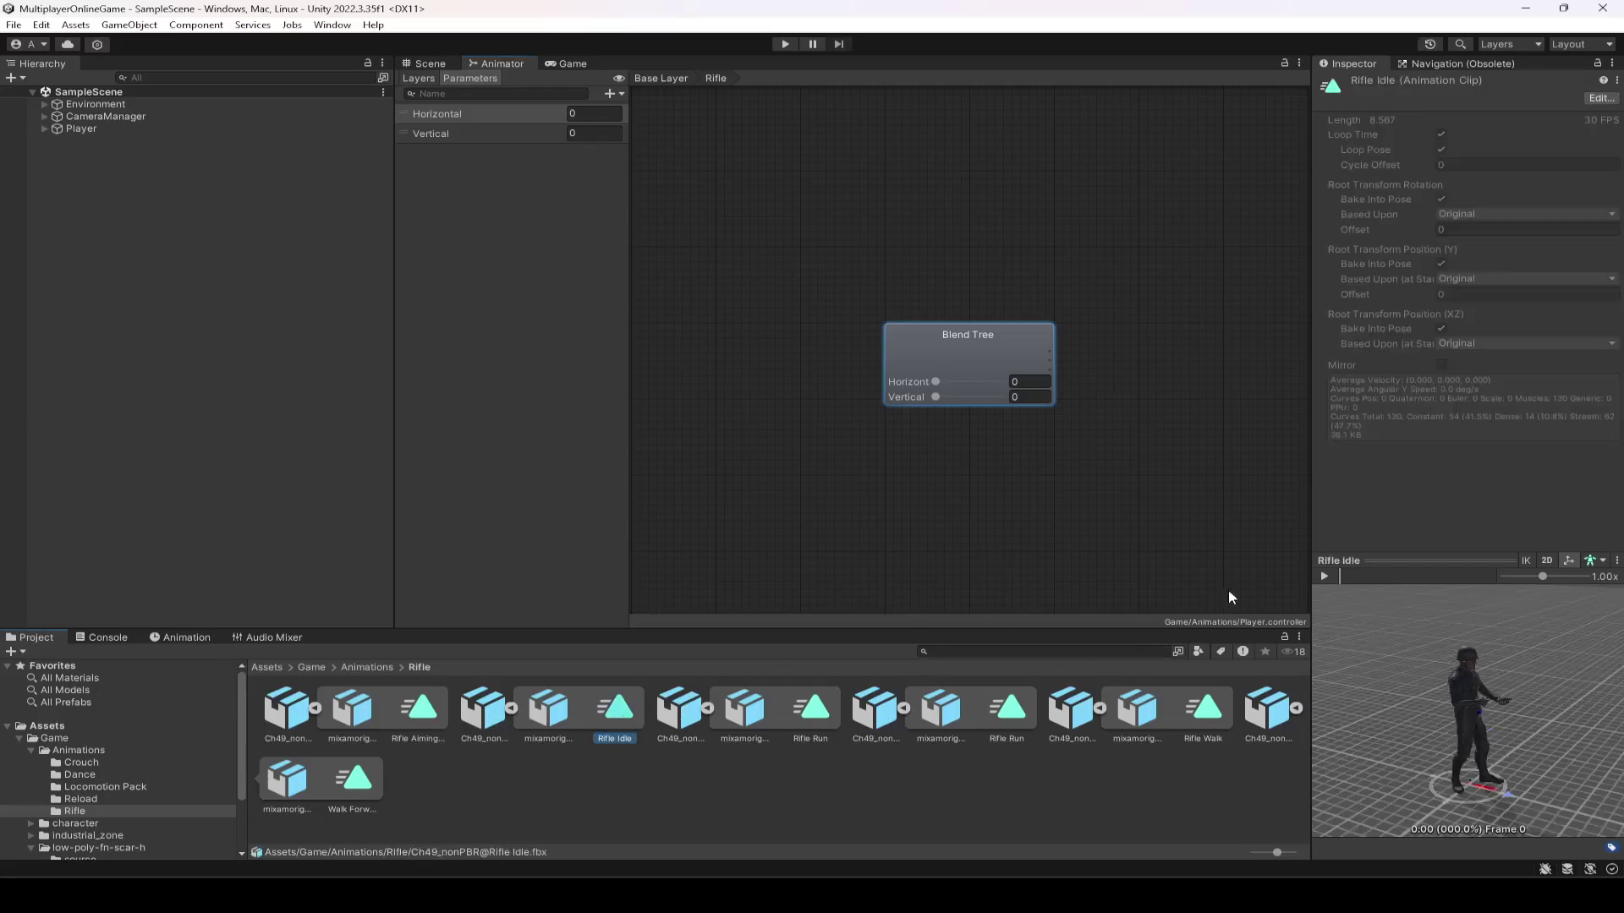
left_click(1324, 575)
left_click(911, 344)
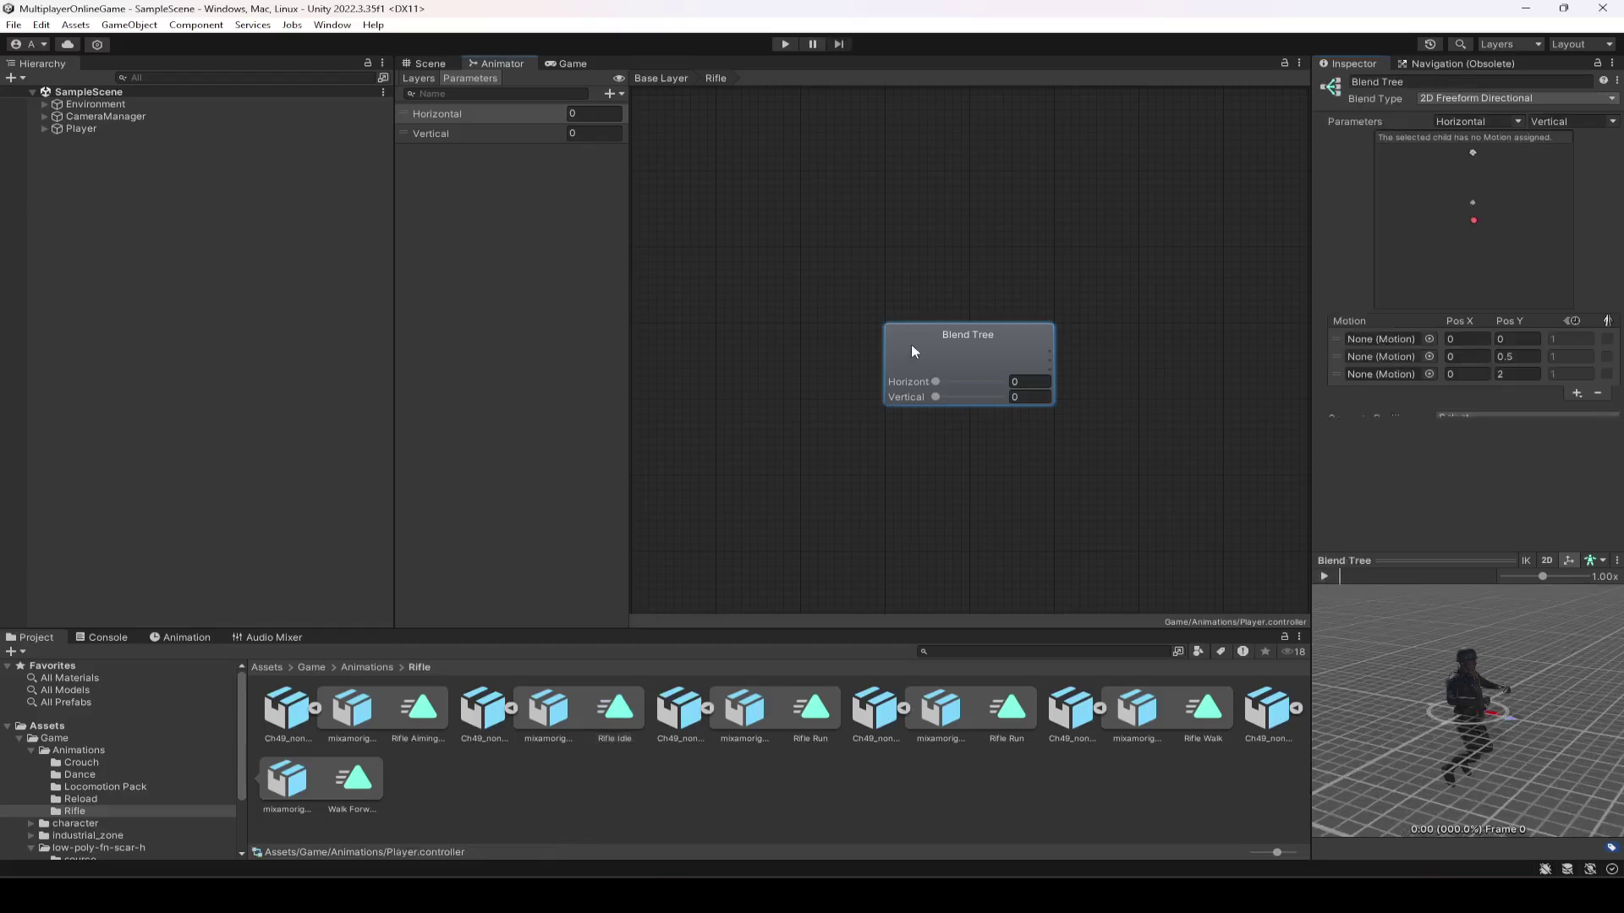
left_click_drag(617, 711, 1361, 337)
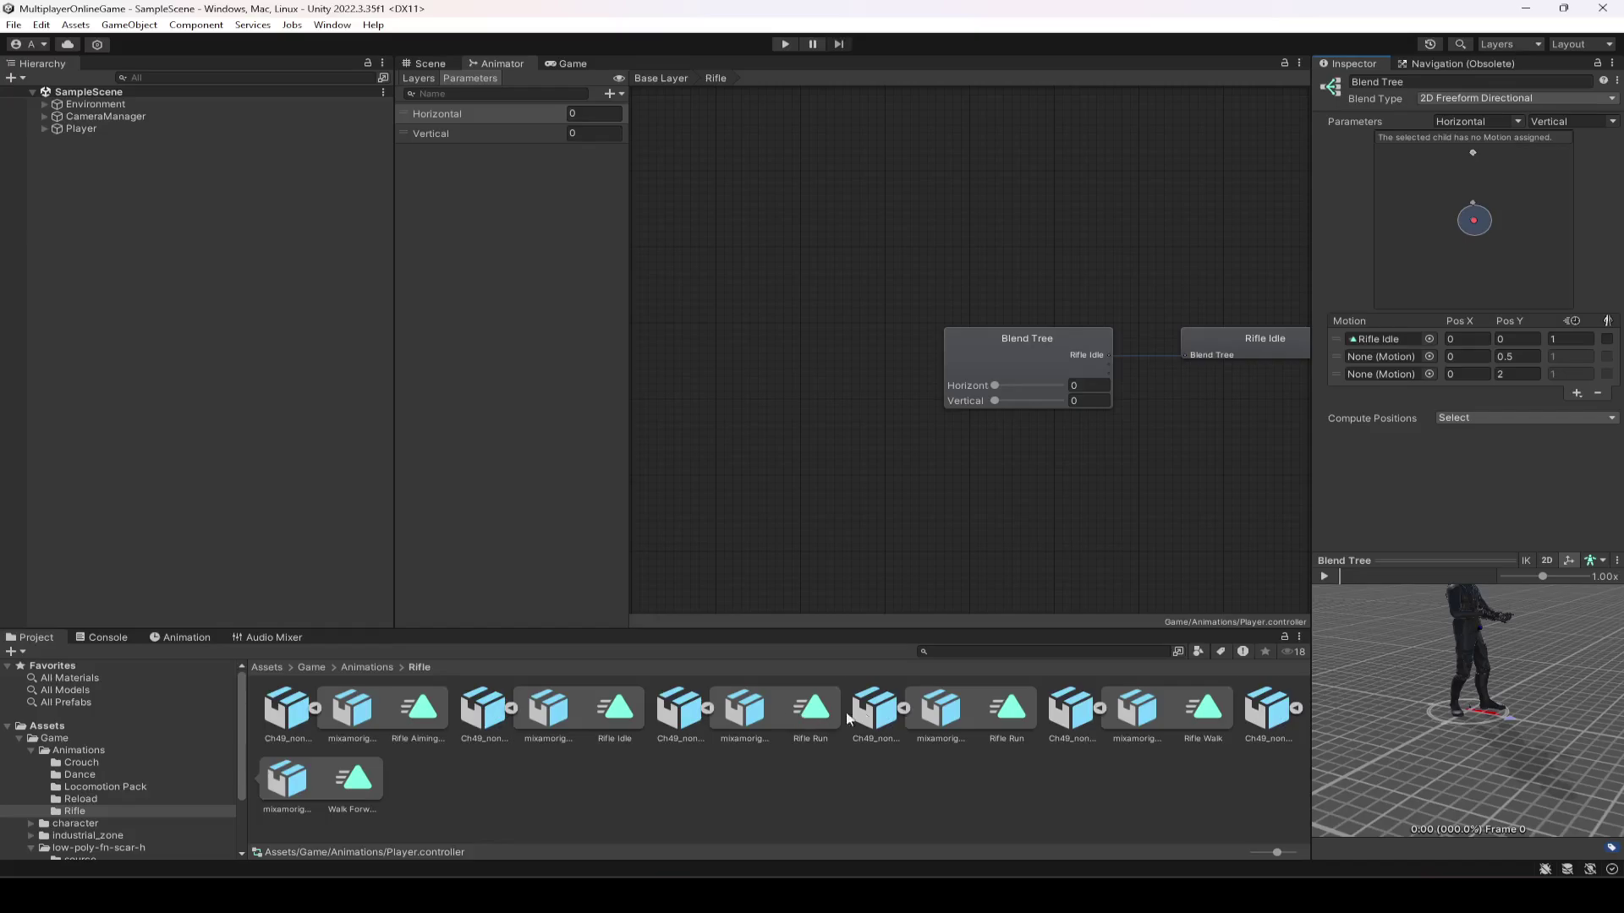
left_click(1213, 711)
left_click(1323, 577)
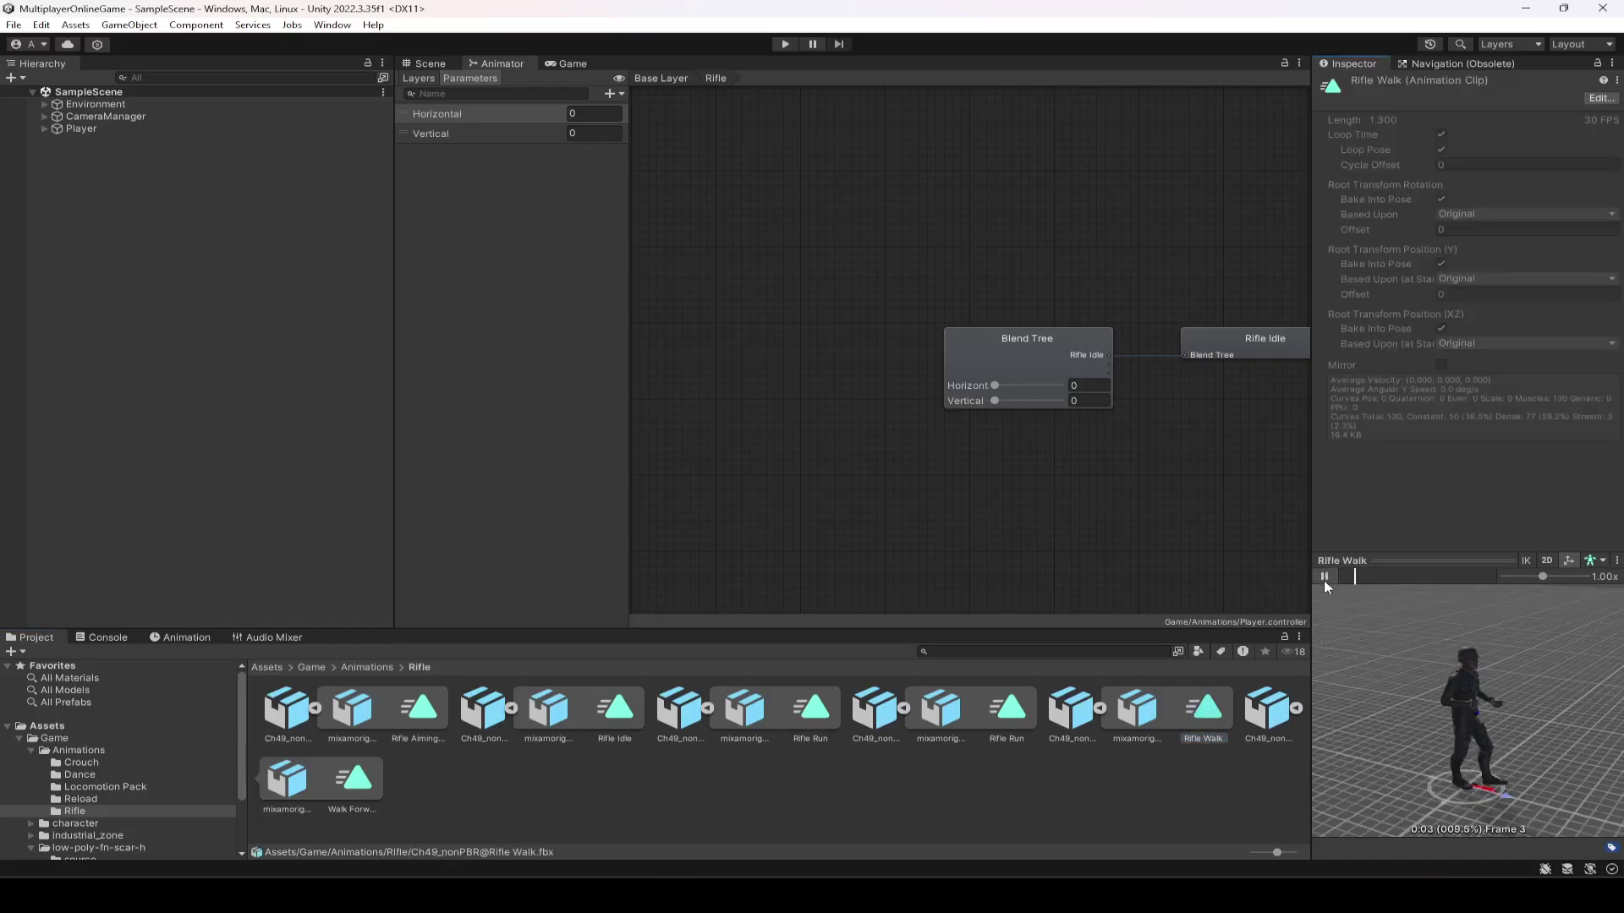
left_click(1037, 404)
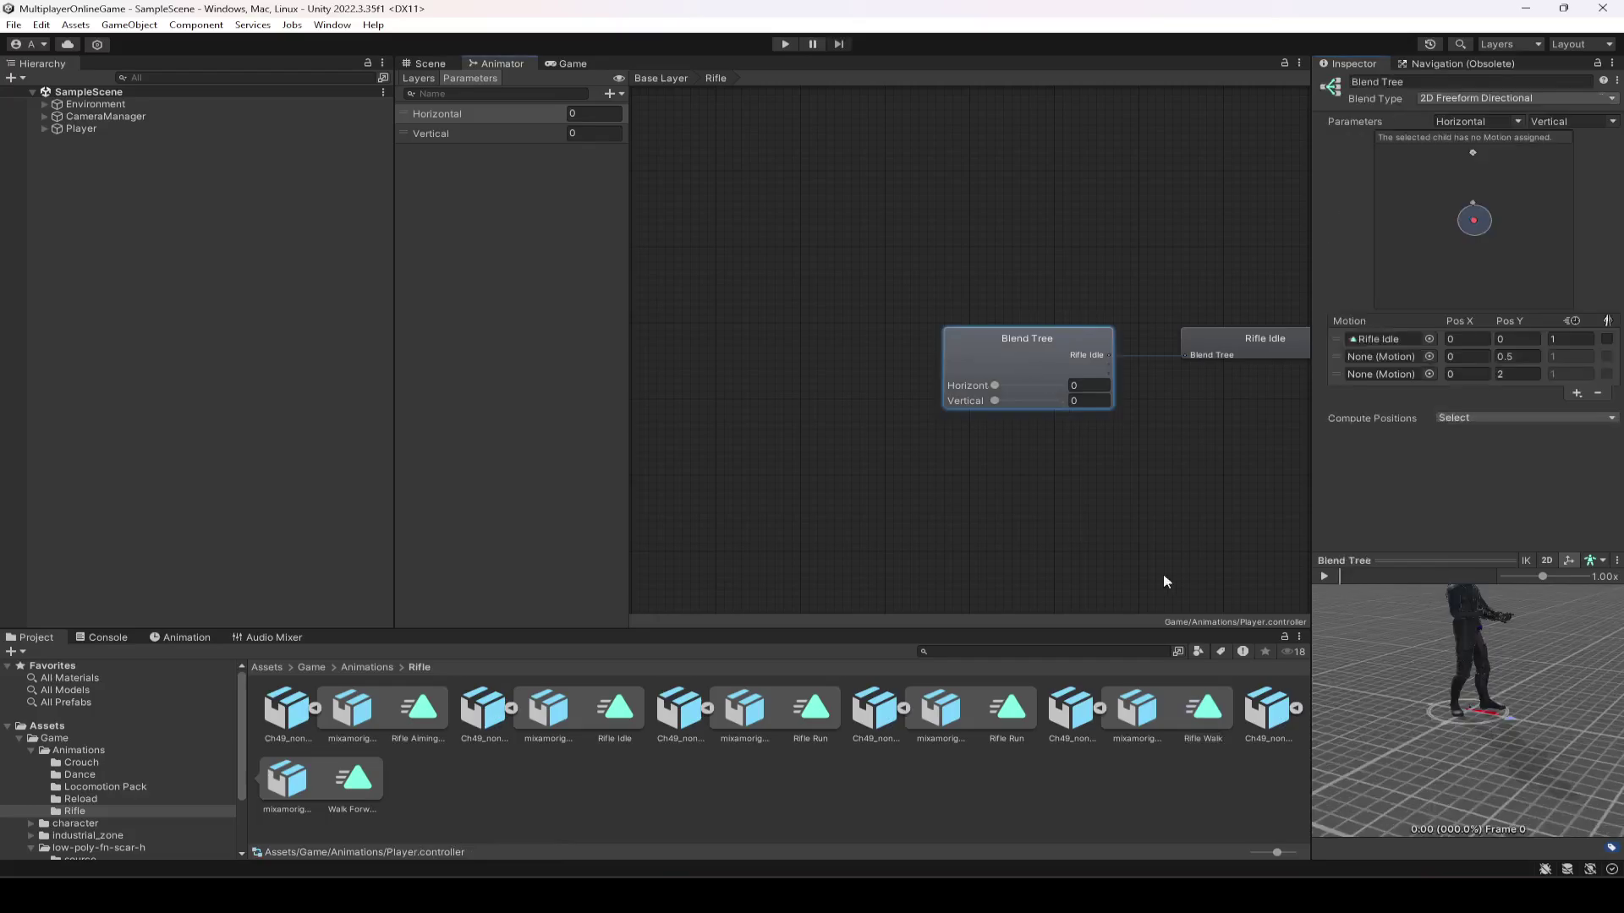
left_click_drag(1208, 710, 1364, 356)
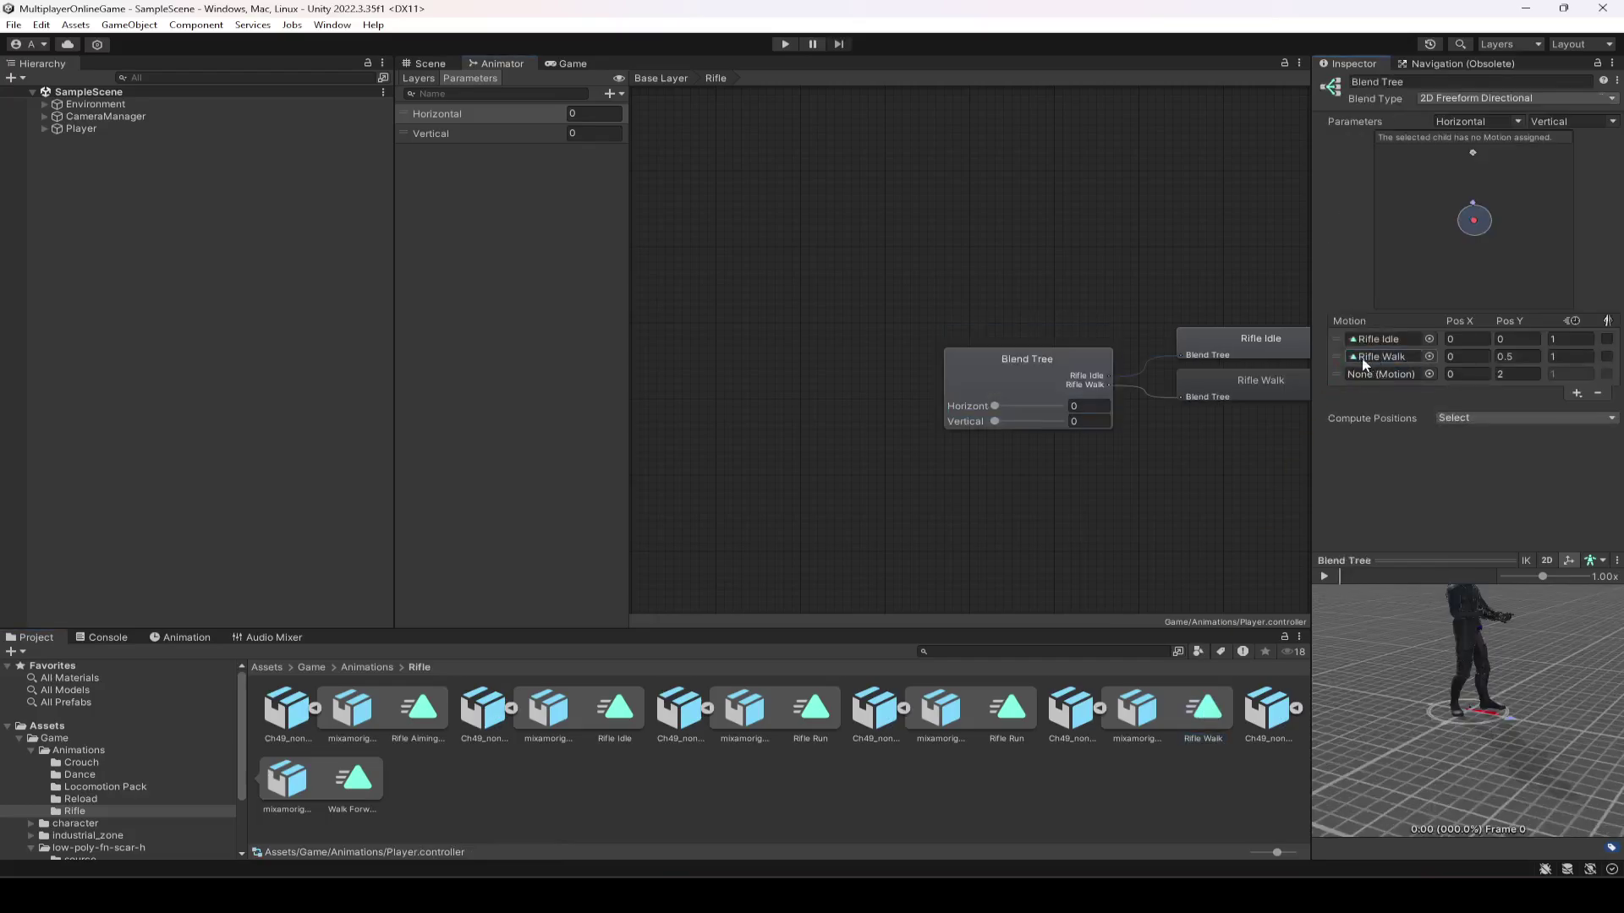
left_click(990, 717)
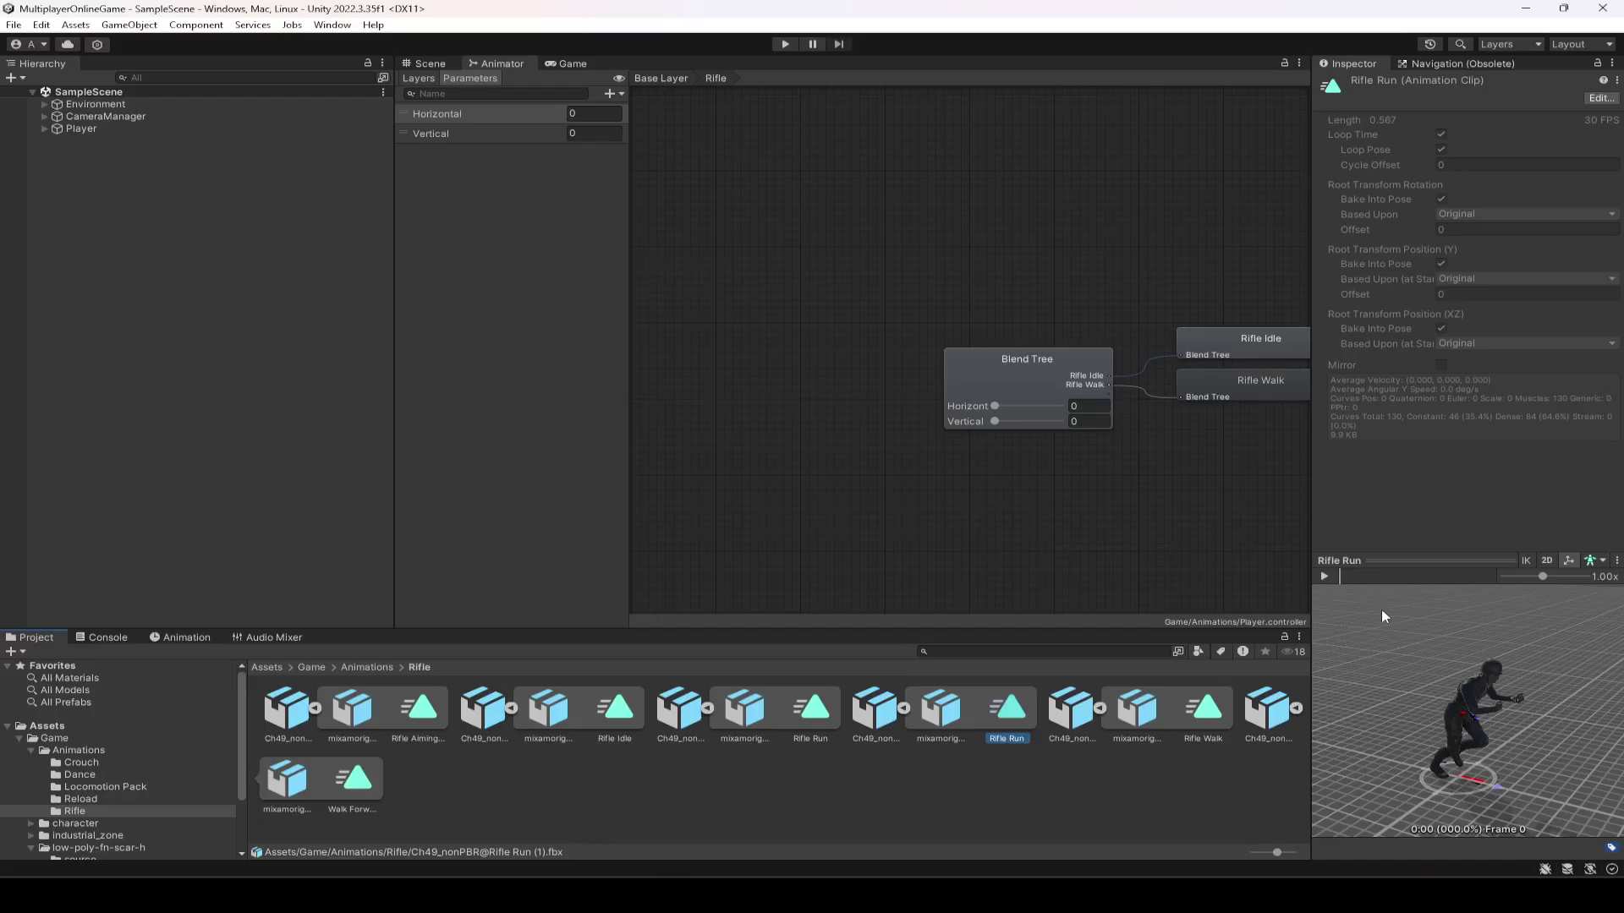
left_click(991, 392)
left_click_drag(1008, 715, 1377, 377)
Step: Preview and compare the two Rifle Run clips, then frame the blend tree graph
left_click(808, 720)
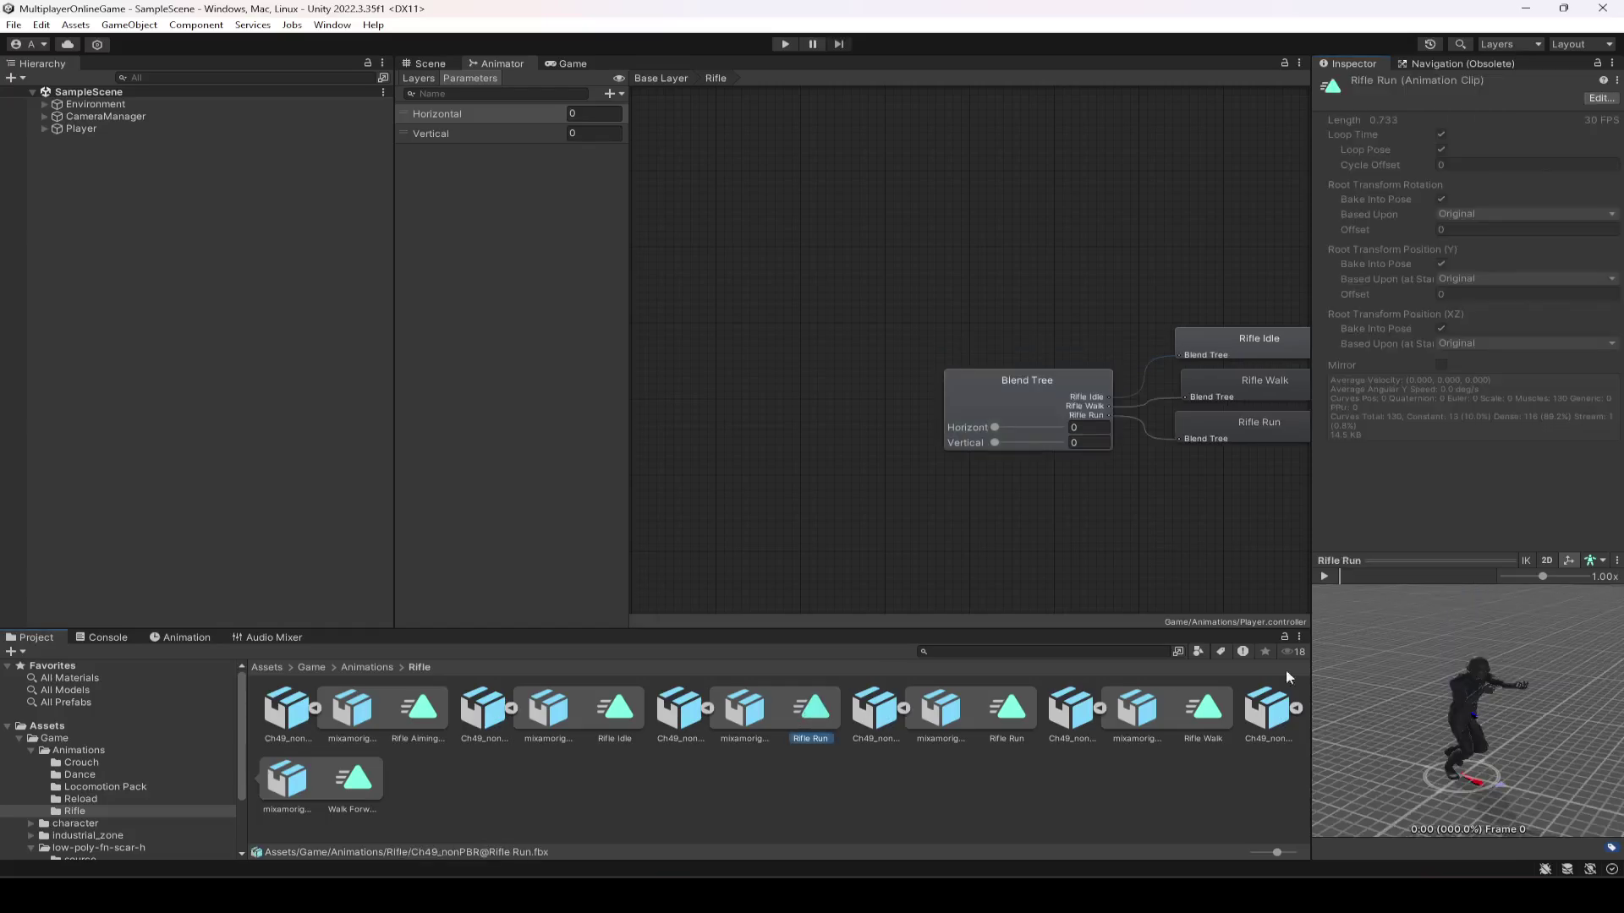
left_click(1326, 577)
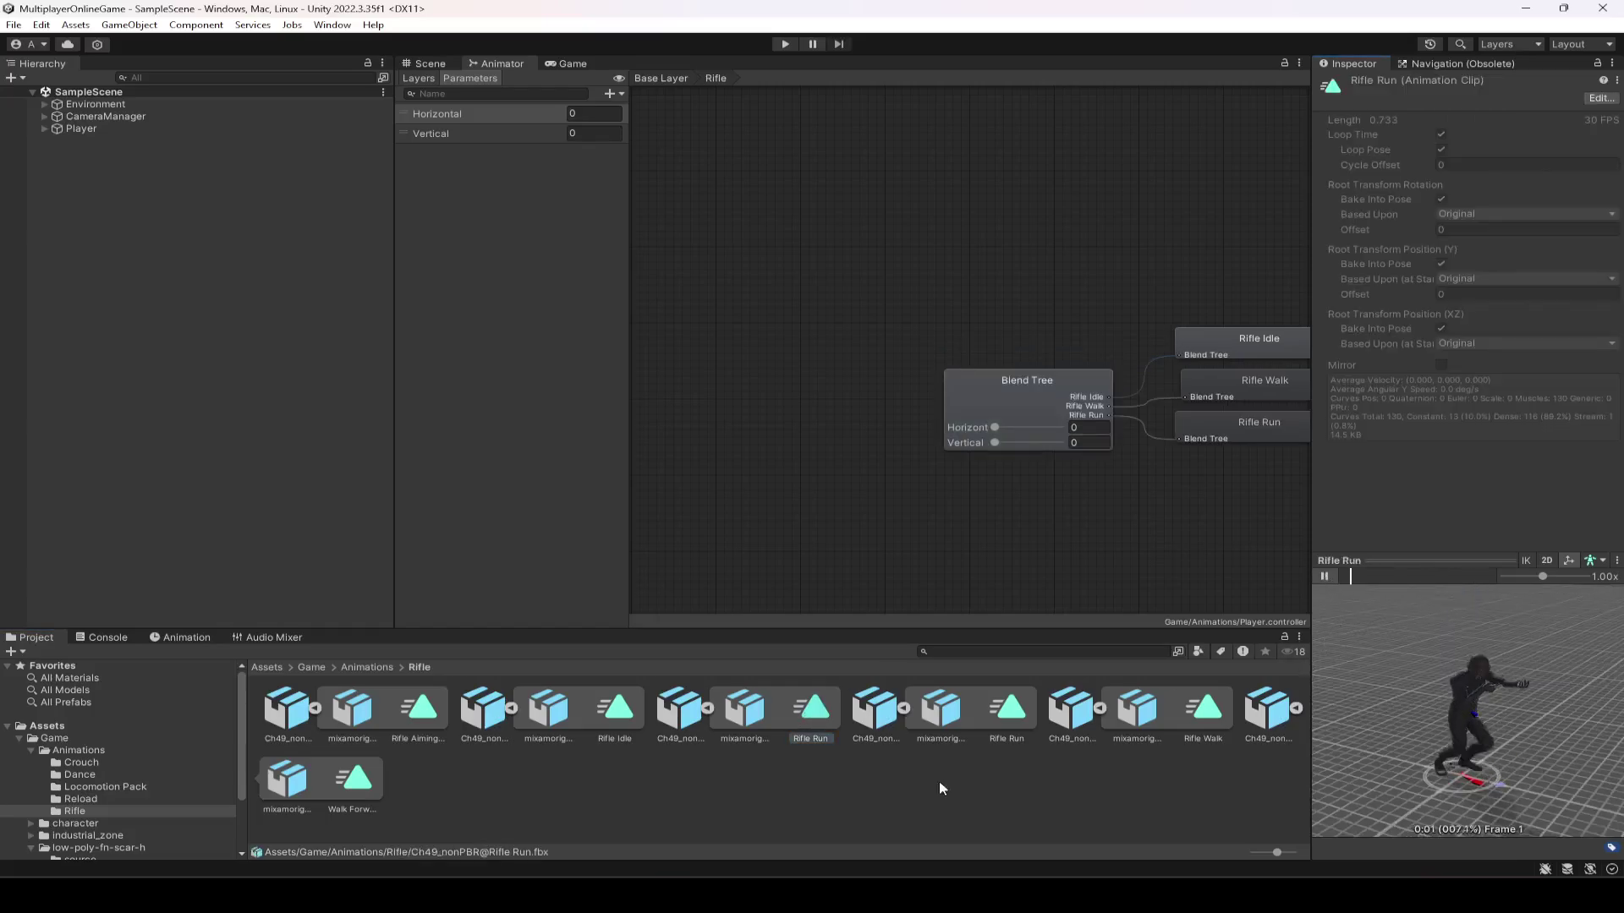
left_click(1000, 729)
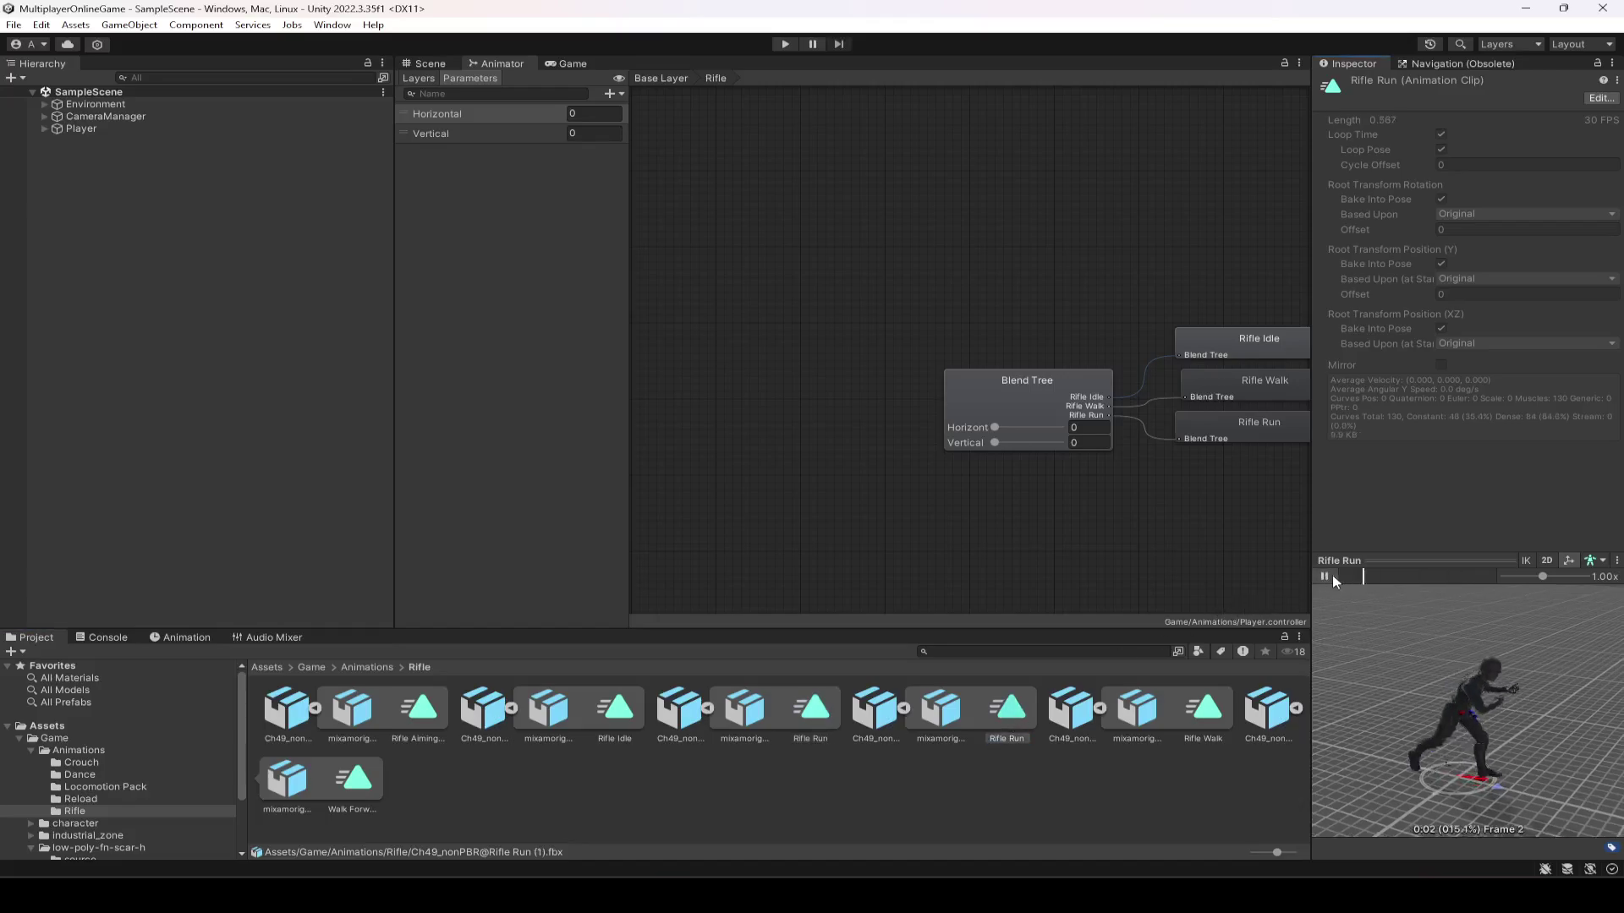
left_click(1052, 404)
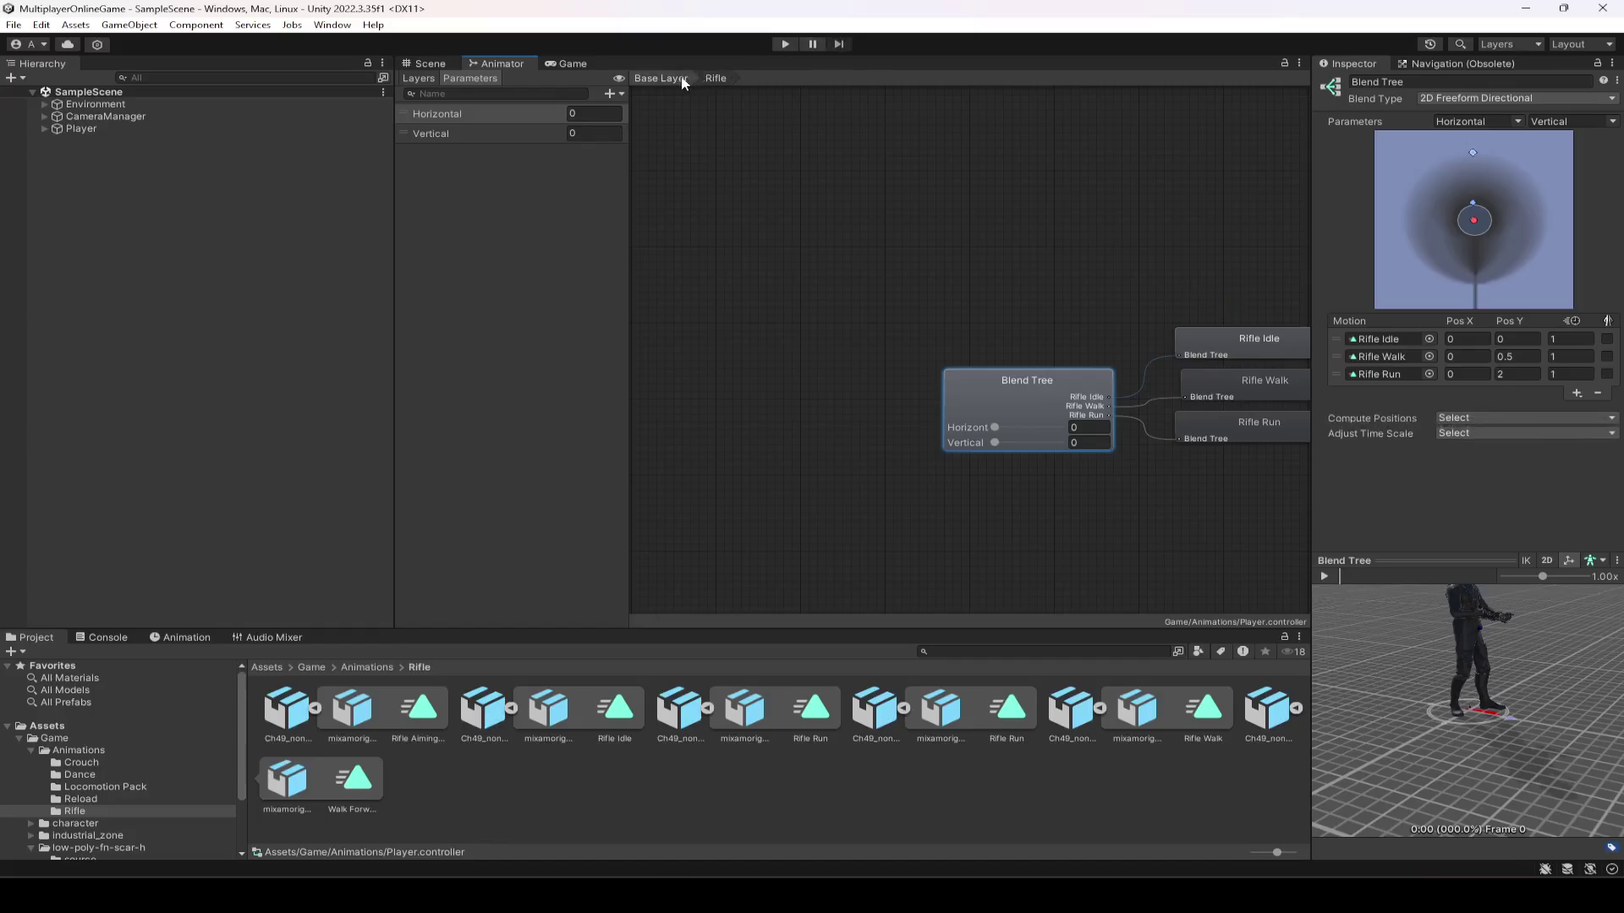
key("f")
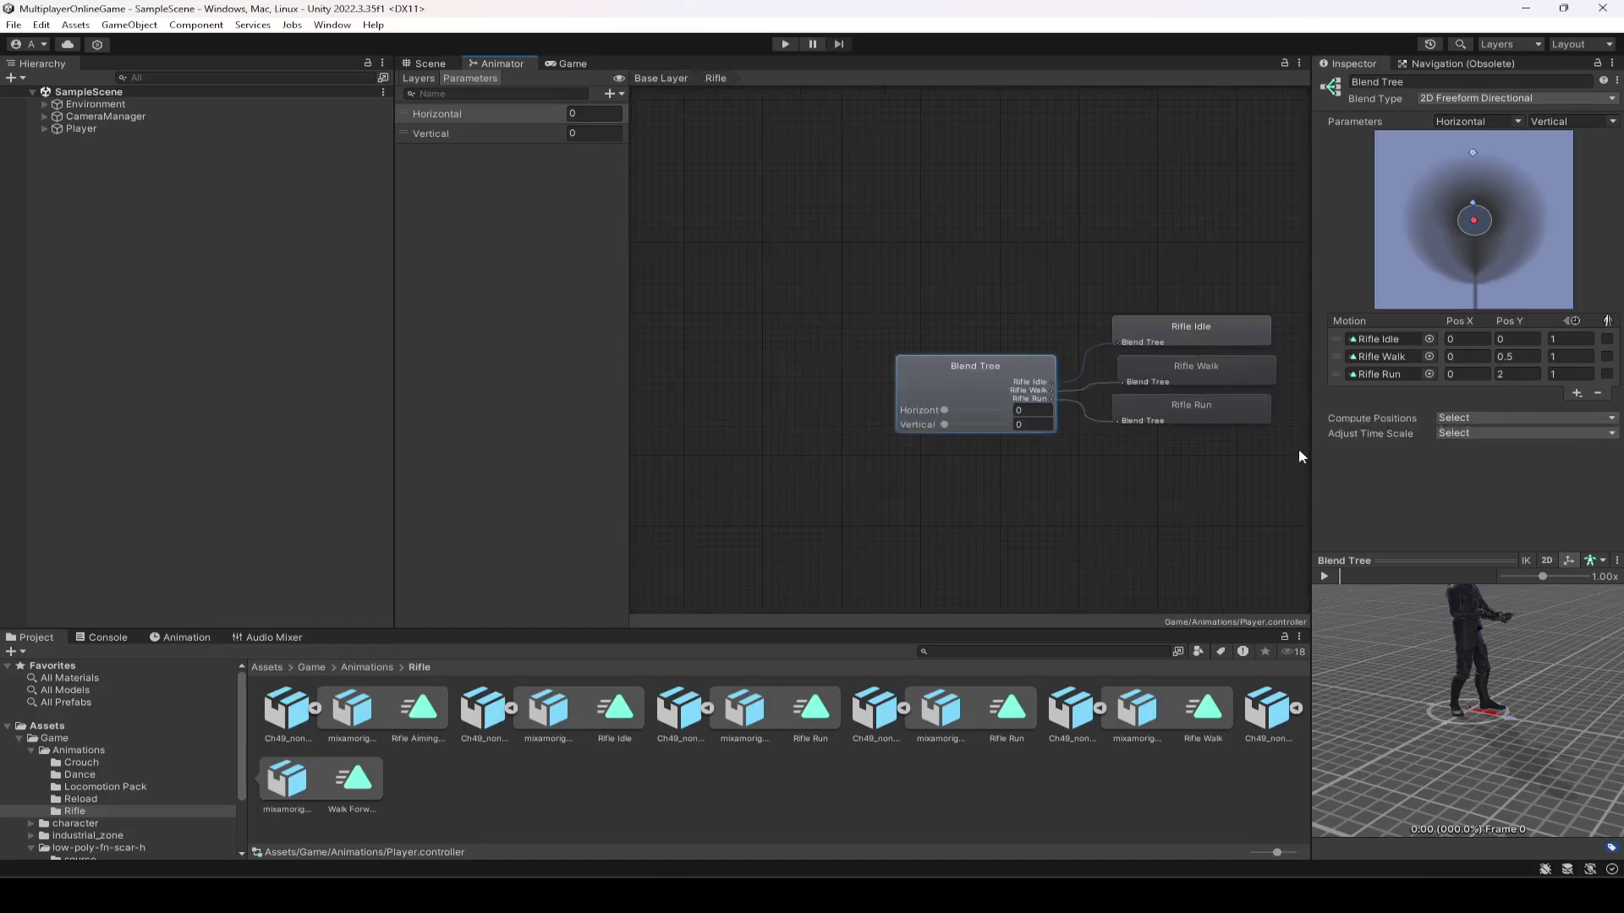
Step: Duplicate the Rifle state, name the copy RifleAim, and align it directly under Rifle
left_click(661, 78)
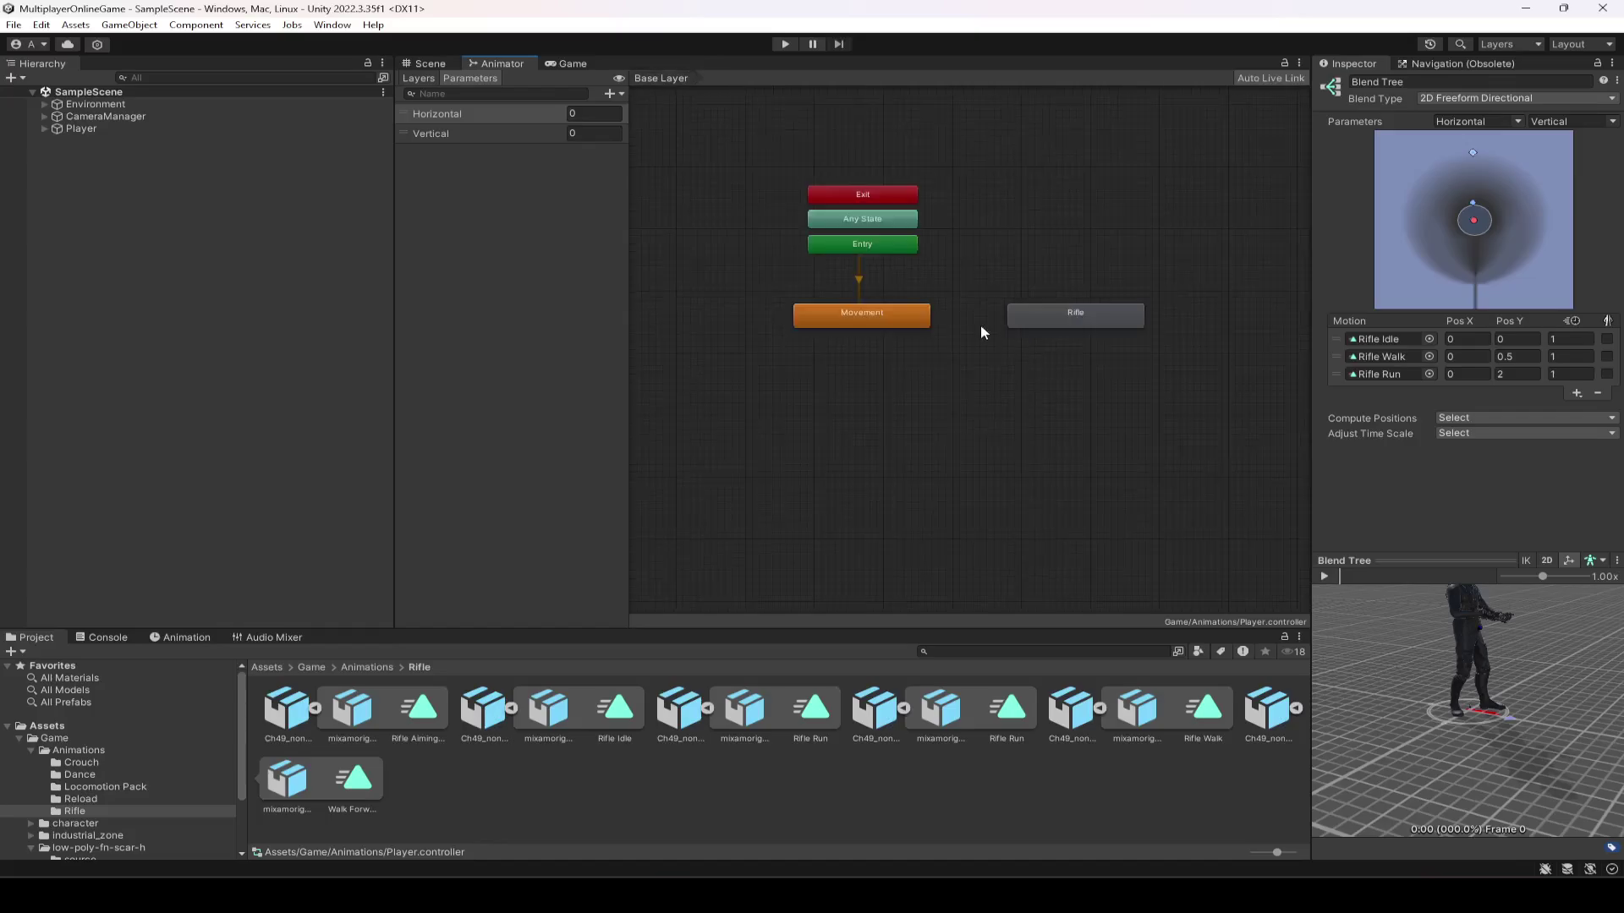
left_click(1057, 316)
key("ctrl+d")
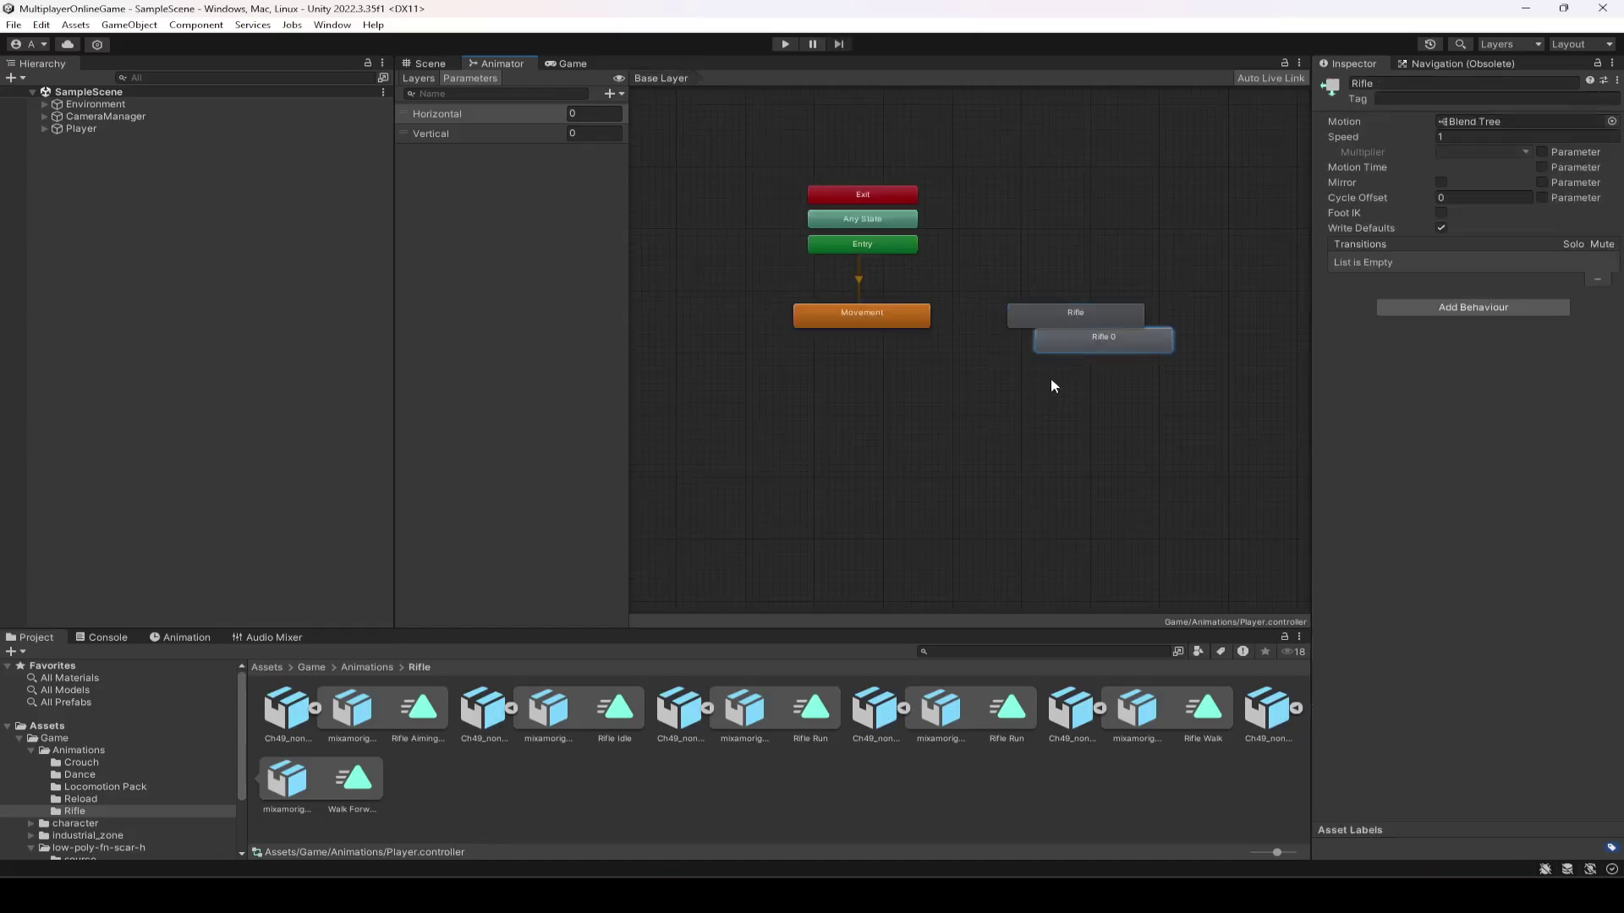
left_click_drag(1101, 382, 1107, 382)
left_click(1415, 83)
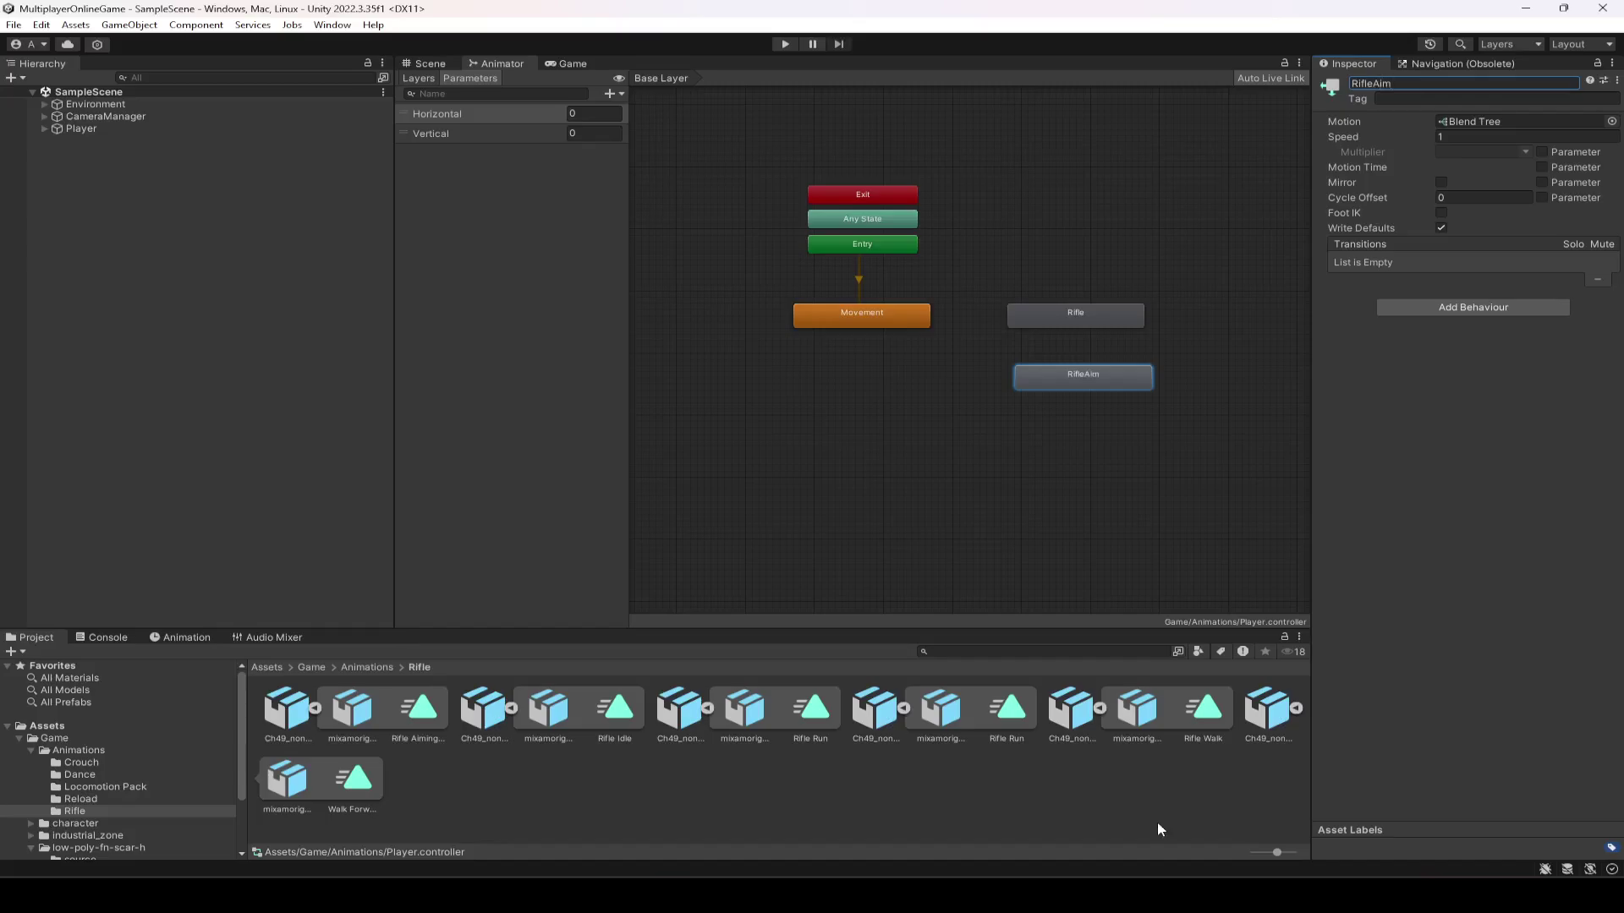
left_click_drag(1076, 381, 1069, 381)
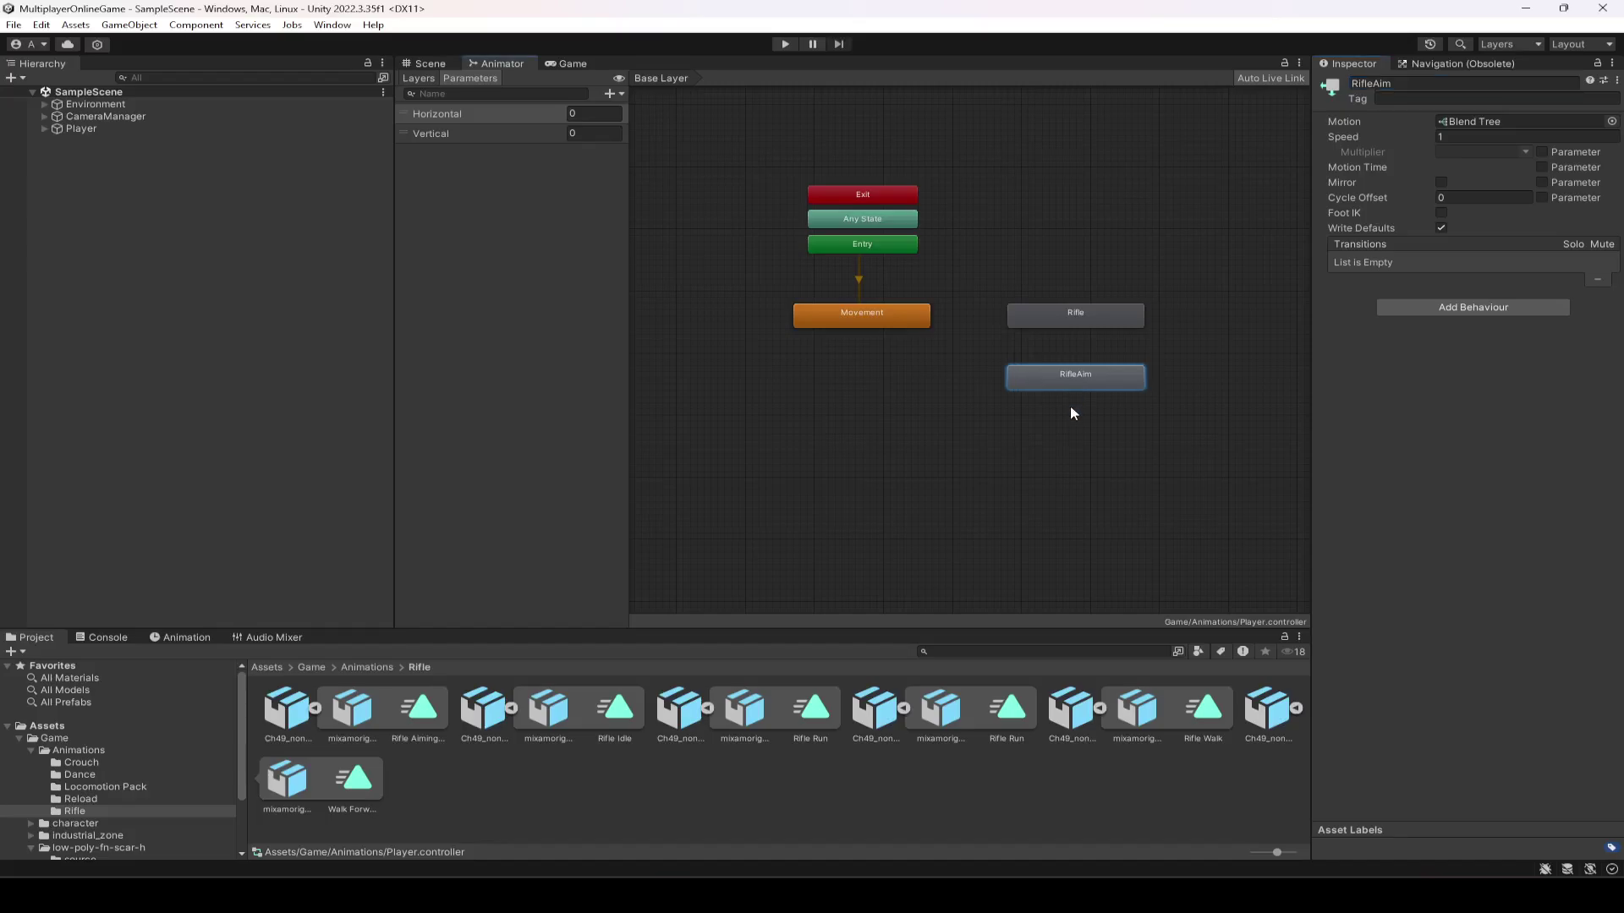
left_click(1076, 414)
Step: Set the RifleAim blend tree's first motion to the Rifle Aiming Idle clip
double_click(1053, 383)
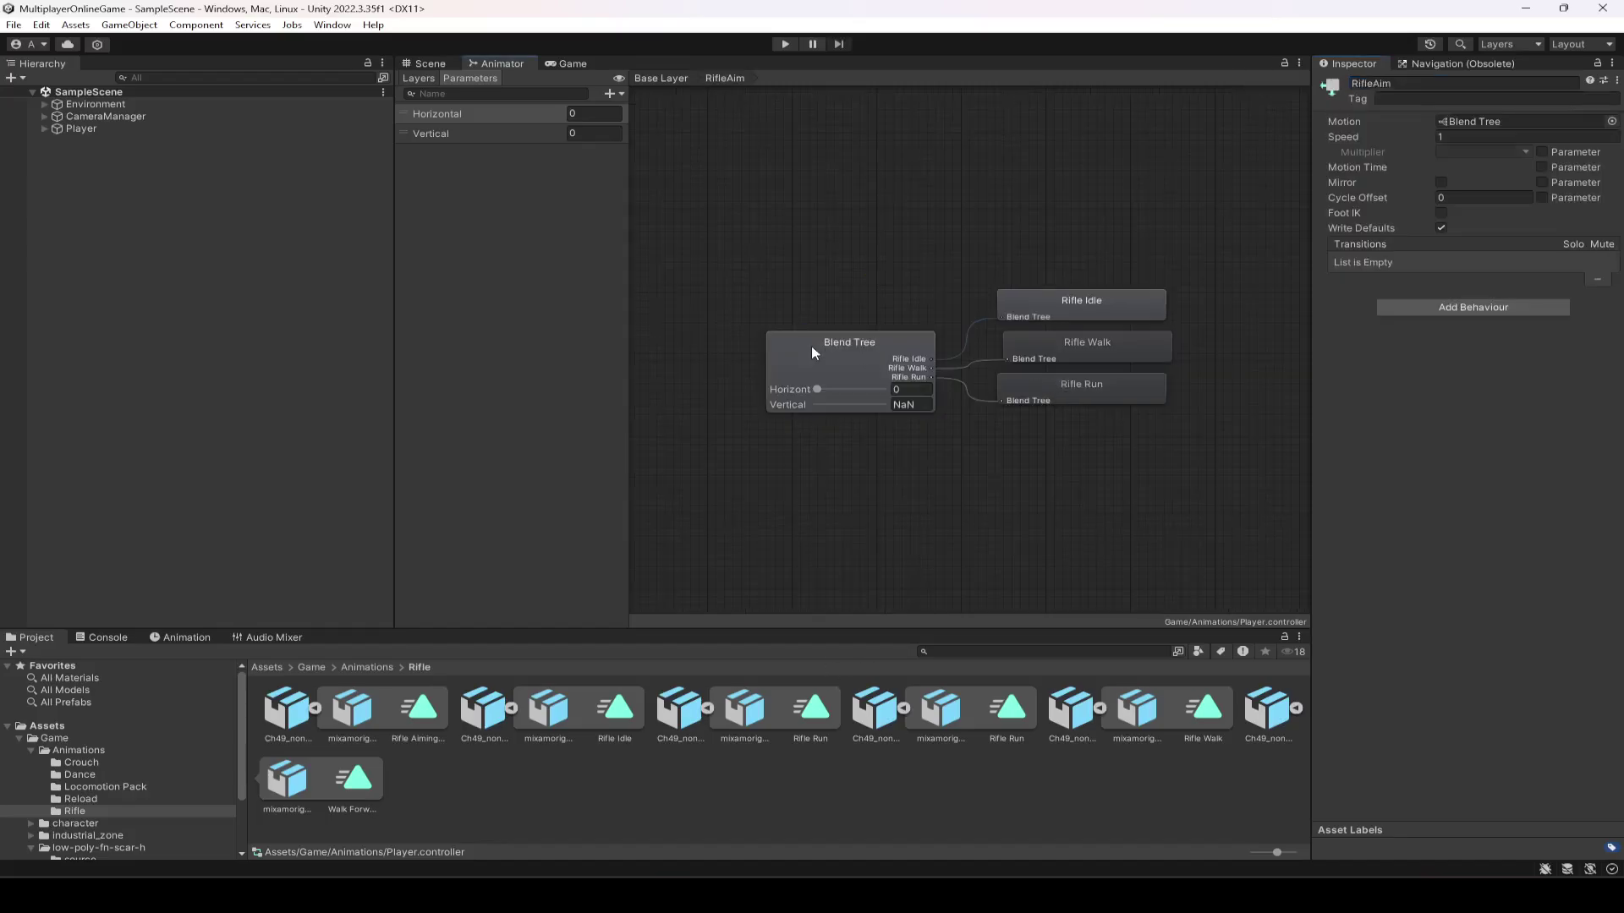
left_click(813, 347)
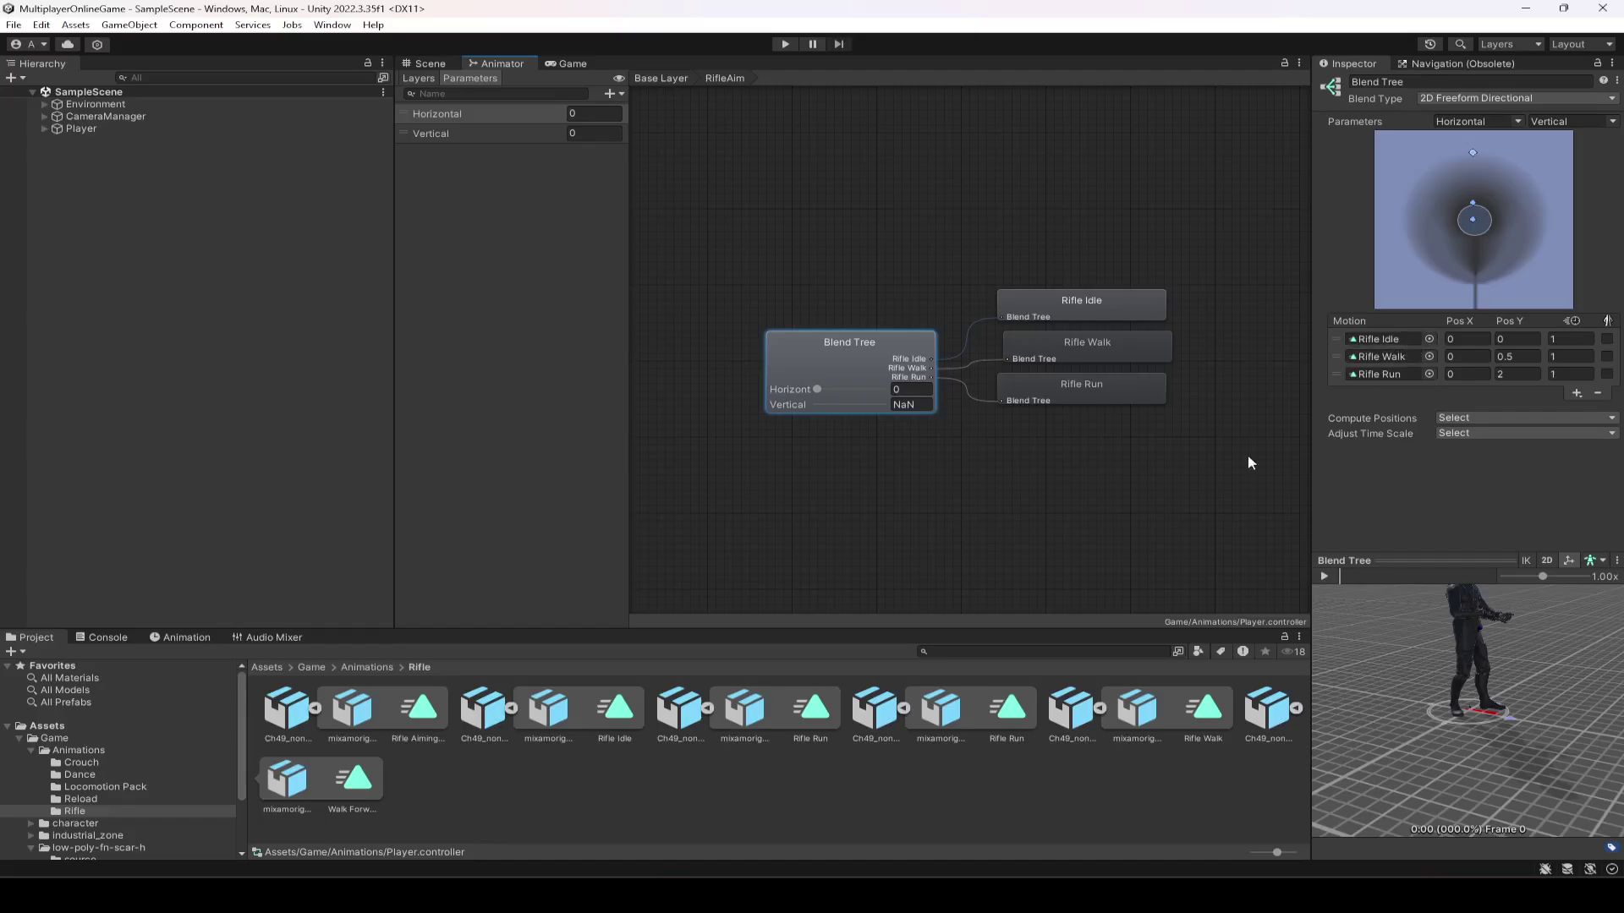
left_click(432, 719)
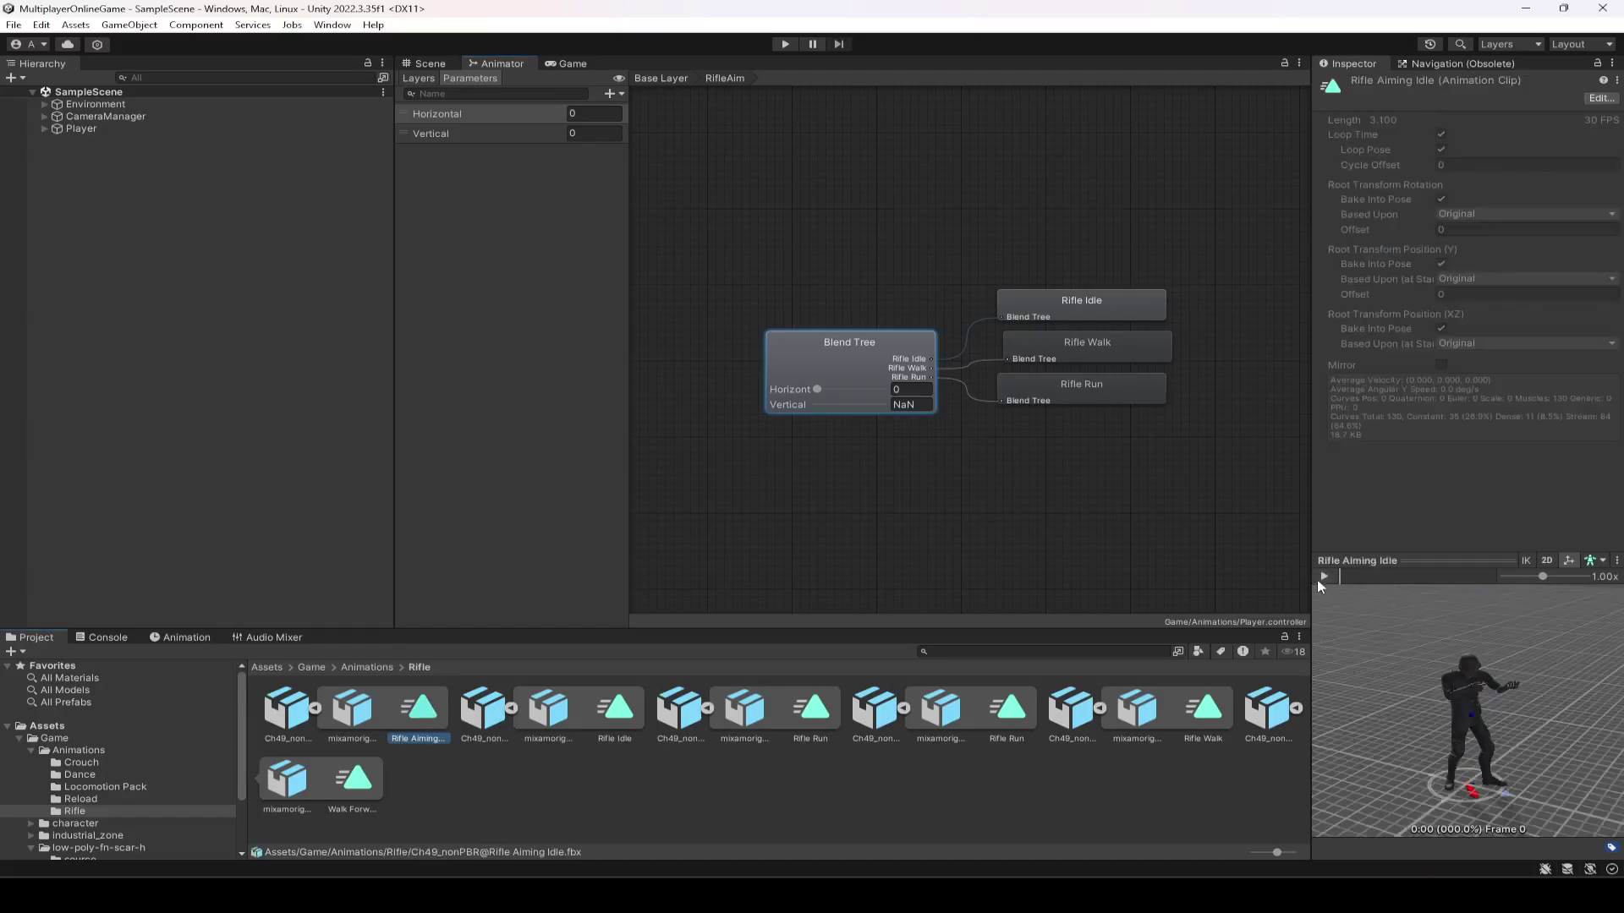
left_click(798, 348)
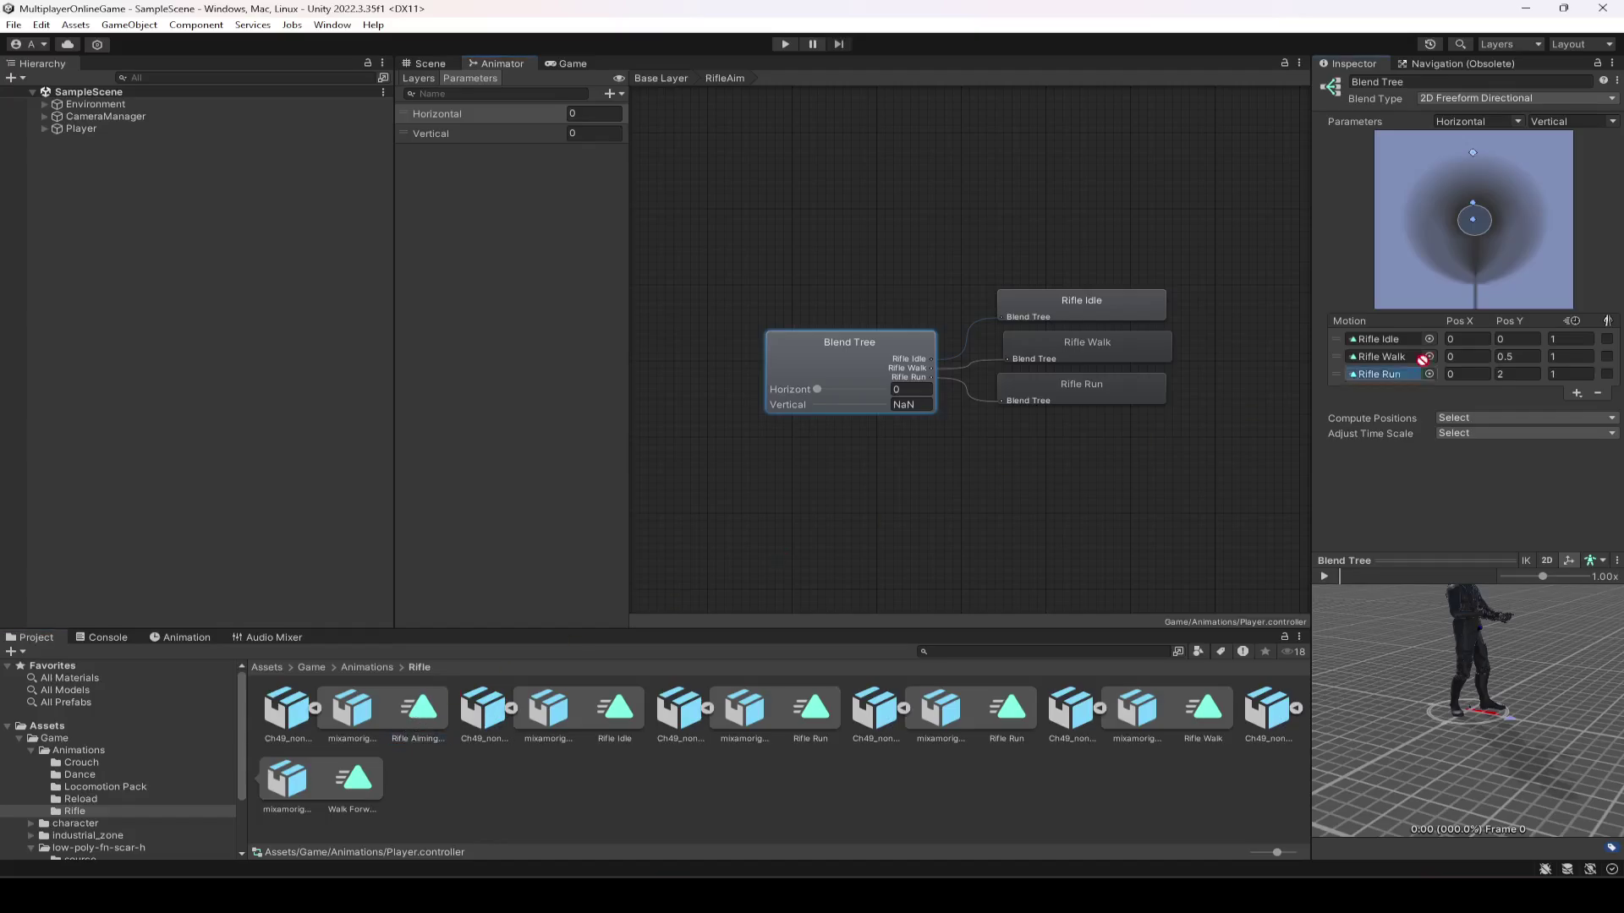
left_click_drag(1400, 344, 1401, 340)
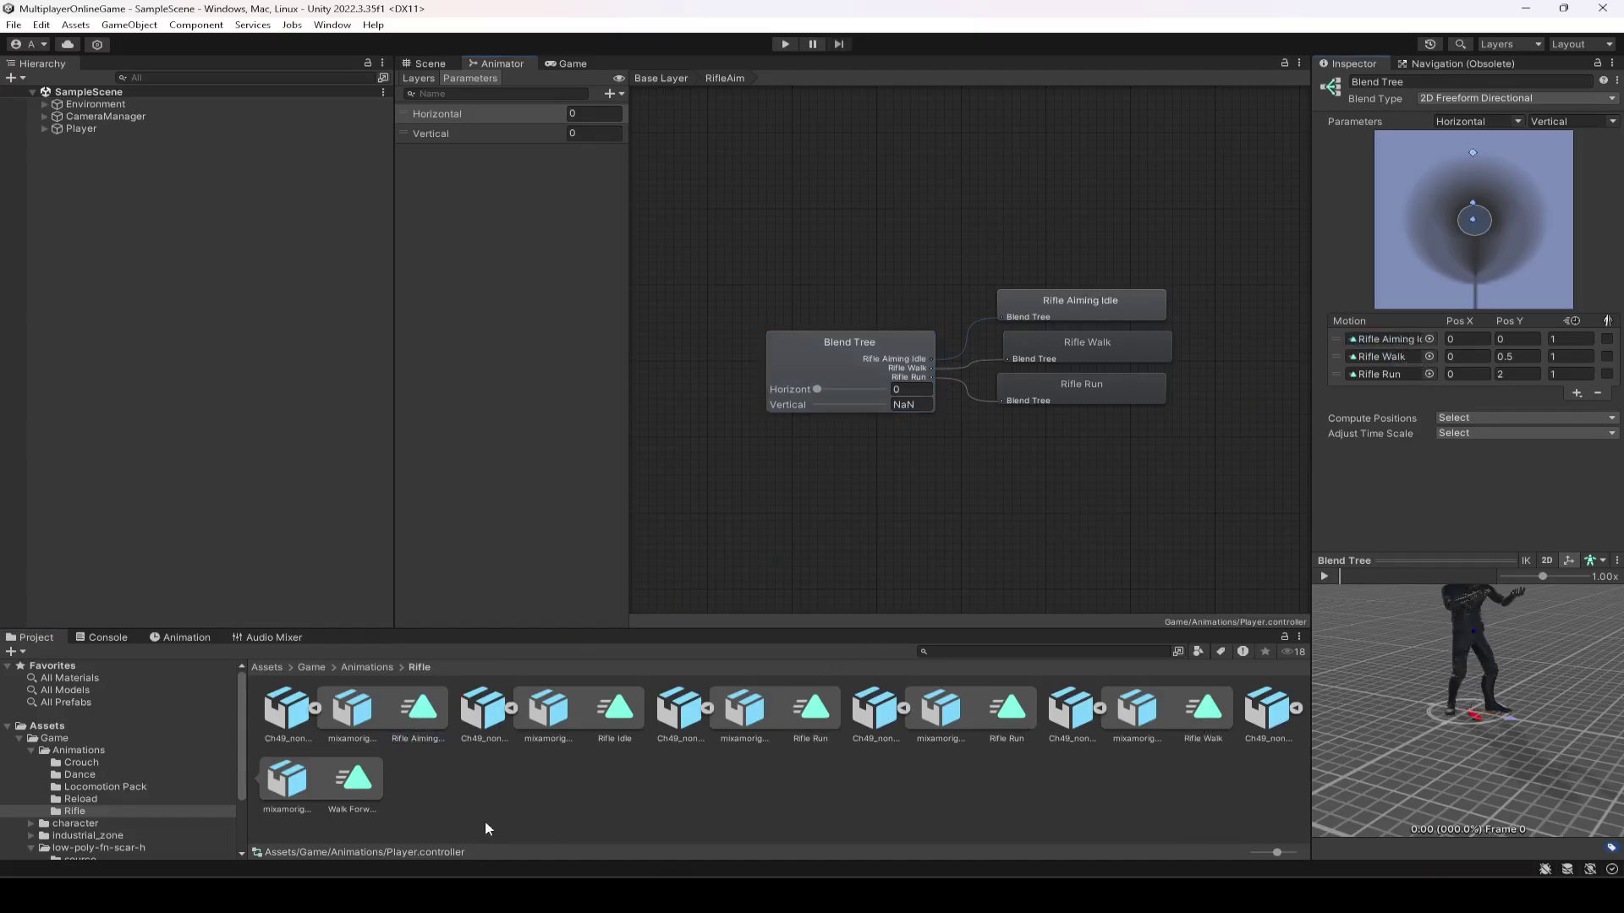
Step: Replace the walk and run motions with Walk Forward and Rifle Run
left_click(354, 780)
left_click(1324, 576)
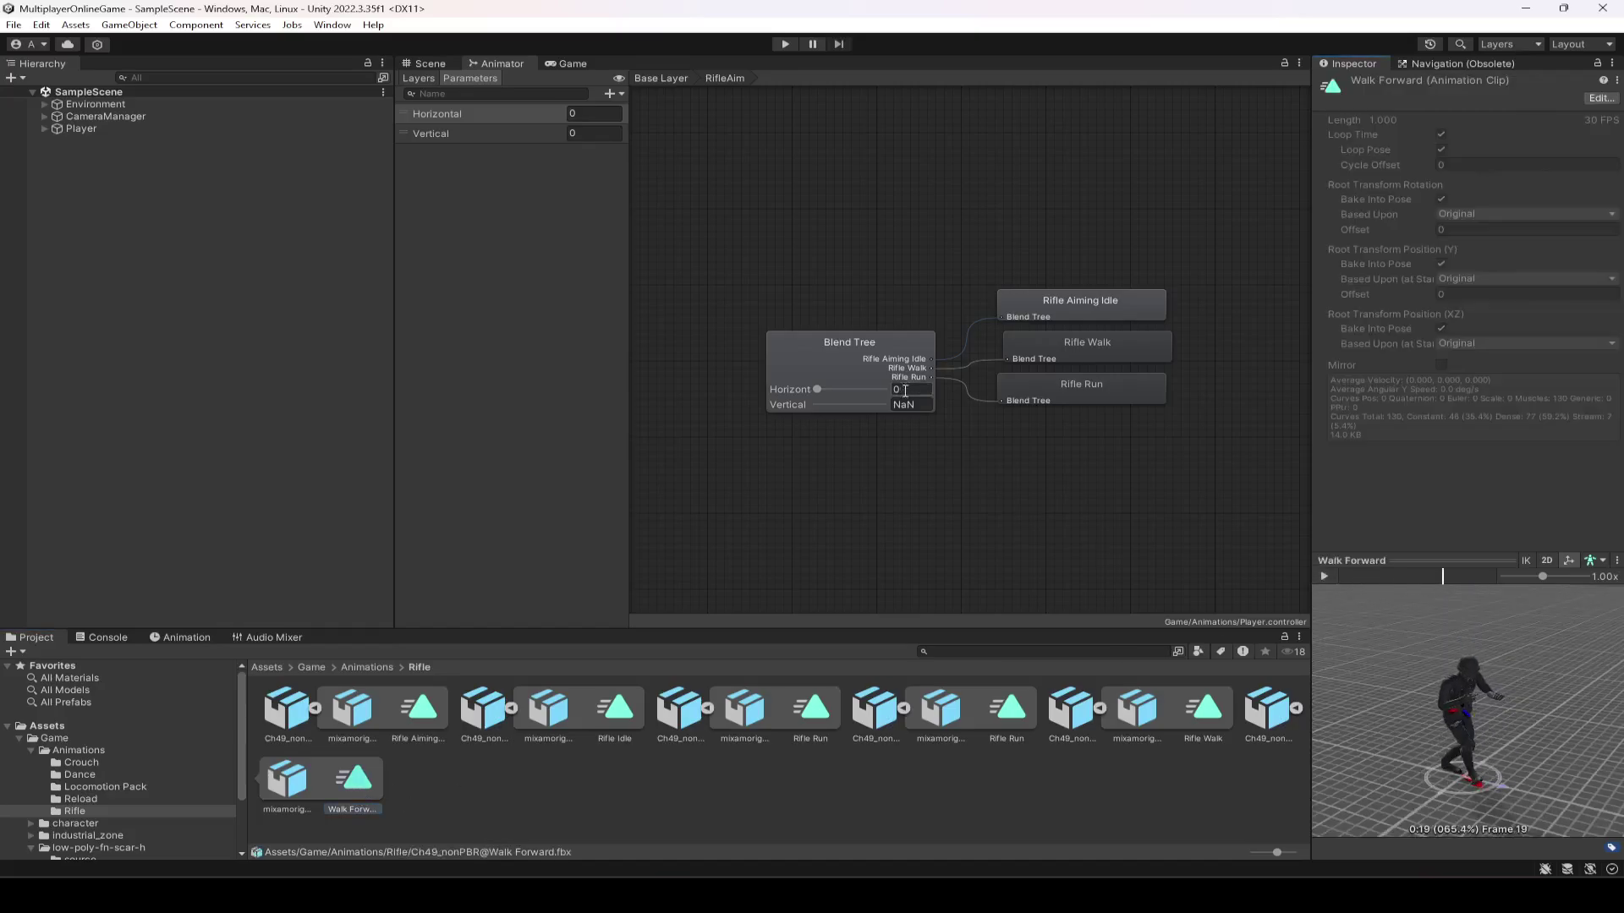
left_click(867, 365)
left_click_drag(359, 783, 1387, 356)
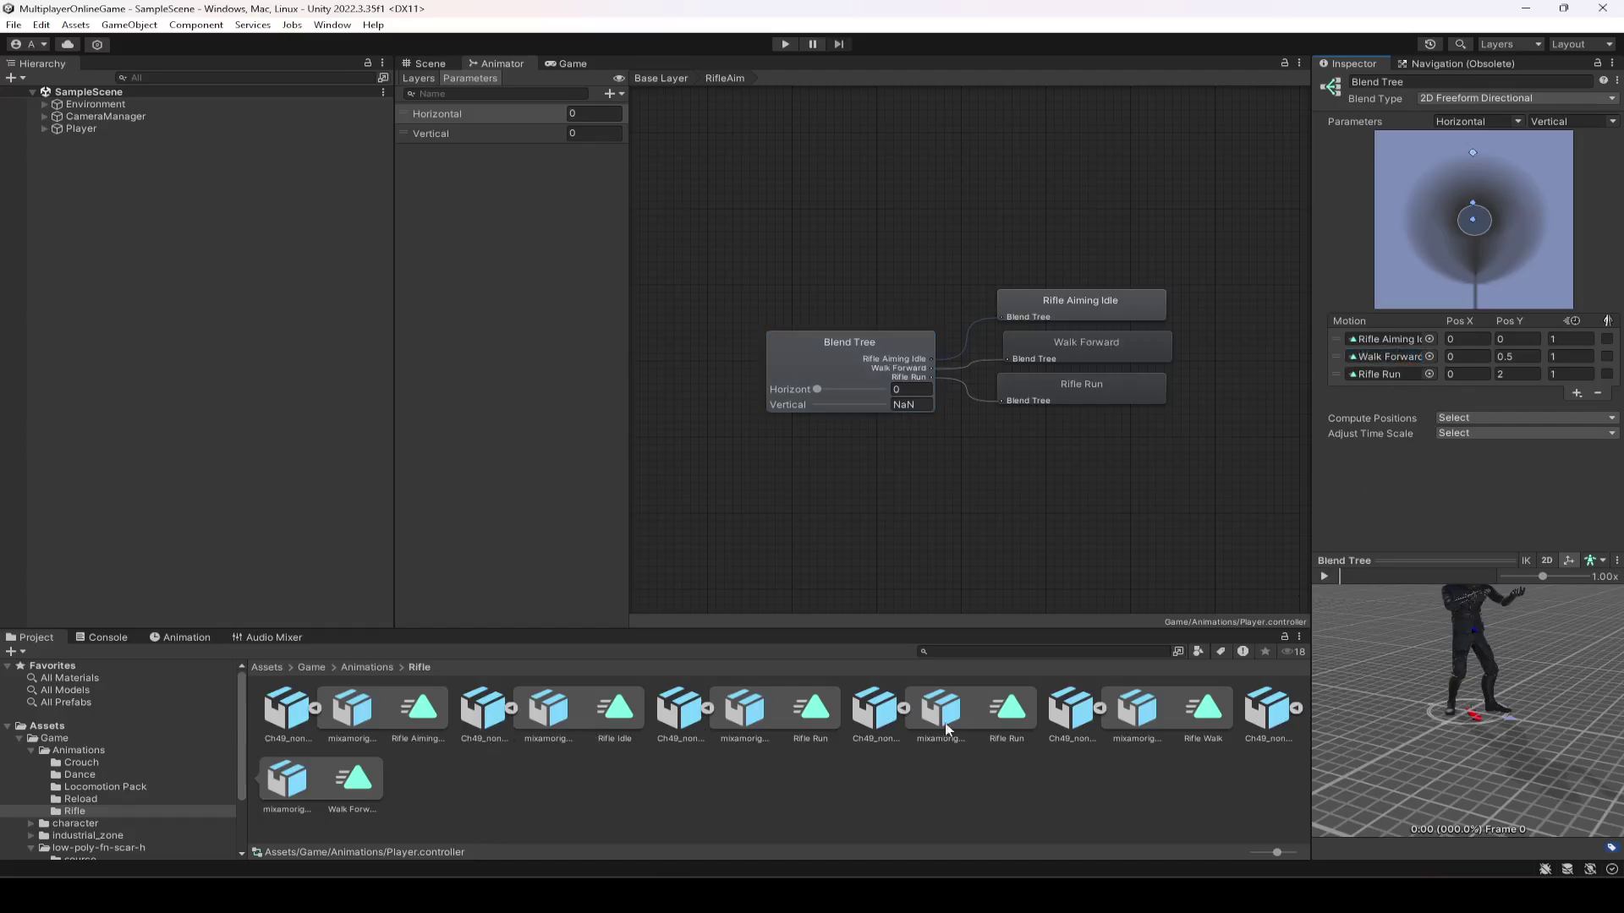
left_click(822, 719)
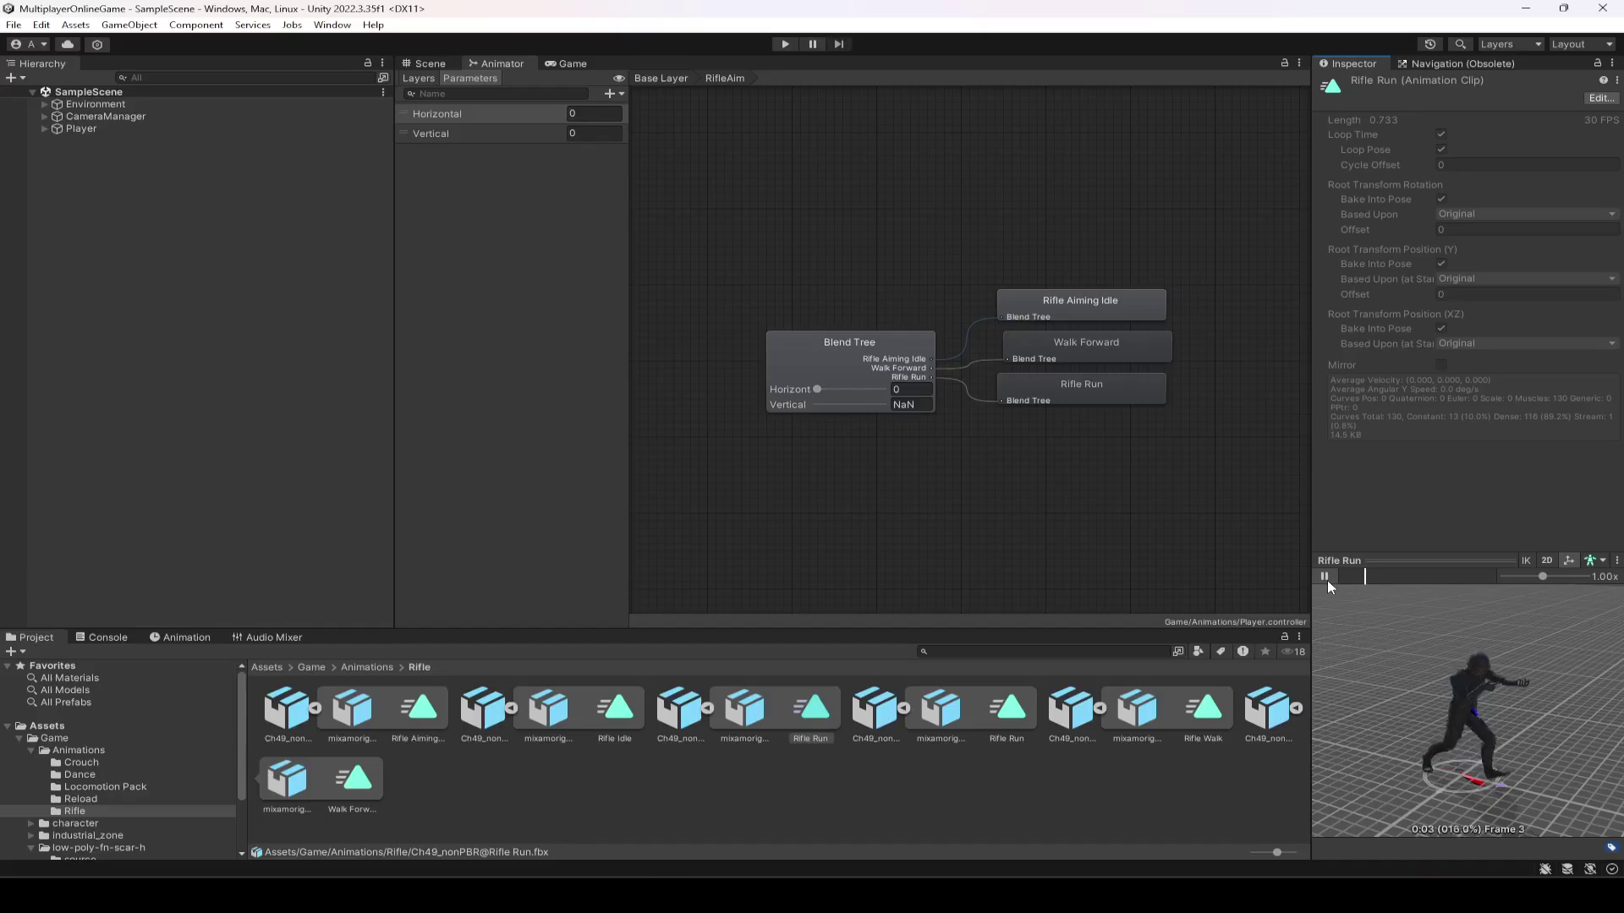
left_click(846, 362)
left_click_drag(819, 729, 1374, 373)
Step: Set Vertical to 0 and preview the blend while raising Vertical toward running
left_click(910, 404)
type("0")
key("Return")
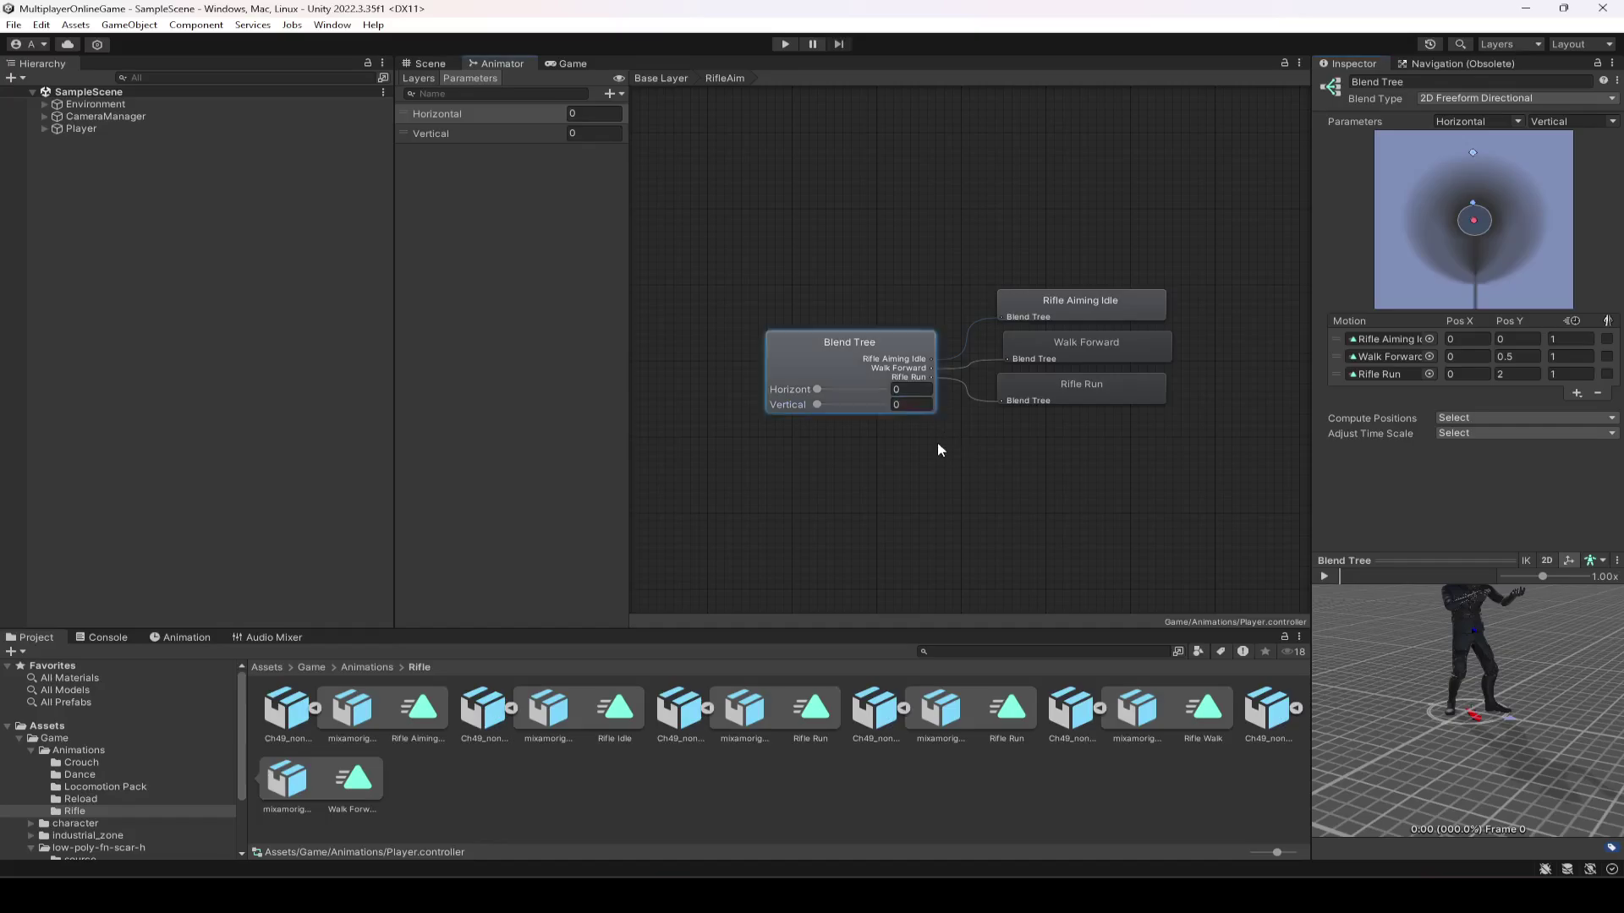
left_click(1326, 578)
mouse_move(819, 405)
left_mouse_down()
mouse_move(908, 418)
mouse_move(789, 416)
left_mouse_up()
Step: Add bool parameters rifleActive and rifleAimActive to the animator
left_click(656, 78)
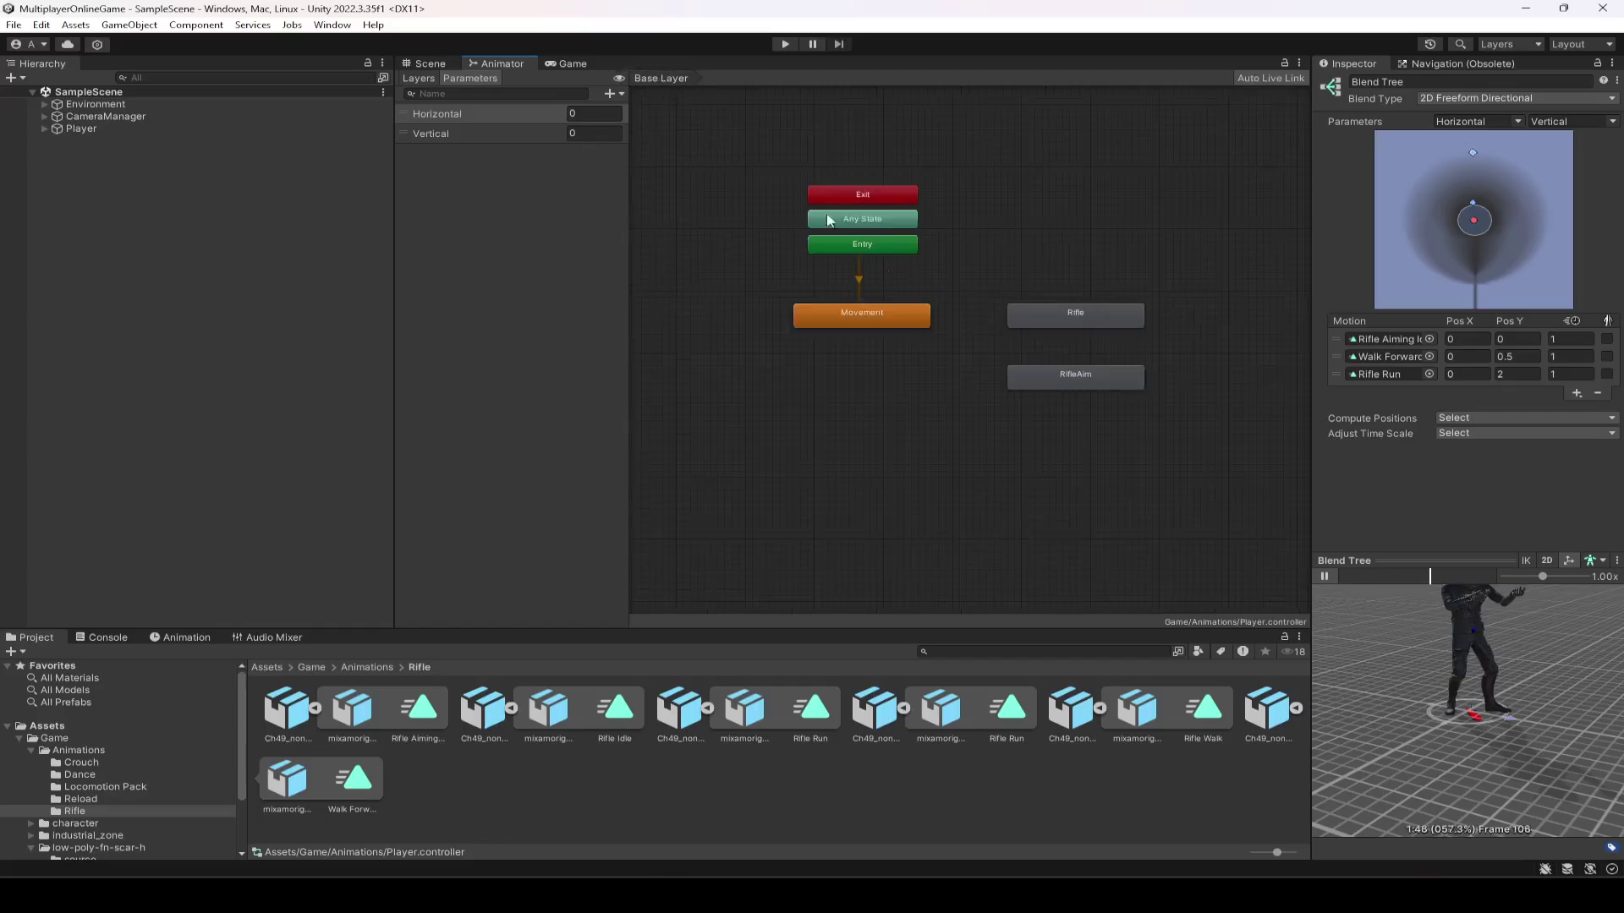
left_click_drag(1191, 272, 992, 512)
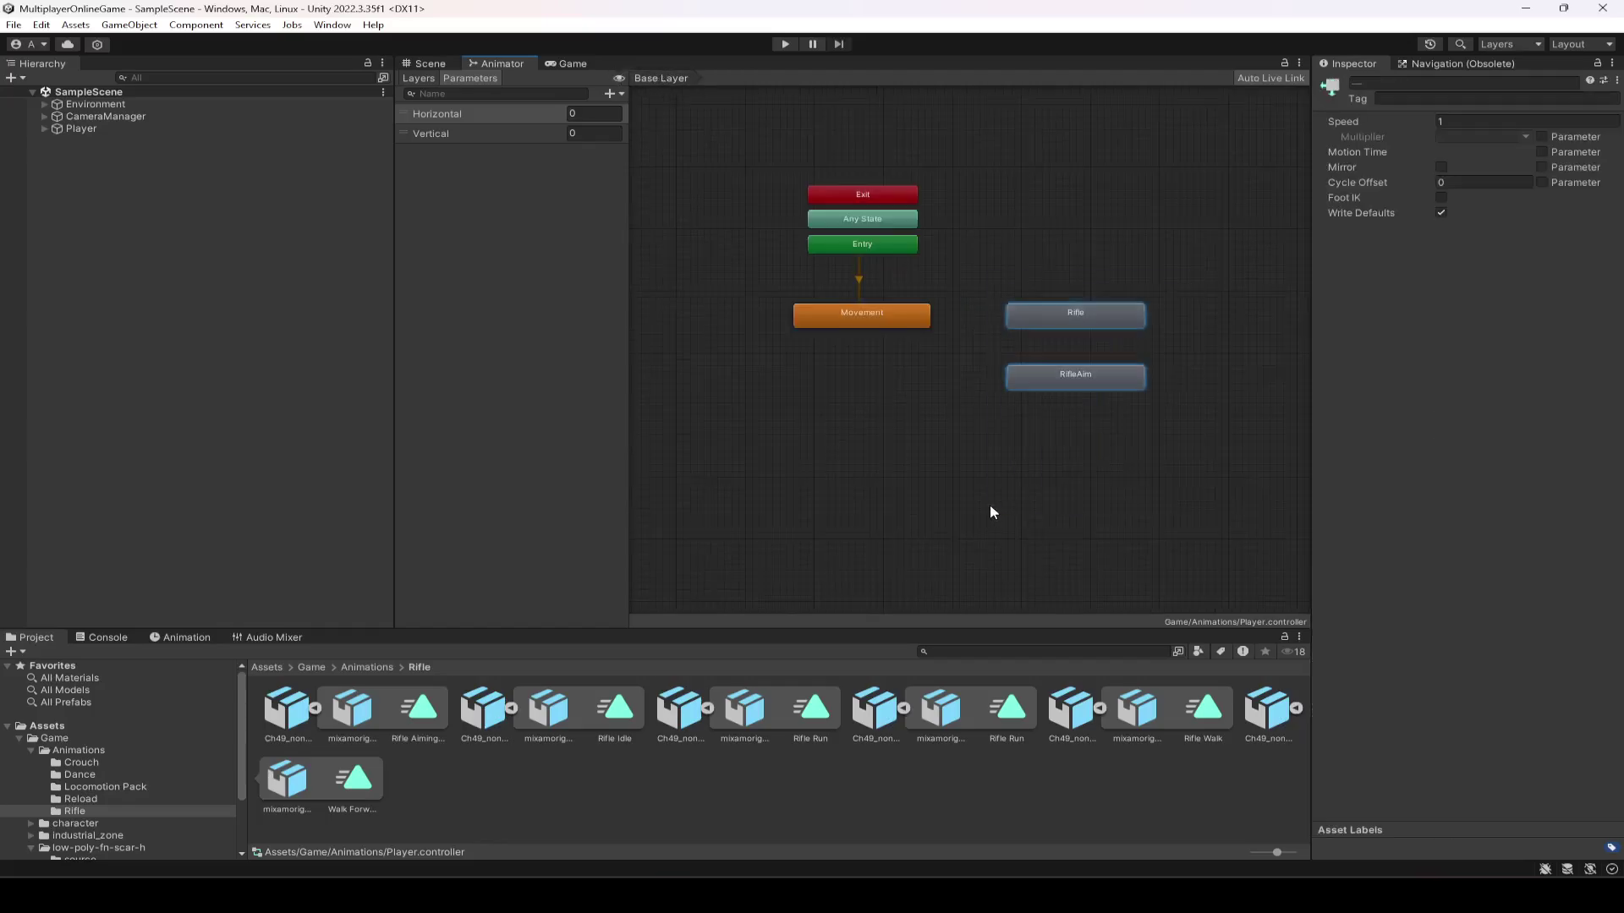
left_click(987, 507)
left_click(621, 95)
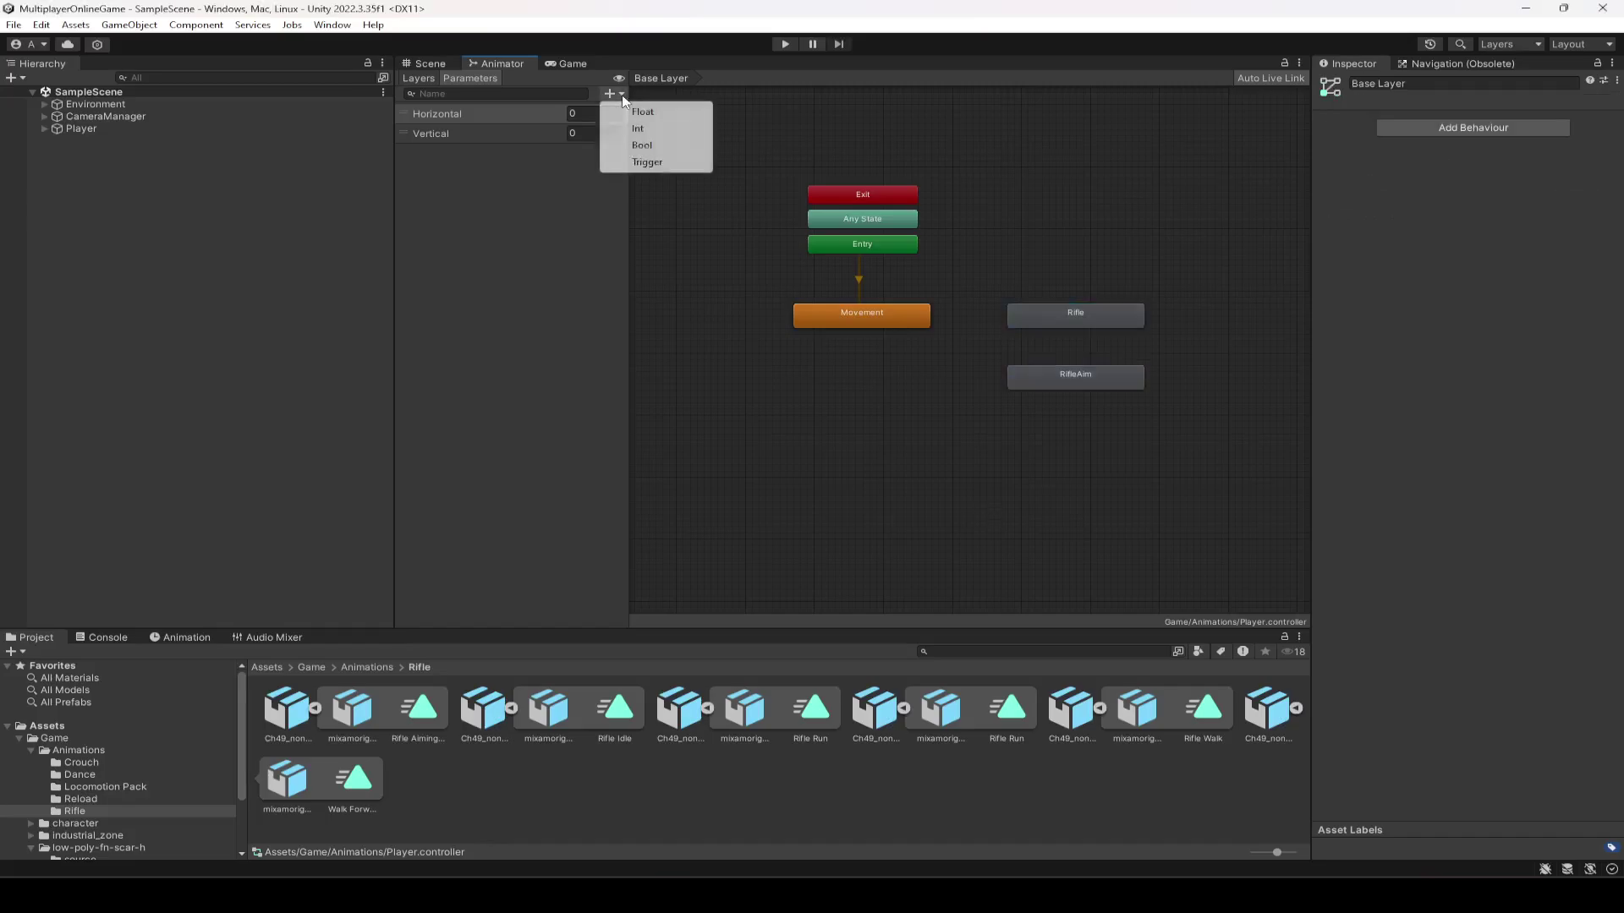
left_click(642, 145)
type("rifleActive")
key("Return")
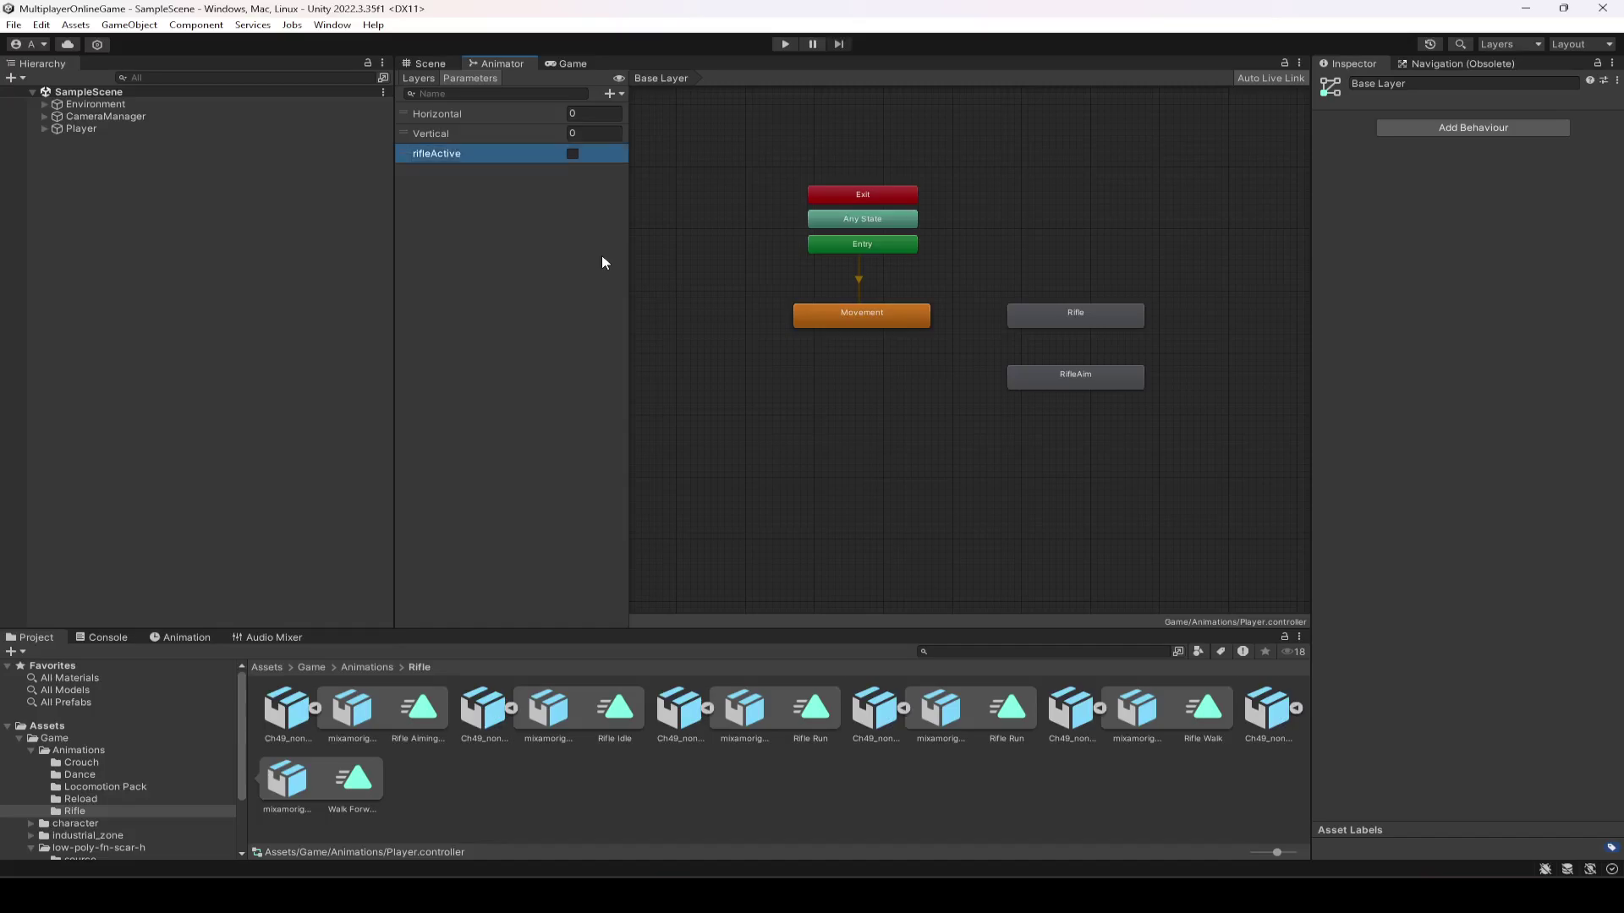
left_click(615, 94)
left_click(644, 145)
type("rifleA")
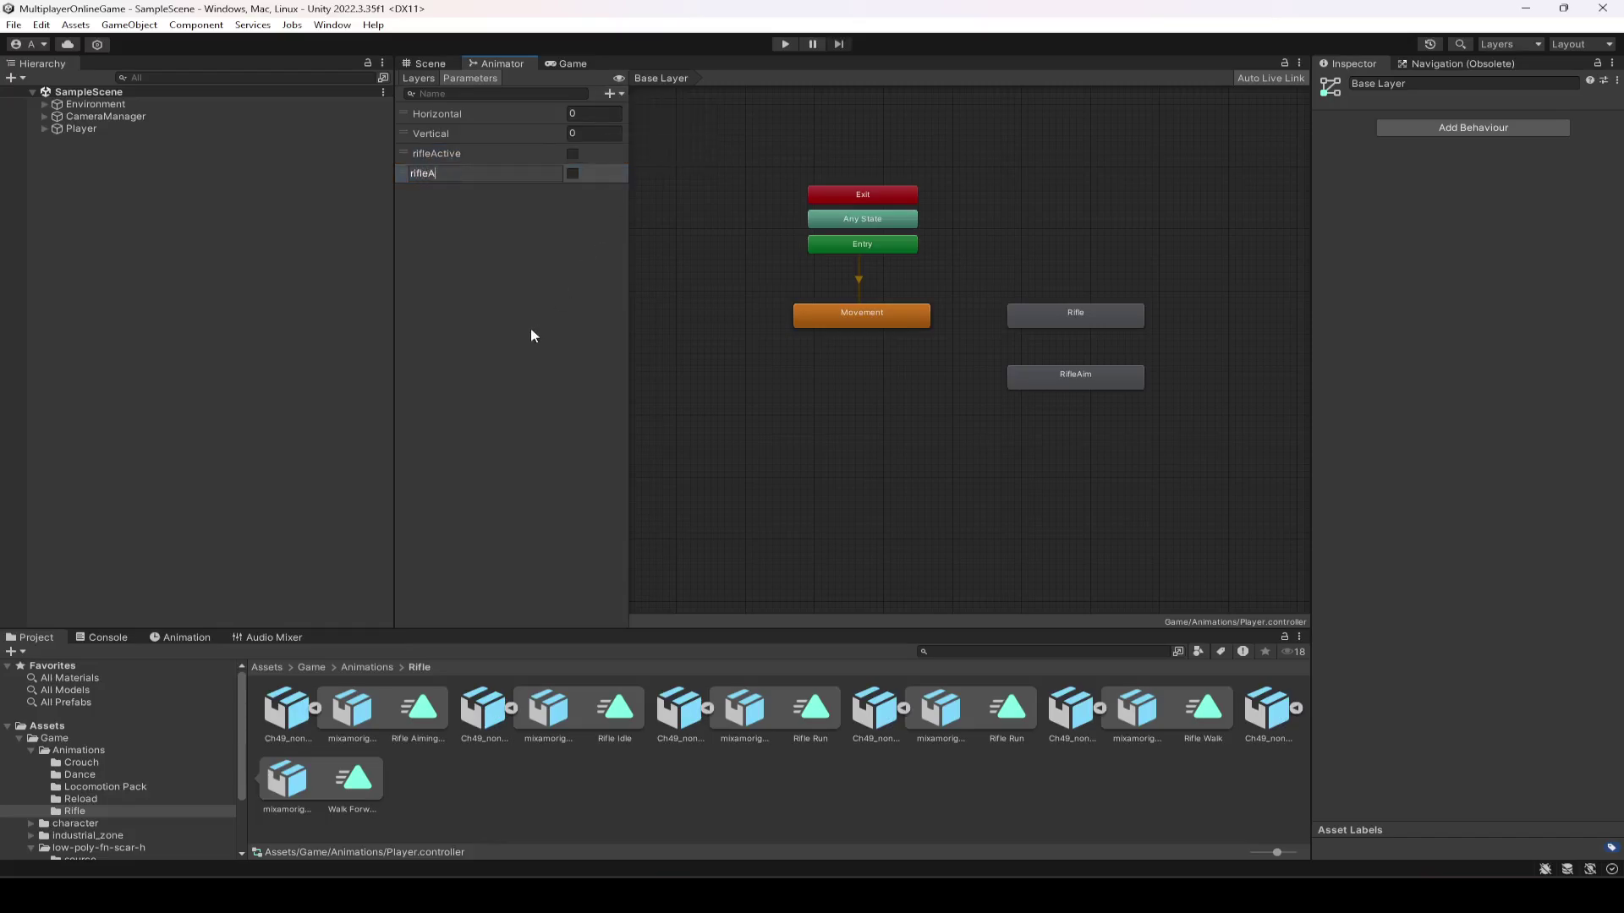
type("imActive")
key("Return")
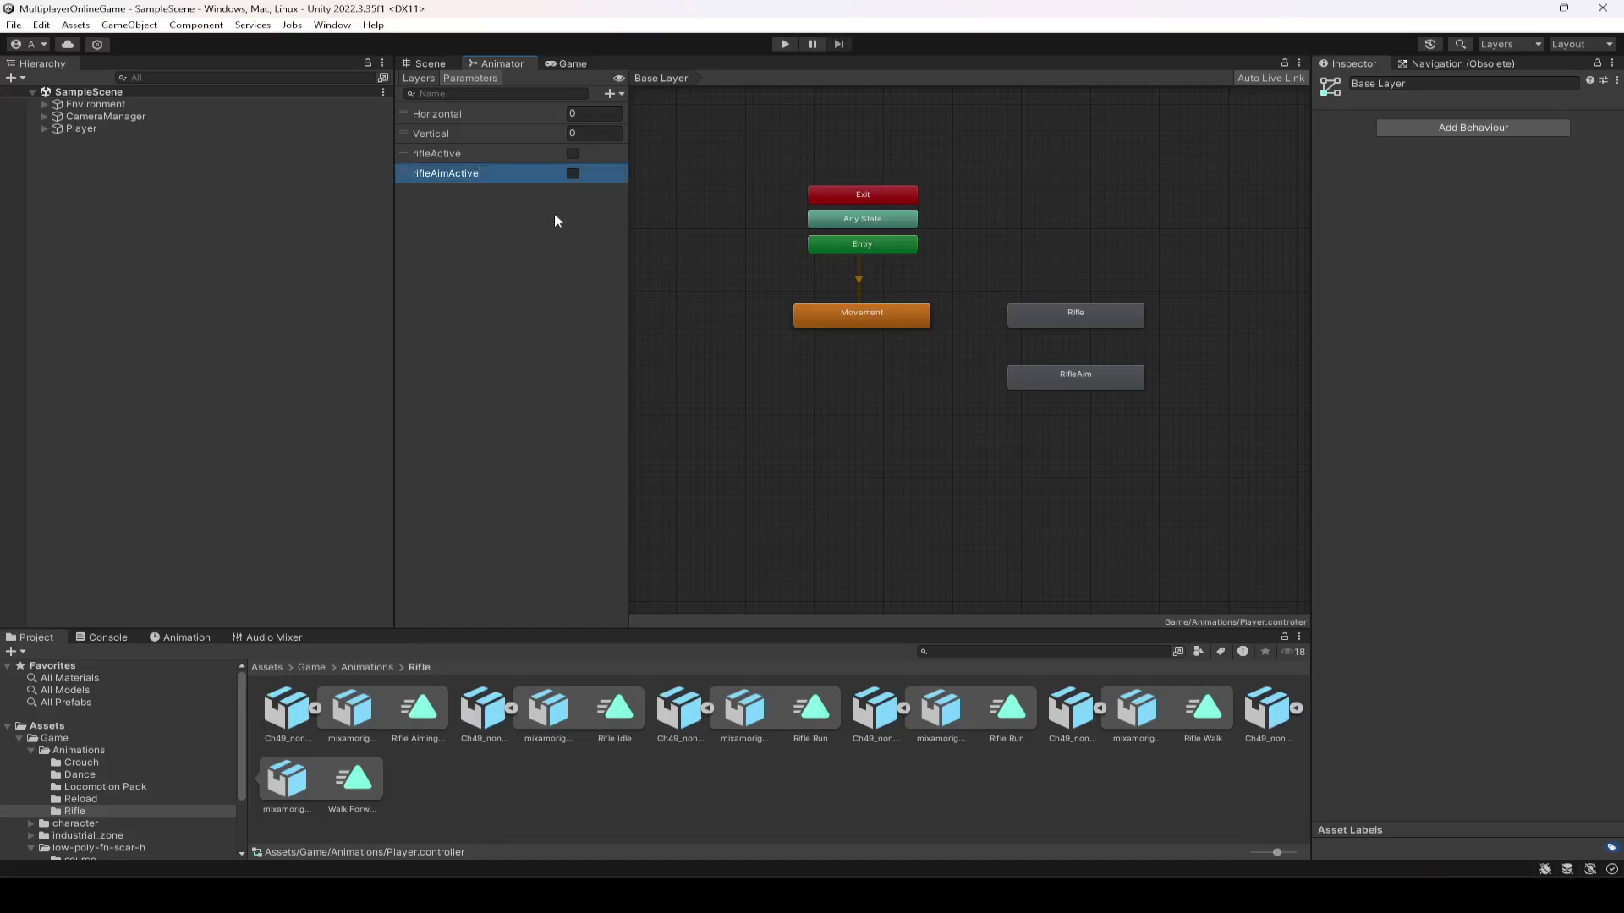
Step: Add trigger parameters Reloading and ReloadingWalk
left_click(613, 94)
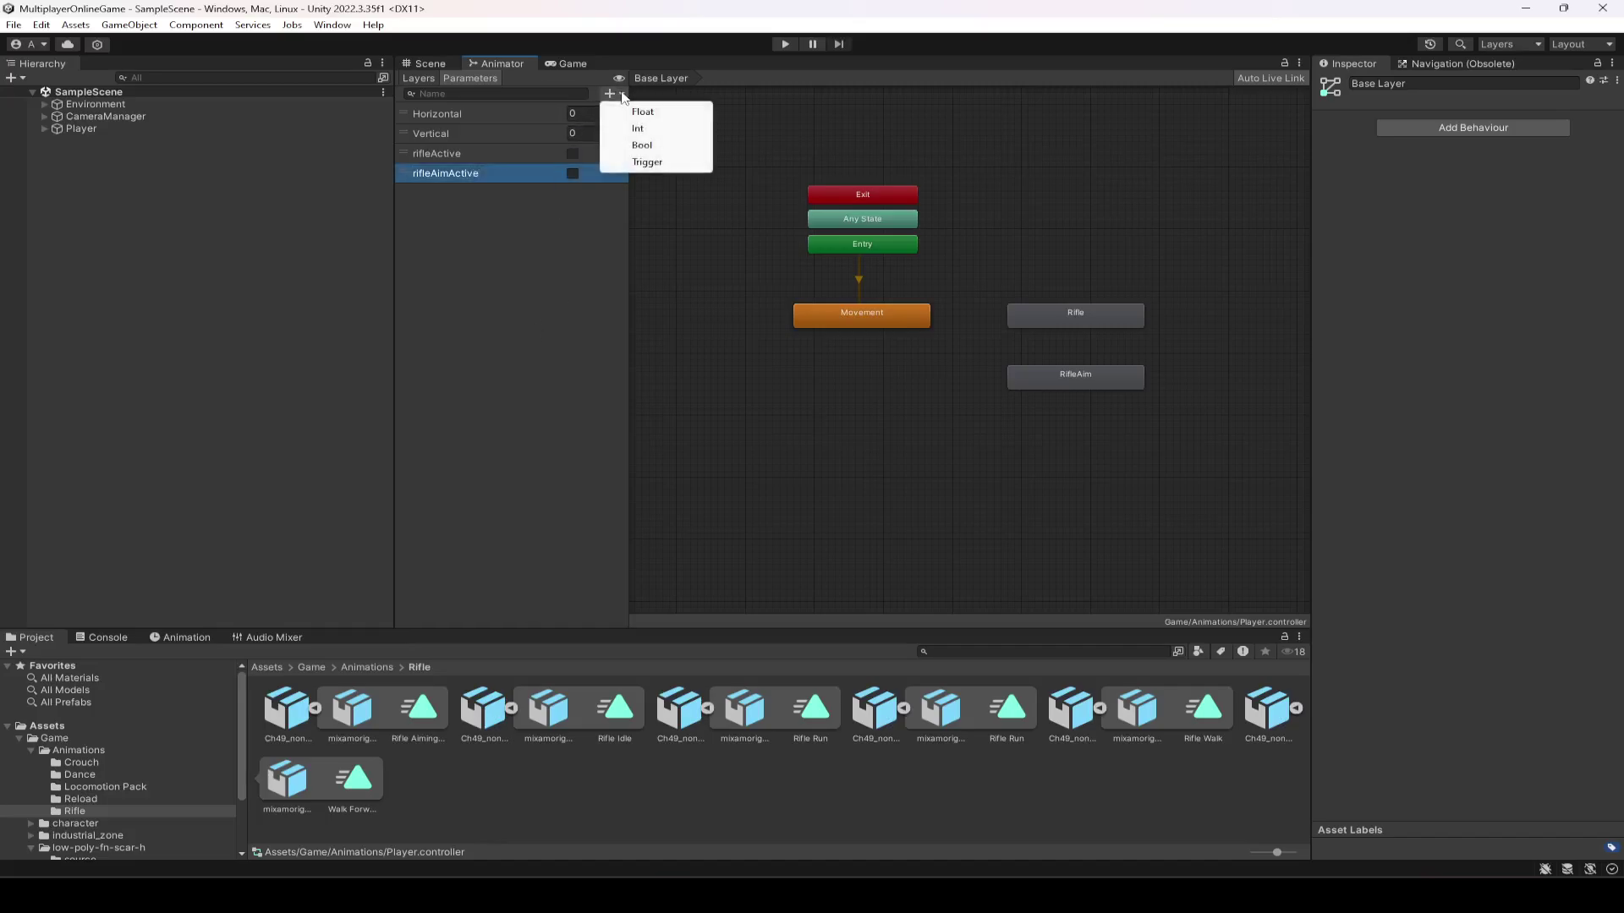
left_click(647, 162)
type("Reloading")
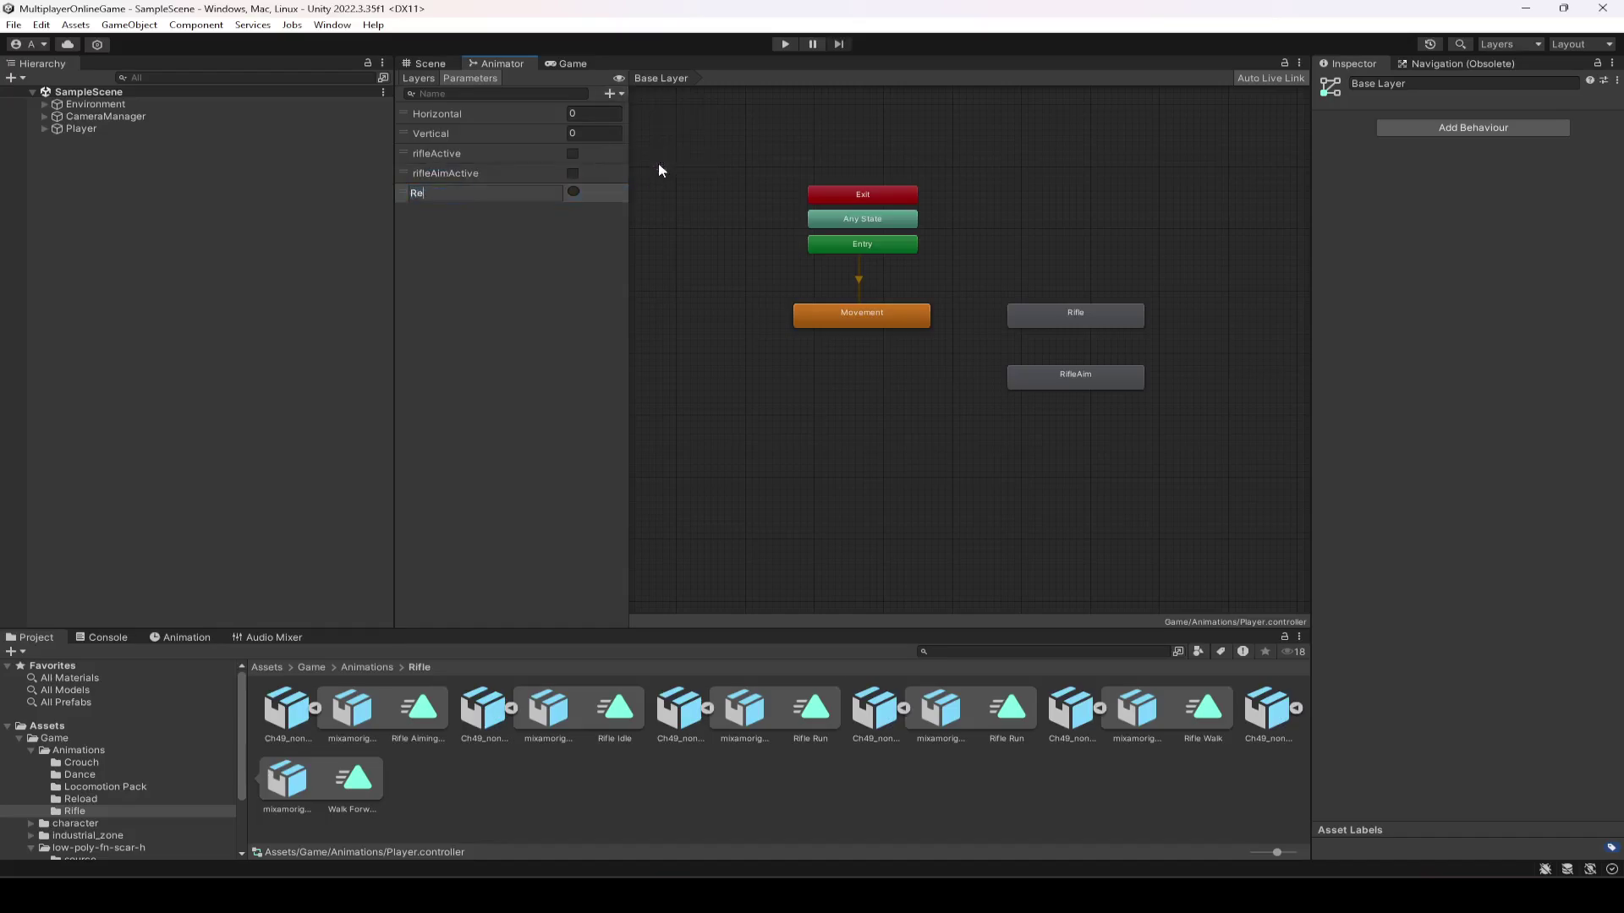
key("Return")
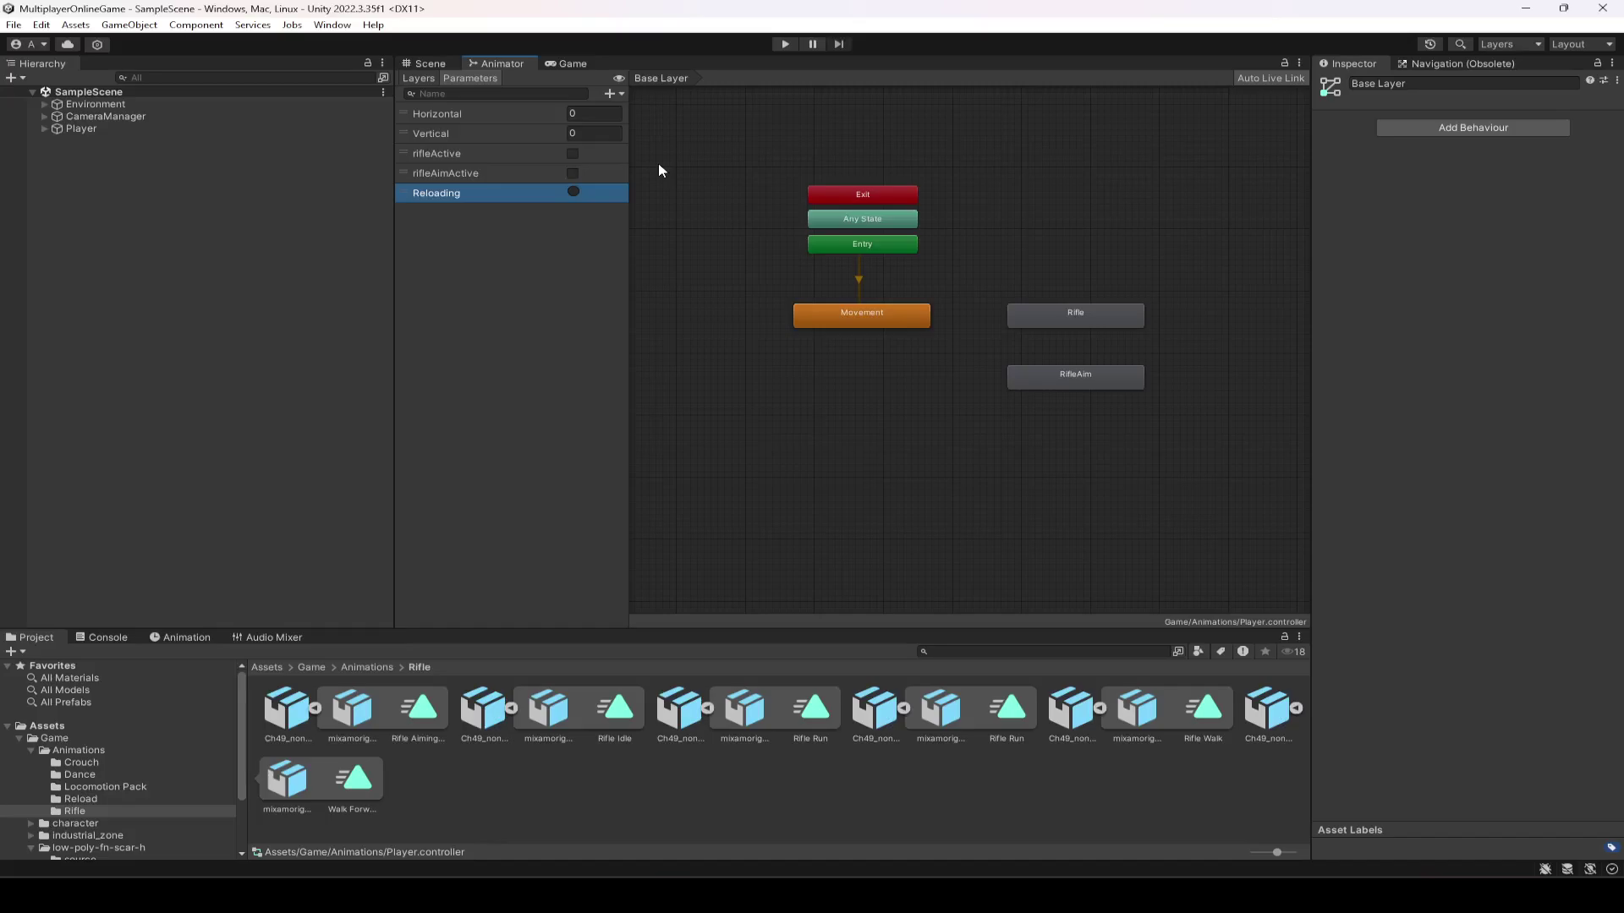
left_click(620, 94)
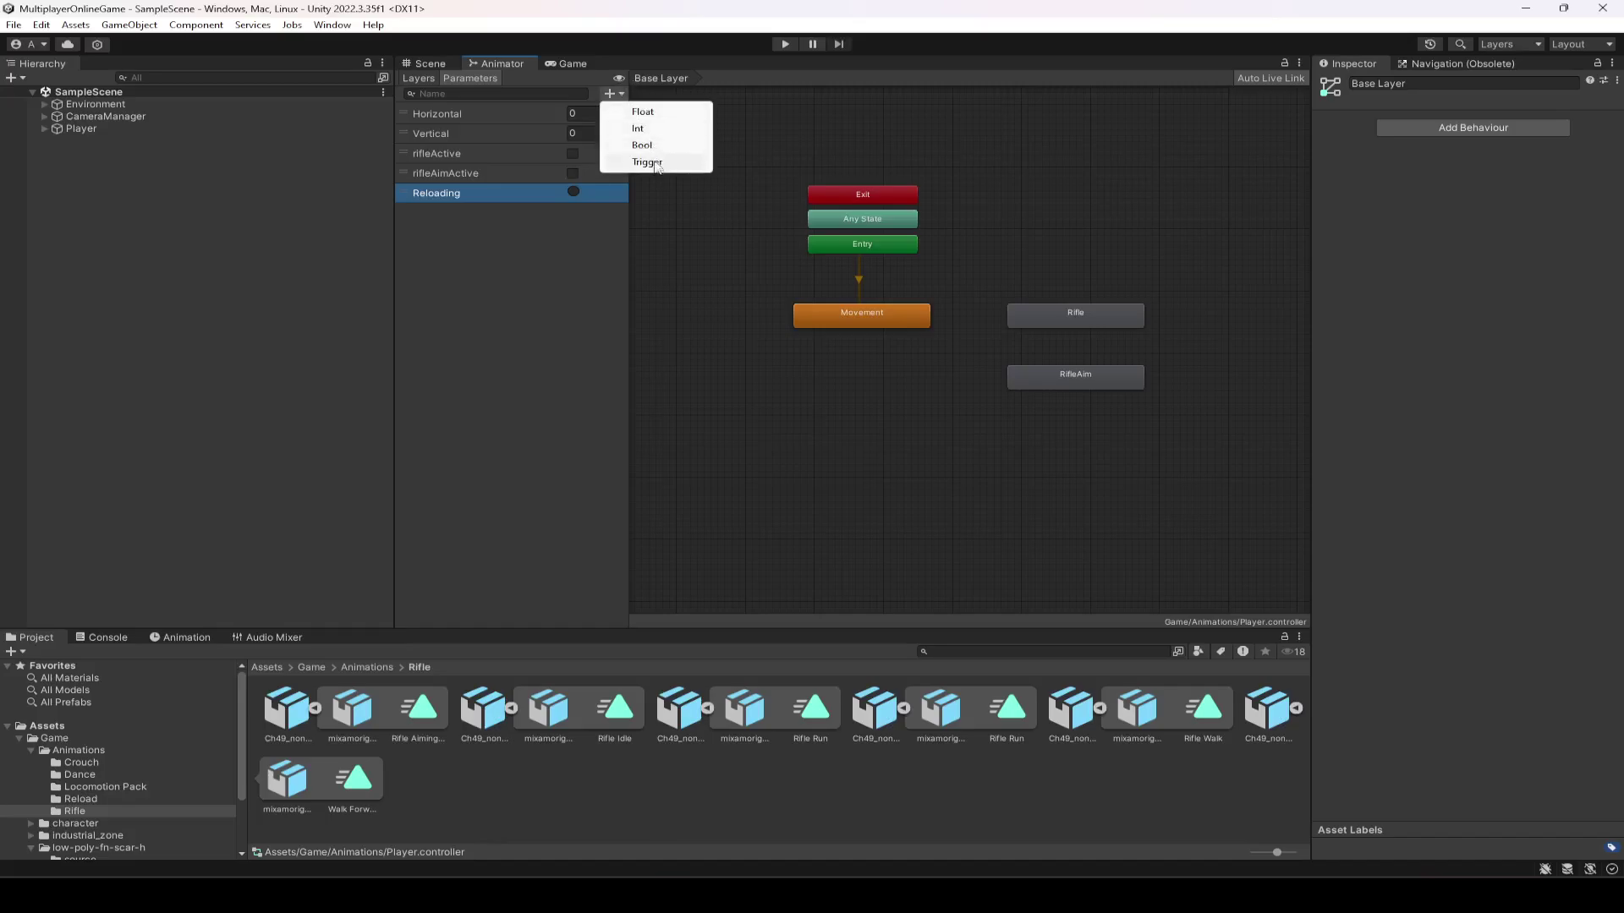
left_click(656, 161)
type("Reloading")
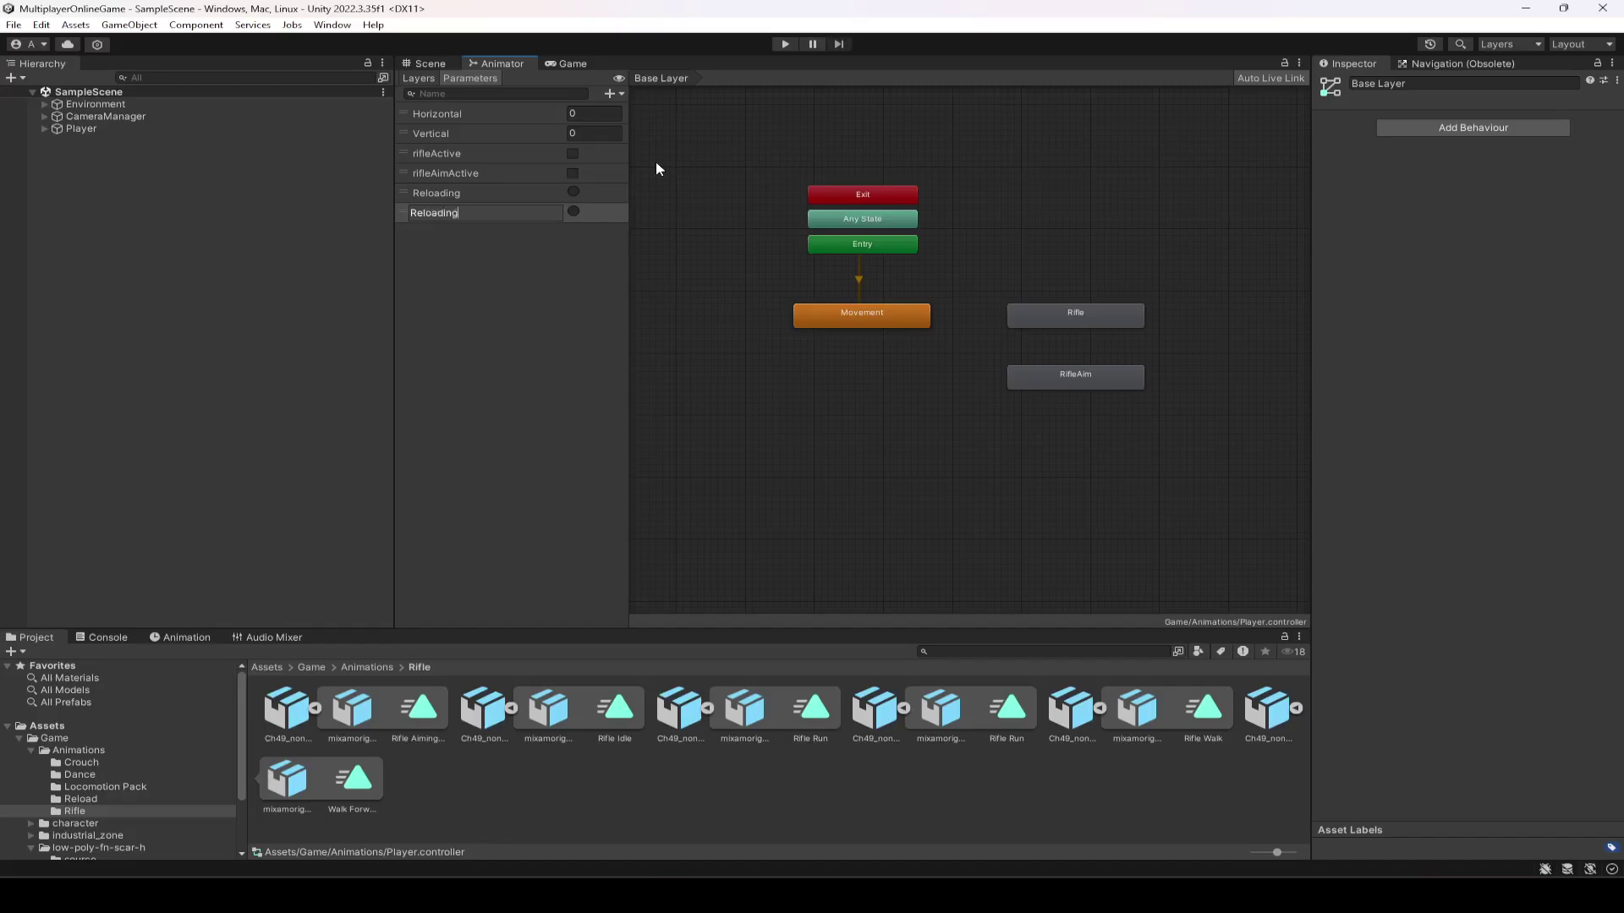
type("Walk")
key("Return")
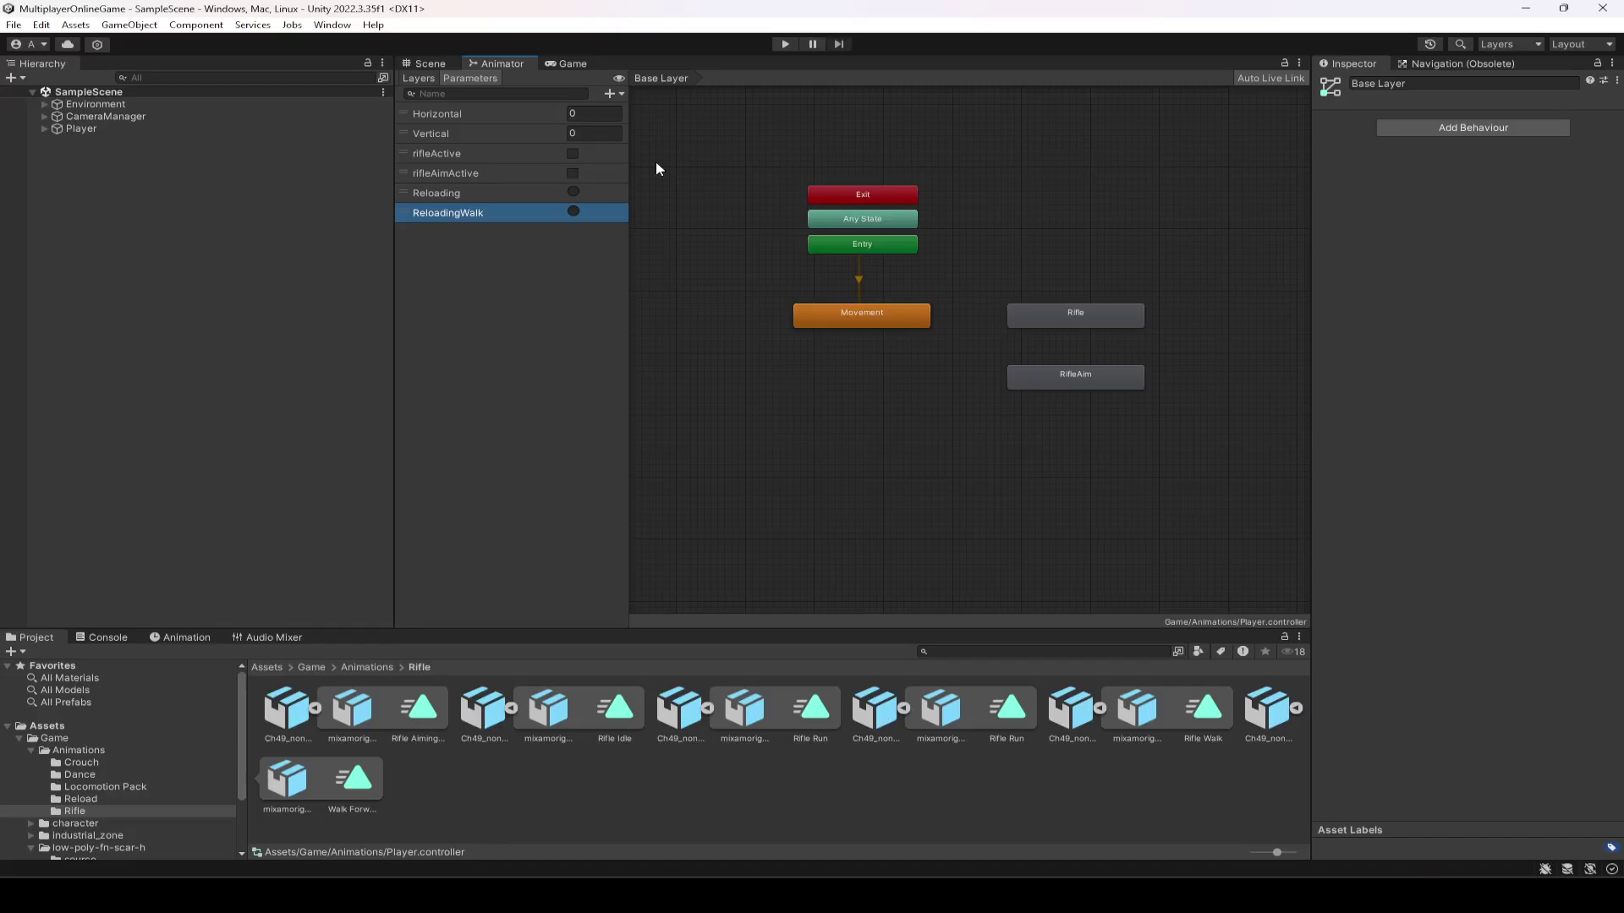
Step: Add a CrouchActive bool parameter
left_click(612, 94)
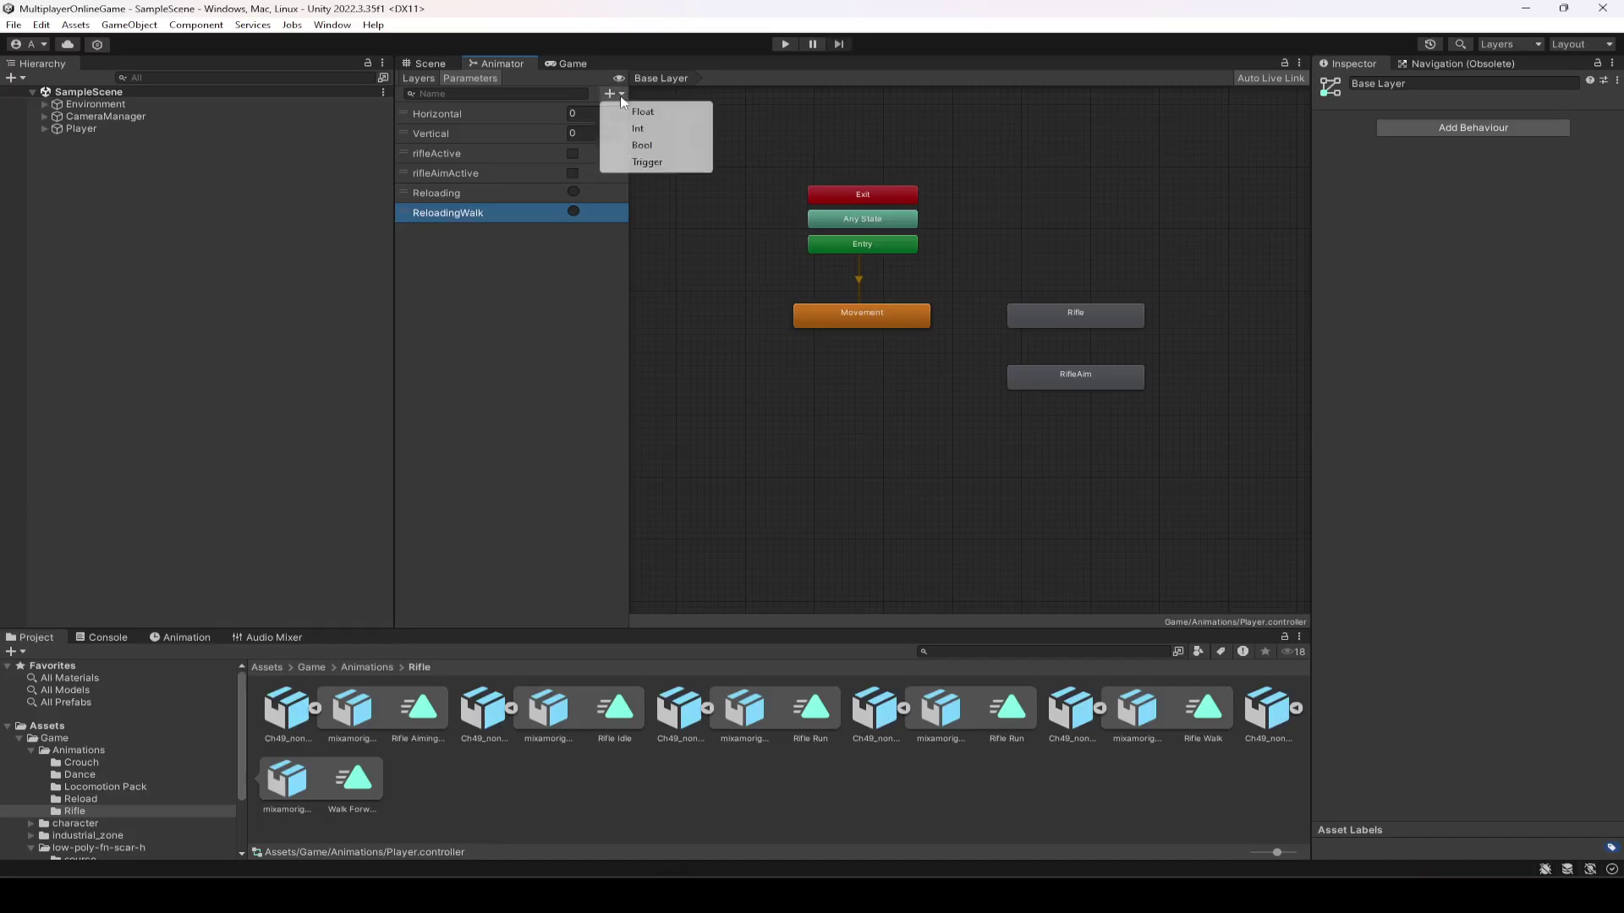
left_click(649, 146)
type("Crouch")
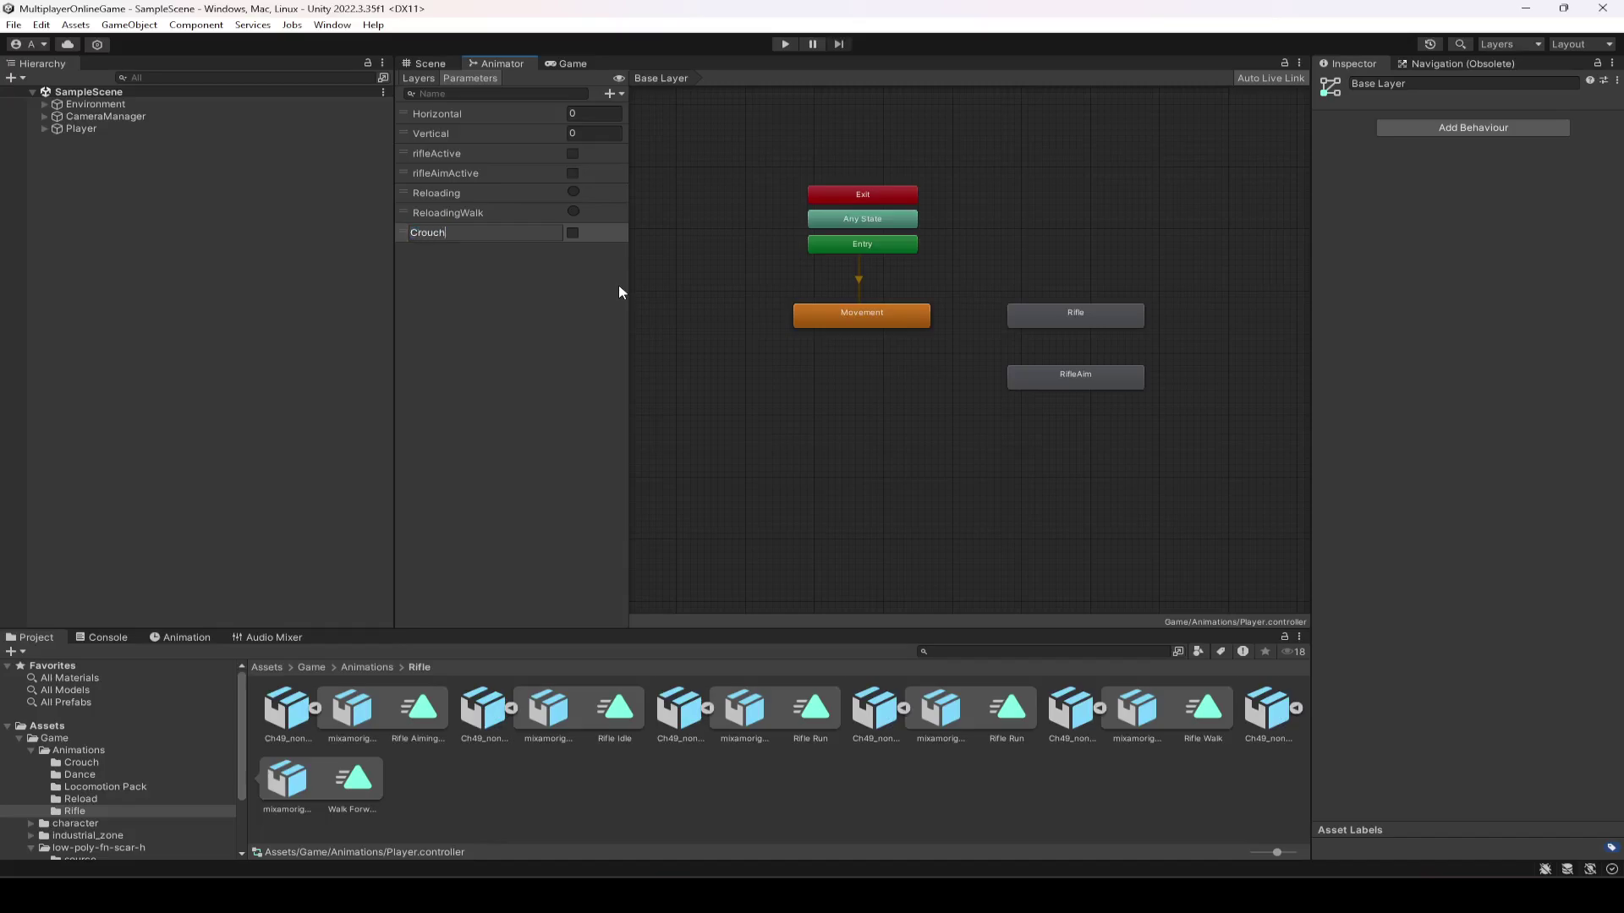
type("Active")
key("Return")
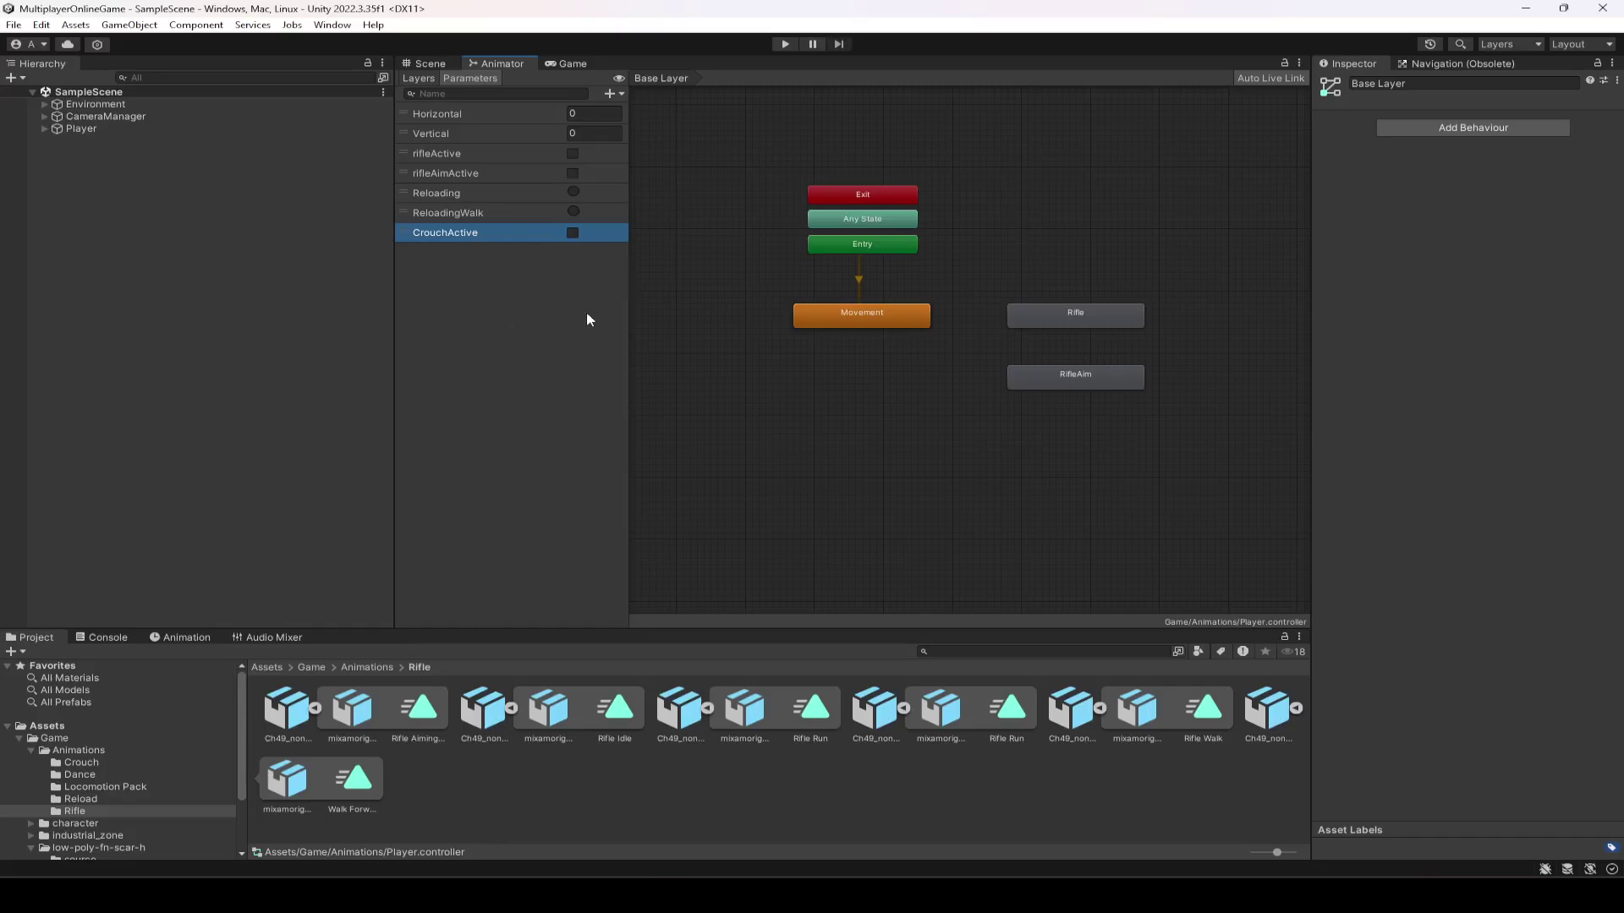
Step: Create transitions from Movement to Rifle and from Rifle back to Movement
left_click(901, 318)
right_click(886, 317)
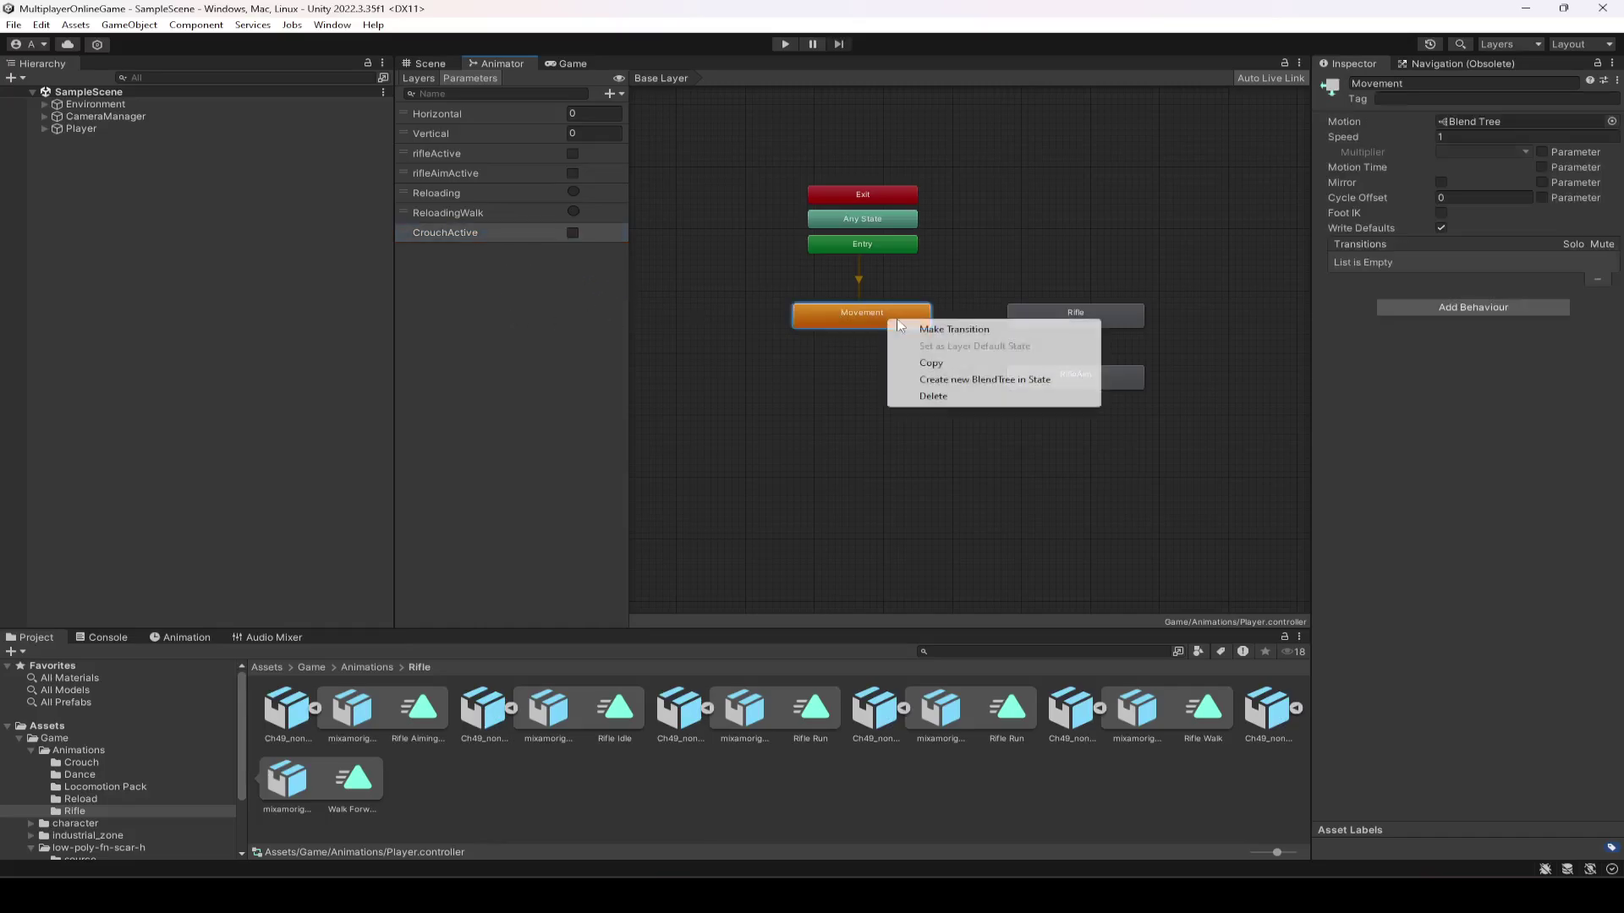
left_click(938, 329)
left_click(1053, 313)
right_click(1052, 313)
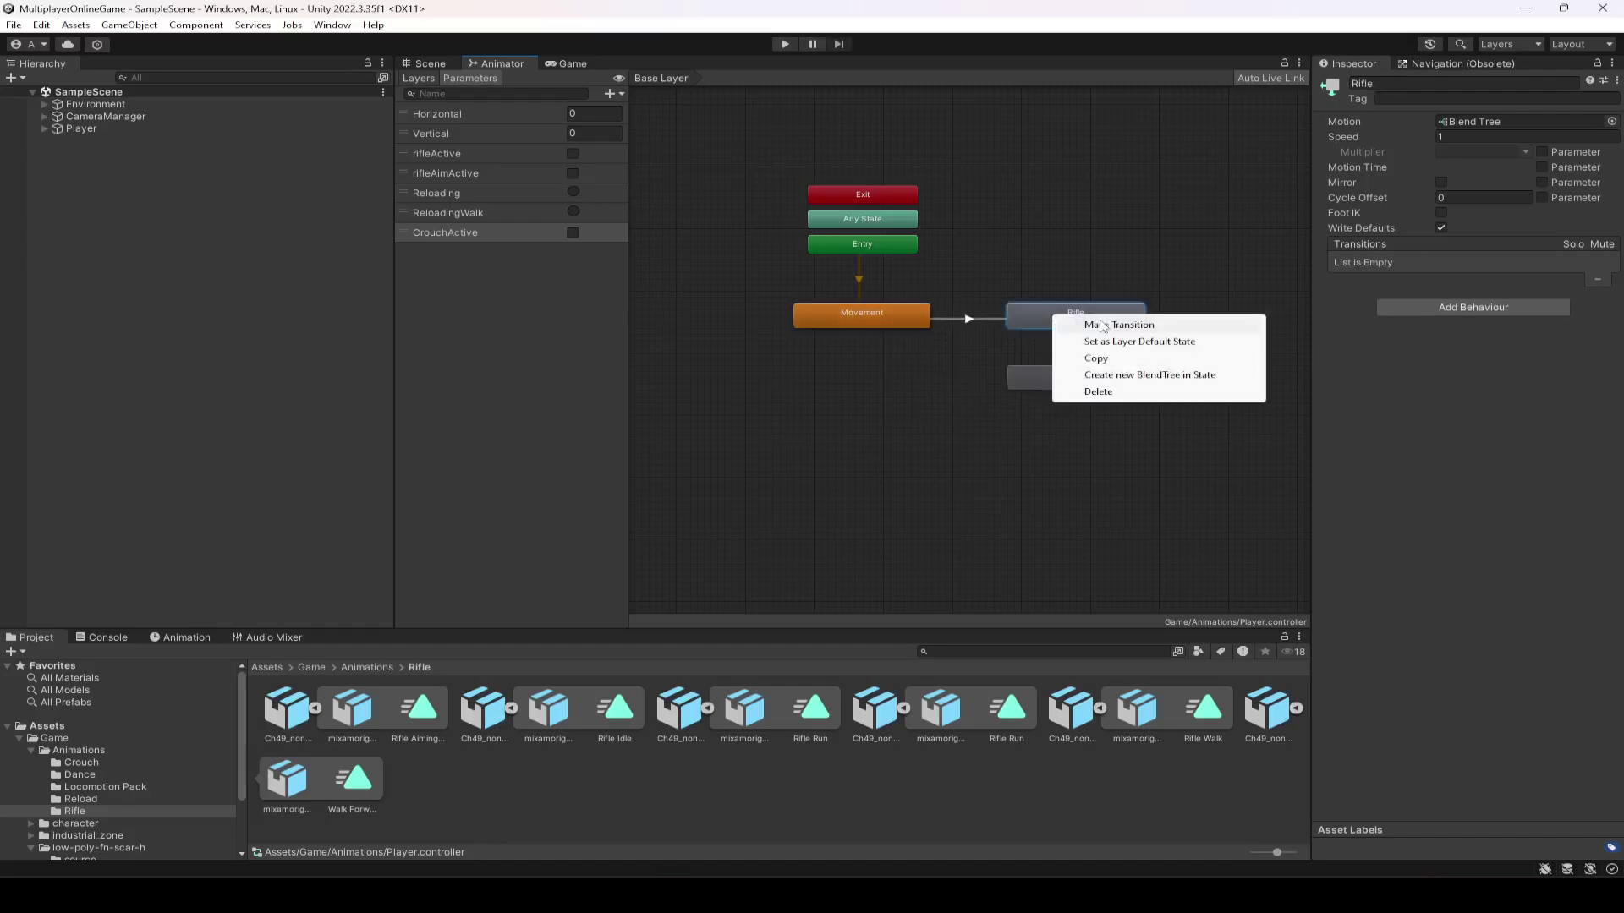
left_click(1100, 323)
left_click(909, 315)
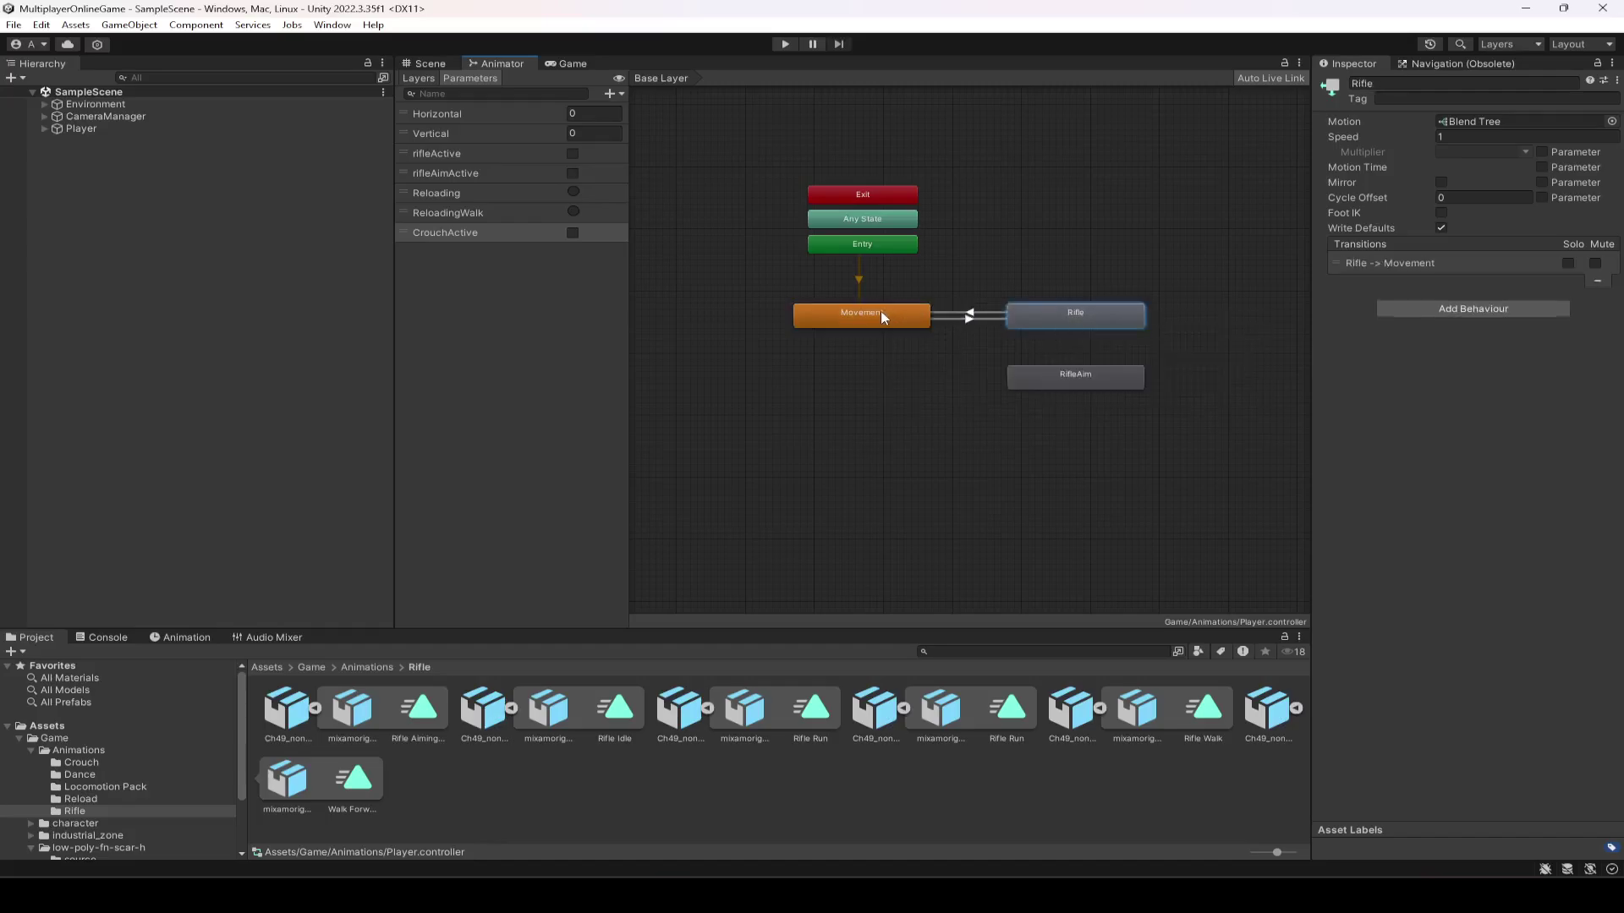
Step: Make Movement→Rifle skip exit time and require rifleActive true
left_click(957, 318)
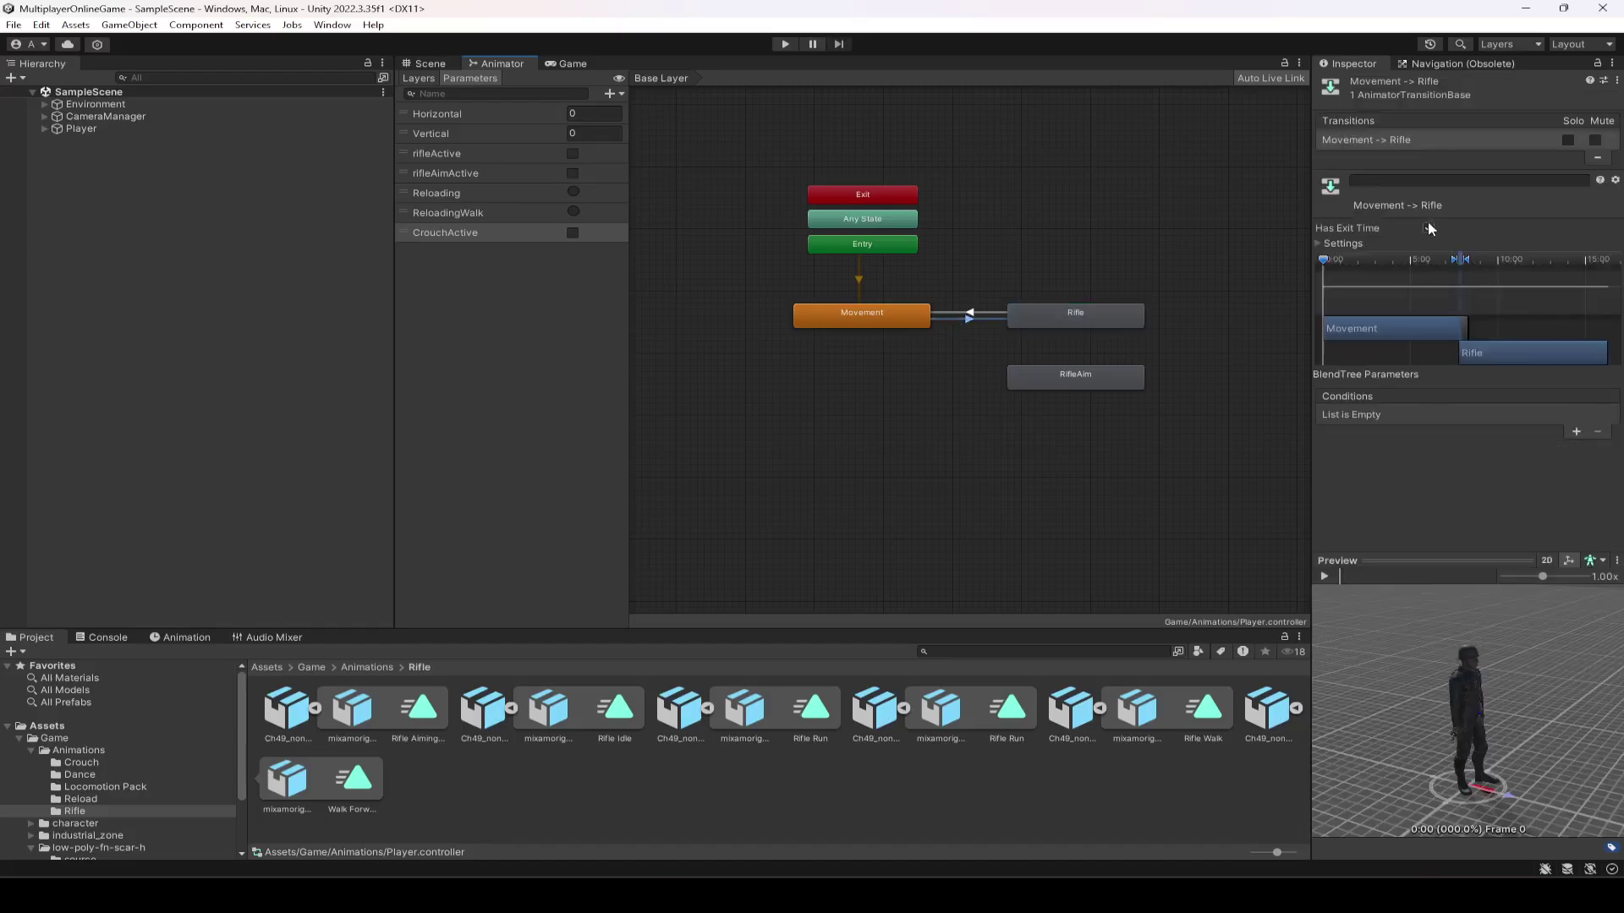
left_click(1428, 228)
left_click(1577, 433)
left_click(1387, 414)
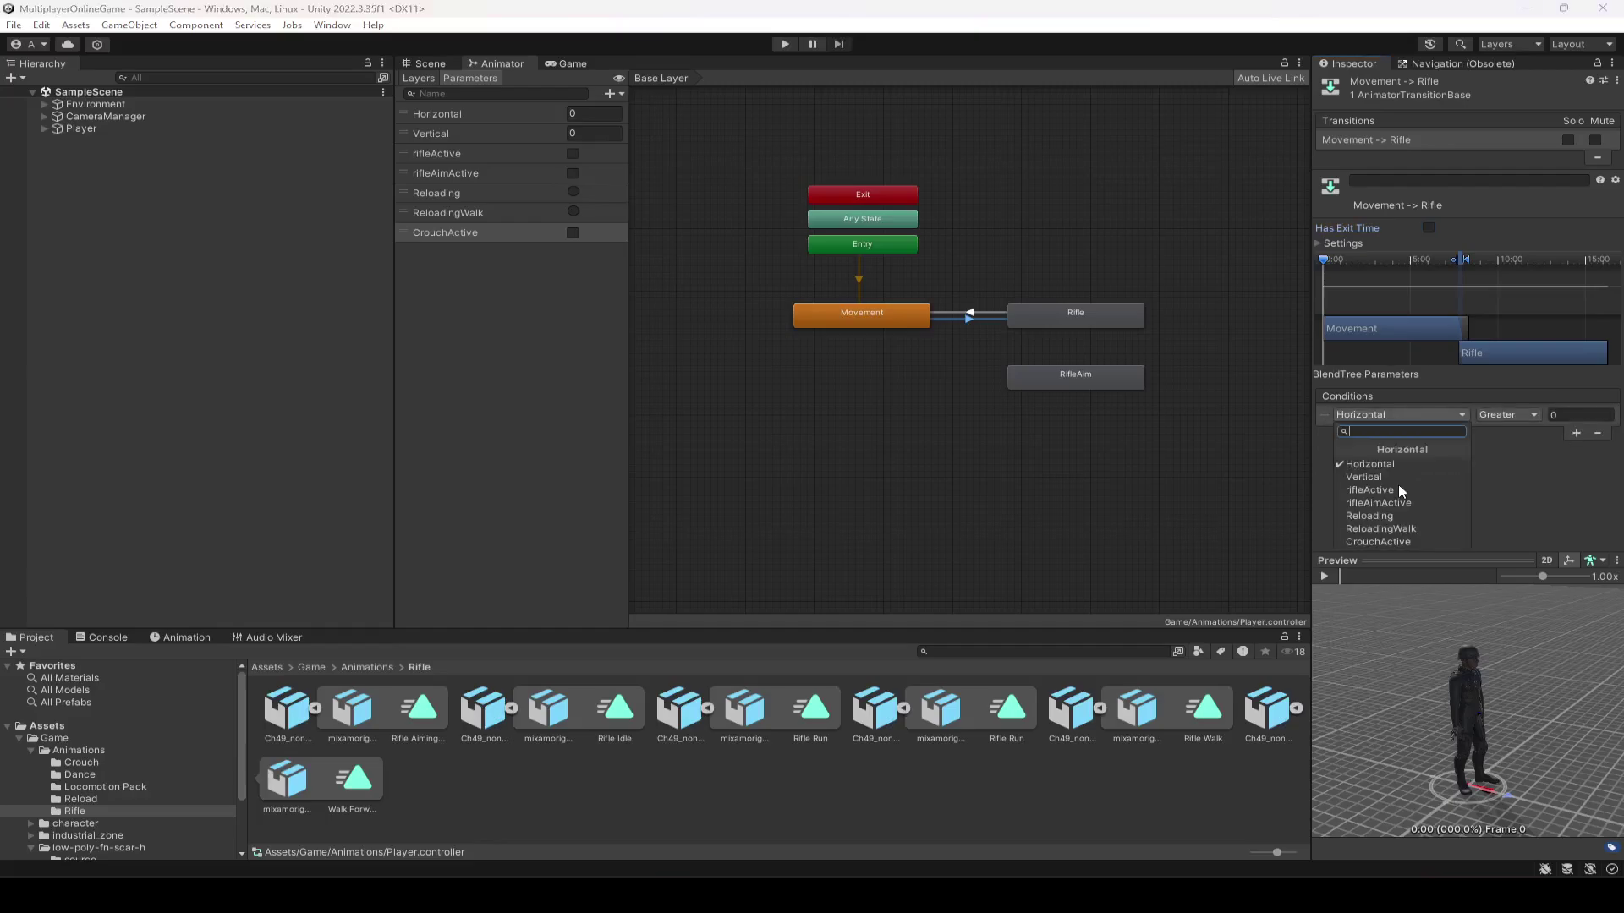
left_click(1393, 491)
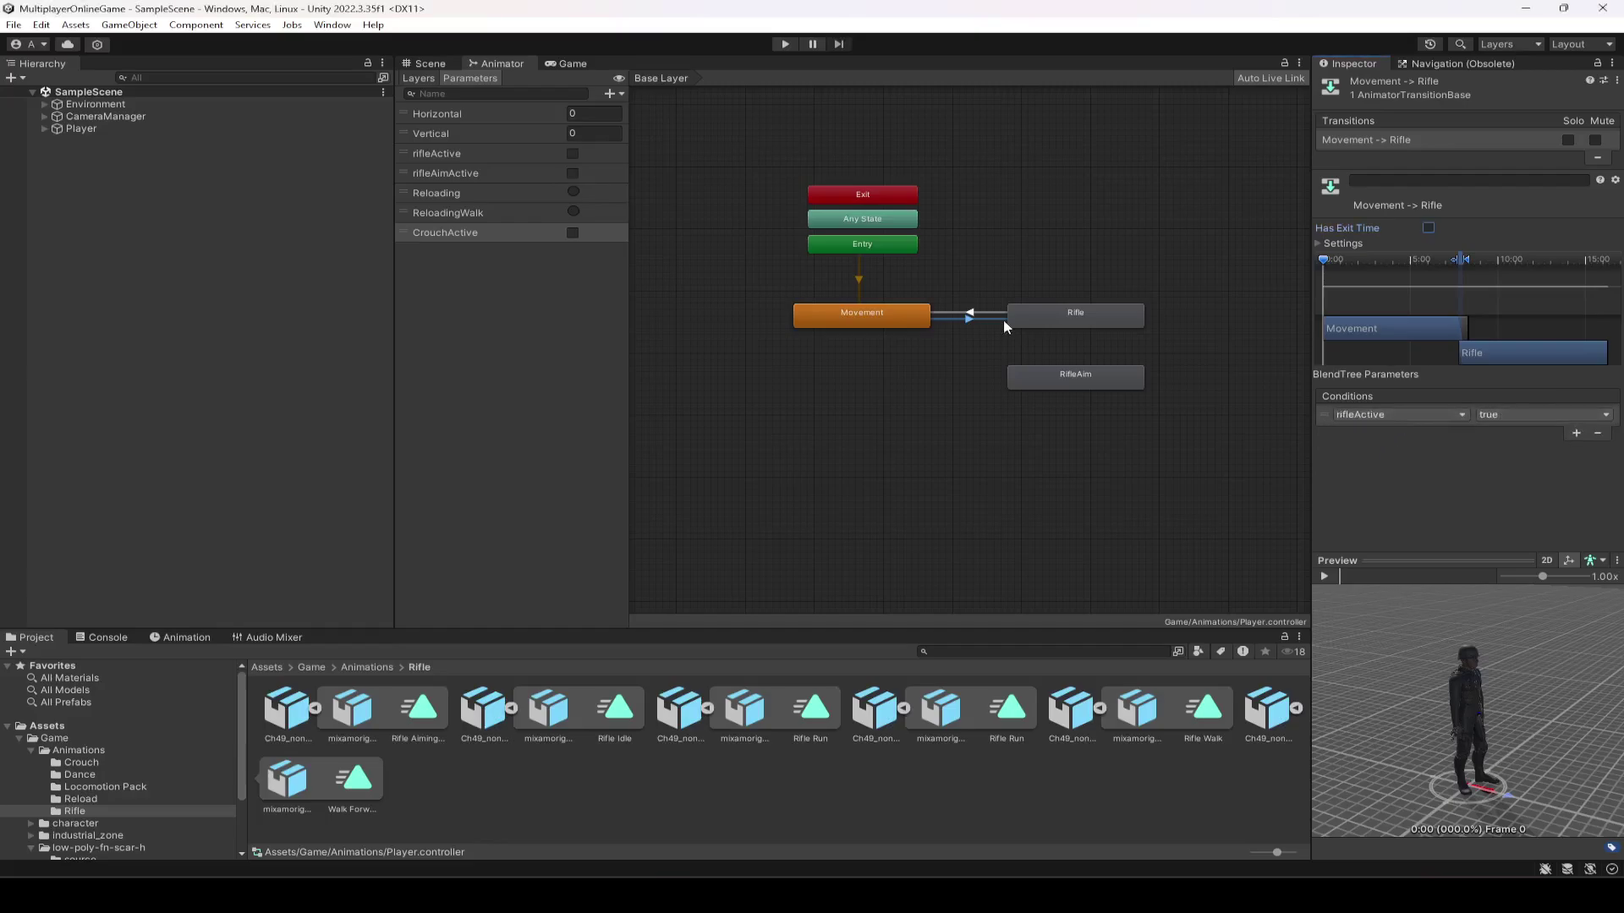
Step: Make Rifle→Movement skip exit time and require rifleActive false
left_click(975, 313)
left_click(1428, 228)
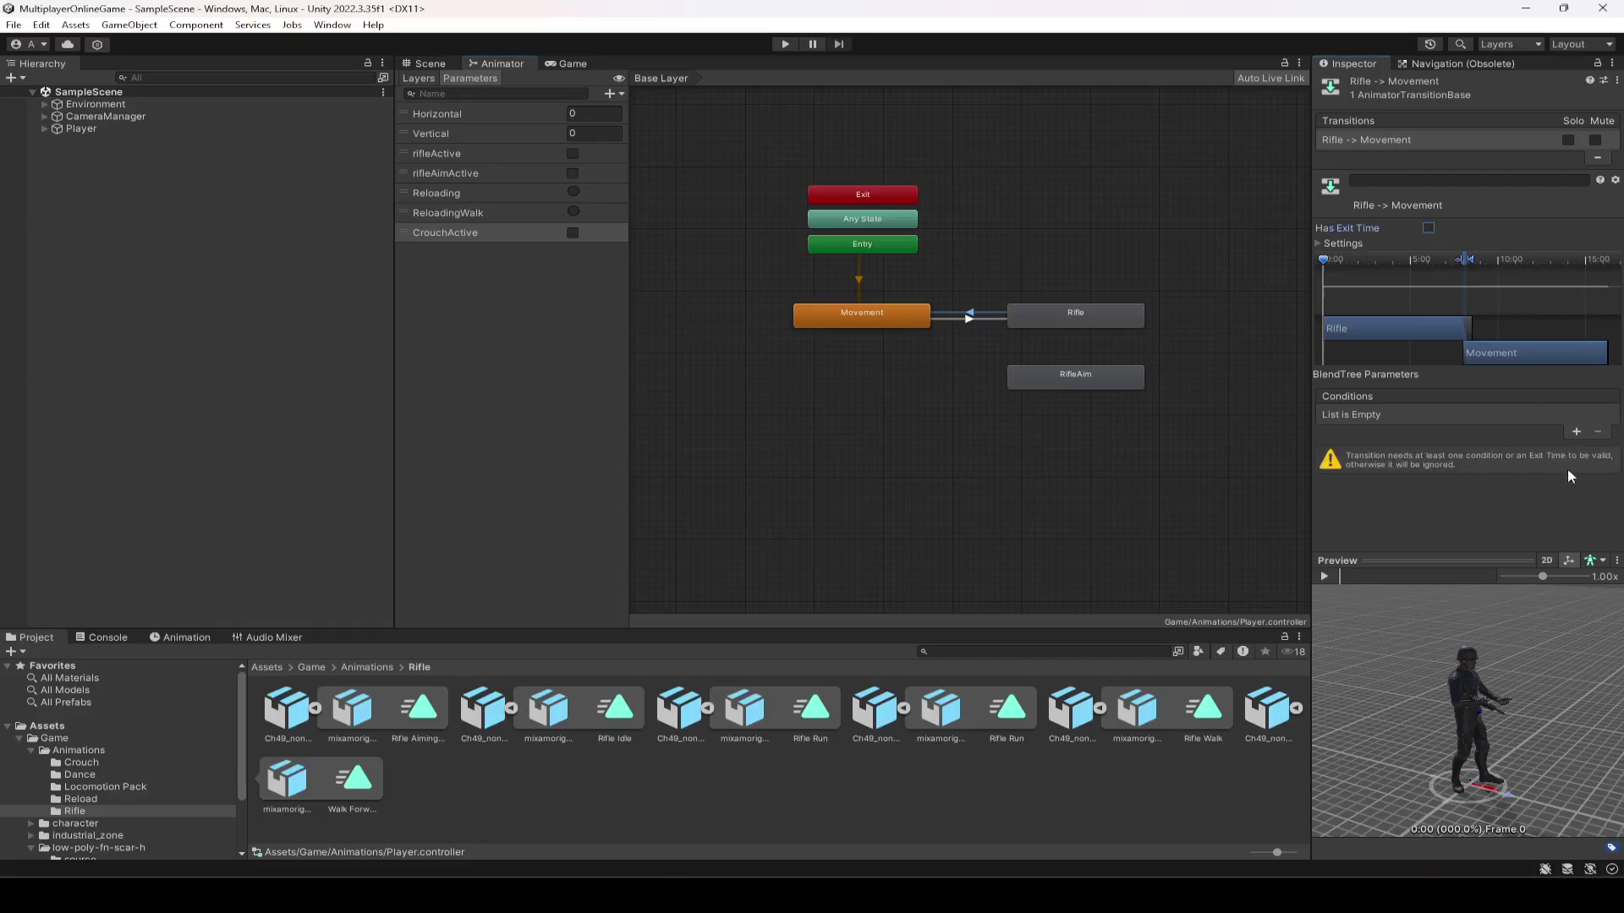
left_click(1575, 433)
left_click(1392, 415)
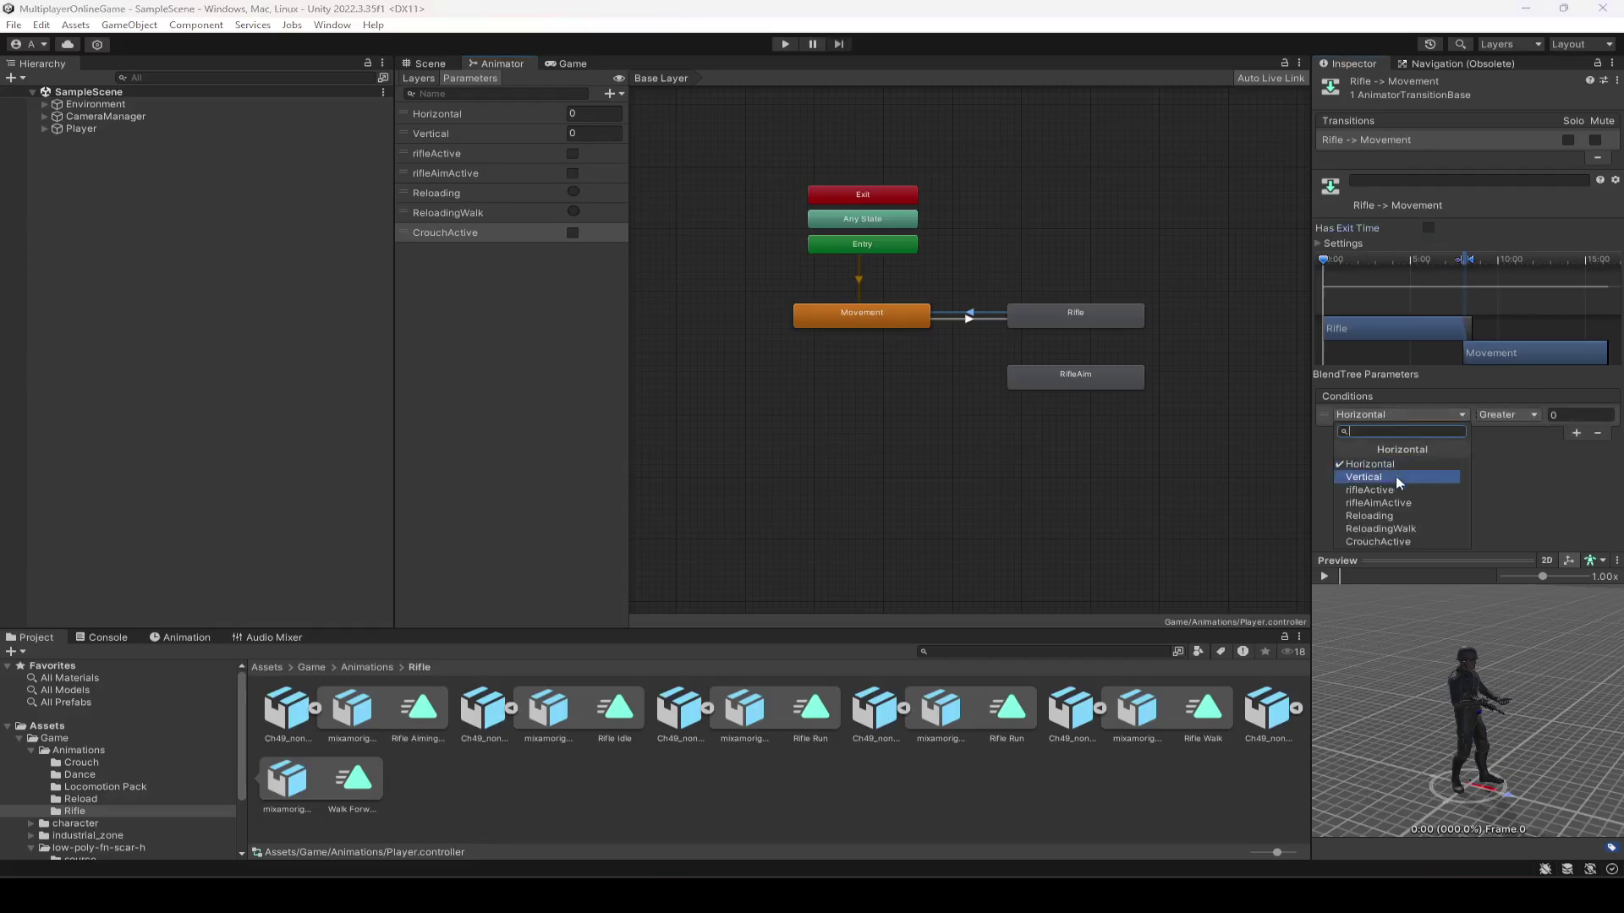
left_click(1378, 490)
left_click(1505, 416)
left_click(1516, 452)
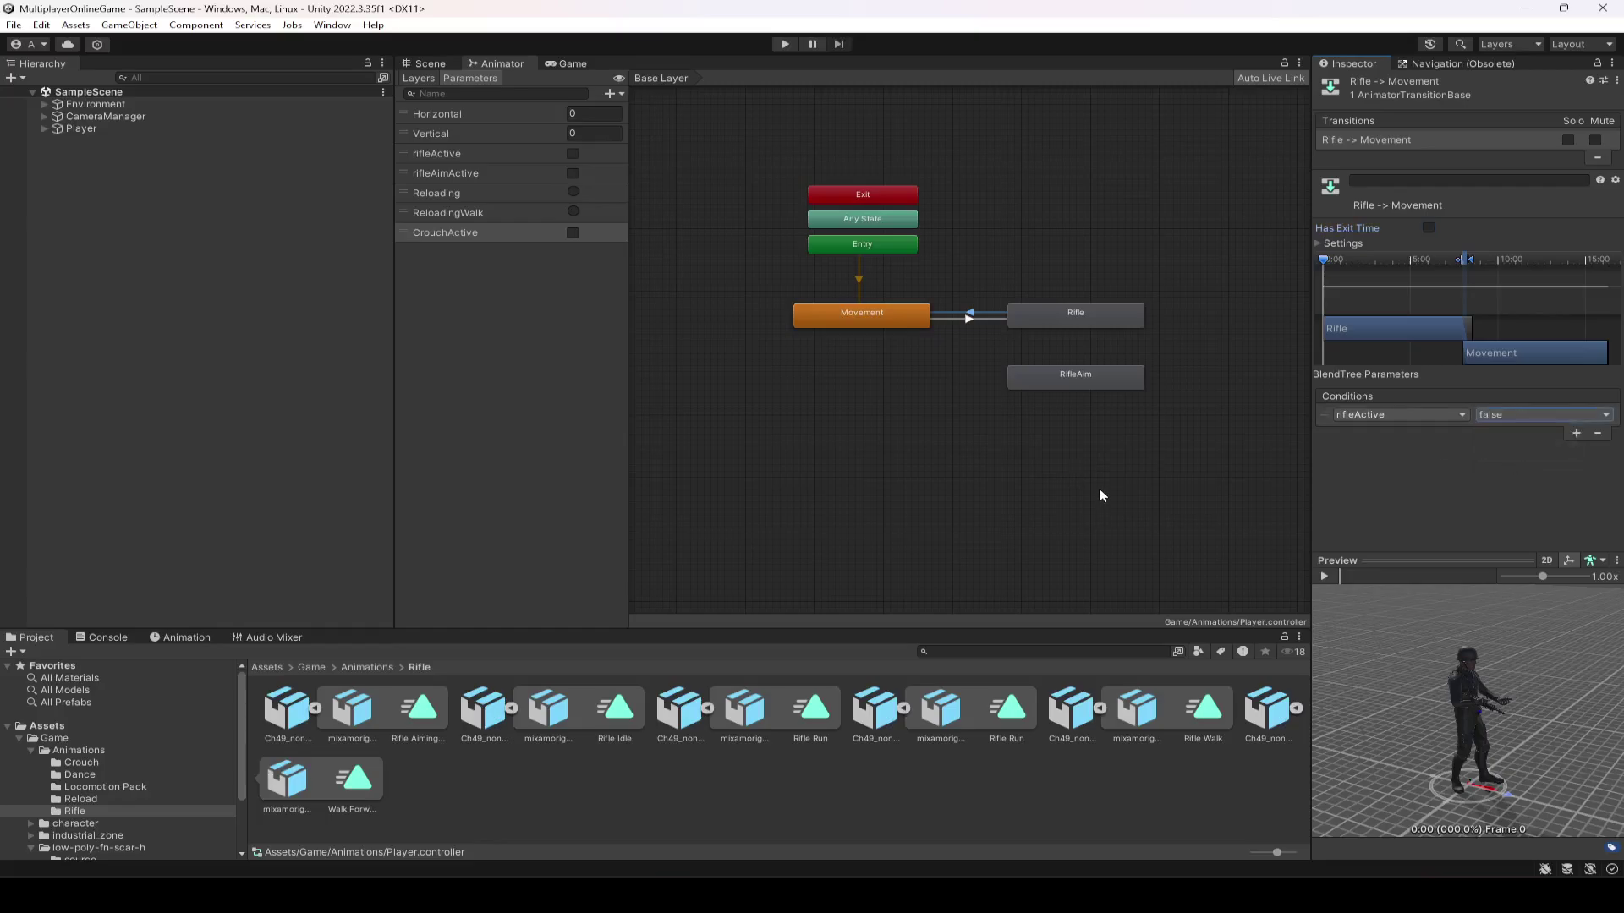
left_click(1077, 317)
Step: Create transitions from Rifle to RifleAim and from RifleAim back to Rifle
right_click(1078, 317)
left_click(1118, 330)
left_click(1069, 379)
right_click(1081, 382)
left_click(1114, 394)
left_click(1074, 325)
Step: Disable exit time on both transitions and condition Rifle→RifleAim on rifleAimActive true
left_click(1075, 345)
left_click(1427, 229)
left_click(1080, 346)
left_click(1428, 228)
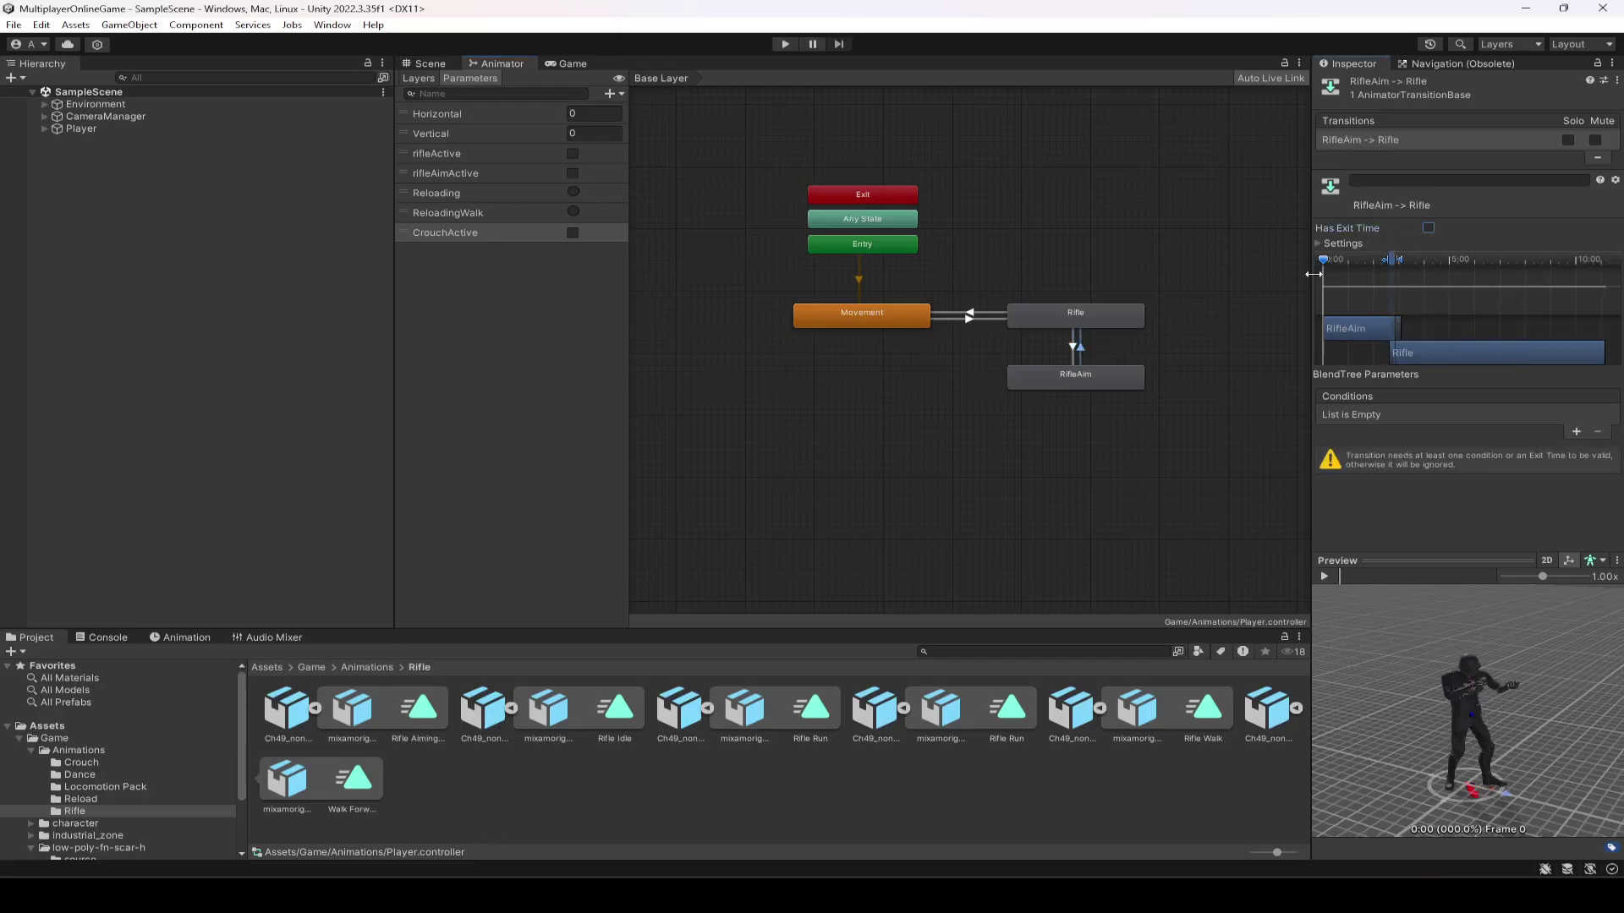
left_click(1073, 347)
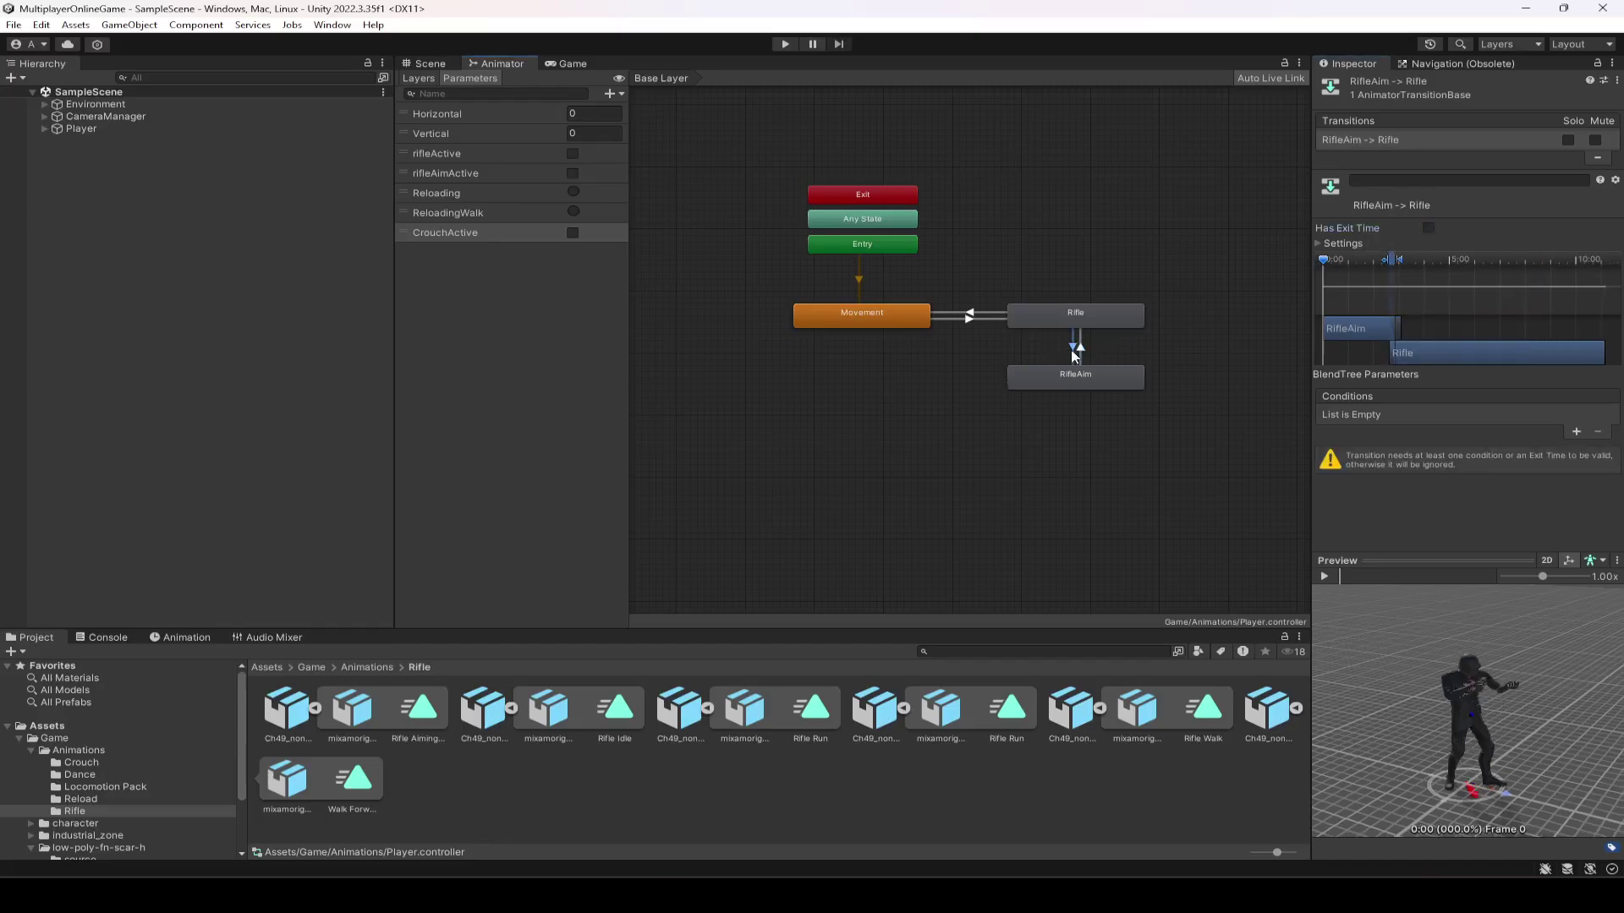
left_click(1576, 432)
left_click(1400, 414)
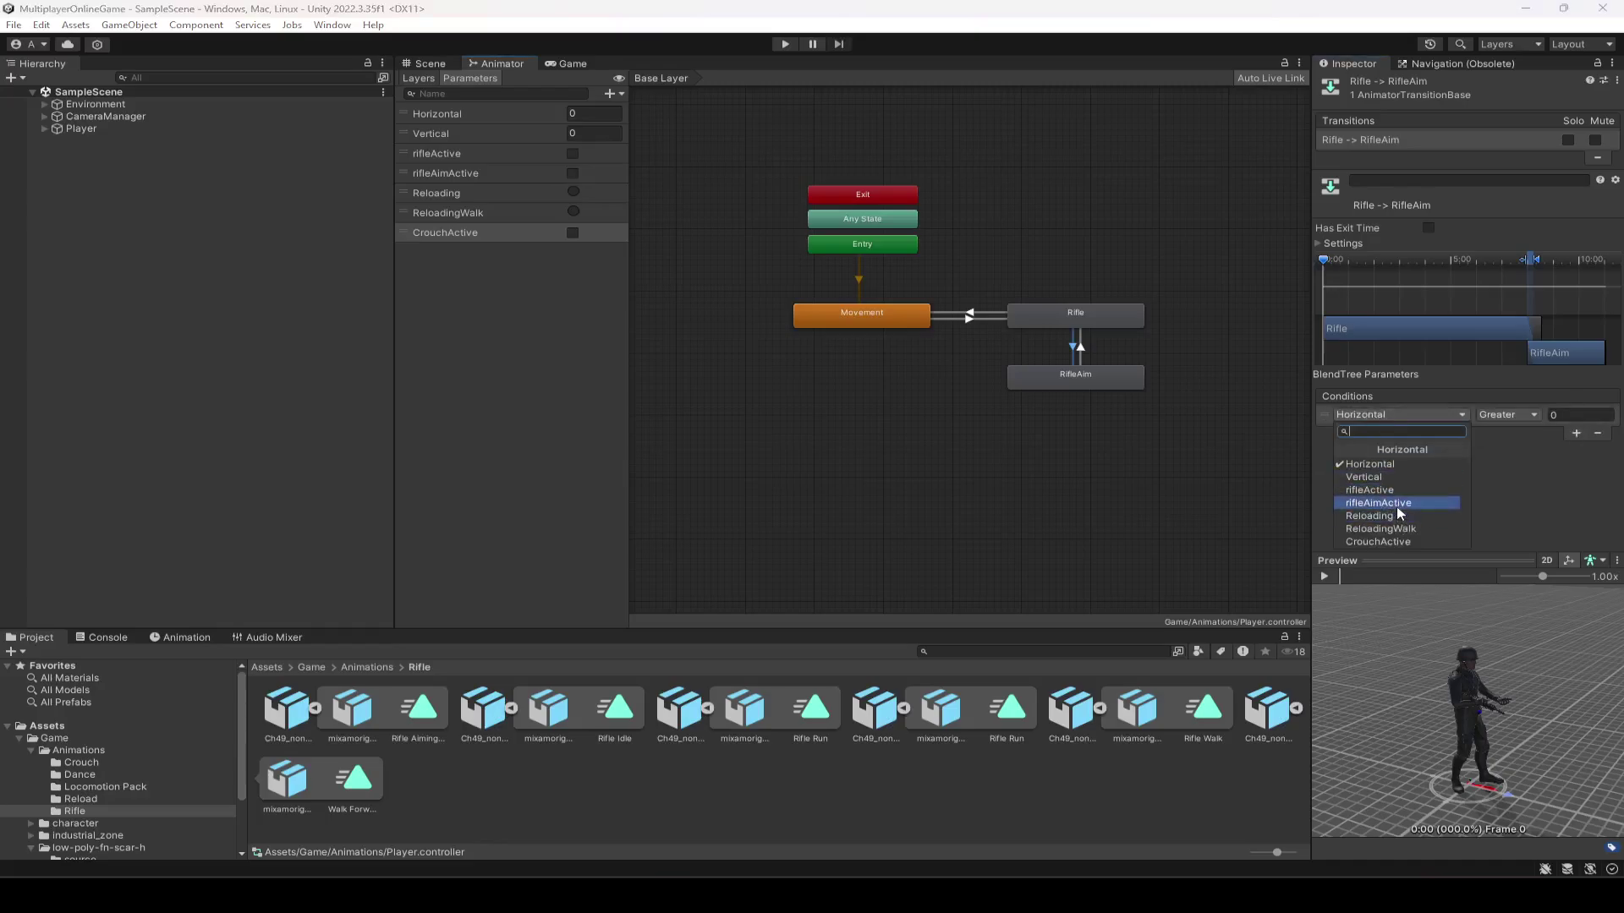
left_click(1387, 504)
Step: Condition the RifleAim→Rifle transition on rifleAimActive being false
left_click(1081, 348)
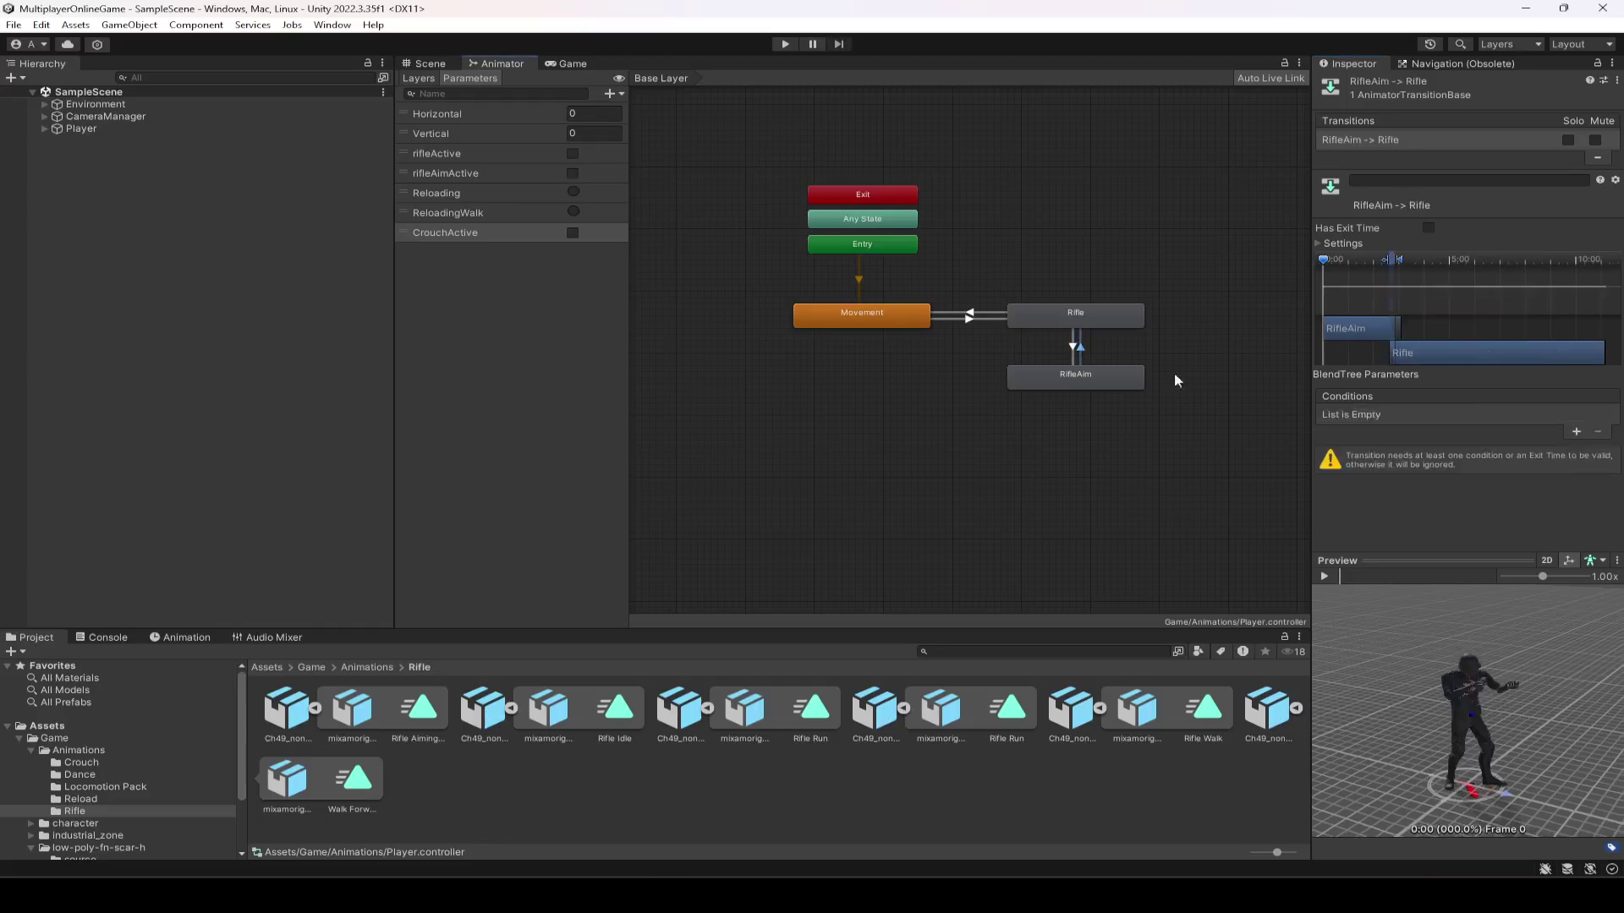
left_click(1576, 432)
left_click(1345, 415)
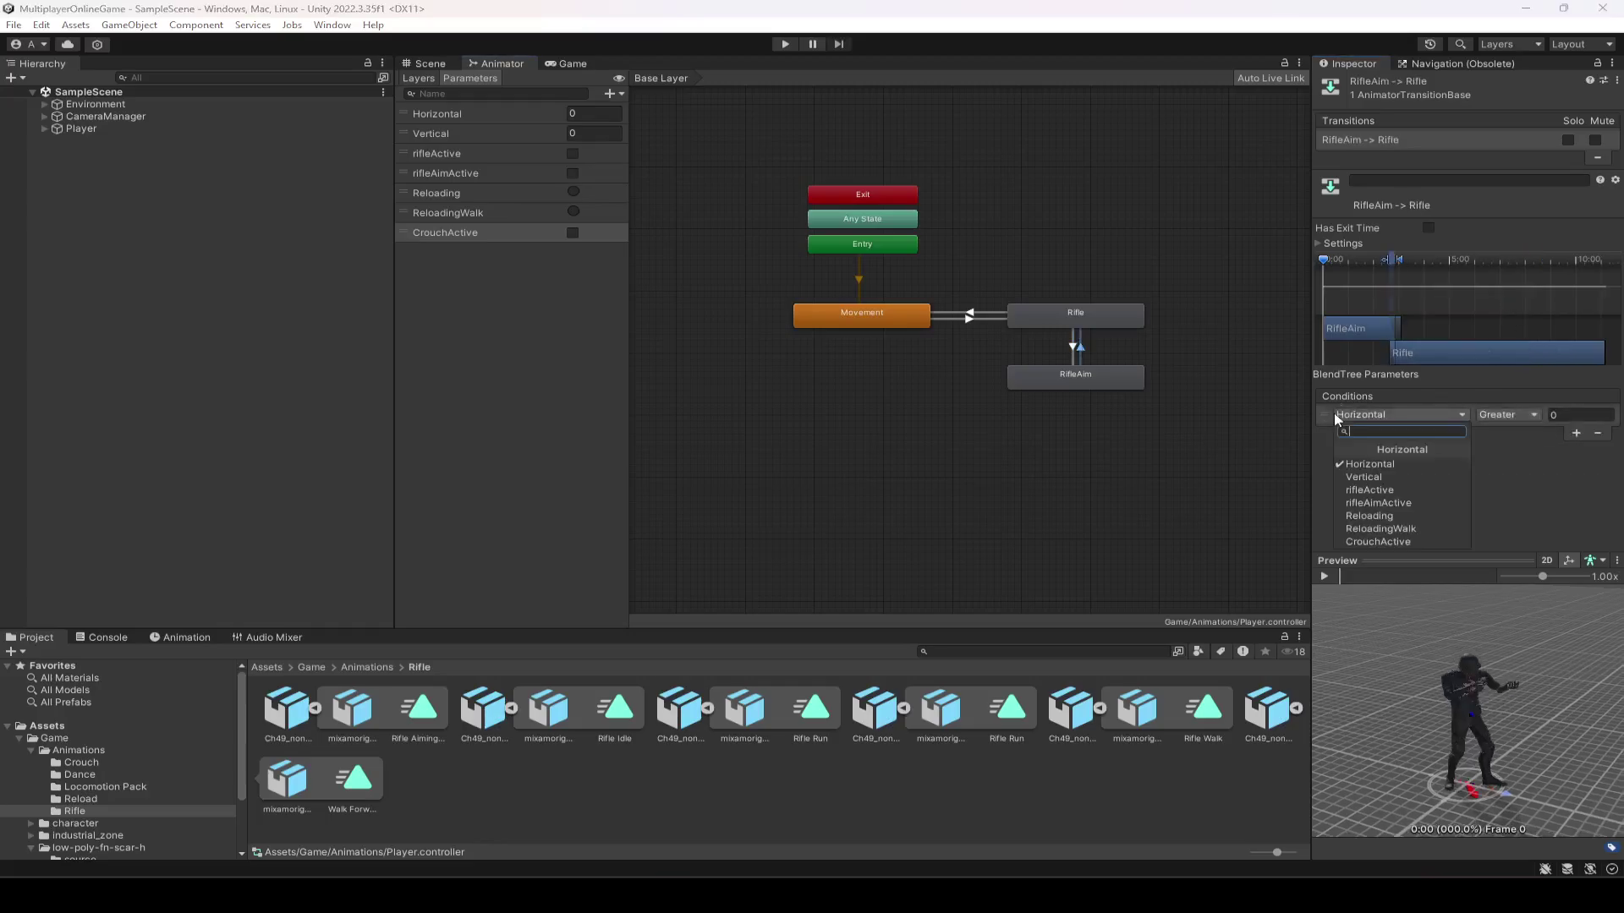
left_click(1392, 506)
left_click(1494, 414)
left_click(1518, 449)
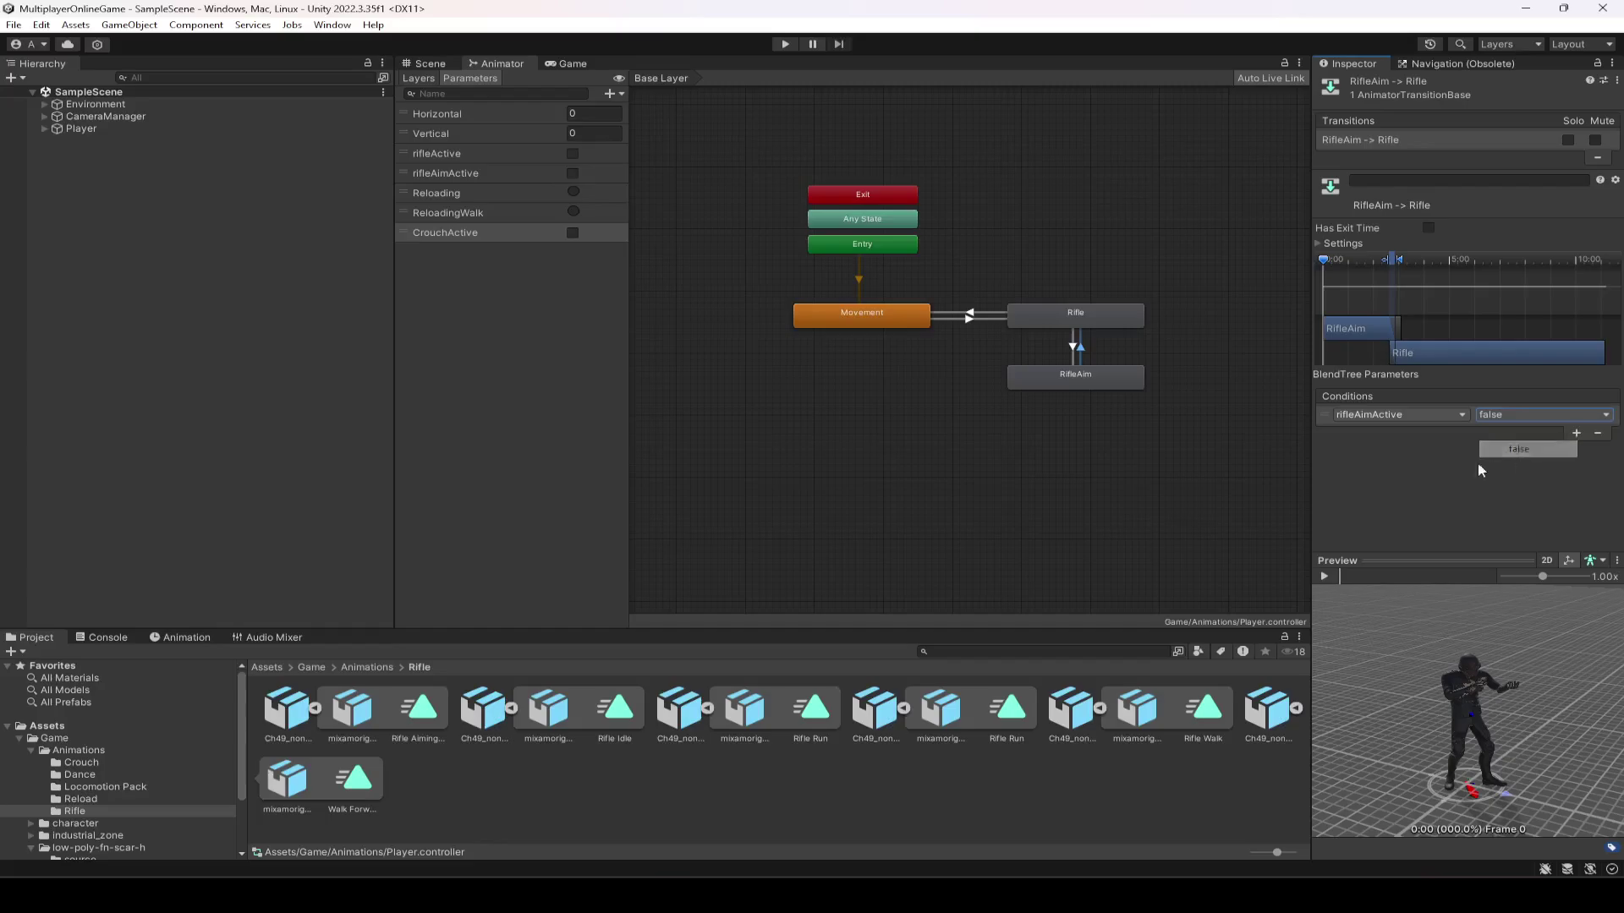
left_click(1002, 526)
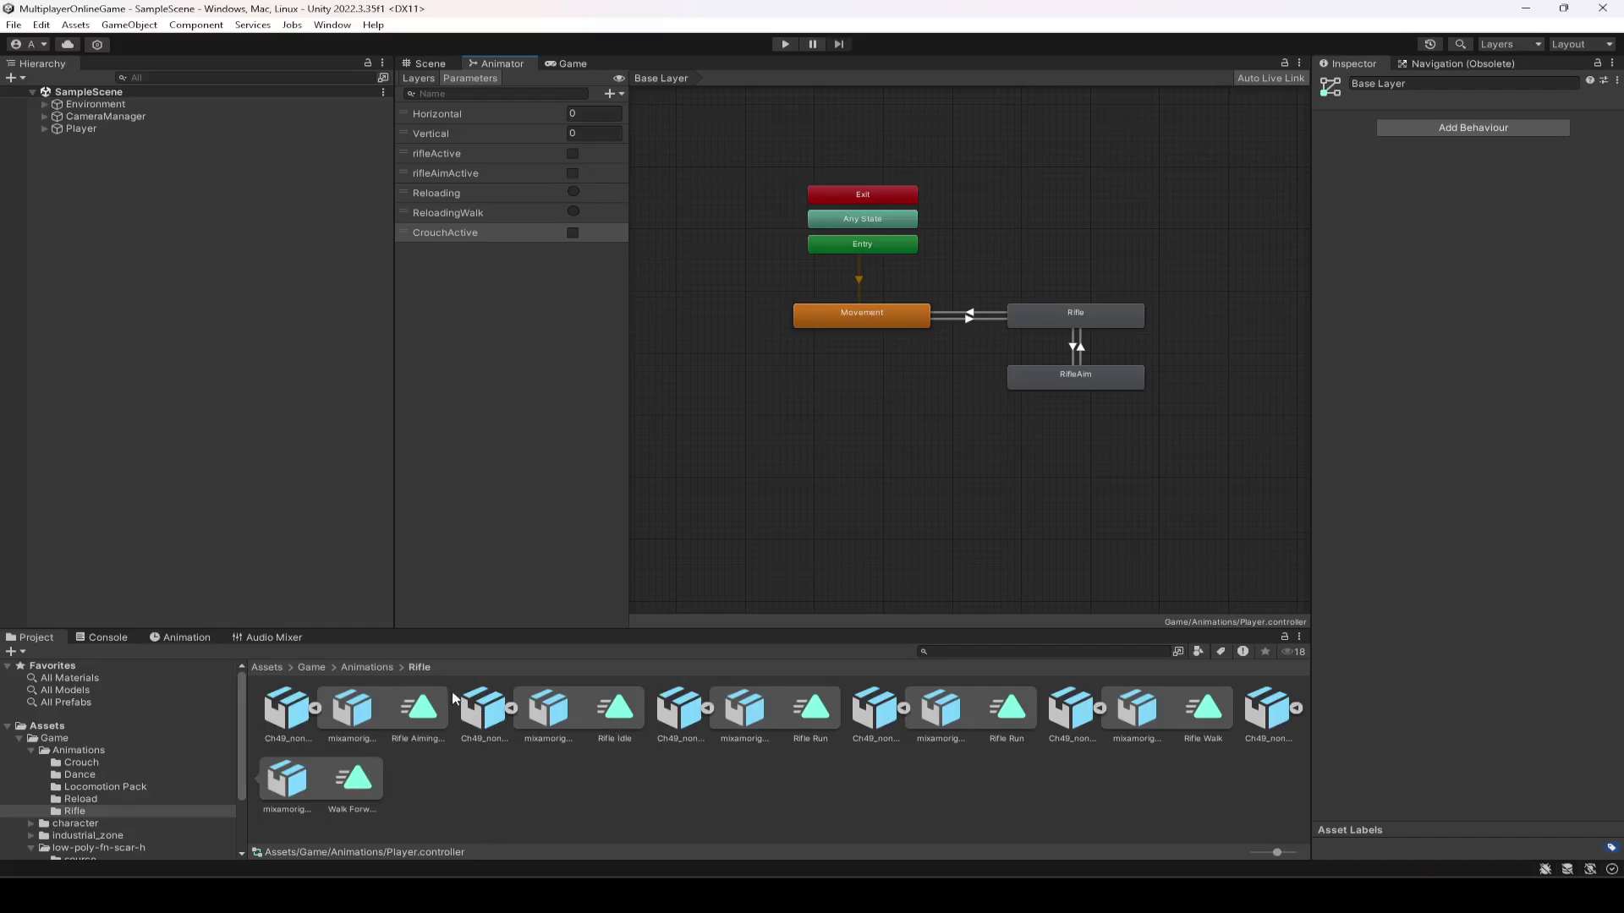
Step: Open the Reload animations folder and preview the Reload and Reloading clips
left_click(373, 668)
double_click(480, 712)
left_click(288, 714)
left_click(1324, 576)
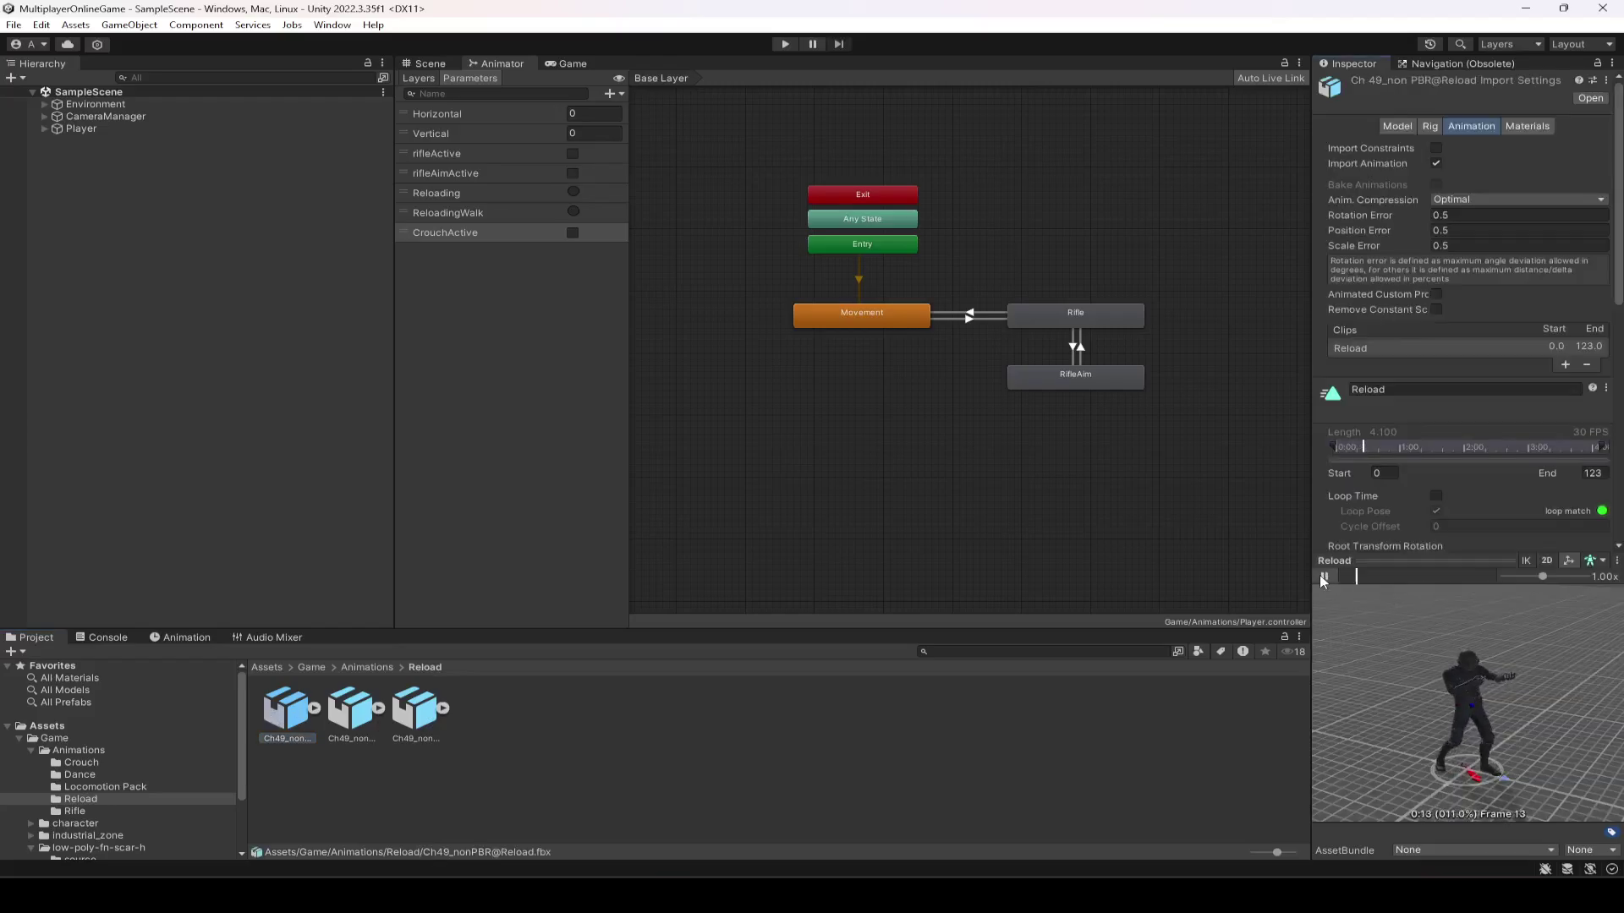
left_click(352, 711)
left_click(1324, 576)
left_click(416, 711)
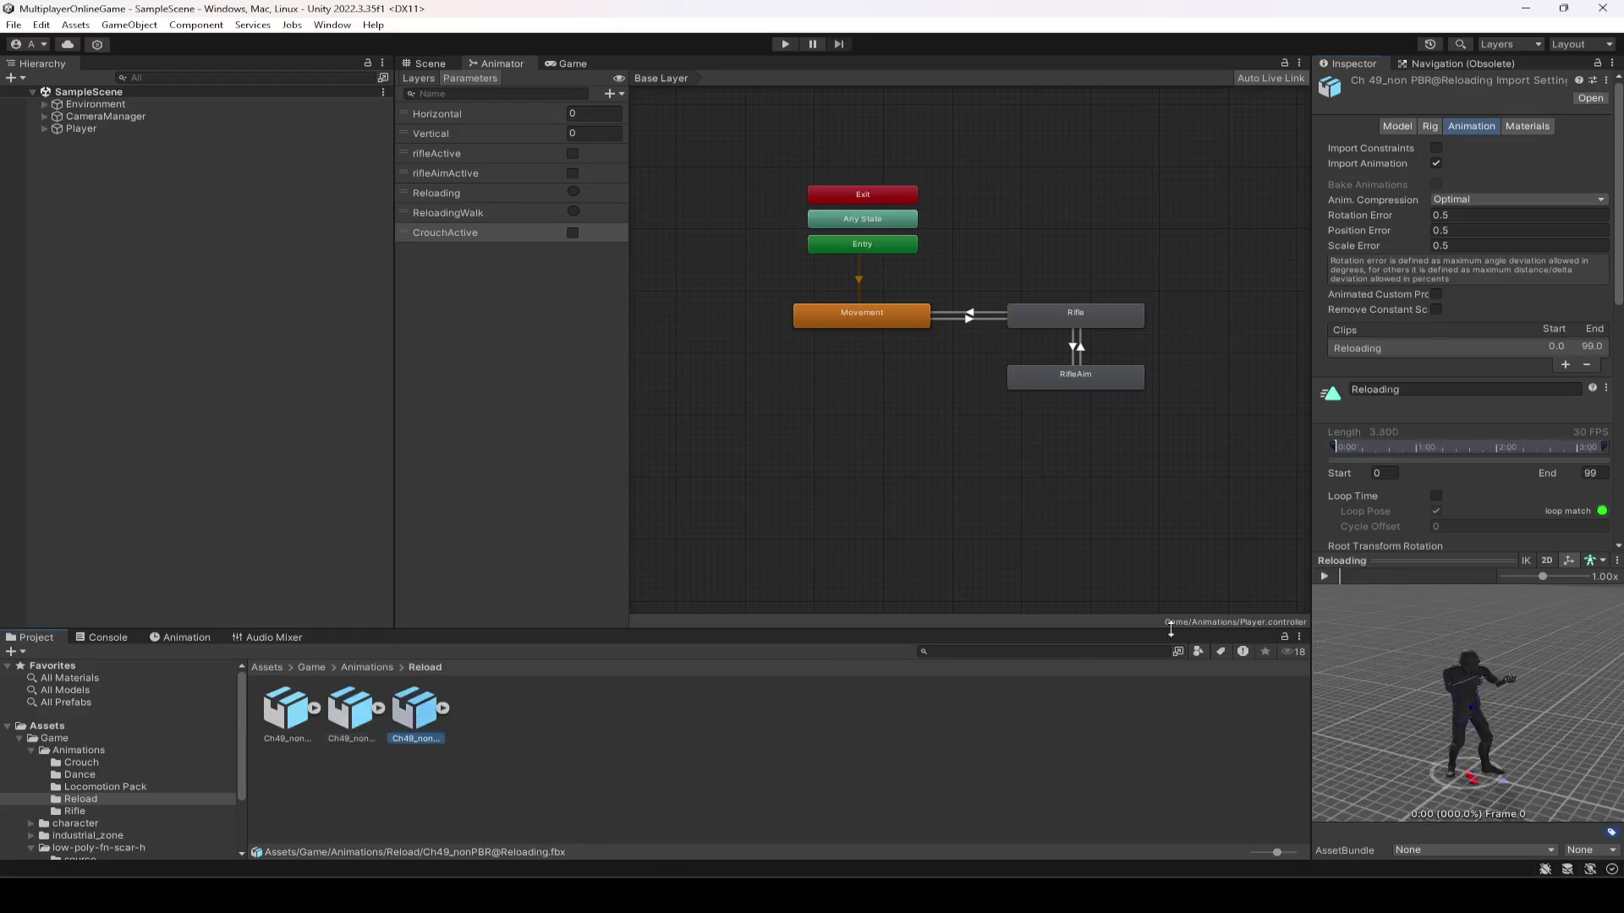
left_click(1324, 576)
Step: Add Reloading and Reload states to the animator graph from their clips
left_click_drag(416, 711, 885, 544)
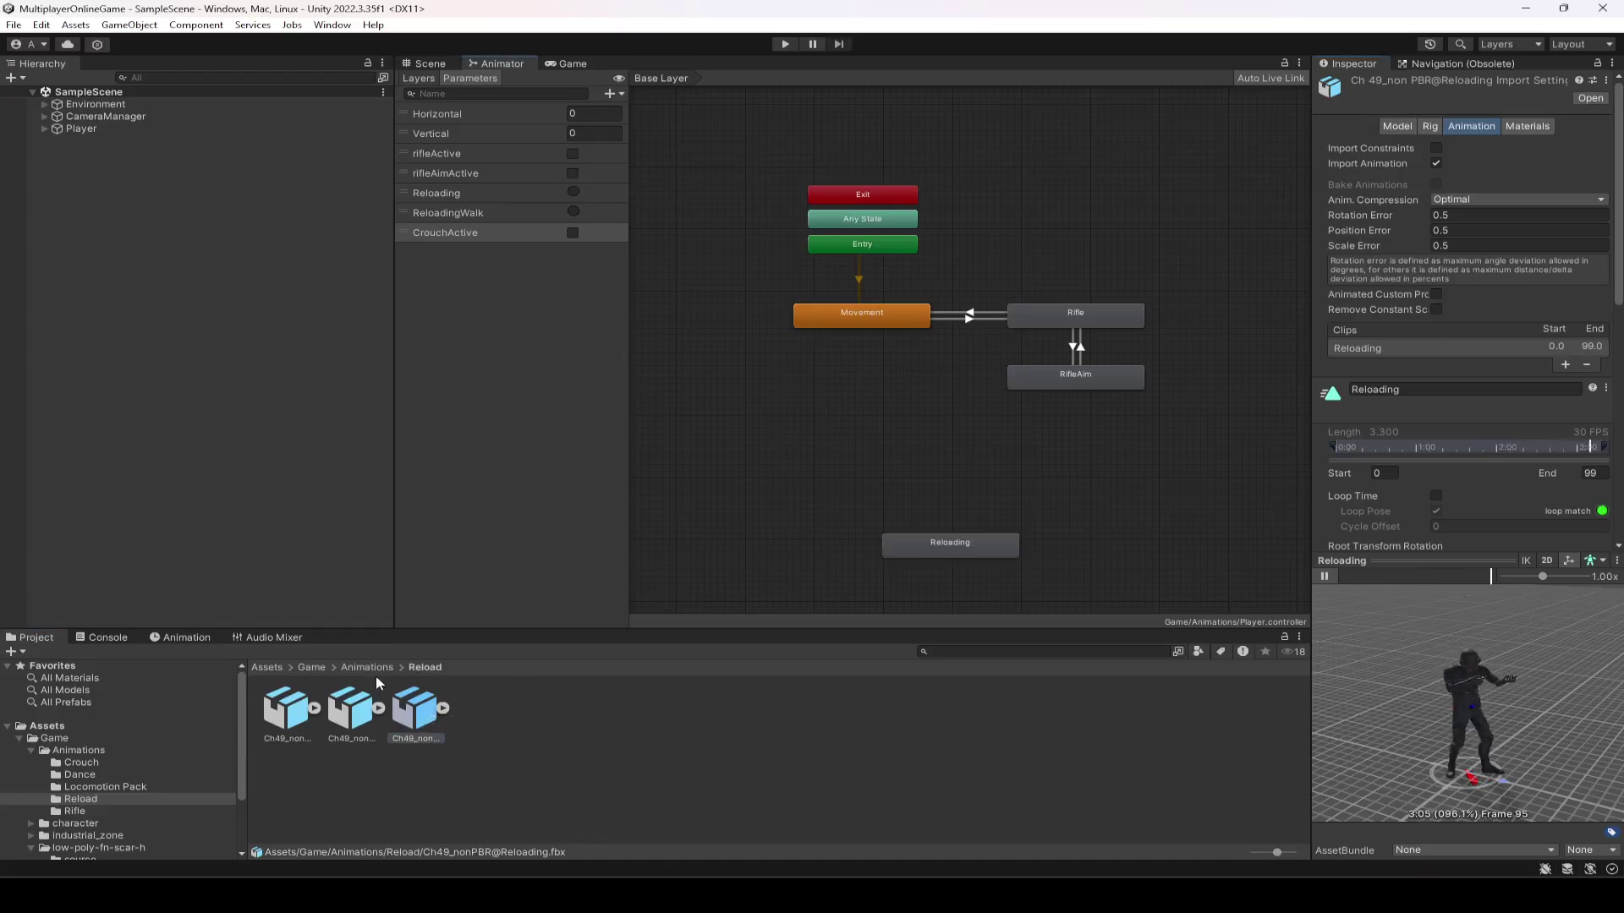
left_click(287, 710)
left_click_drag(1152, 542, 1083, 550)
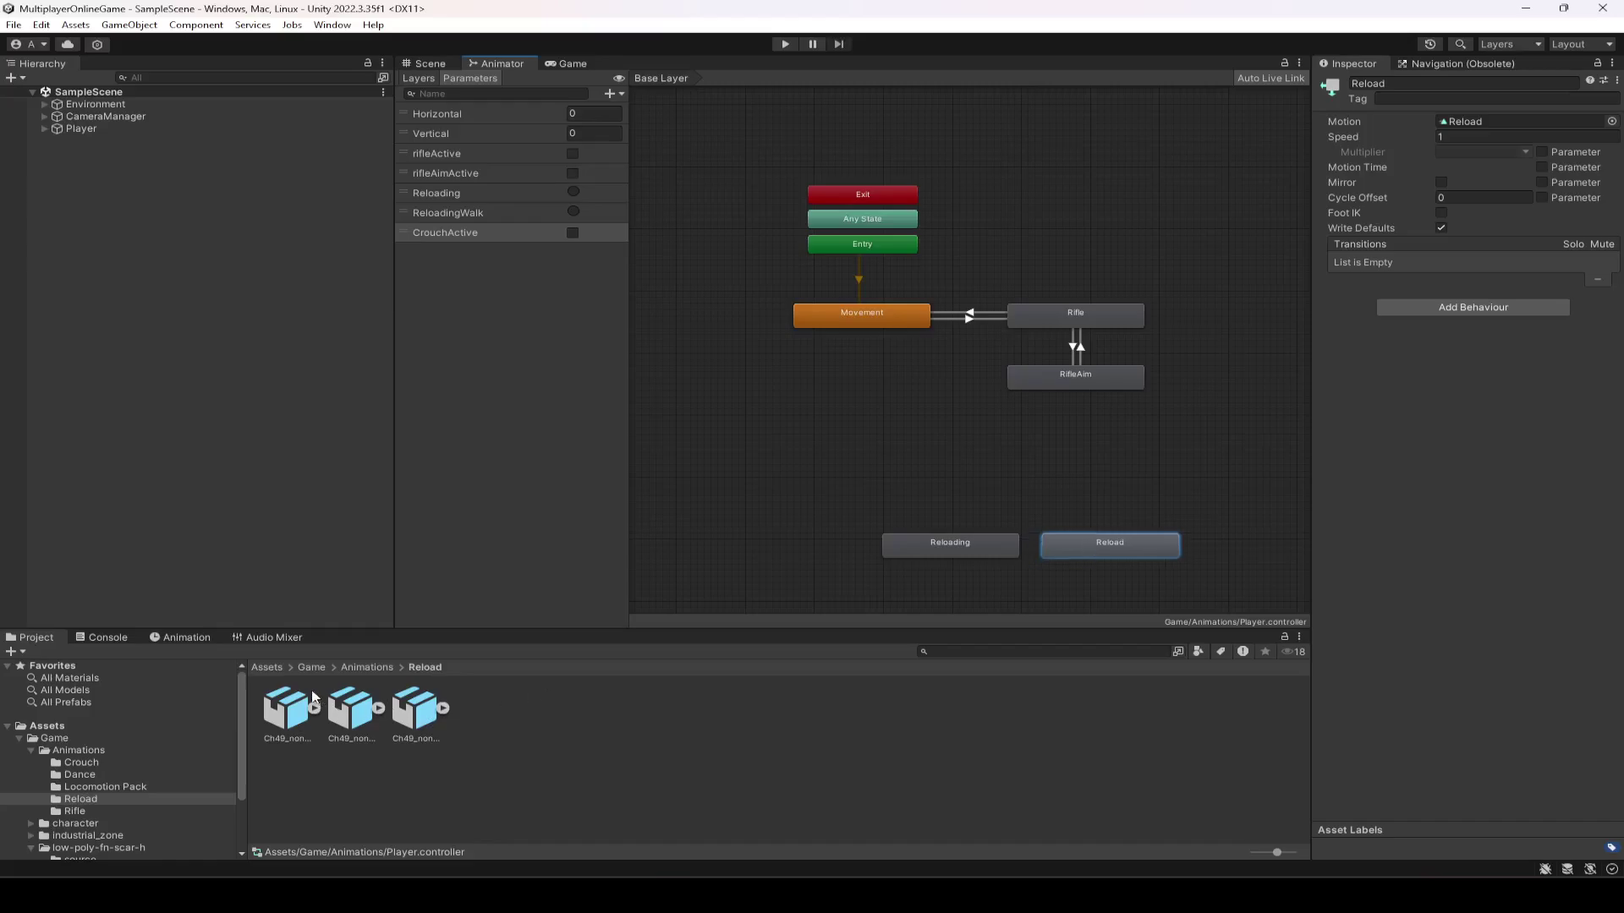
left_click(290, 709)
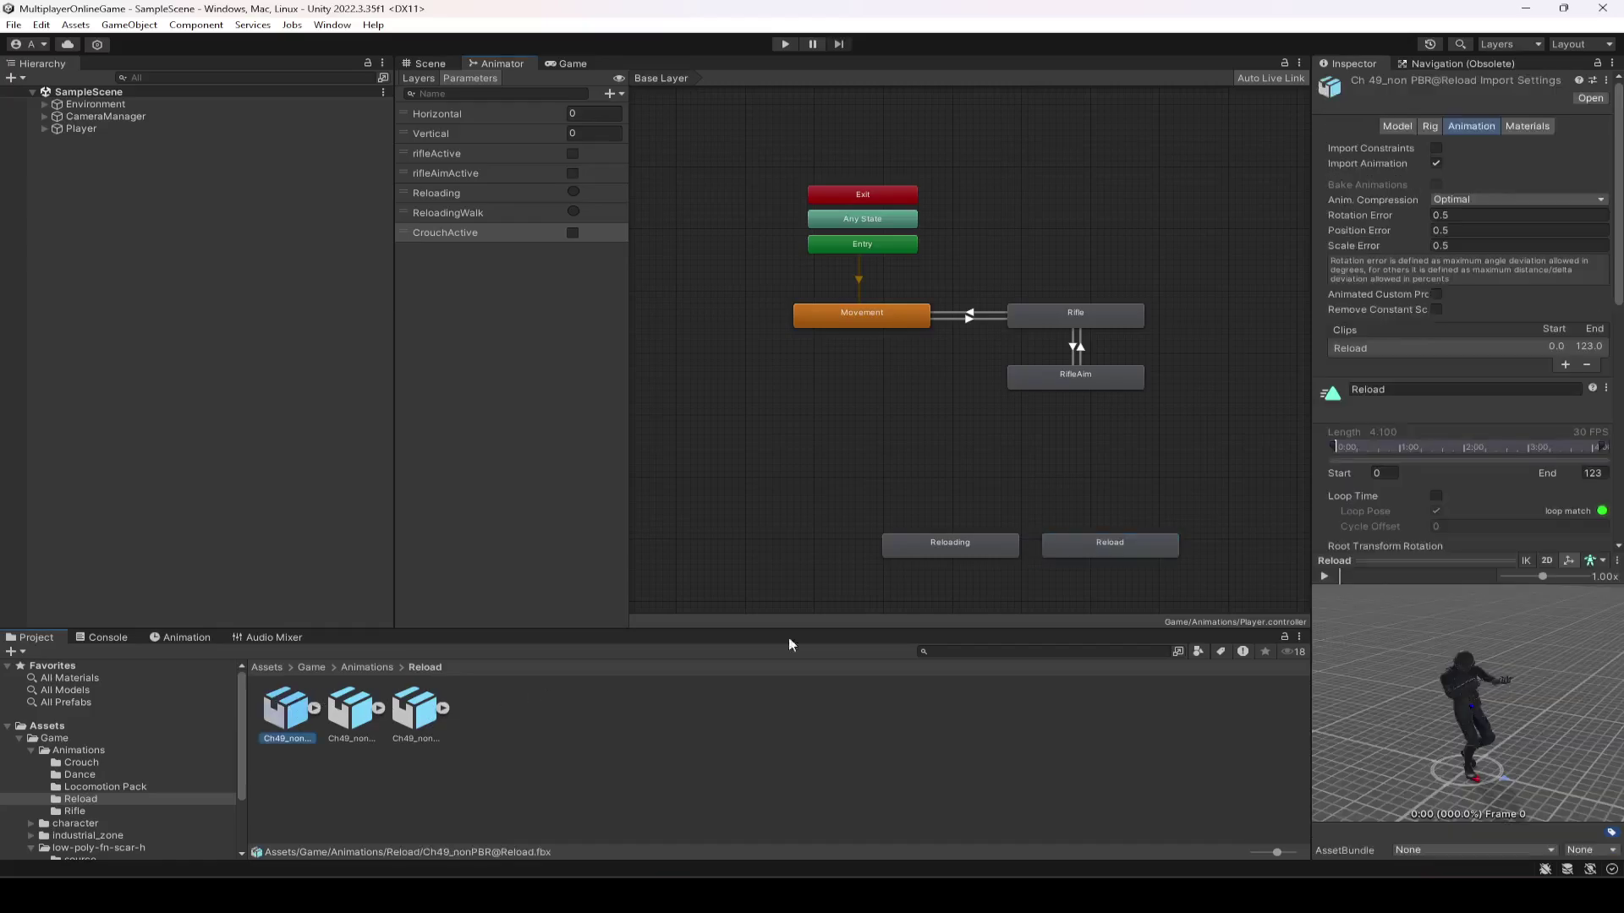
left_click(416, 711)
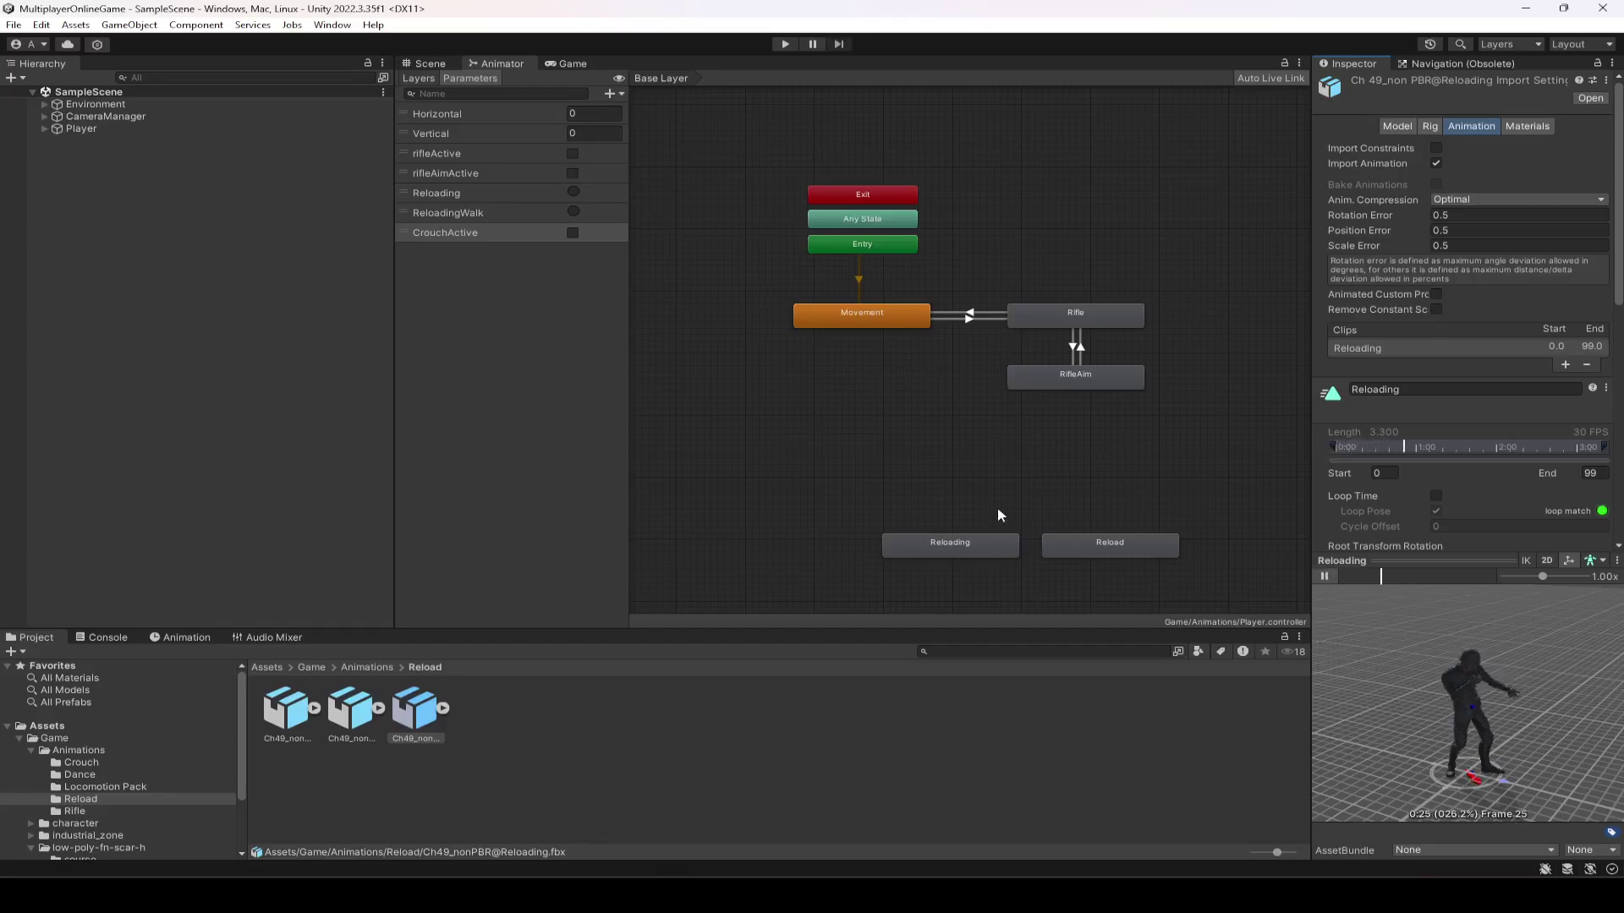
Step: Arrange Reloading and Reload stacked to the right of Rifle and RifleAim
left_click(999, 515)
left_click_drag(1069, 535, 1184, 439)
left_click_drag(1001, 548, 1292, 324)
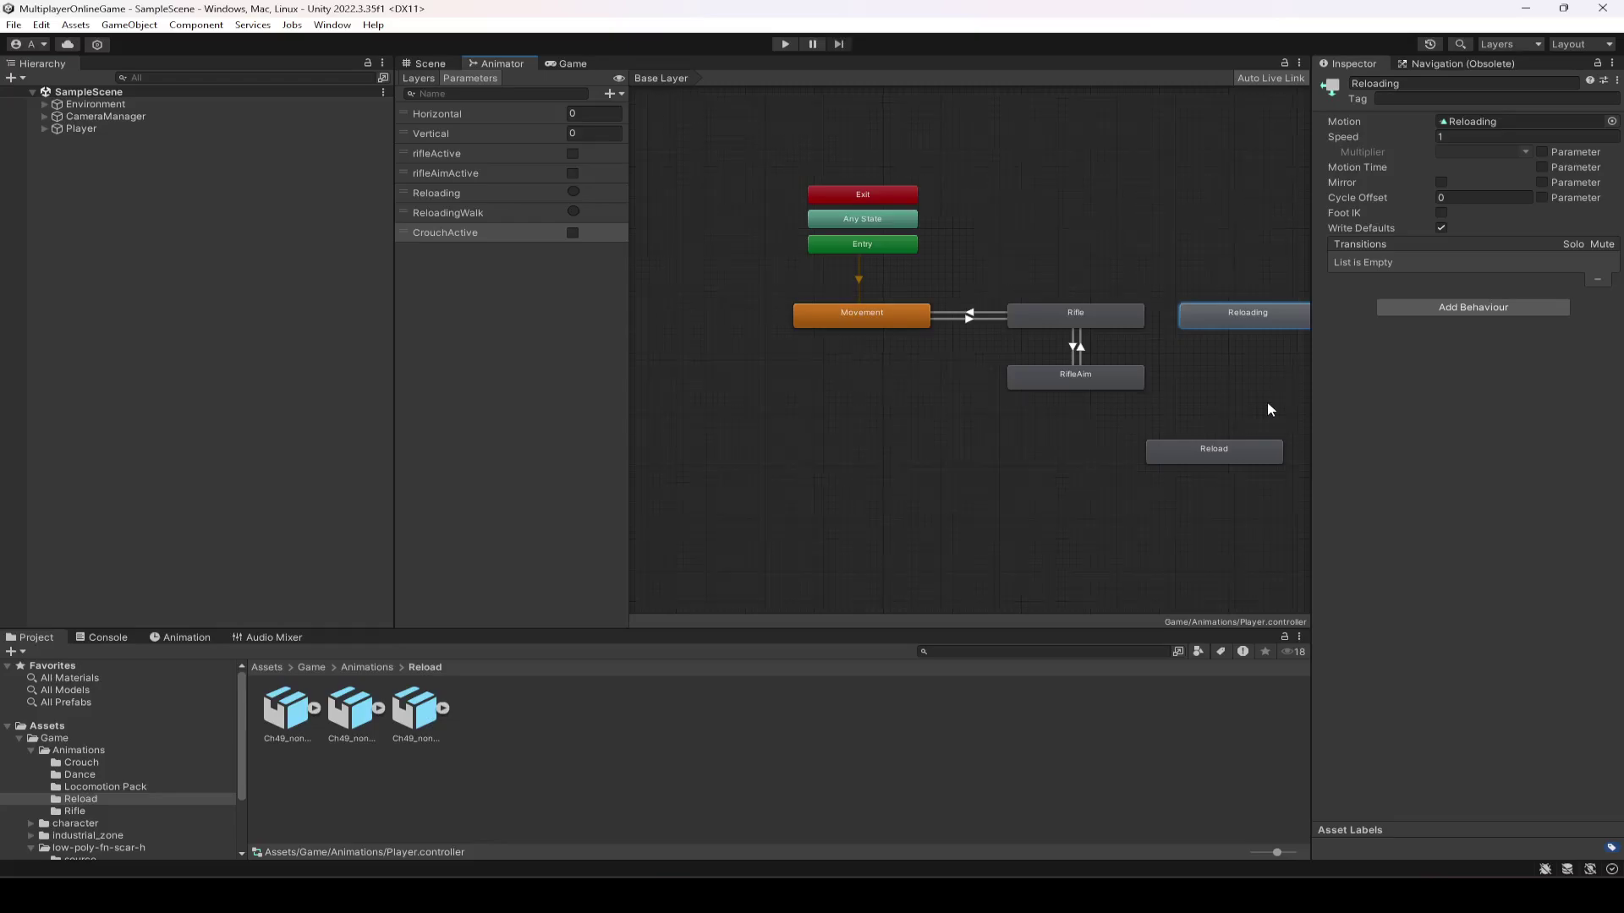
scroll(1266, 401, "down", 4)
scroll(1301, 405, "up", 2)
scroll(1302, 404, "down", 4)
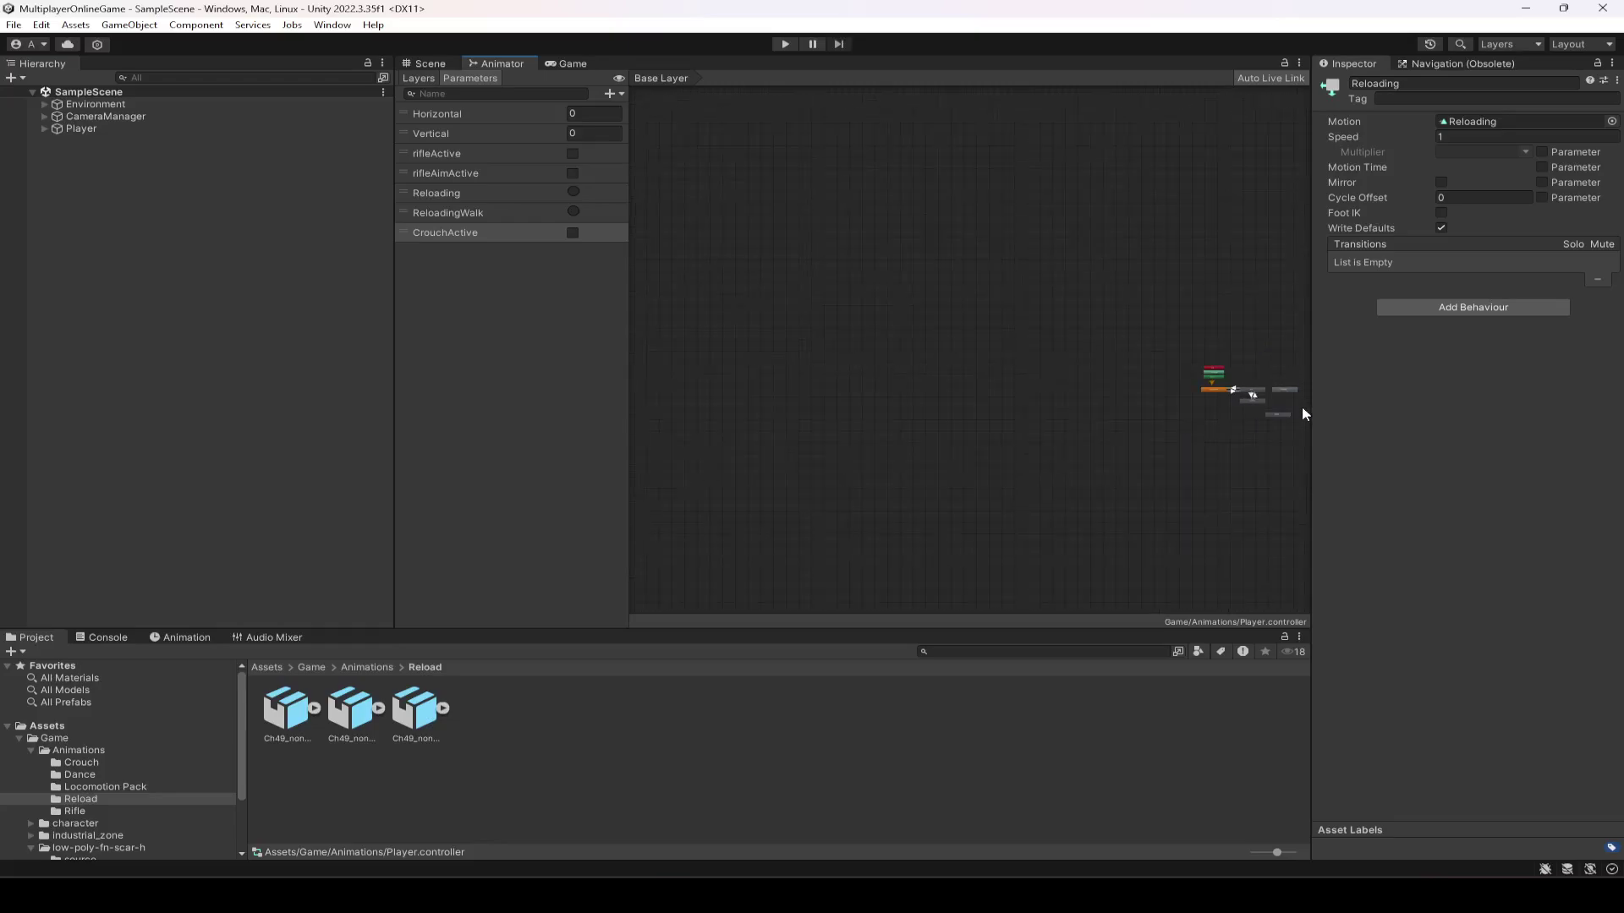
scroll(1306, 414, "up", 4)
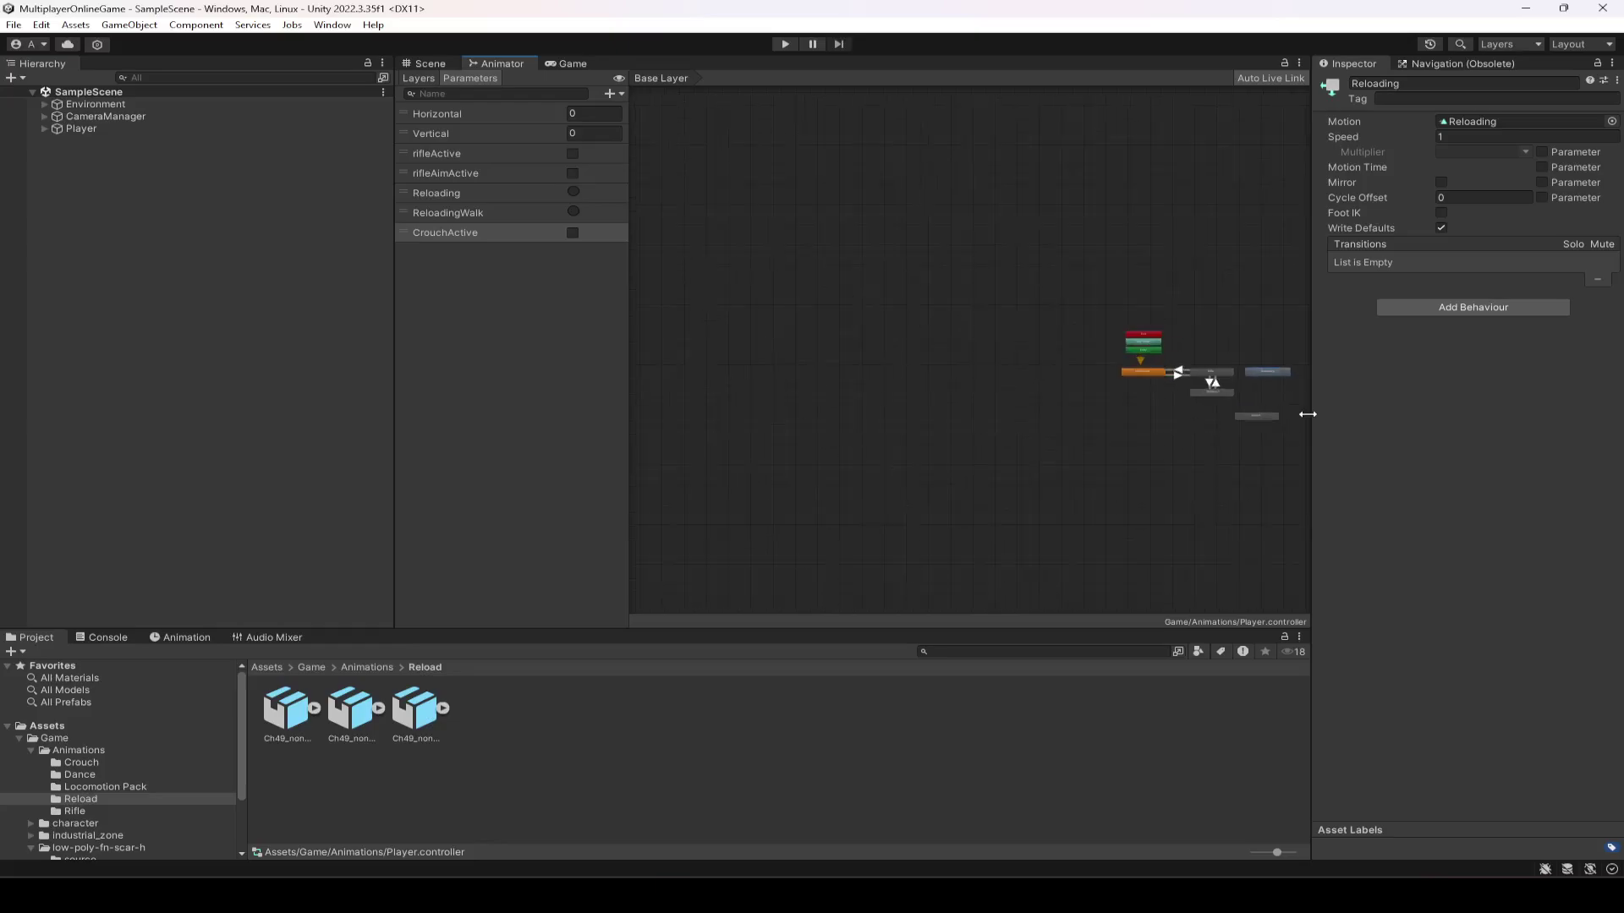
left_click_drag(1165, 424, 1226, 333)
left_click(1212, 267, "shift")
left_click(1211, 237)
left_click(1191, 301)
left_click_drag(1201, 203, 1210, 263)
left_click_drag(1211, 336, 1212, 343)
Step: Add transitions from both Reloading and Reload to the Rifle state
left_click(1167, 397)
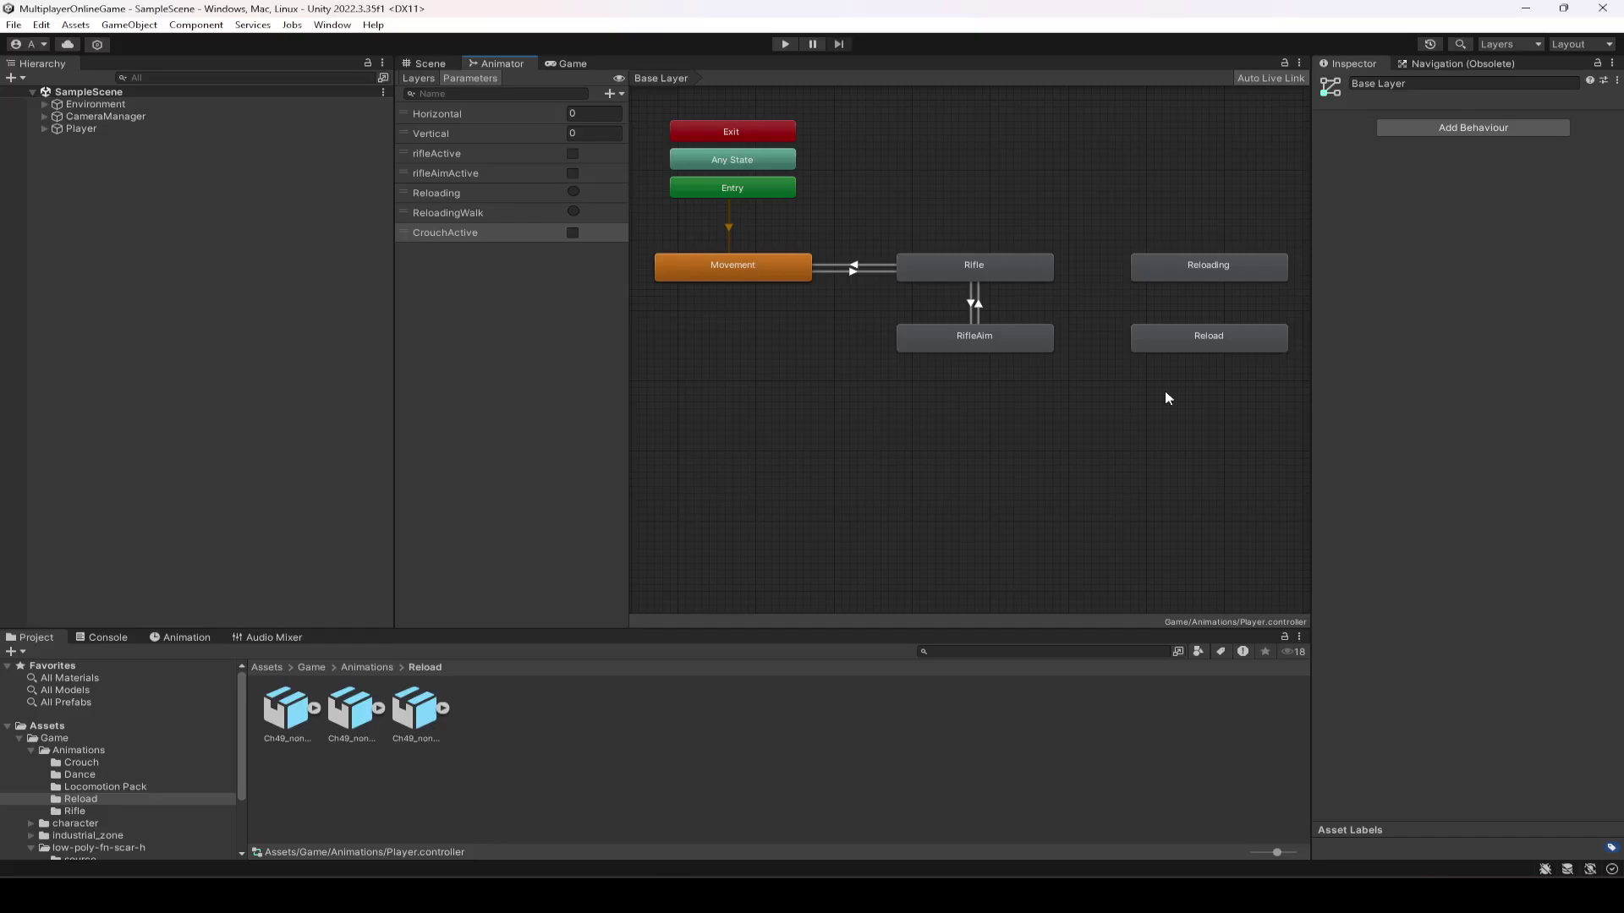
right_click(1194, 270)
left_click(1250, 278)
left_click(1021, 265)
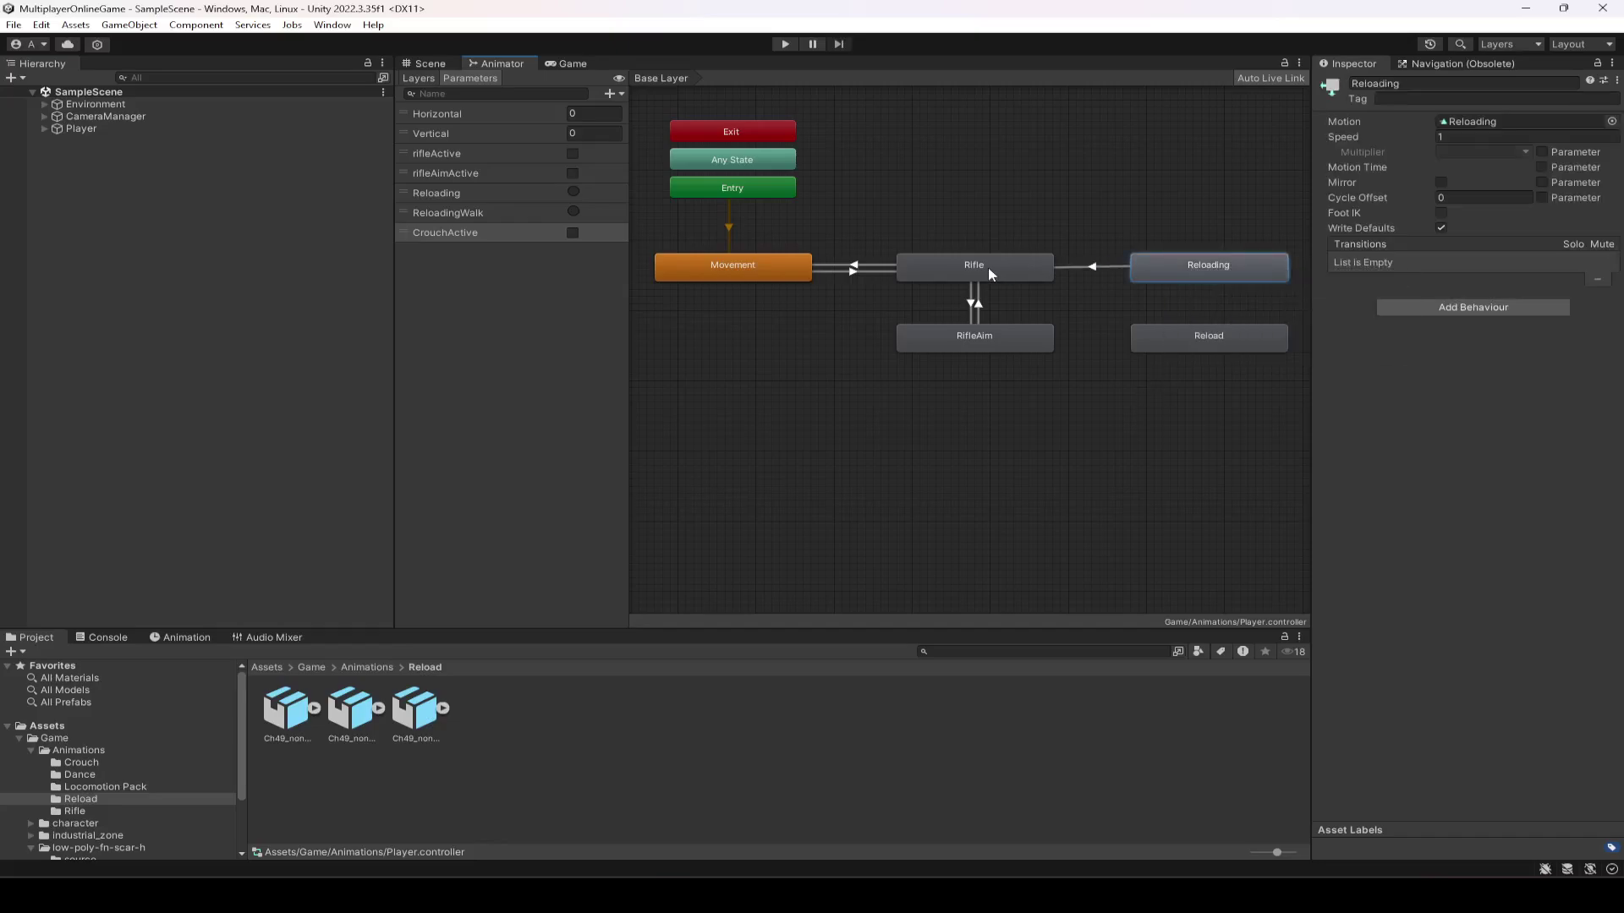
right_click(1157, 333)
left_click(1207, 347)
left_click(1012, 266)
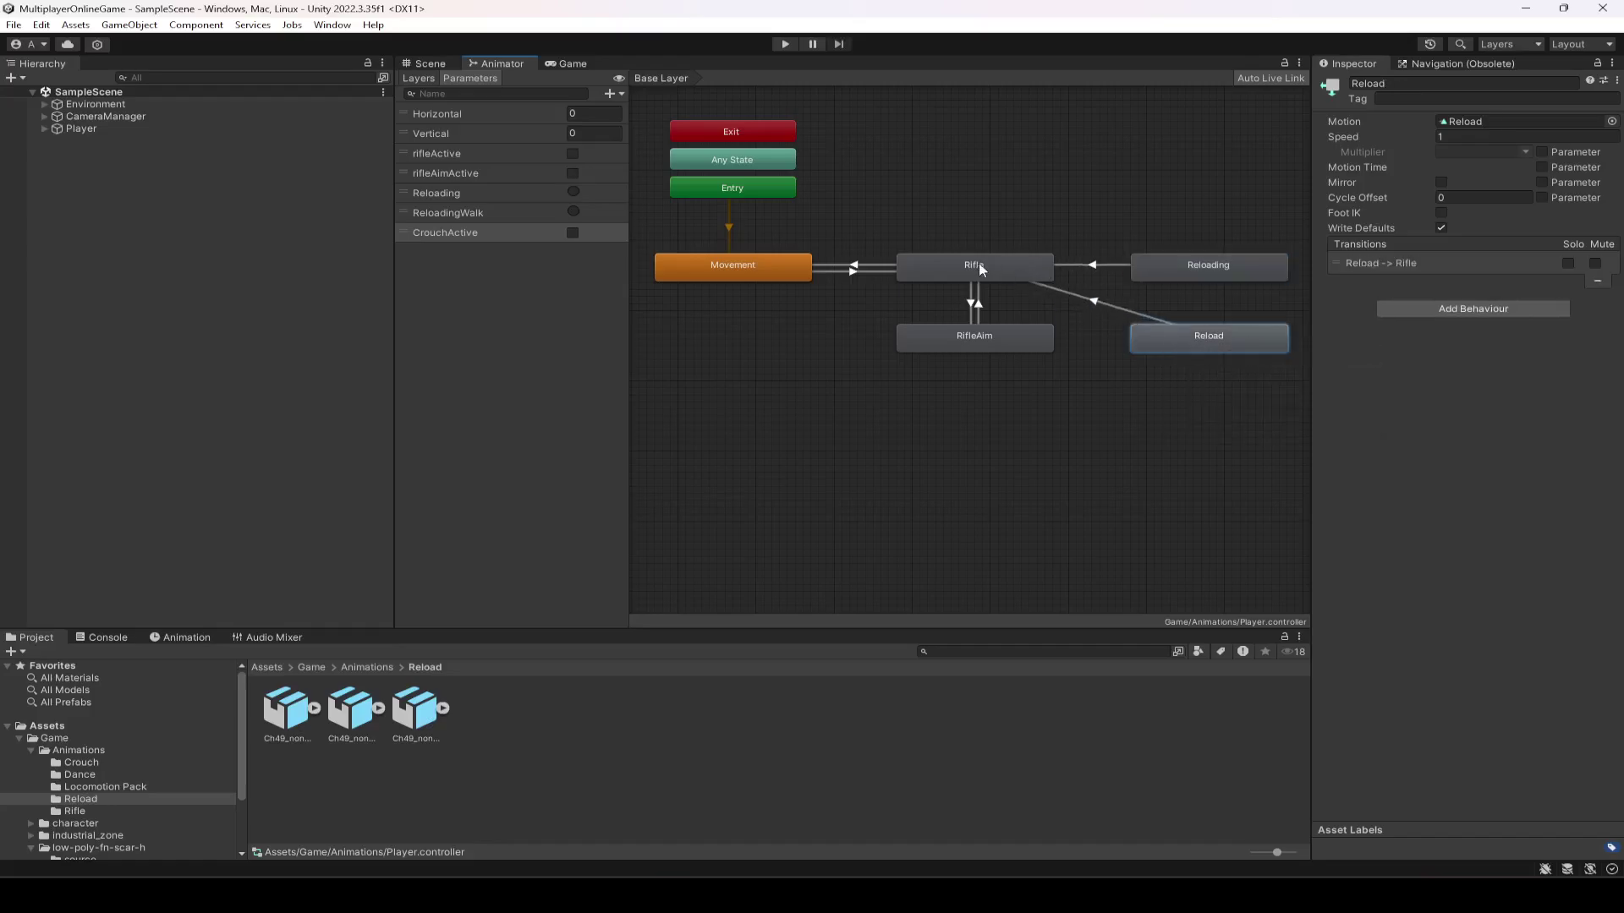
Step: Add transitions from both Reloading and Reload to the RifleAim state
right_click(1181, 262)
left_click(1226, 276)
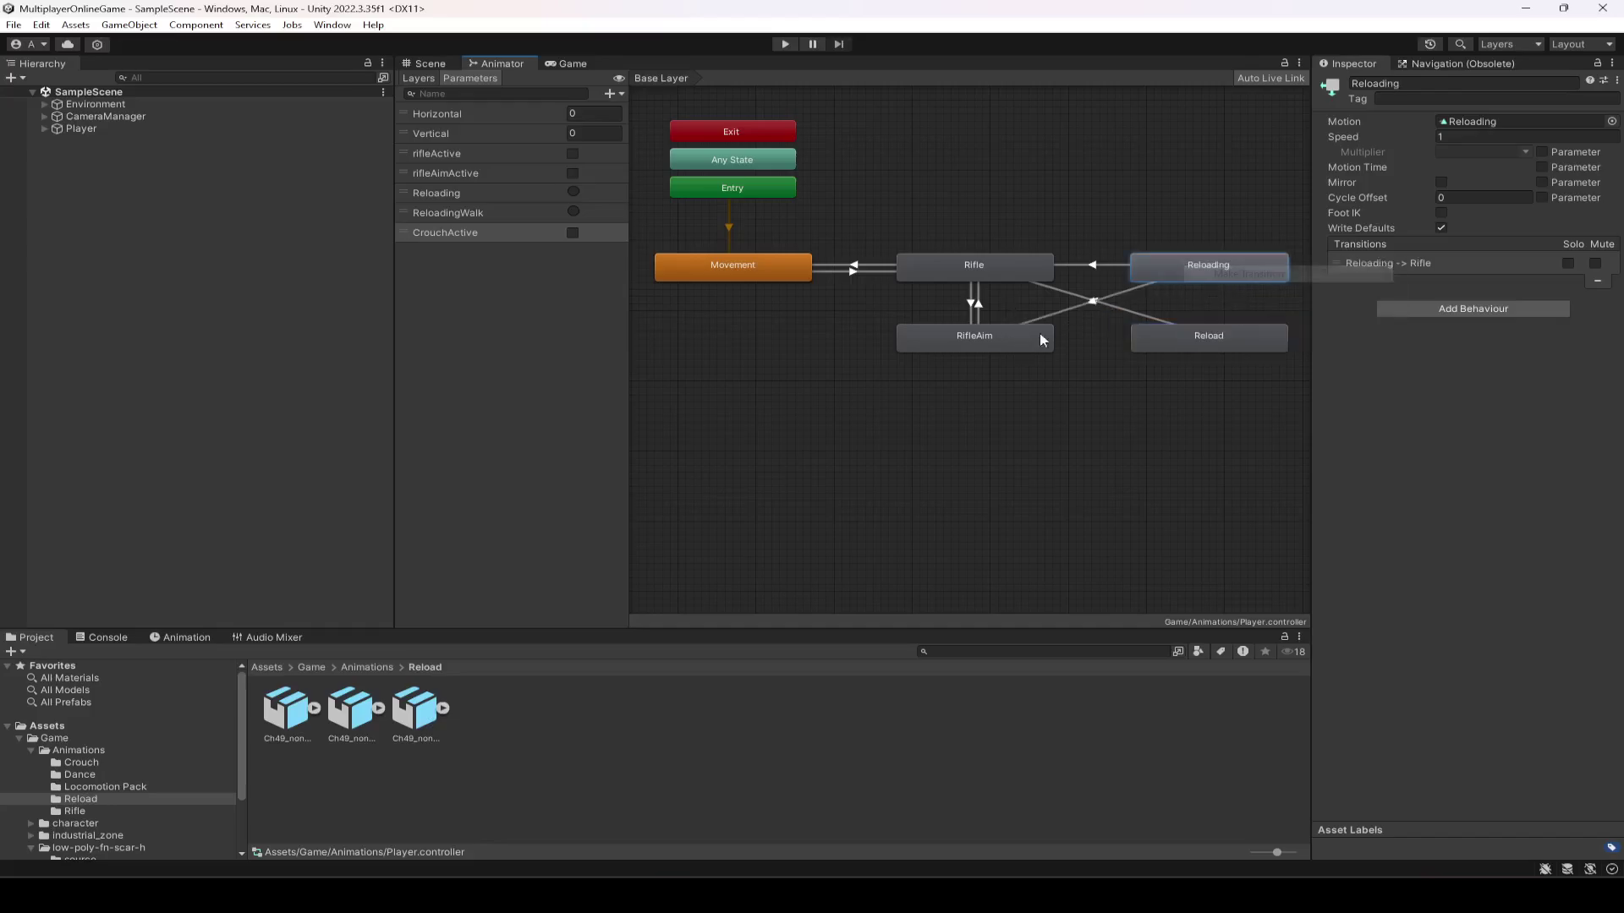
left_click(994, 342)
right_click(1179, 334)
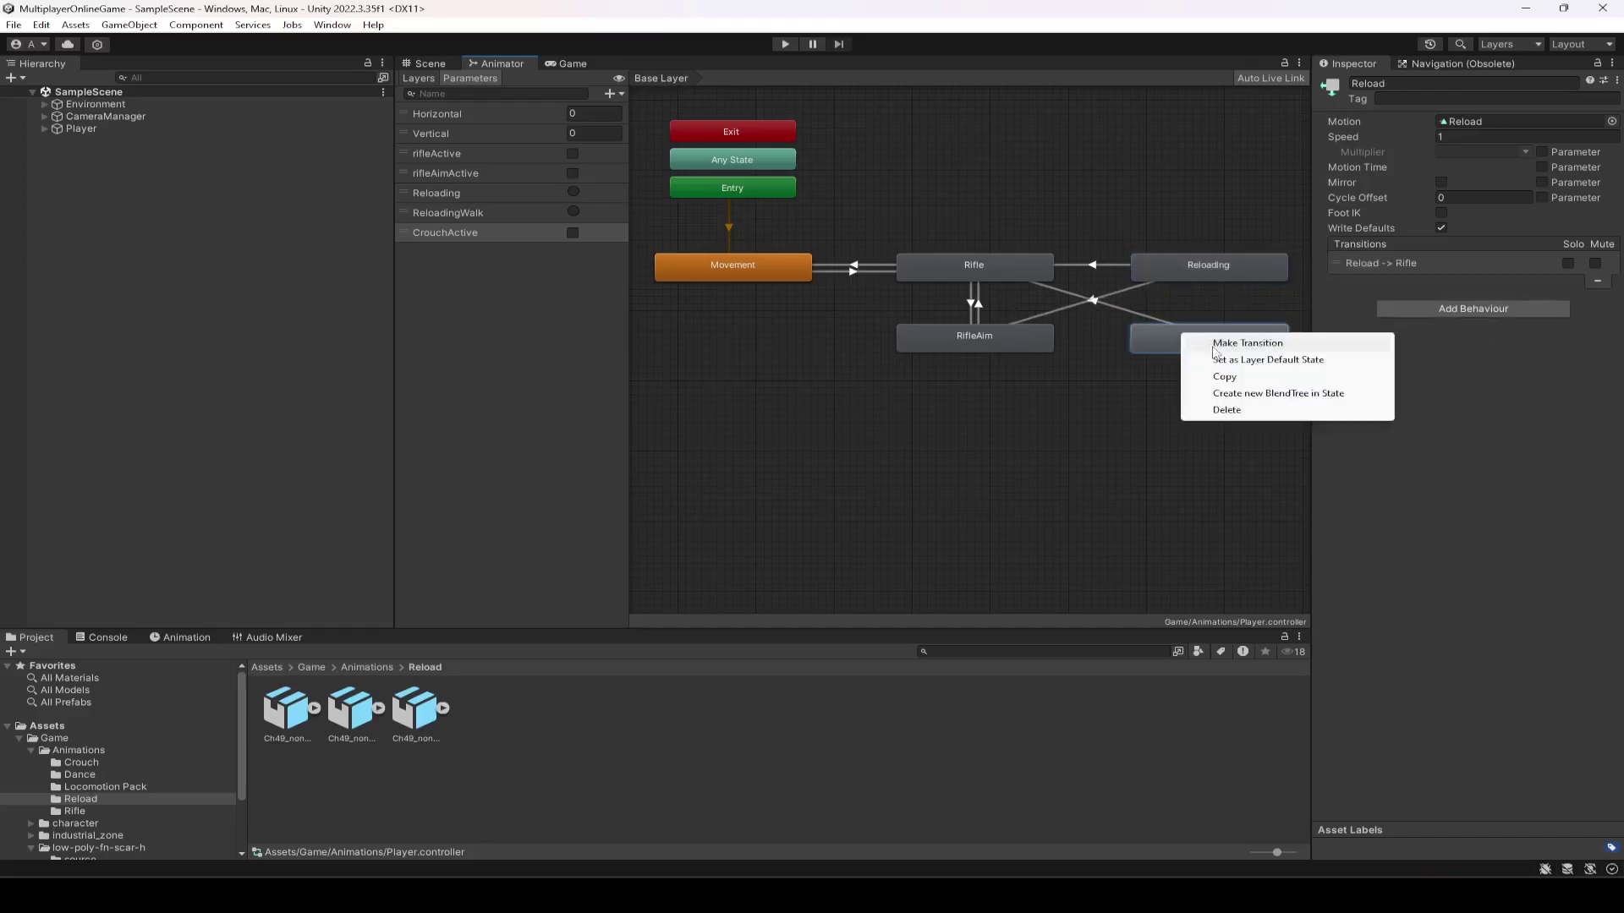
left_click(1247, 343)
left_click(976, 340)
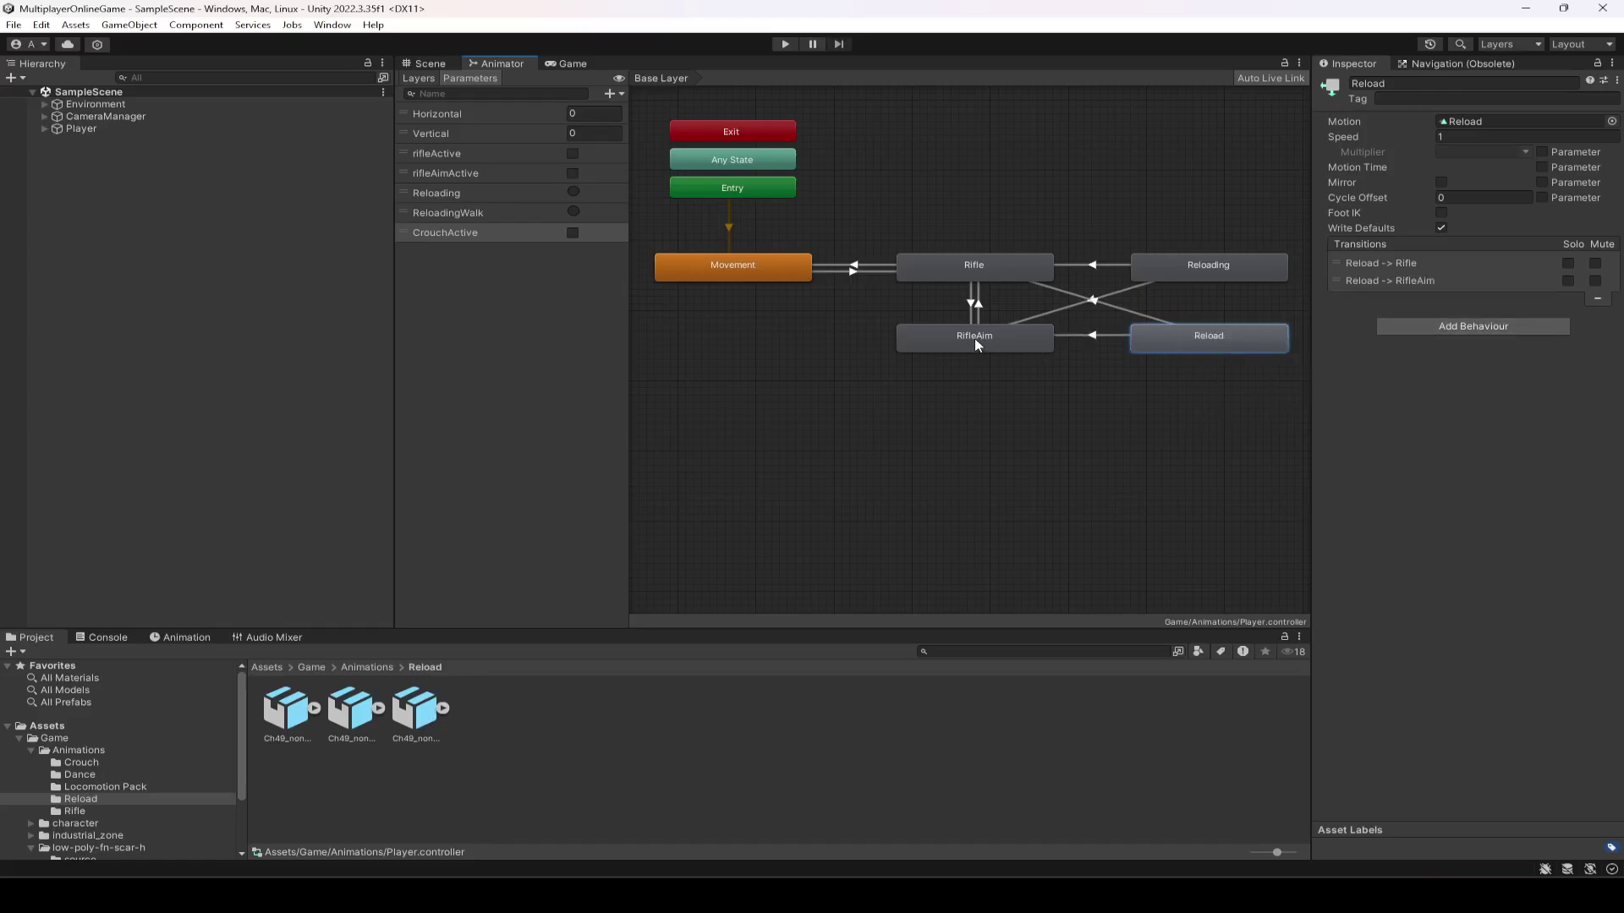
Step: Preview the Reloading clip and rename the Reloading state to ReloadingIdle
double_click(1218, 265)
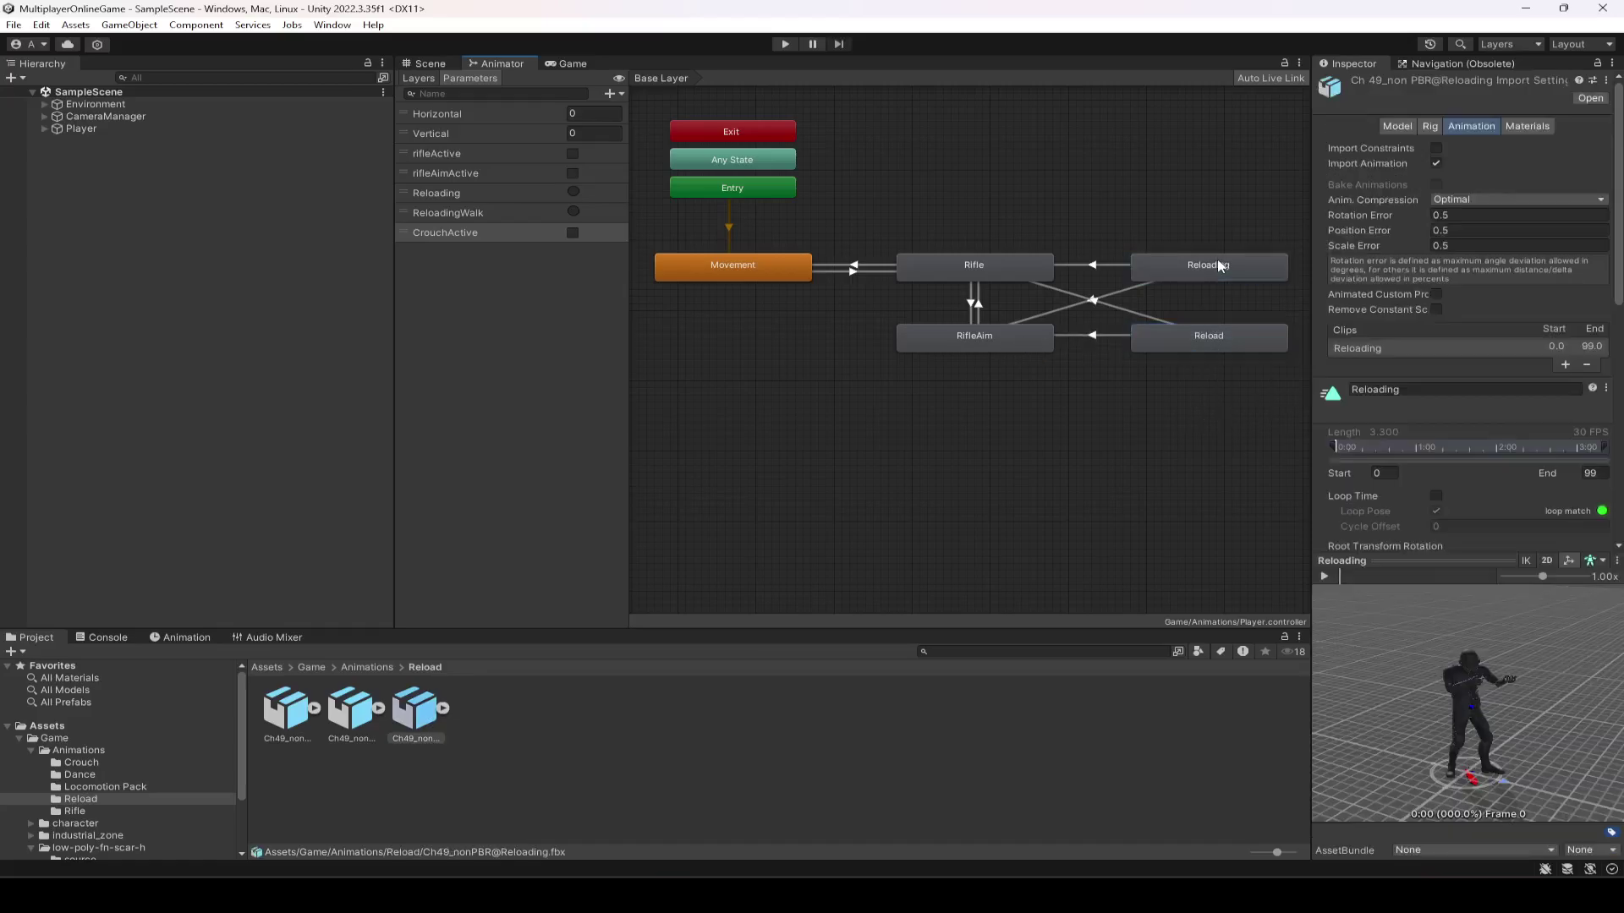
left_click(1331, 577)
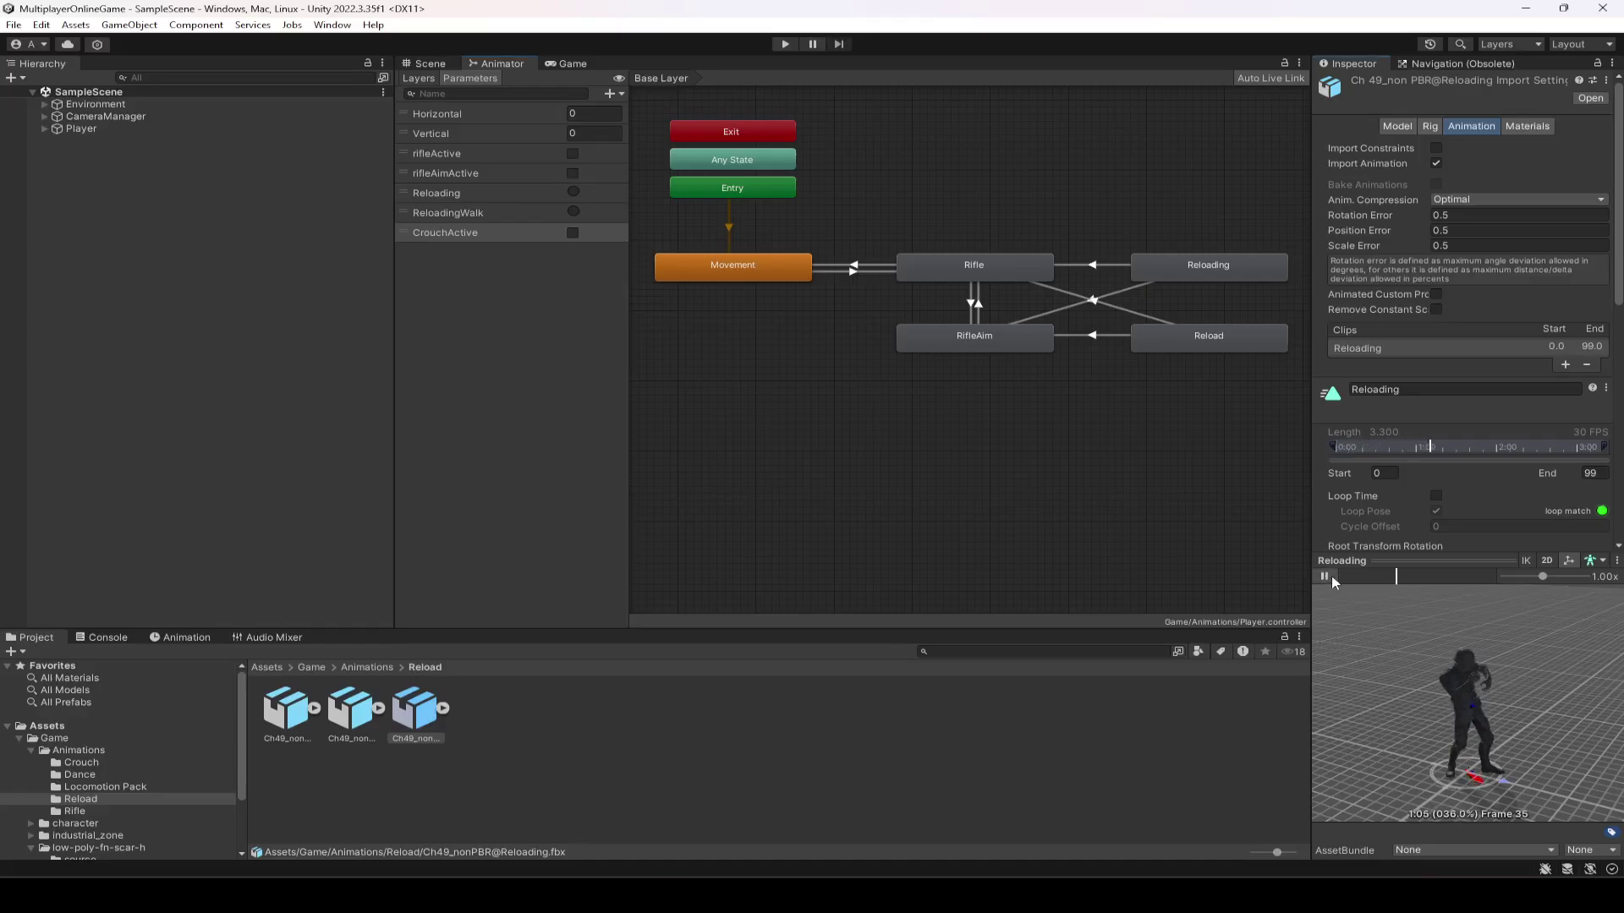
left_click(1331, 575)
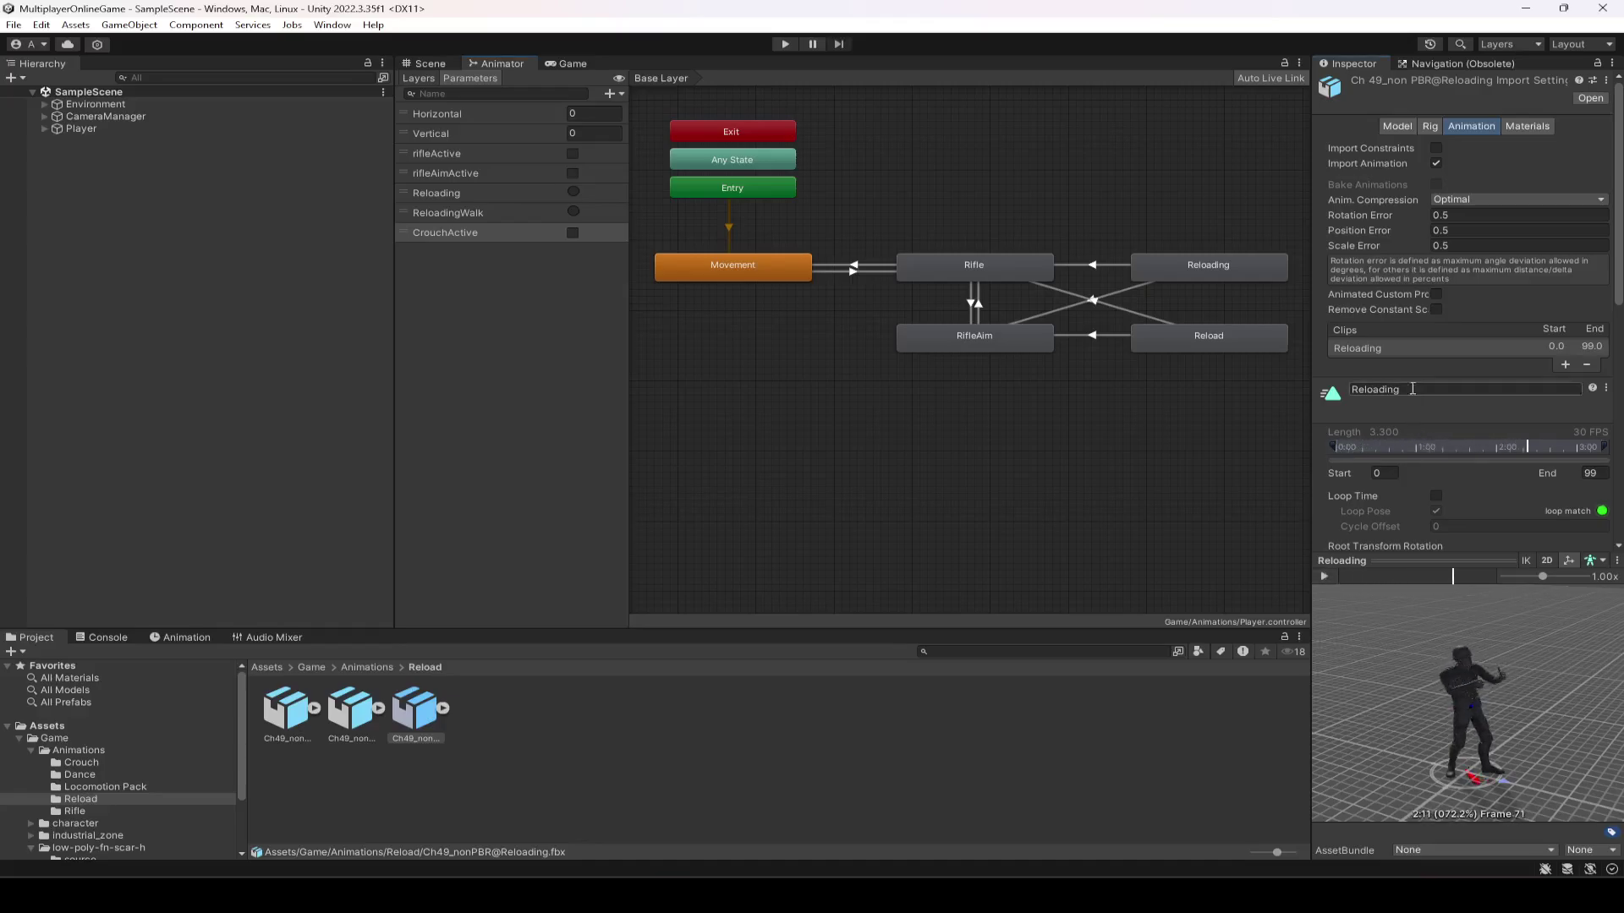
left_click(1221, 279)
left_click(1421, 83)
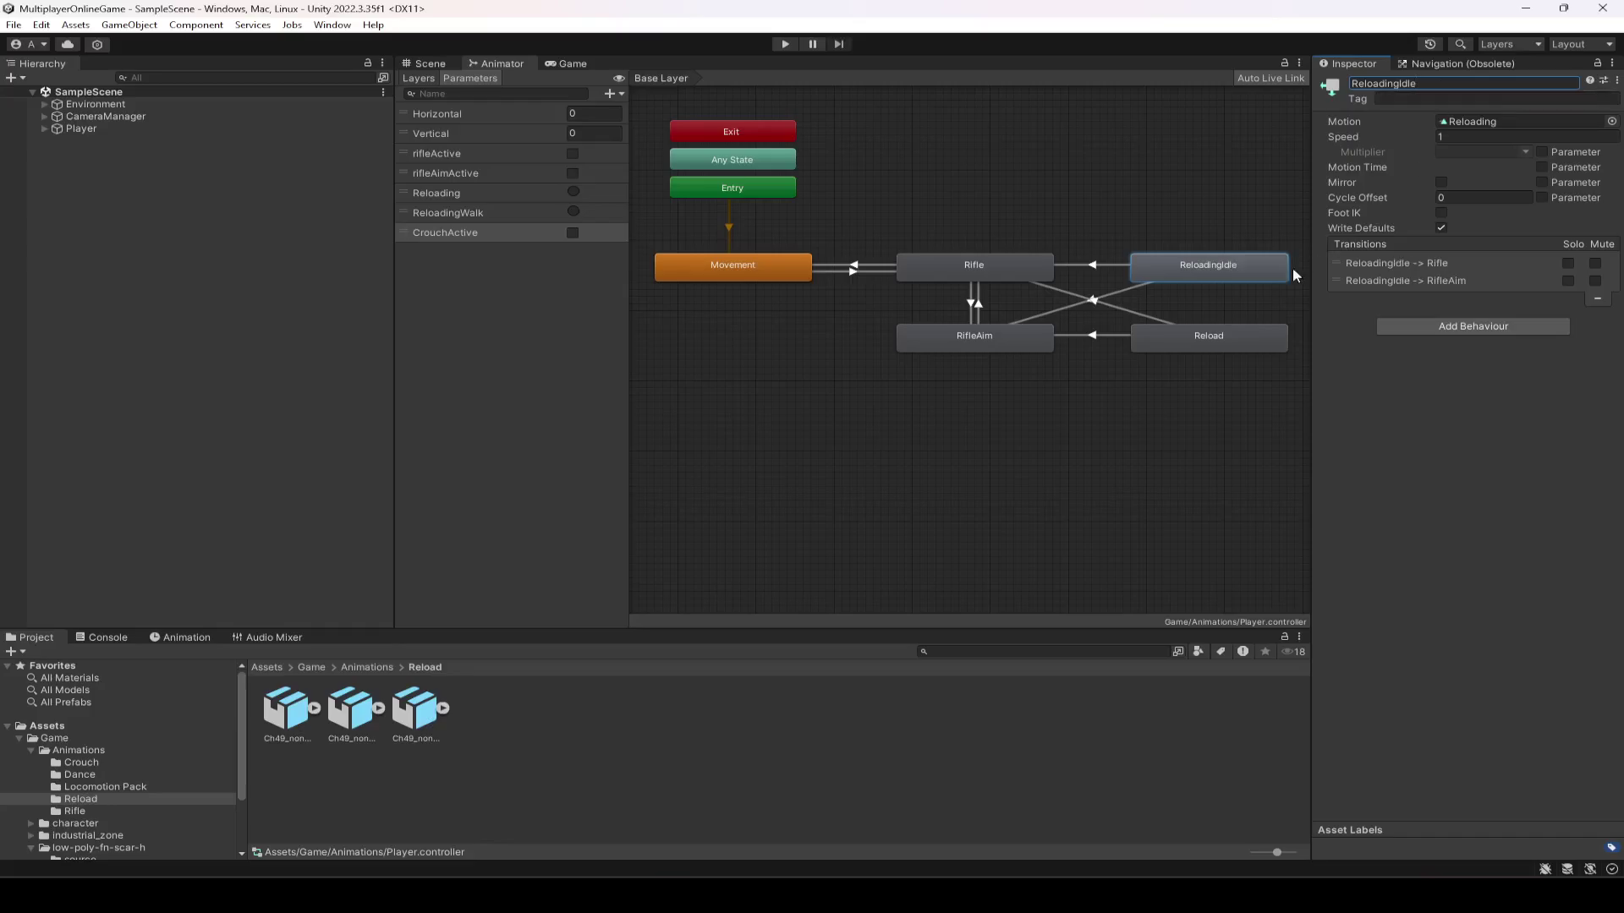
Step: Rename the two Reload states to IdleReload and WalkReload
key("BackSpace")
type("IdleReload")
key("Return")
left_click(1208, 336)
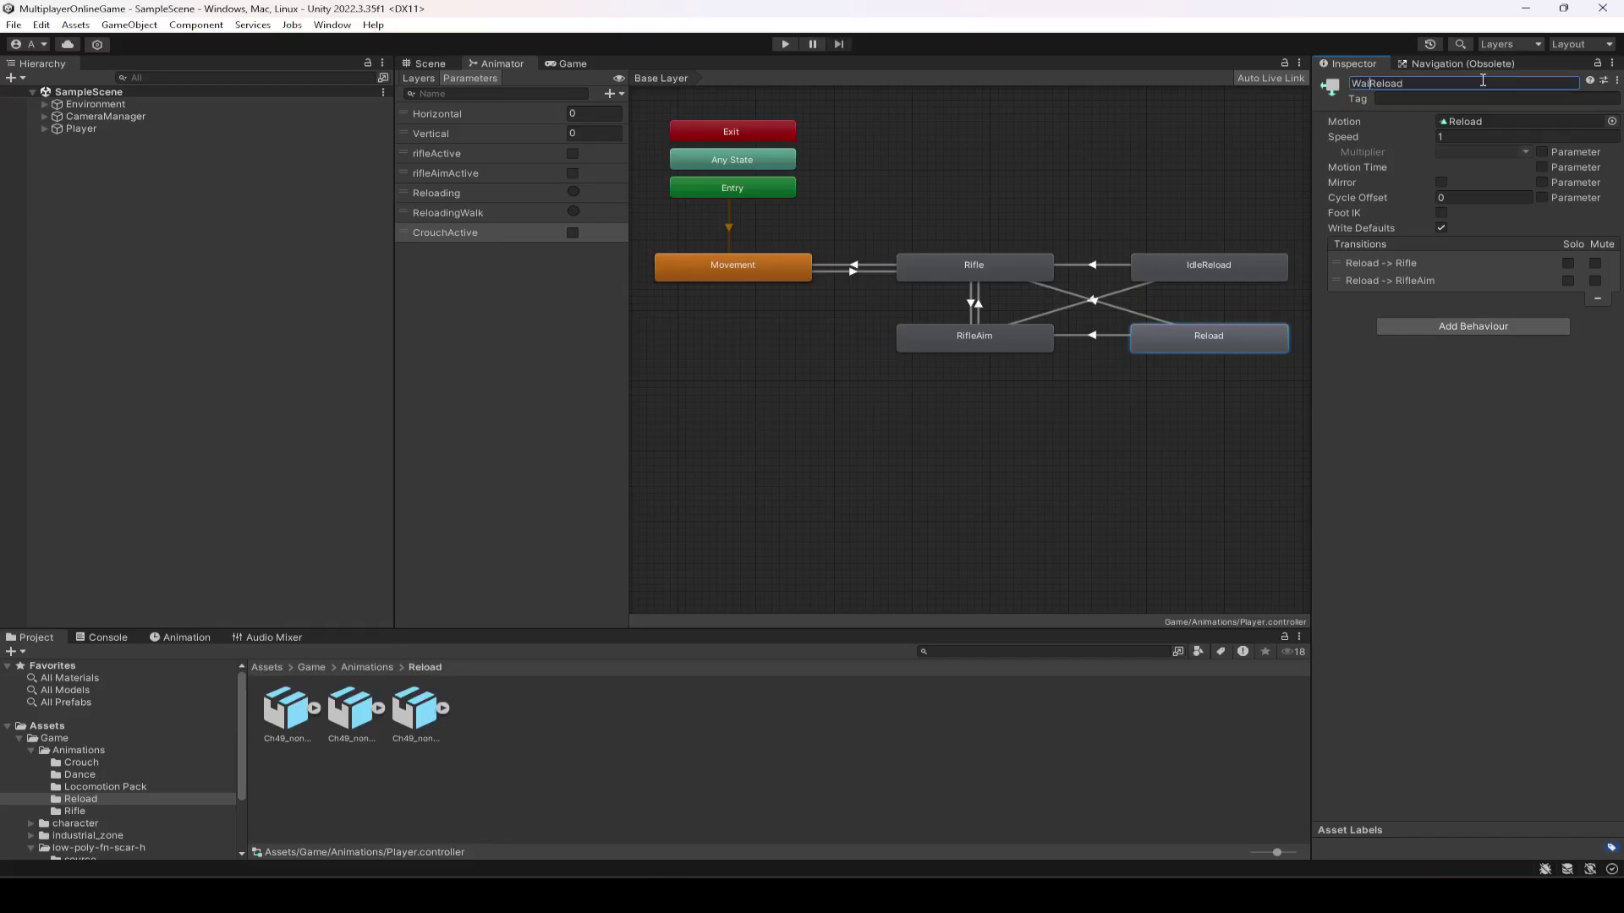
left_click(1170, 440)
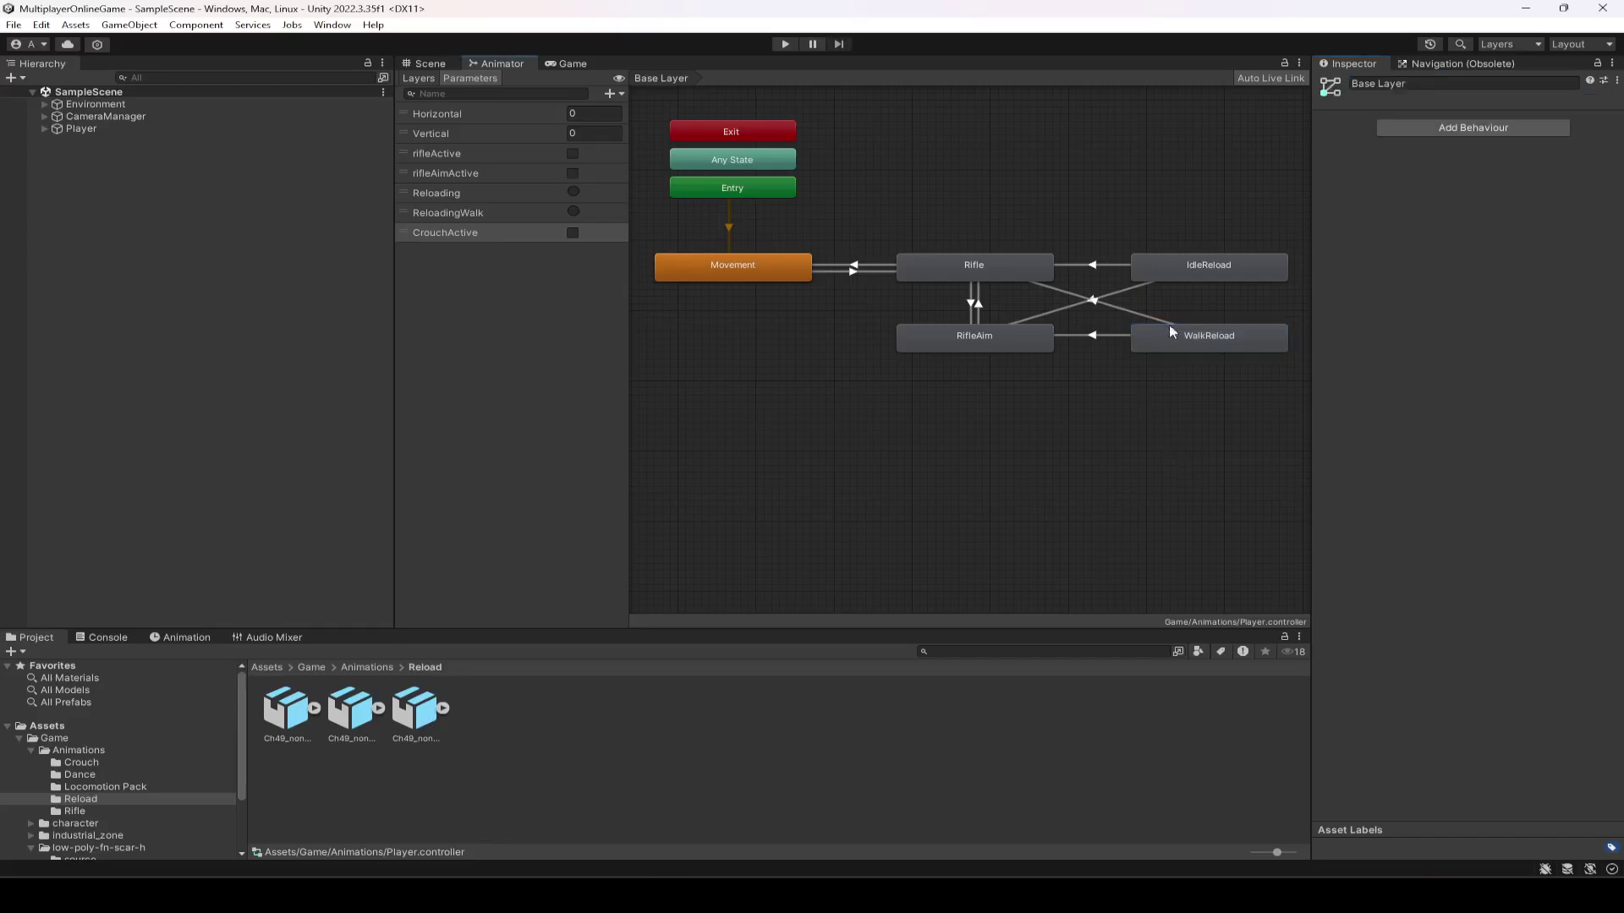
Step: Spread IdleReload and WalkReload apart, check the WalkReload→RifleAim transition, and return to the Scene view
left_click_drag(1167, 266, 1192, 212)
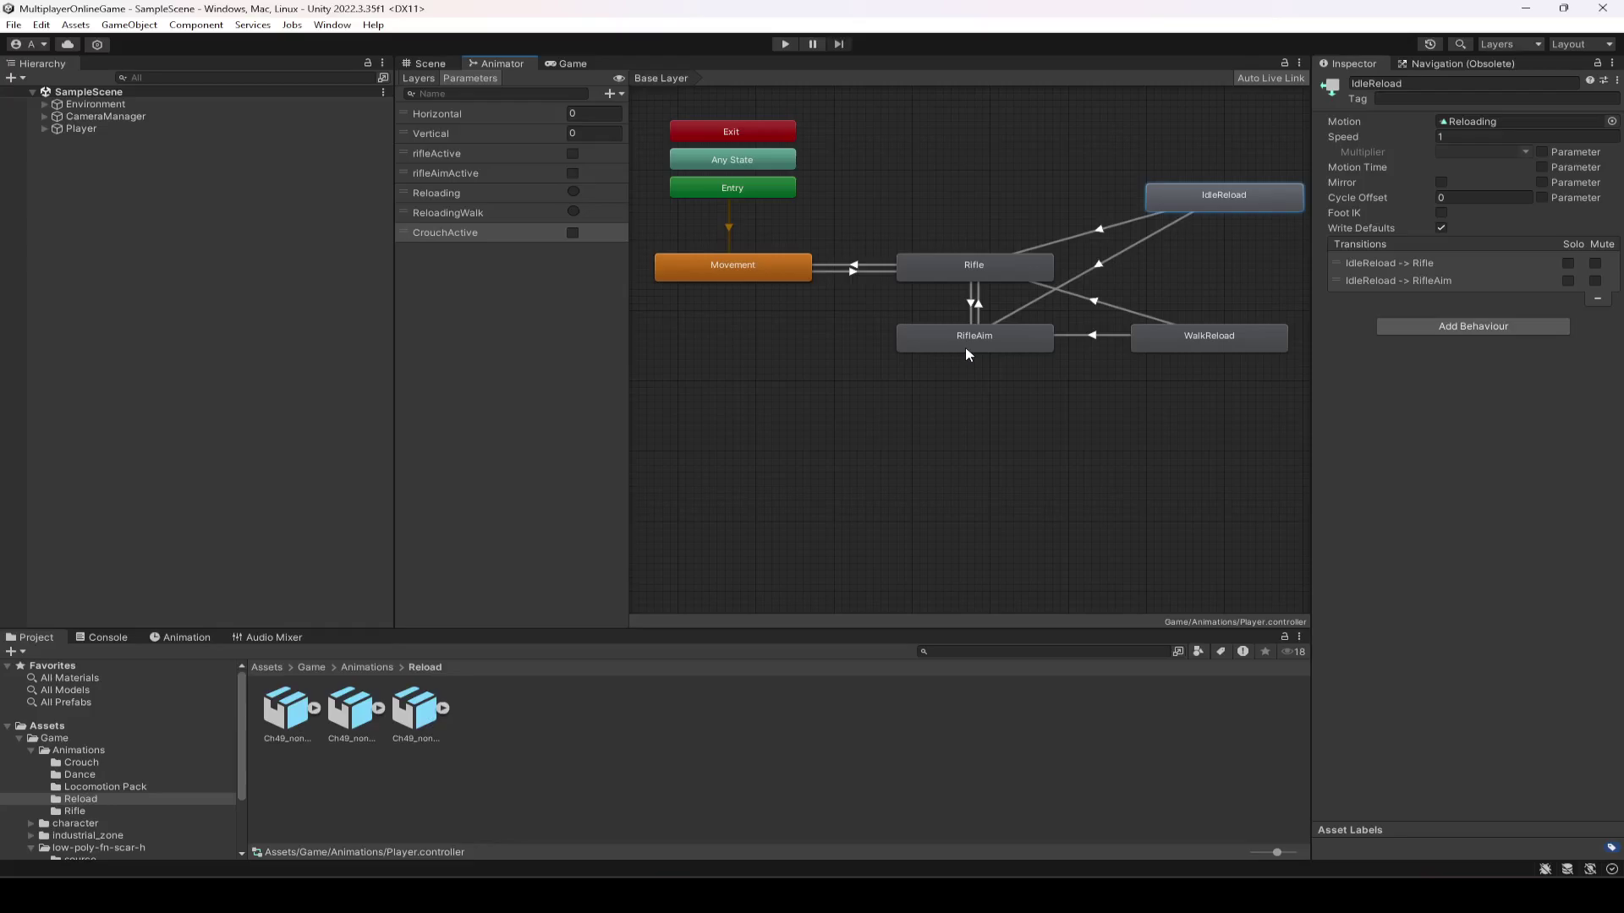
mouse_move(1180, 340)
left_mouse_down()
mouse_move(1247, 318)
mouse_move(1190, 350)
left_mouse_up()
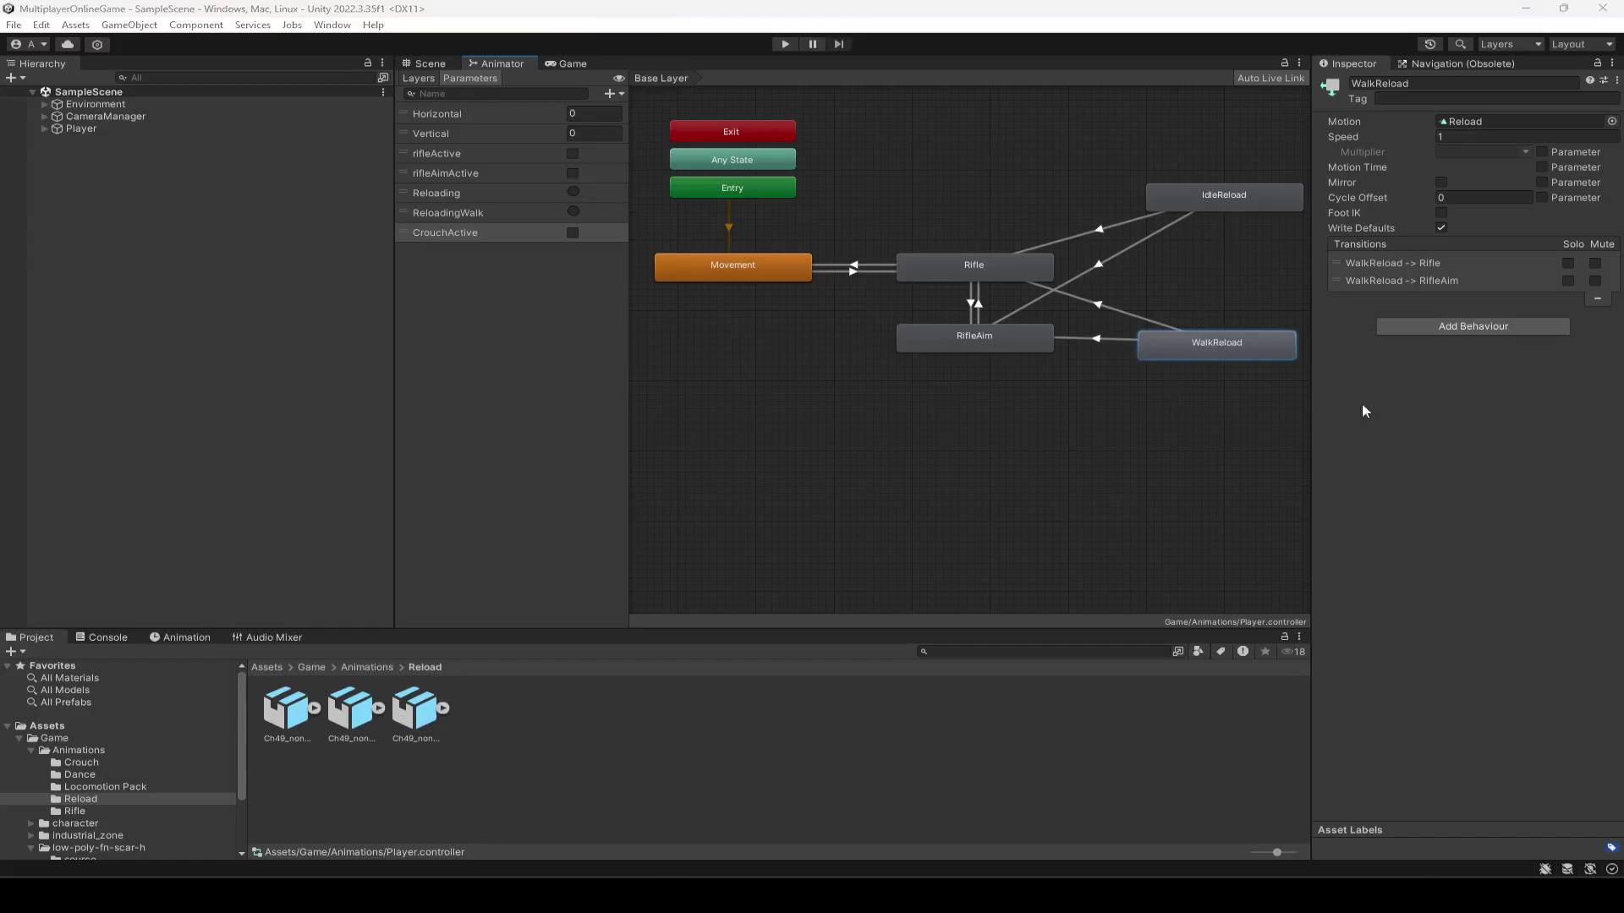
left_click(1118, 337)
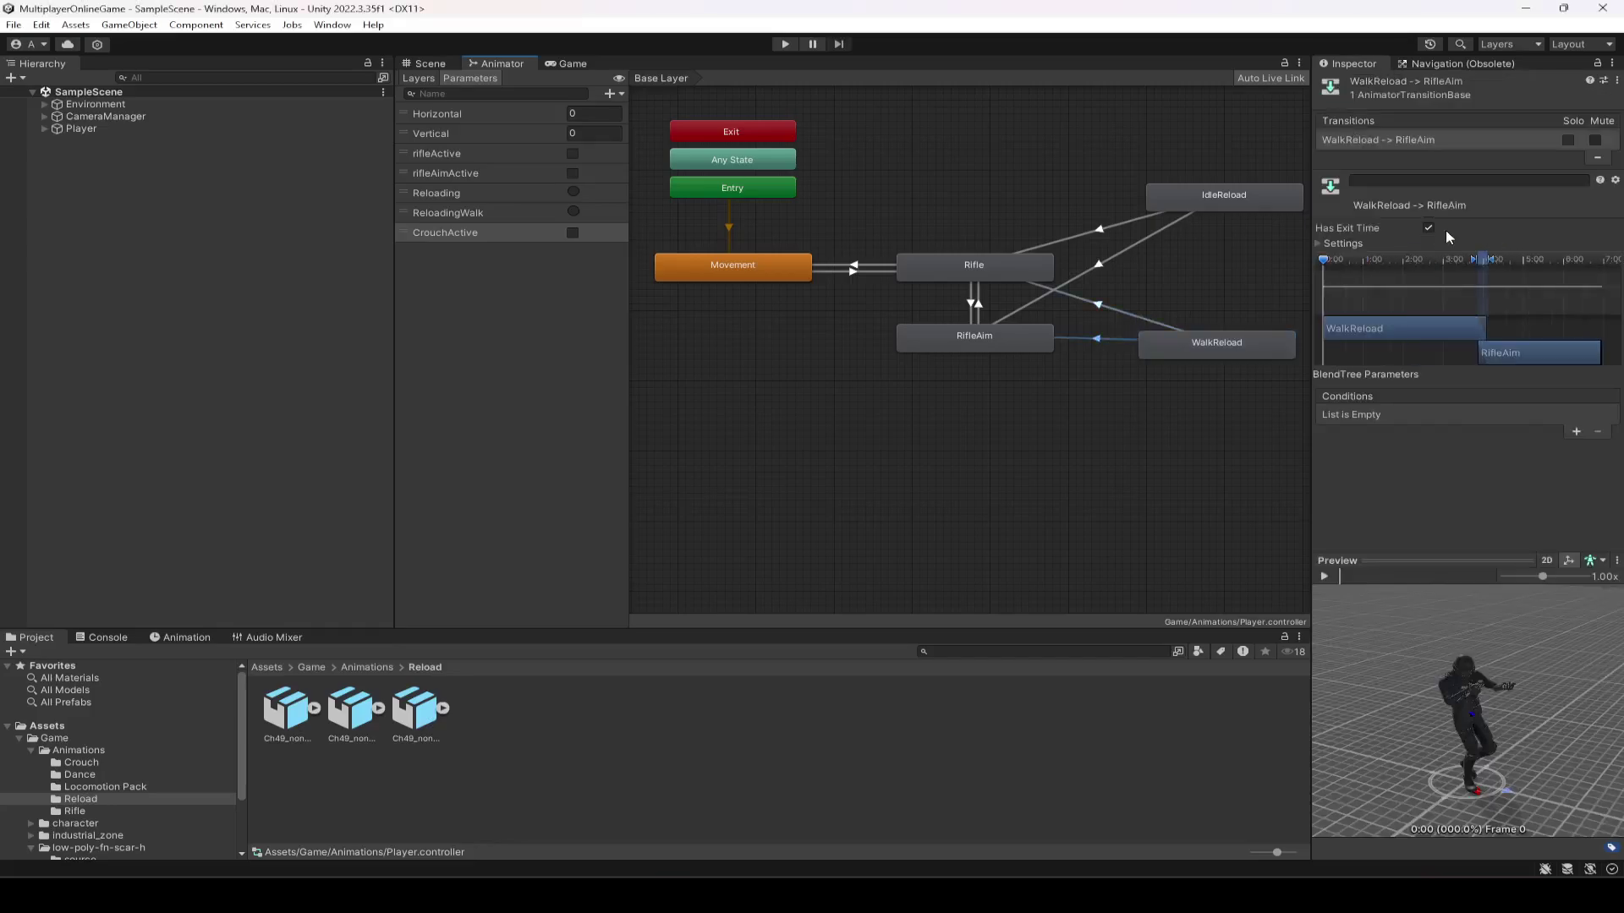
left_click(1046, 462)
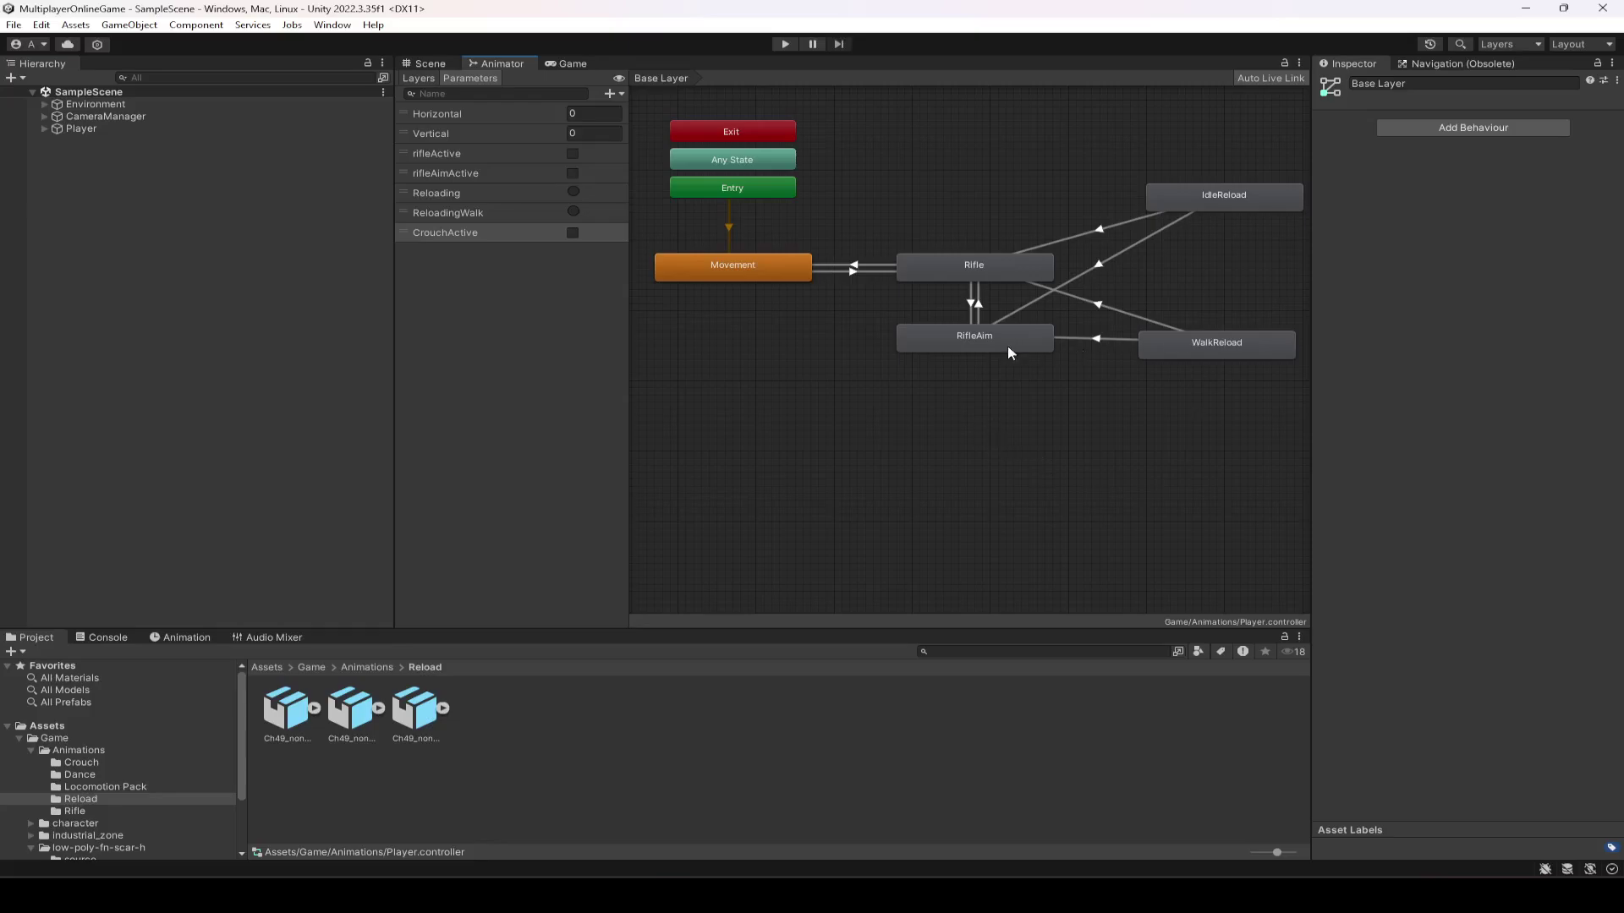
left_click(425, 64)
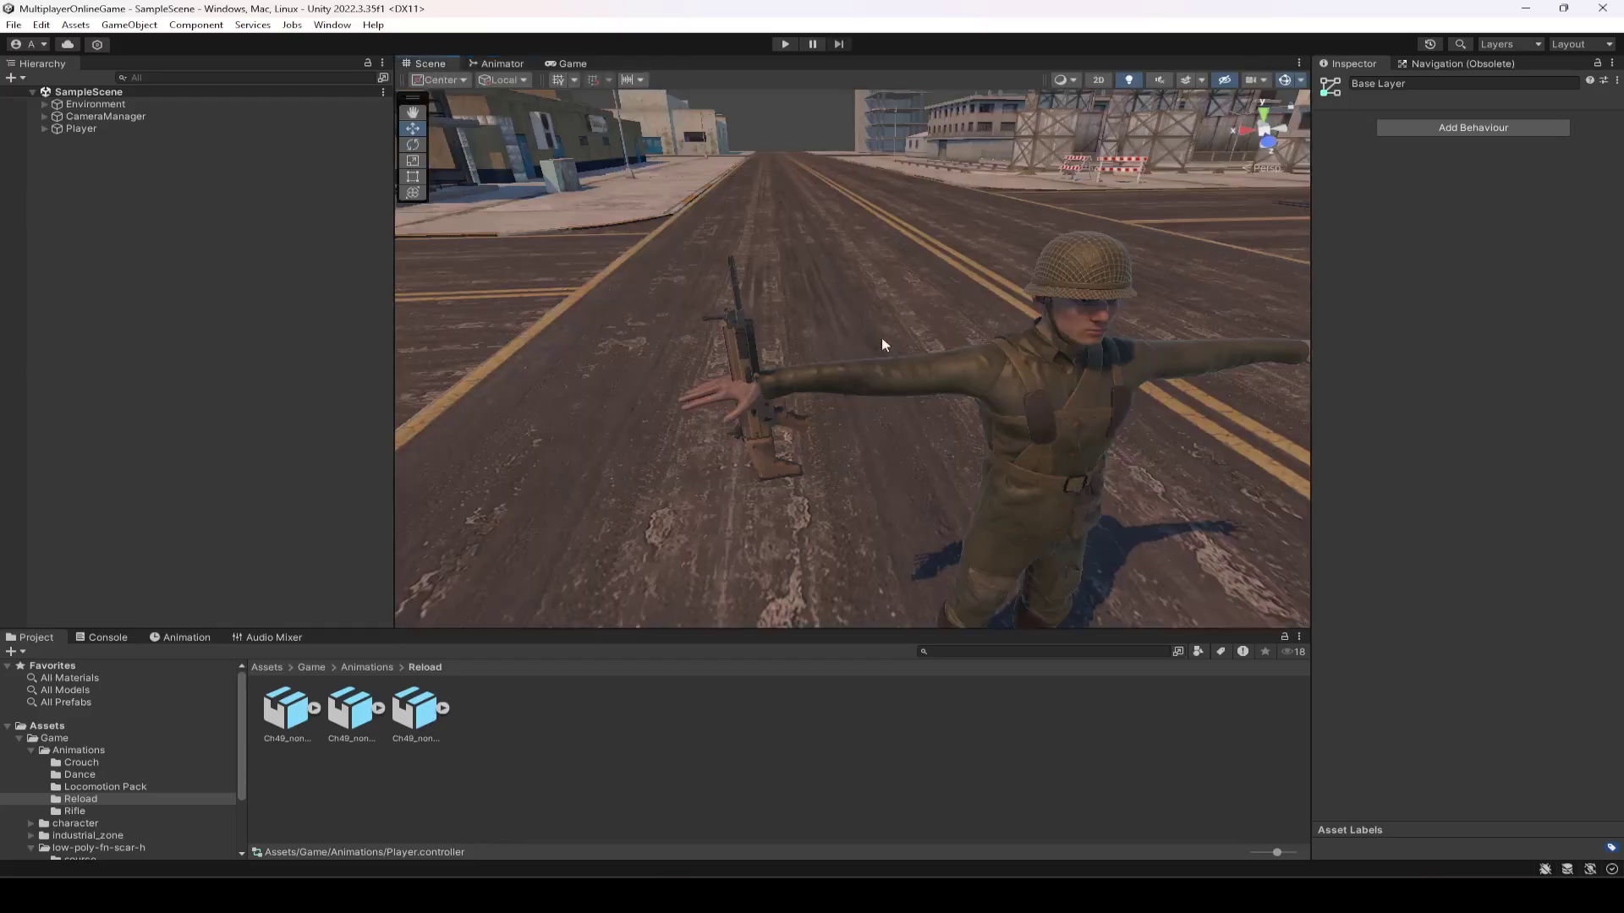
Step: Add the Rifle Aiming Idle clip from the Rifle folder as a state and set it as Base Layer default
left_click(503, 65)
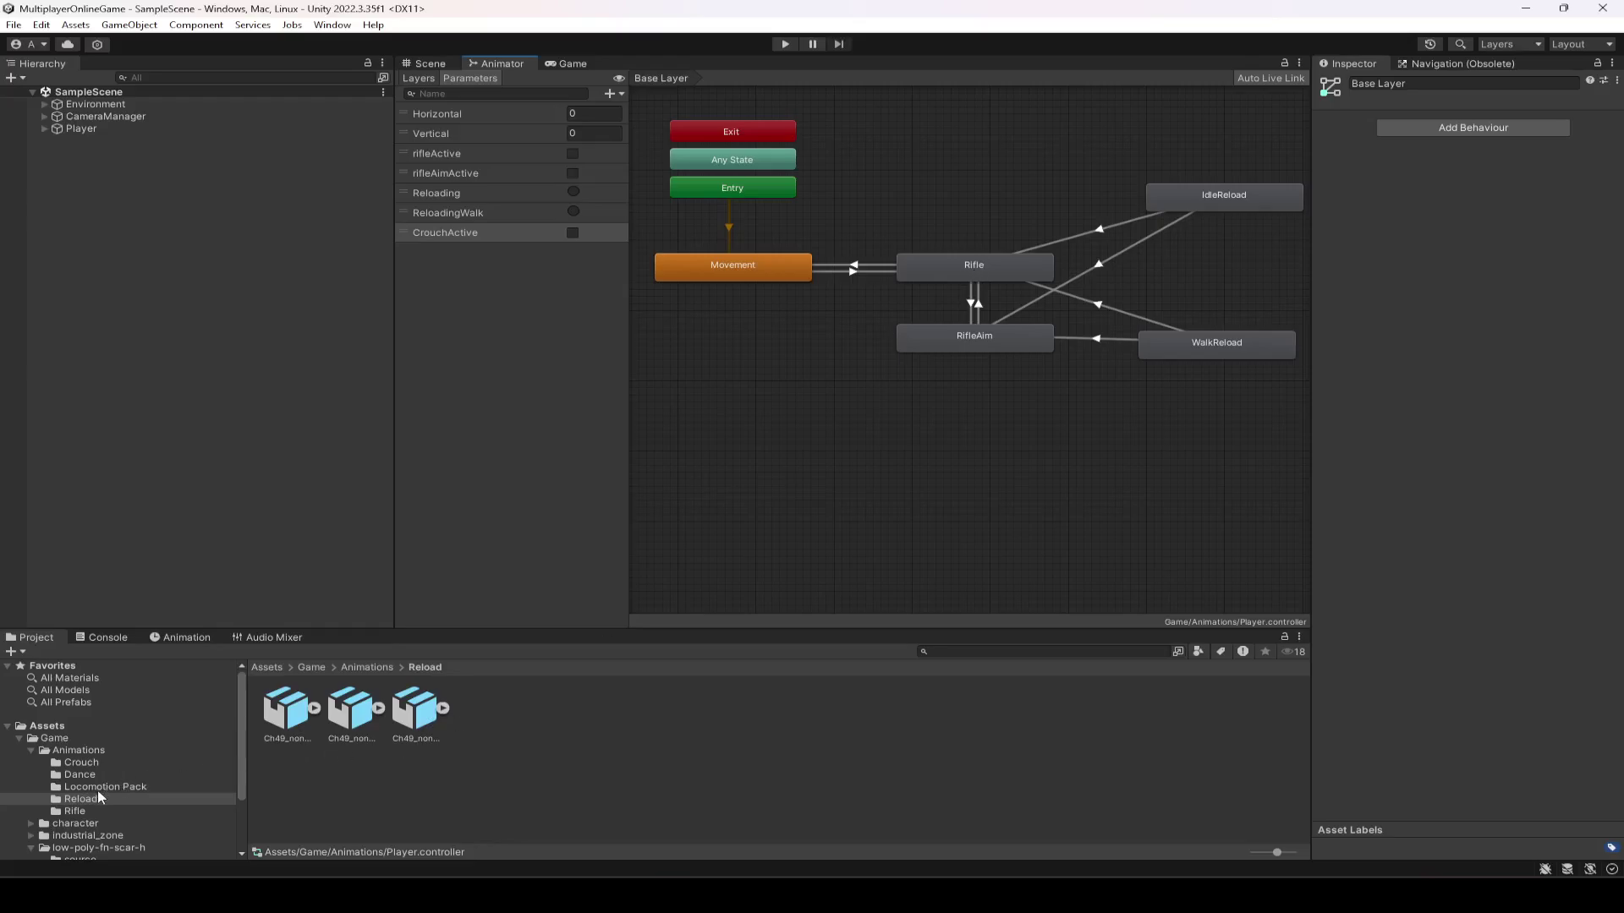
left_click(75, 812)
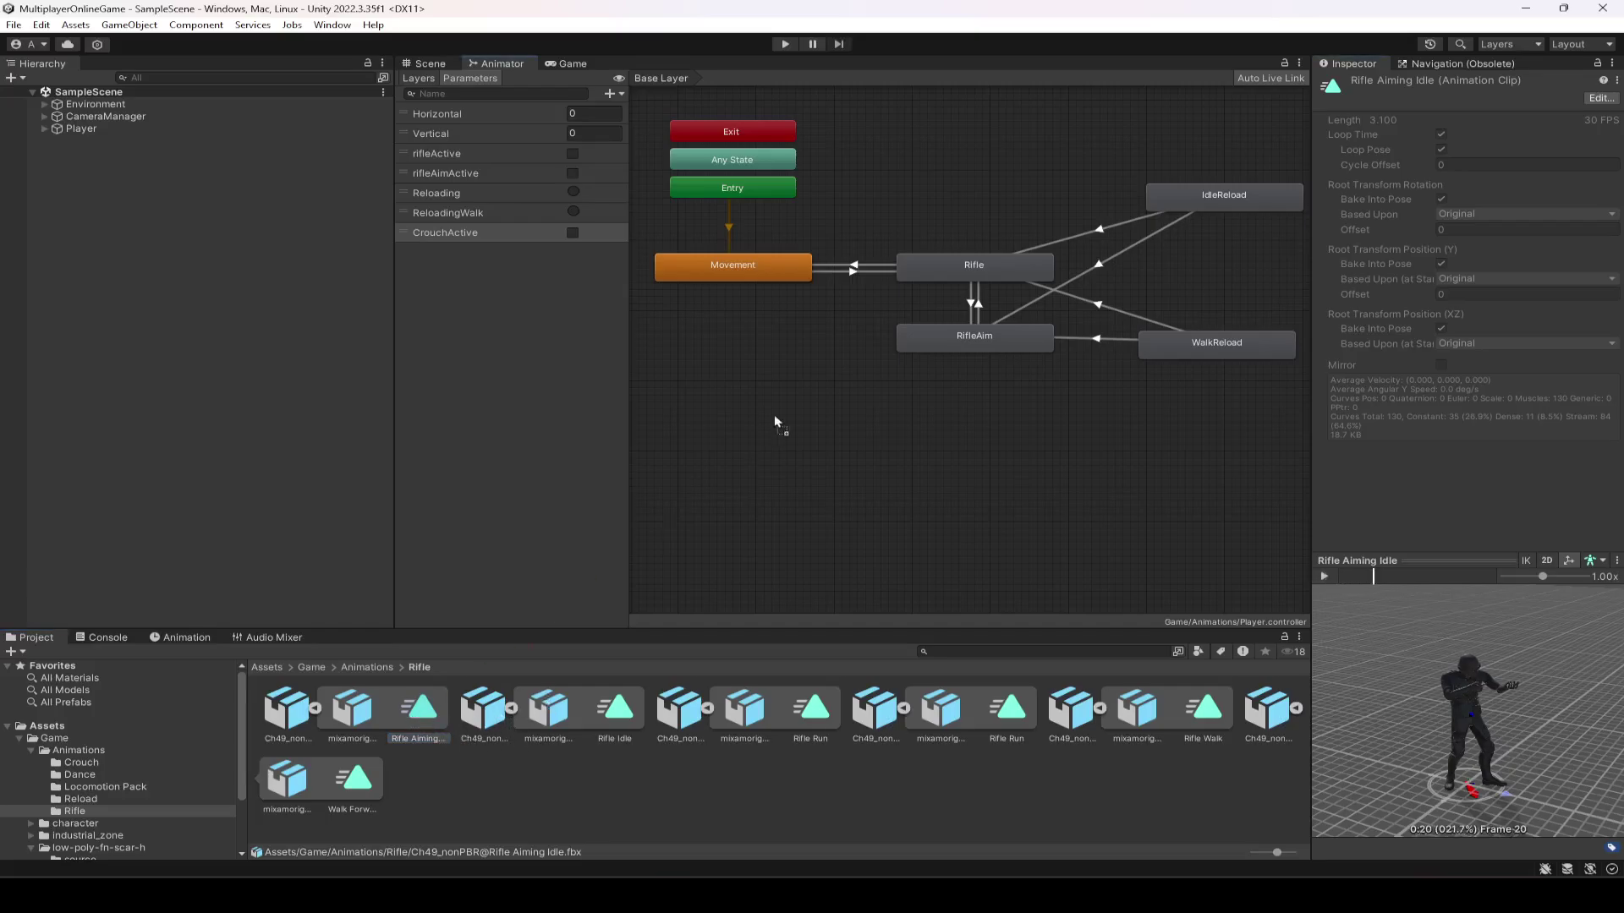
left_click(730, 407)
right_click(742, 408)
left_click(795, 435)
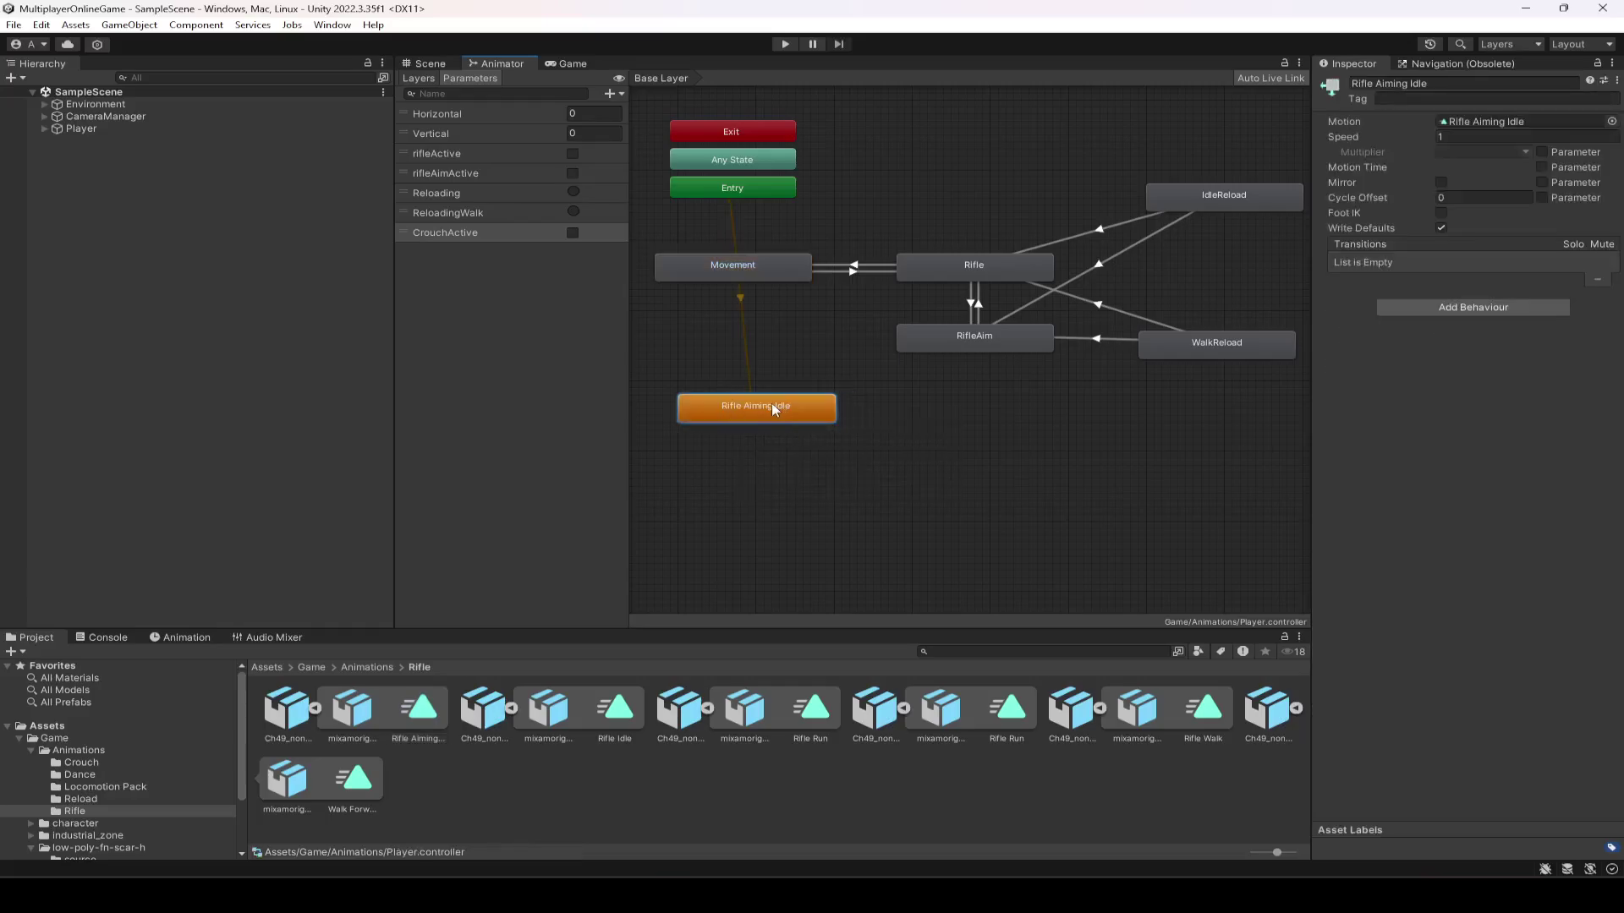
left_click(571, 63)
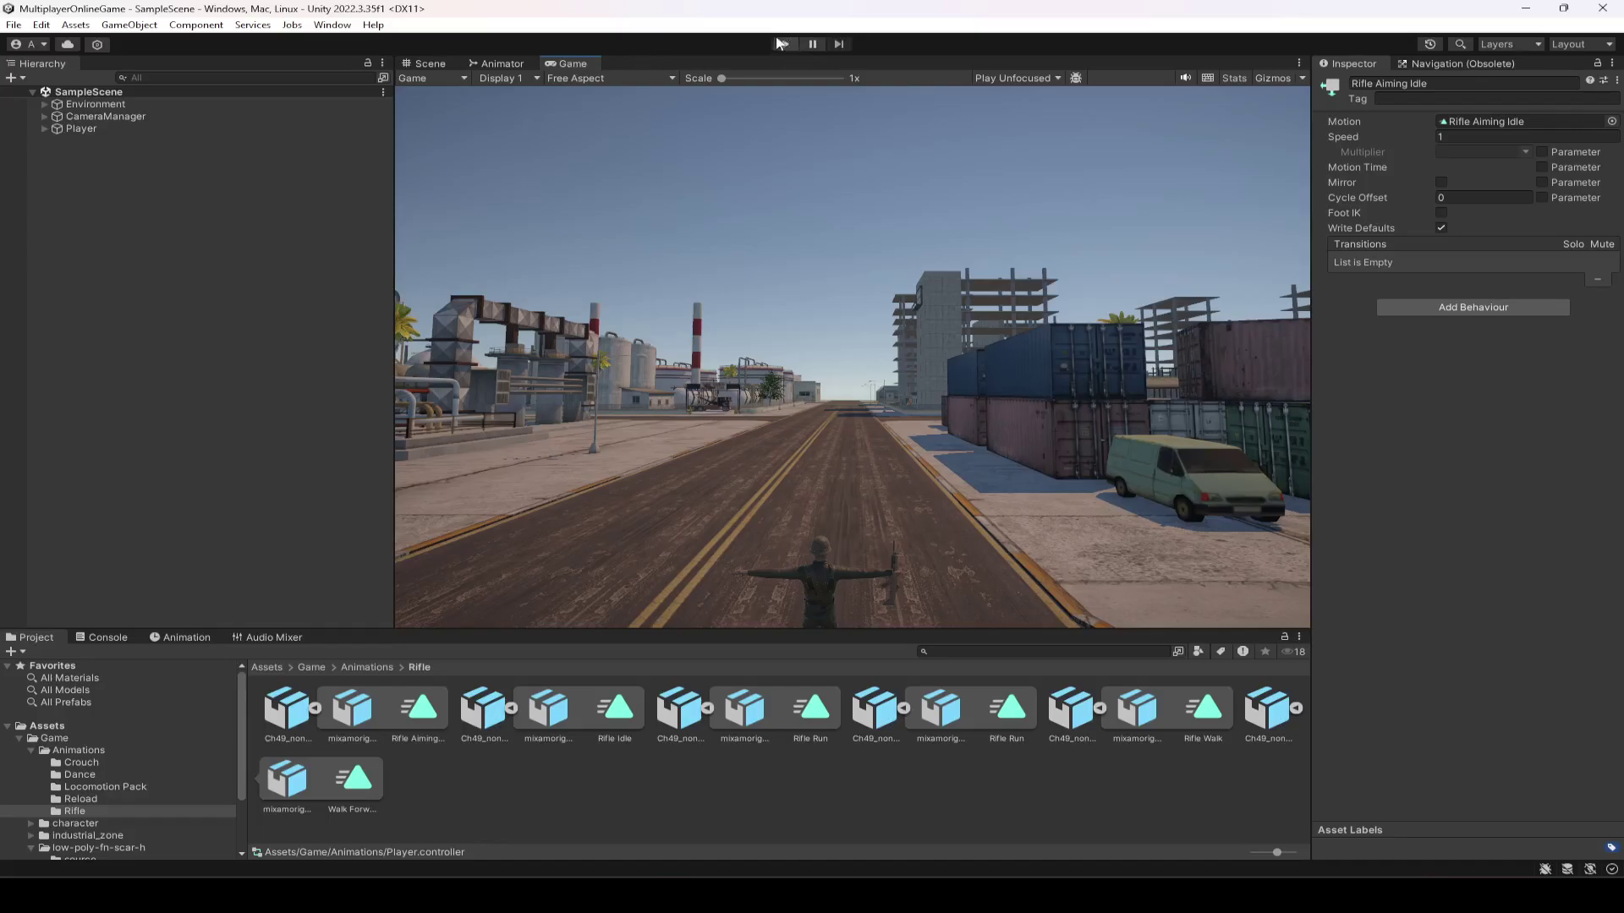
Step: Start Play mode, tilt the Scene view onto the soldier, and expand the Player bones to RightHand
left_click(784, 45)
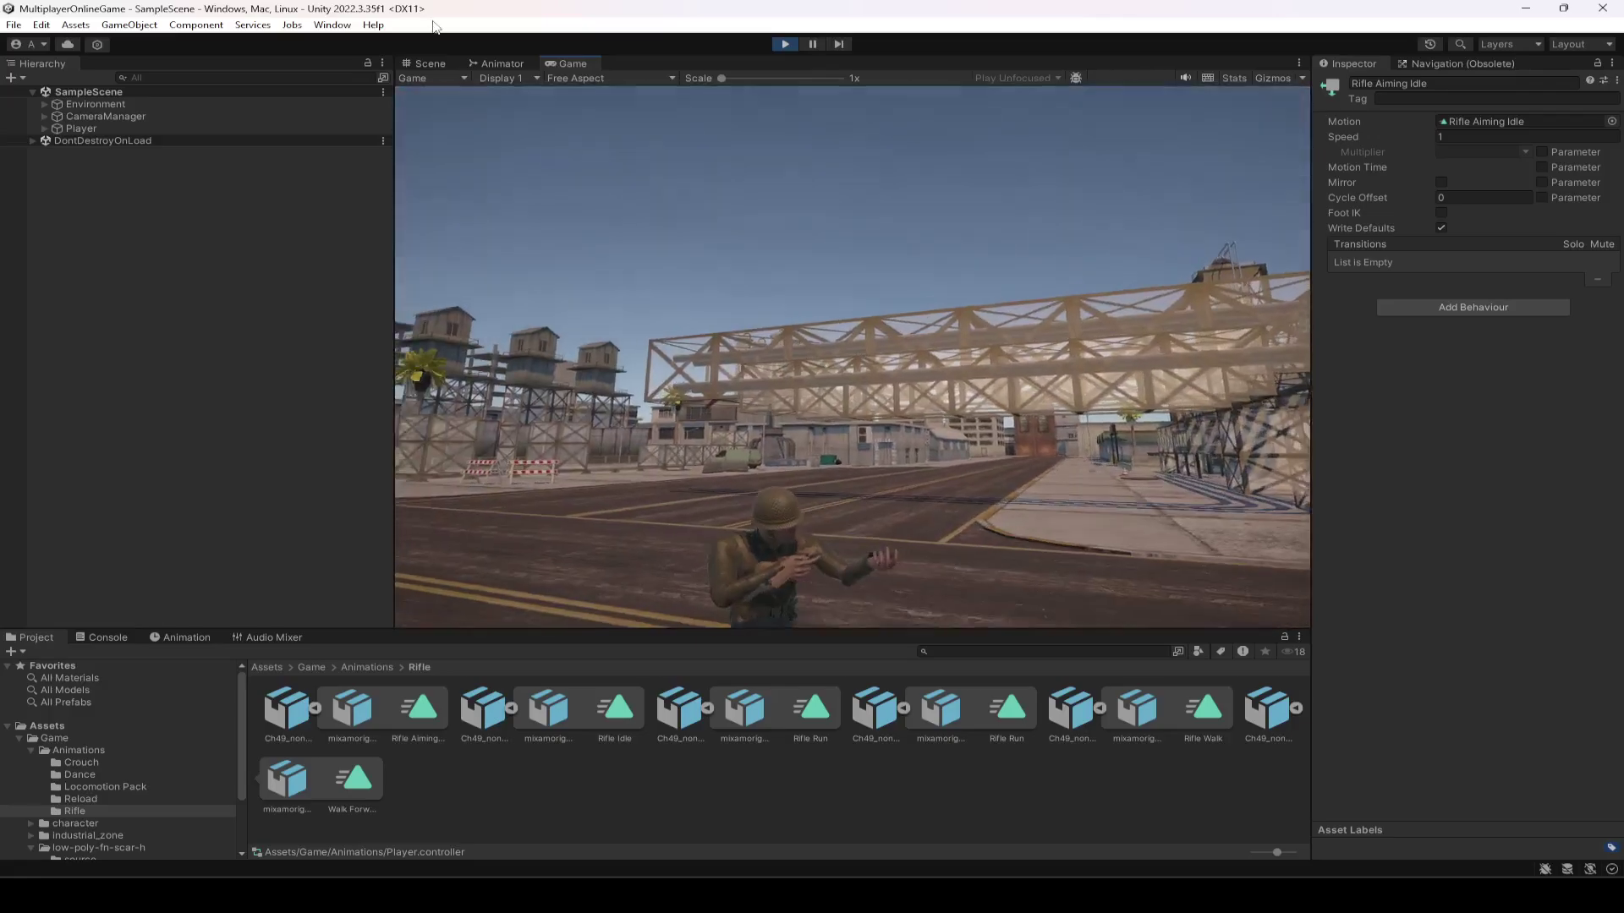
left_click(429, 63)
right_click_drag(901, 298, 921, 464)
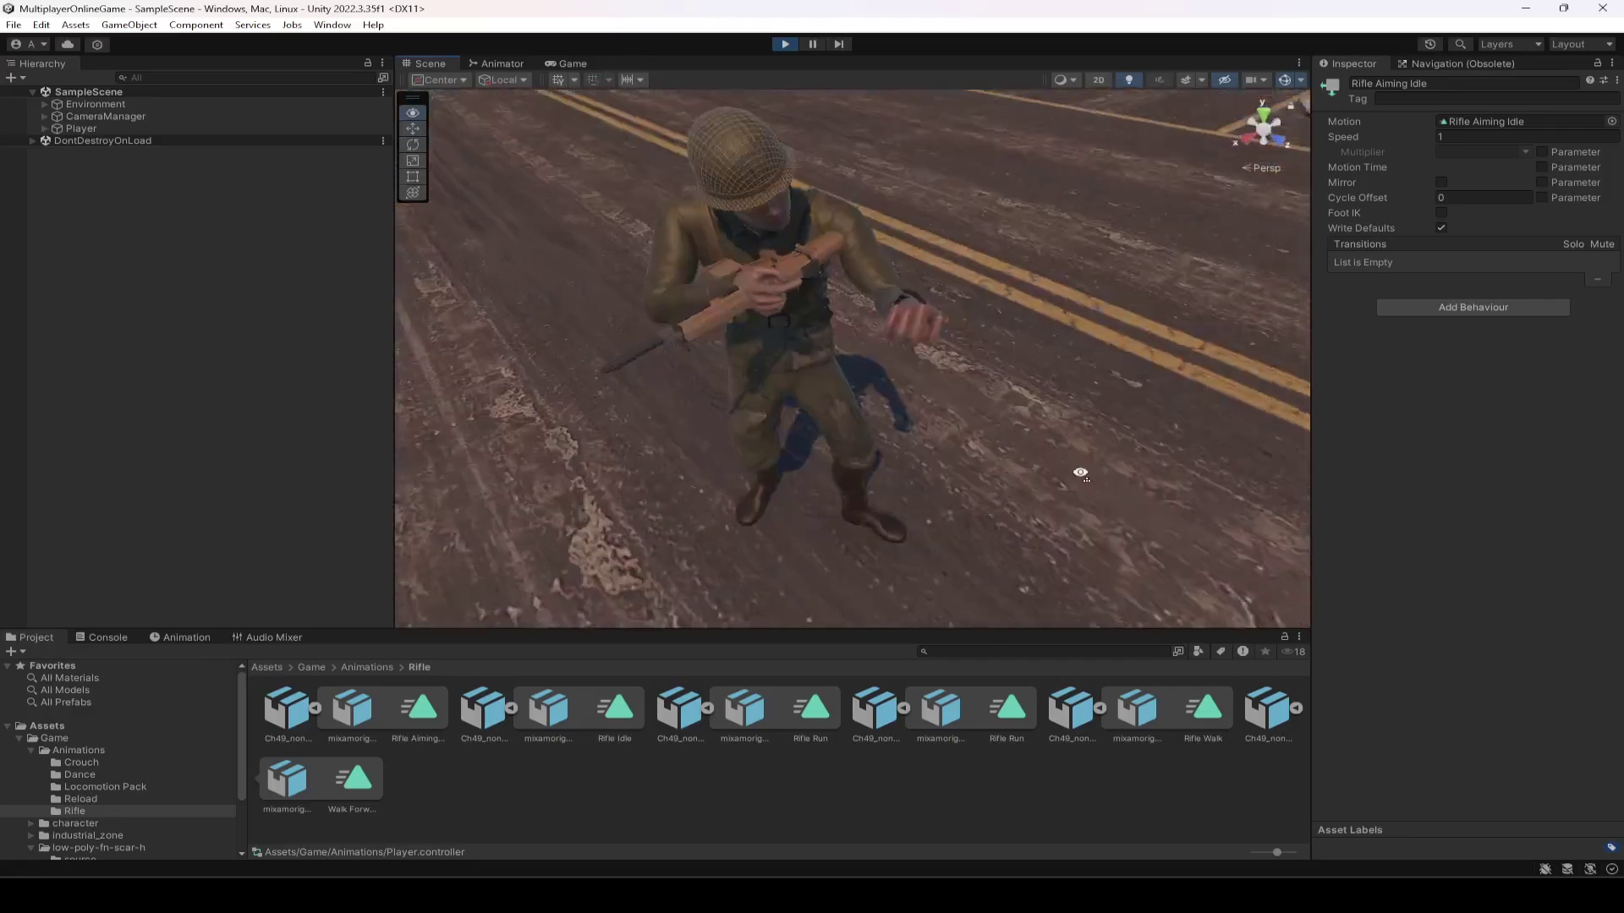
left_click(877, 487)
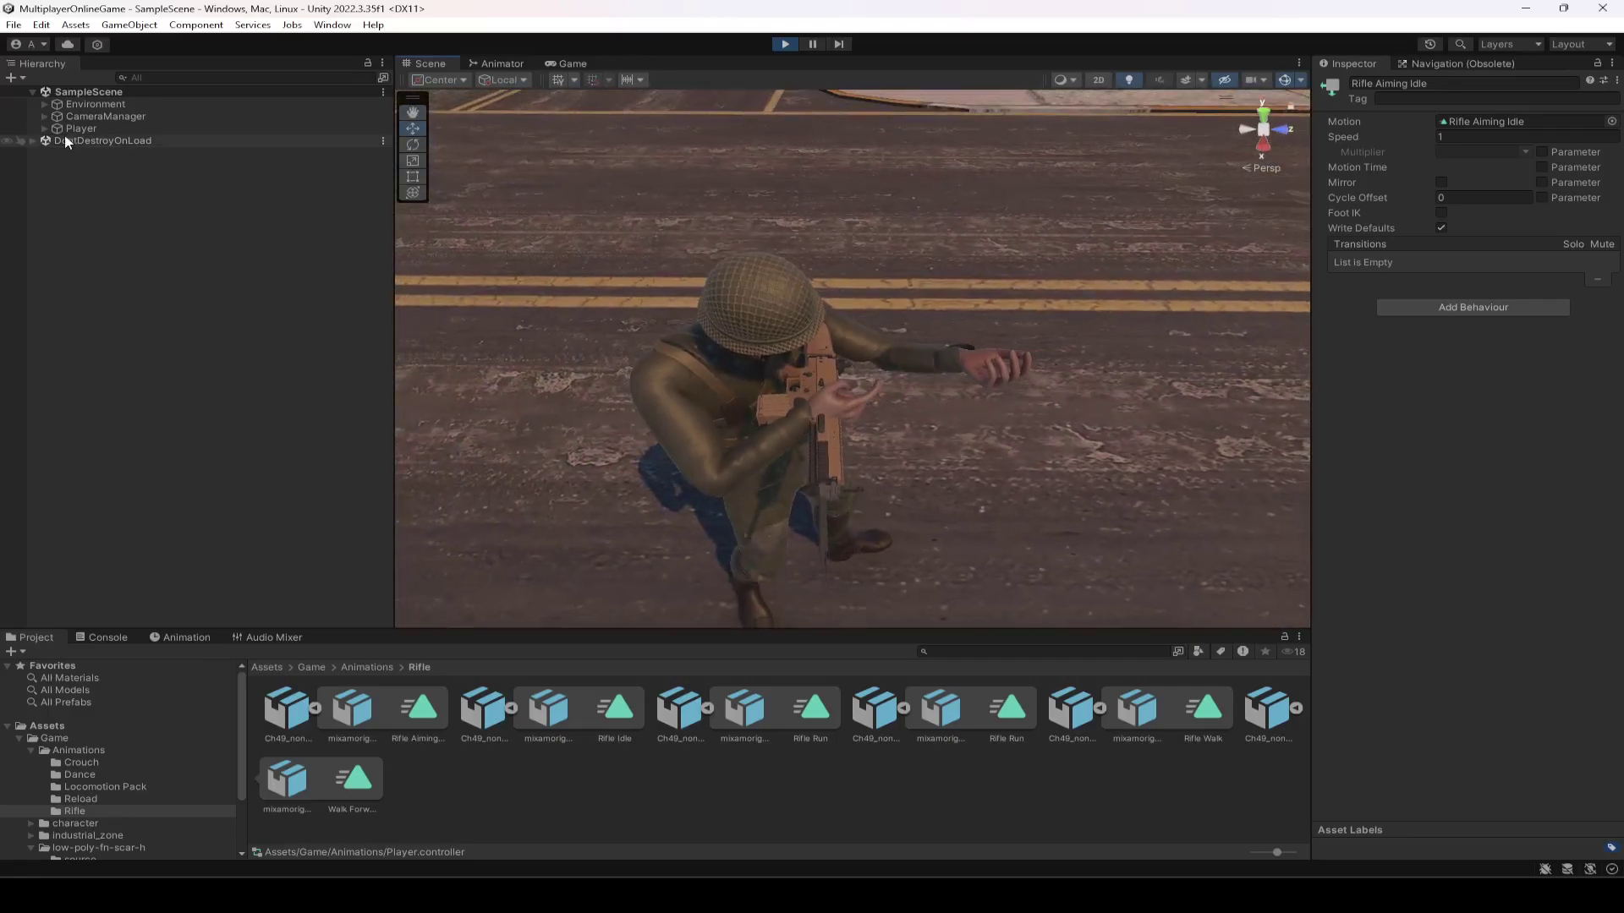
Step: Select the Low-Poly FN SCAR H rifle, frame it, and roughly rotate it toward the hand
left_click(208, 362)
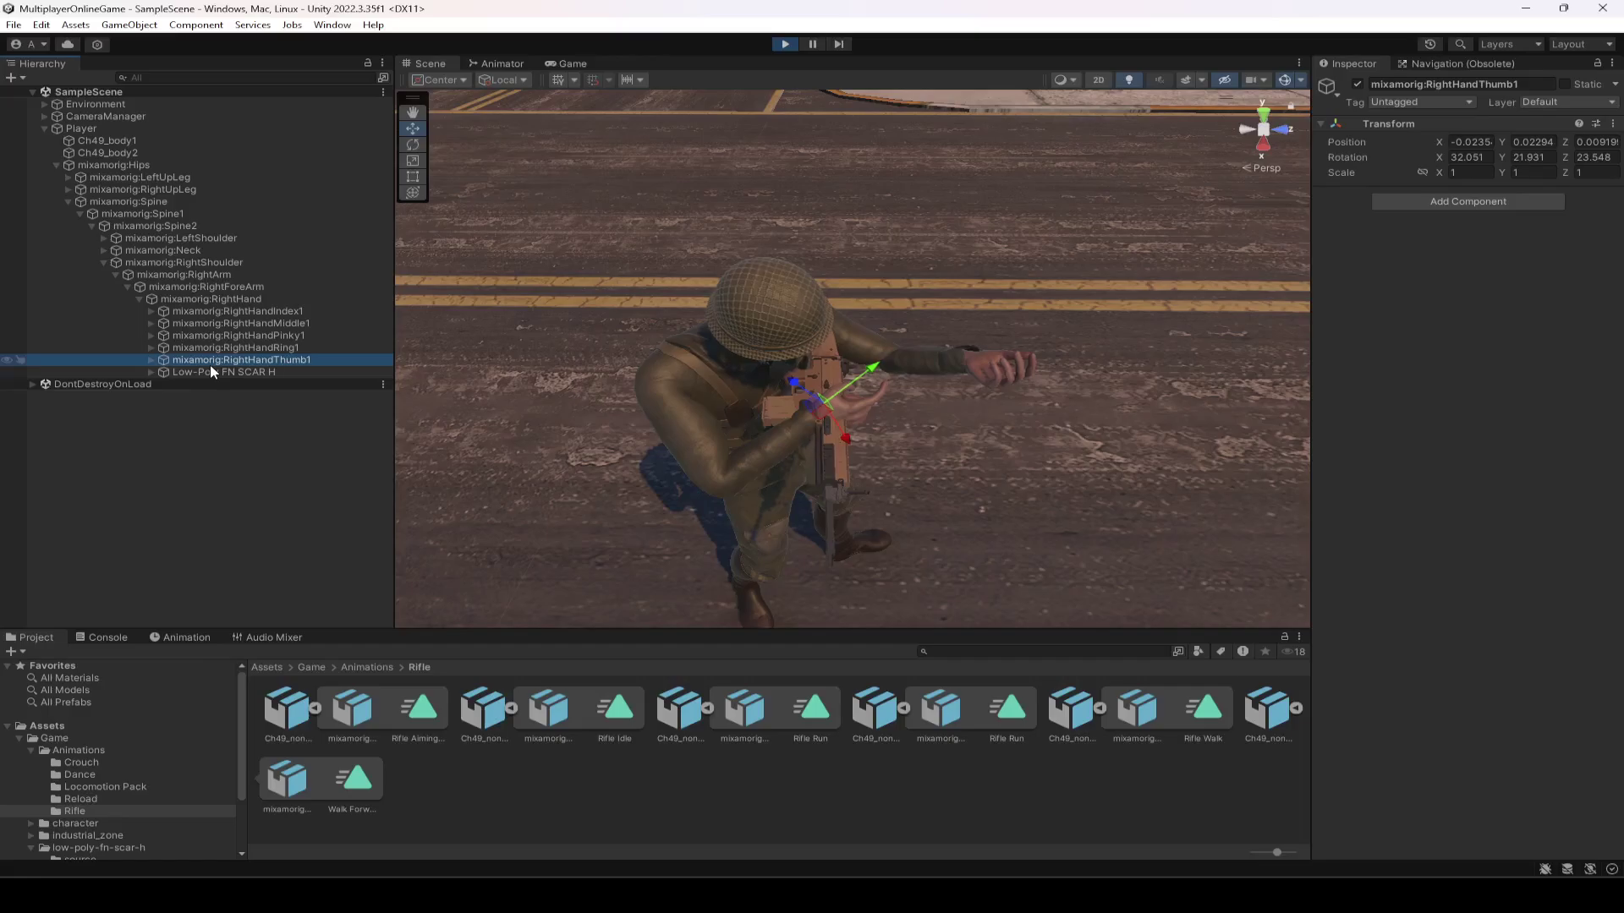
left_click(211, 372)
key("f")
scroll(970, 411, "down", 5)
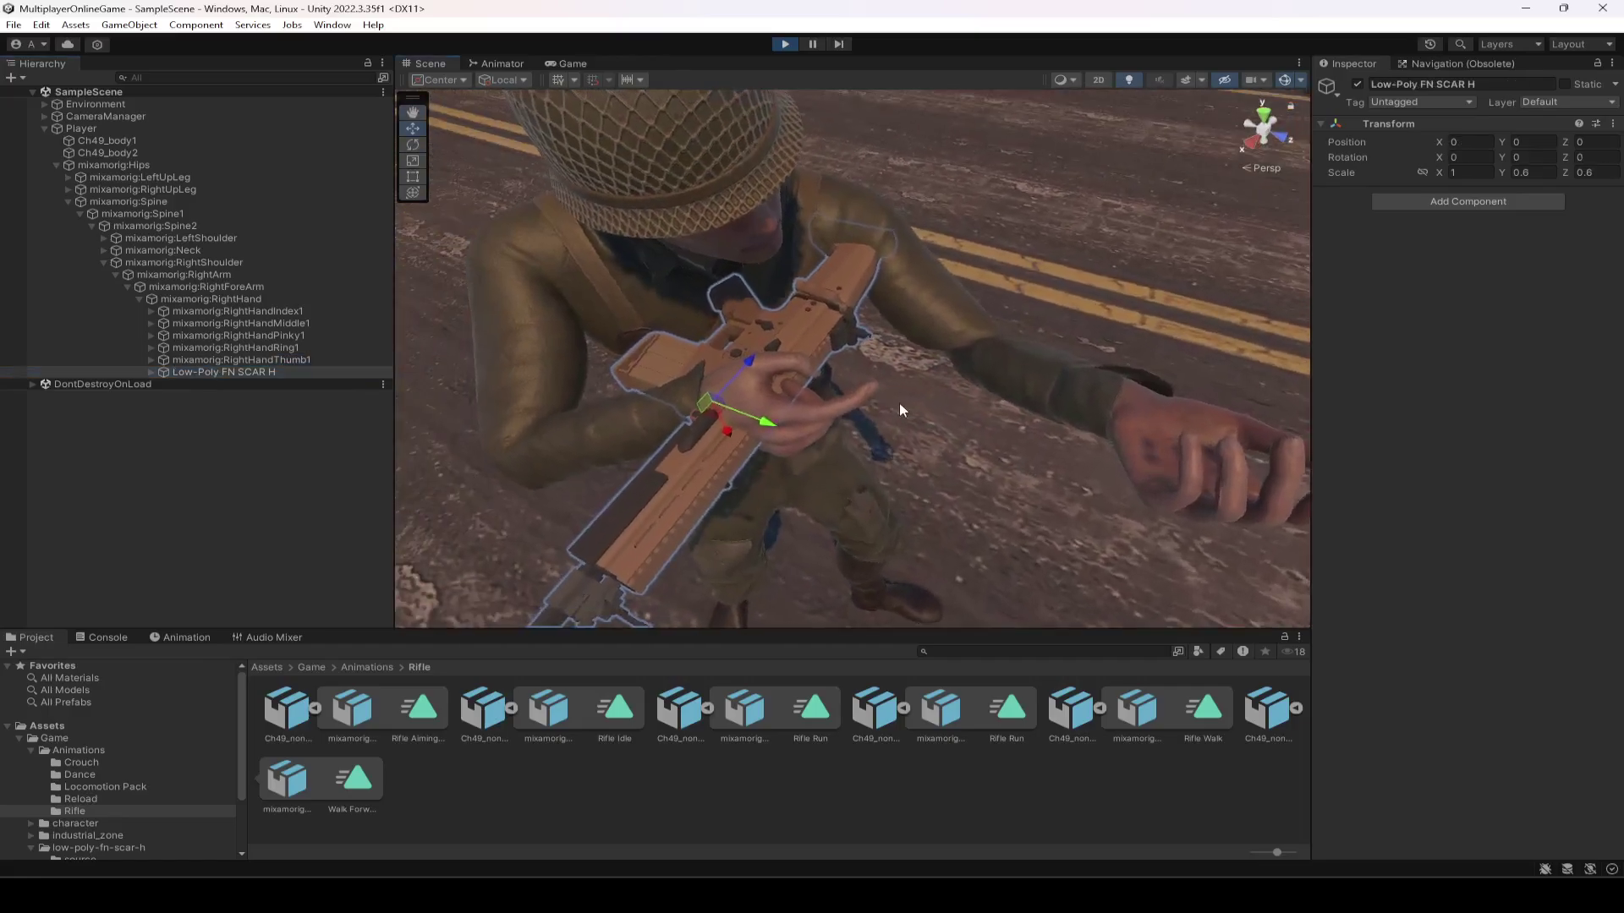
left_click(413, 144)
left_click_drag(810, 363, 953, 377)
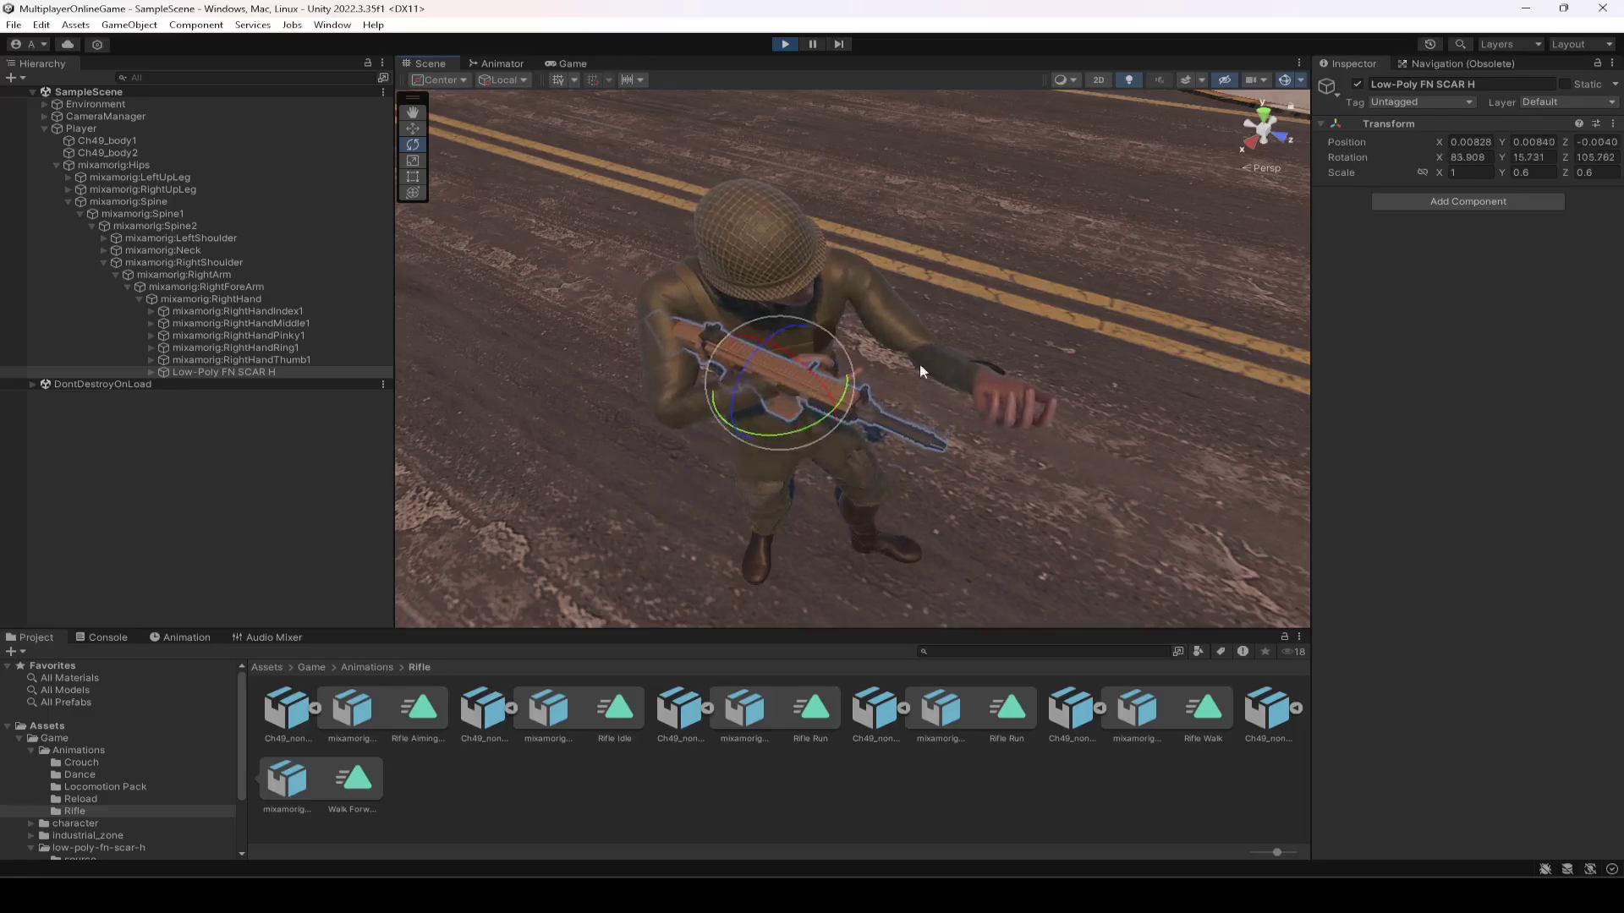
key("w")
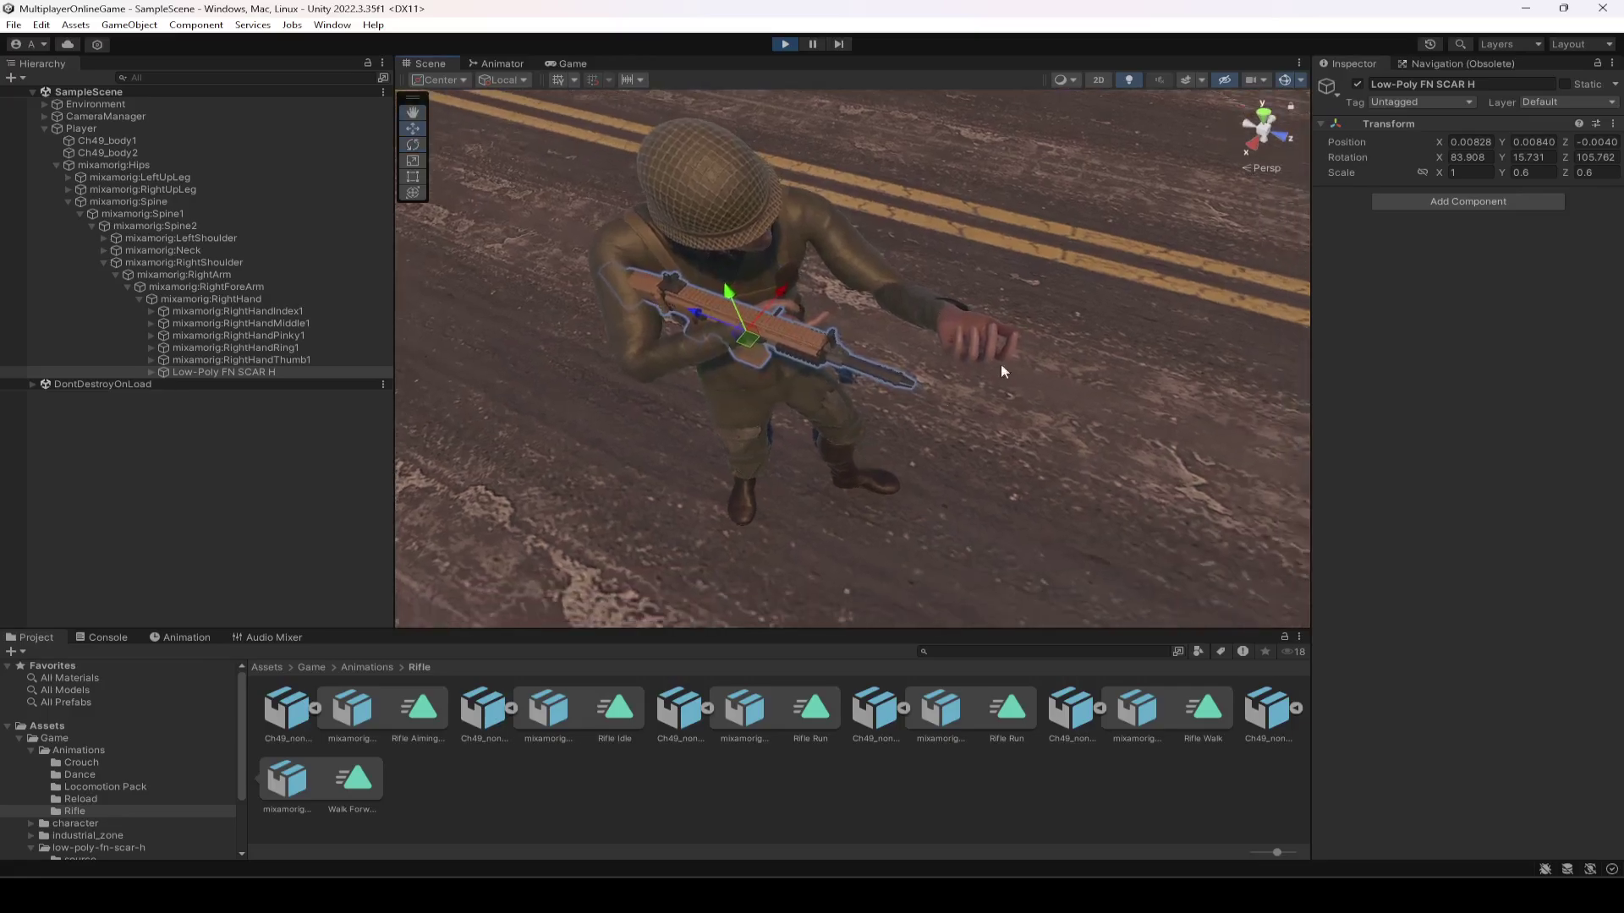
Step: Set the rifle's rotation to 90, 15, 105
left_click(1485, 159)
type("90")
left_click(1546, 156)
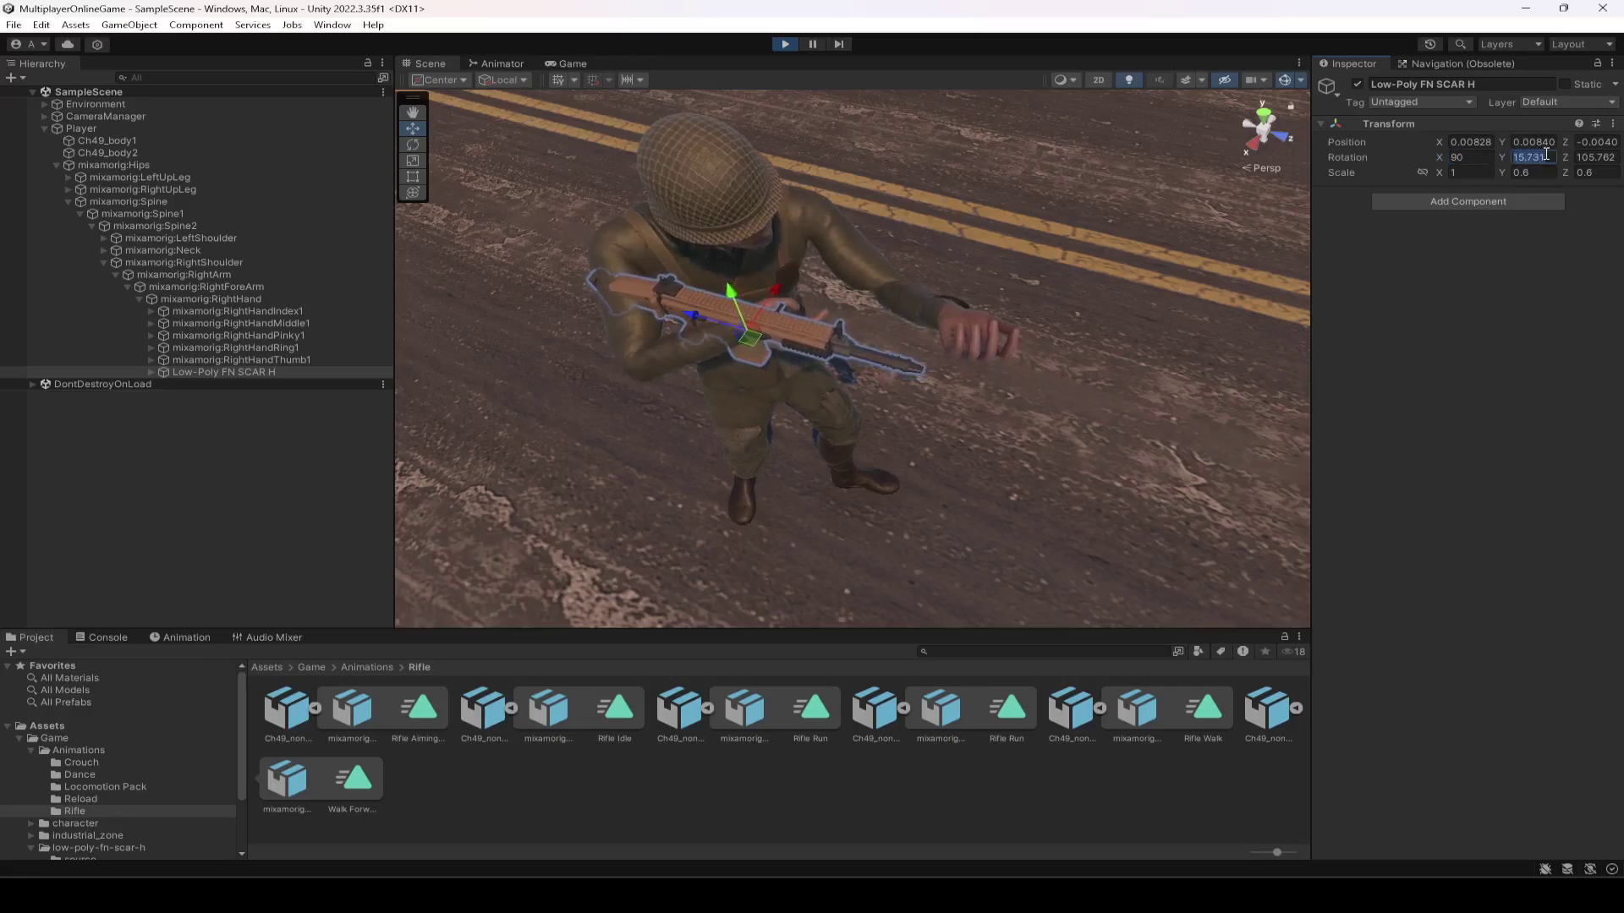
type("15")
left_click(1609, 157)
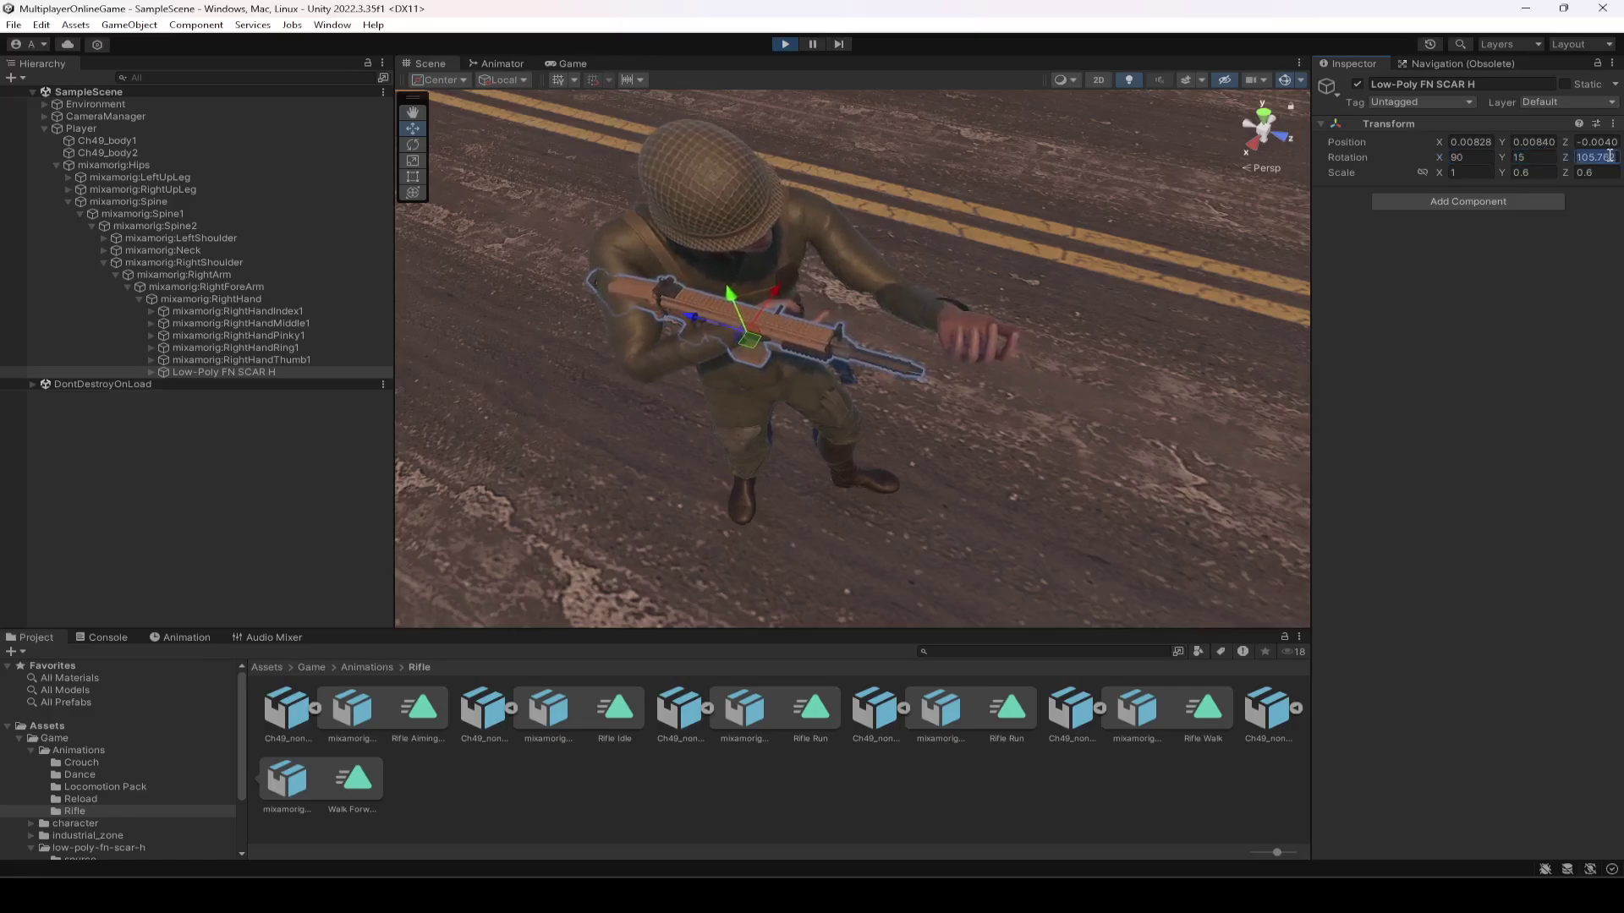
type("105")
key("Return")
Step: Move the rifle up and sideways into the soldier's hands, then check it in the Game view
left_click_drag(660, 322, 844, 357, "alt")
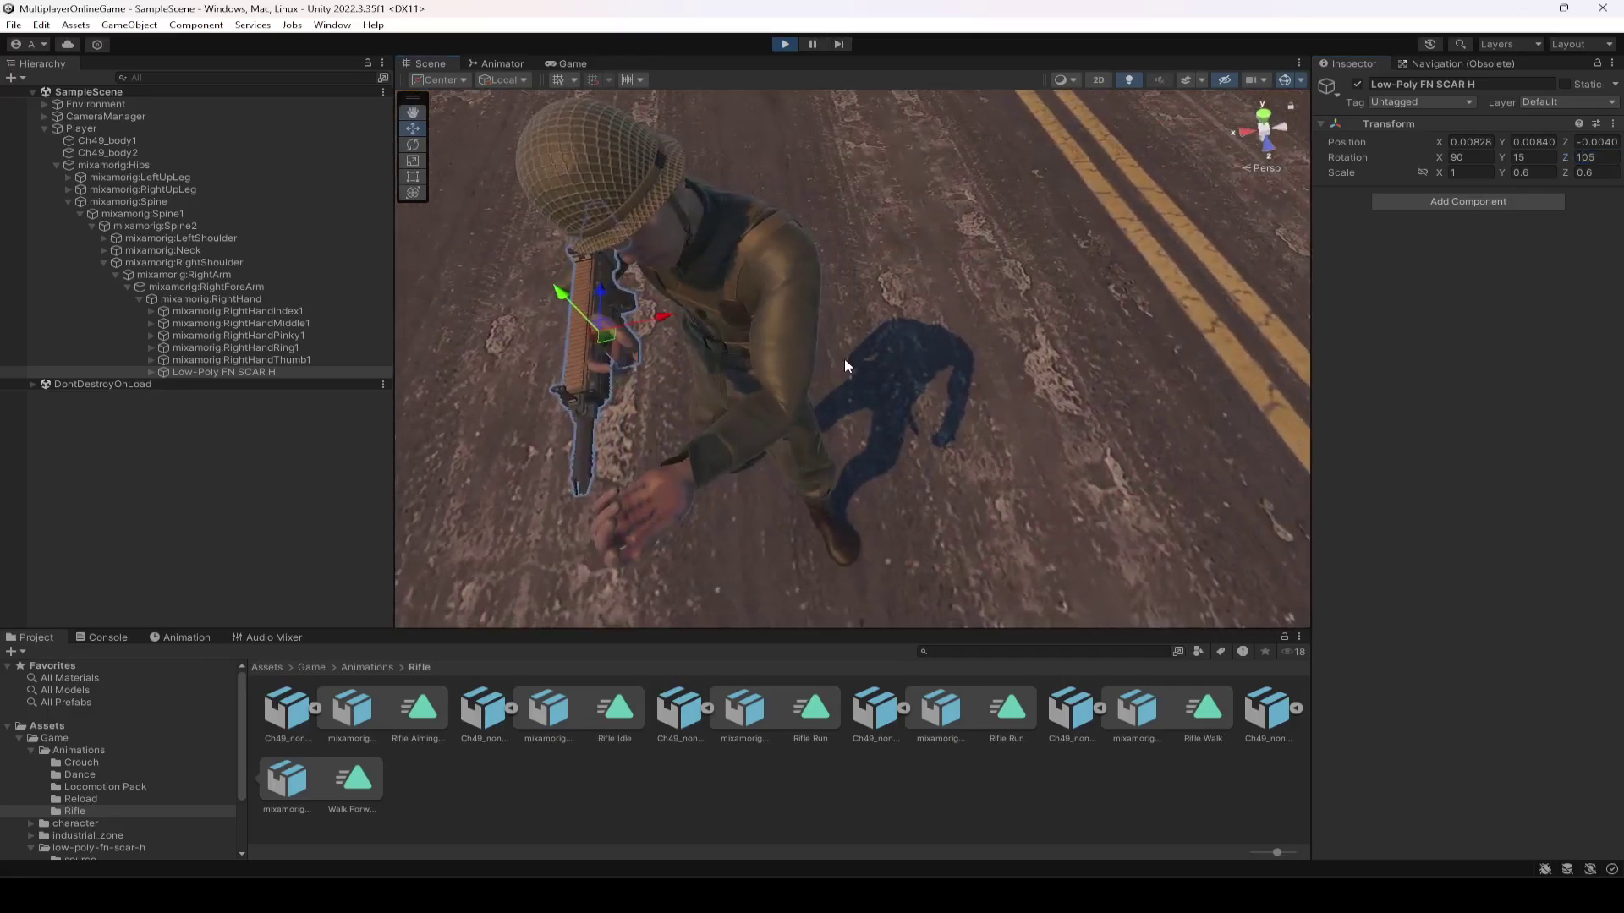
scroll(844, 357, "down", 3)
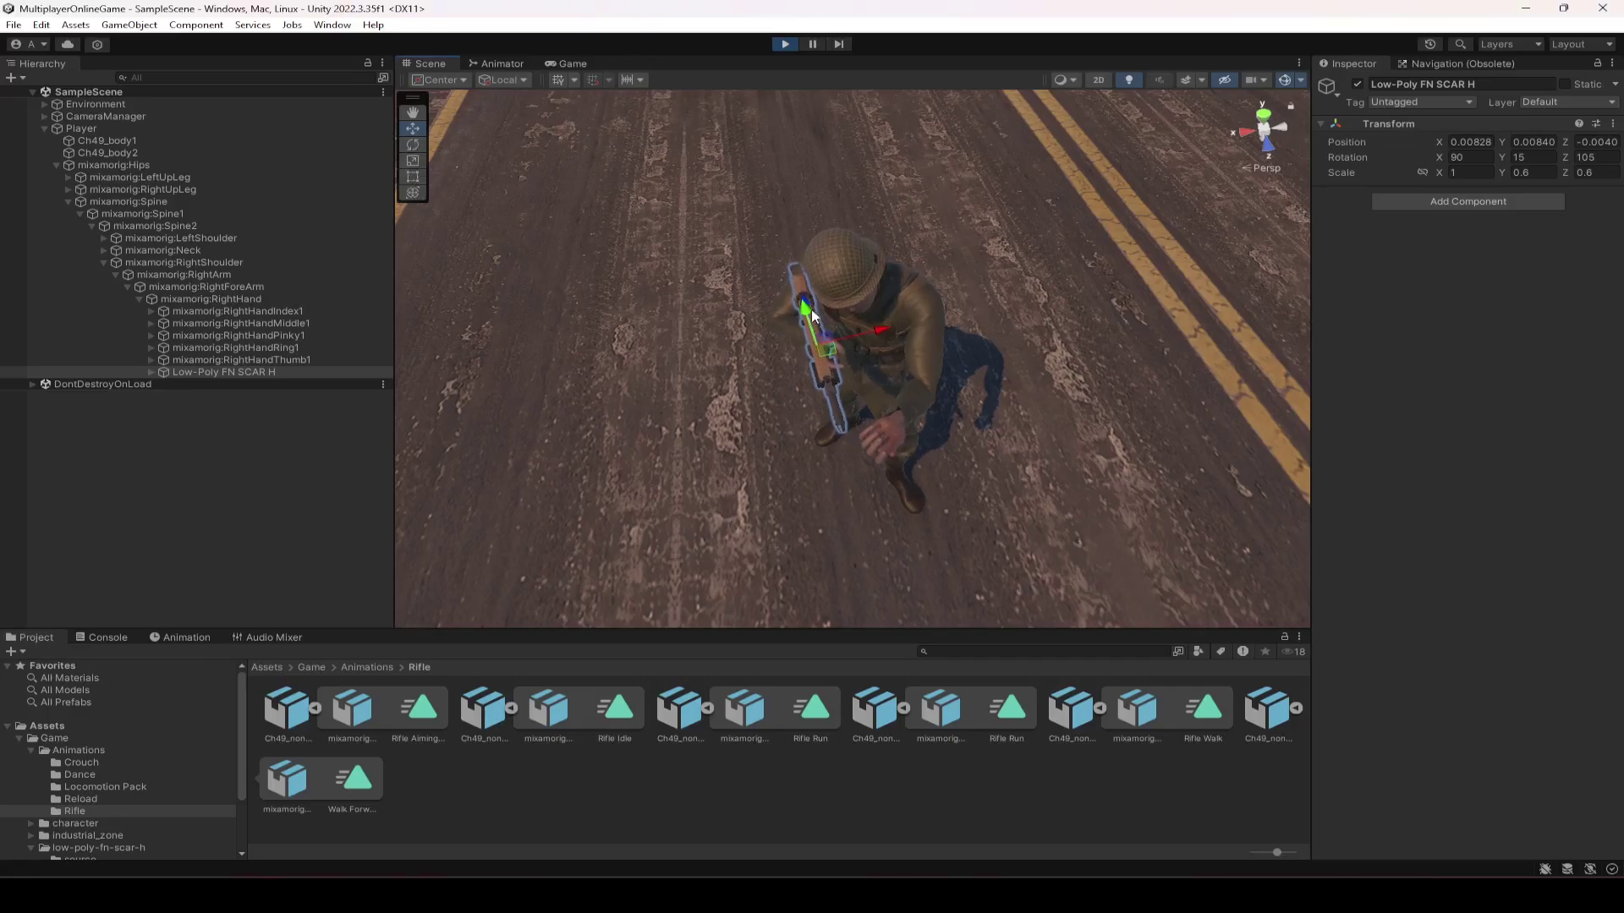
left_click_drag(810, 302, 787, 517)
scroll(787, 518, "down", 6)
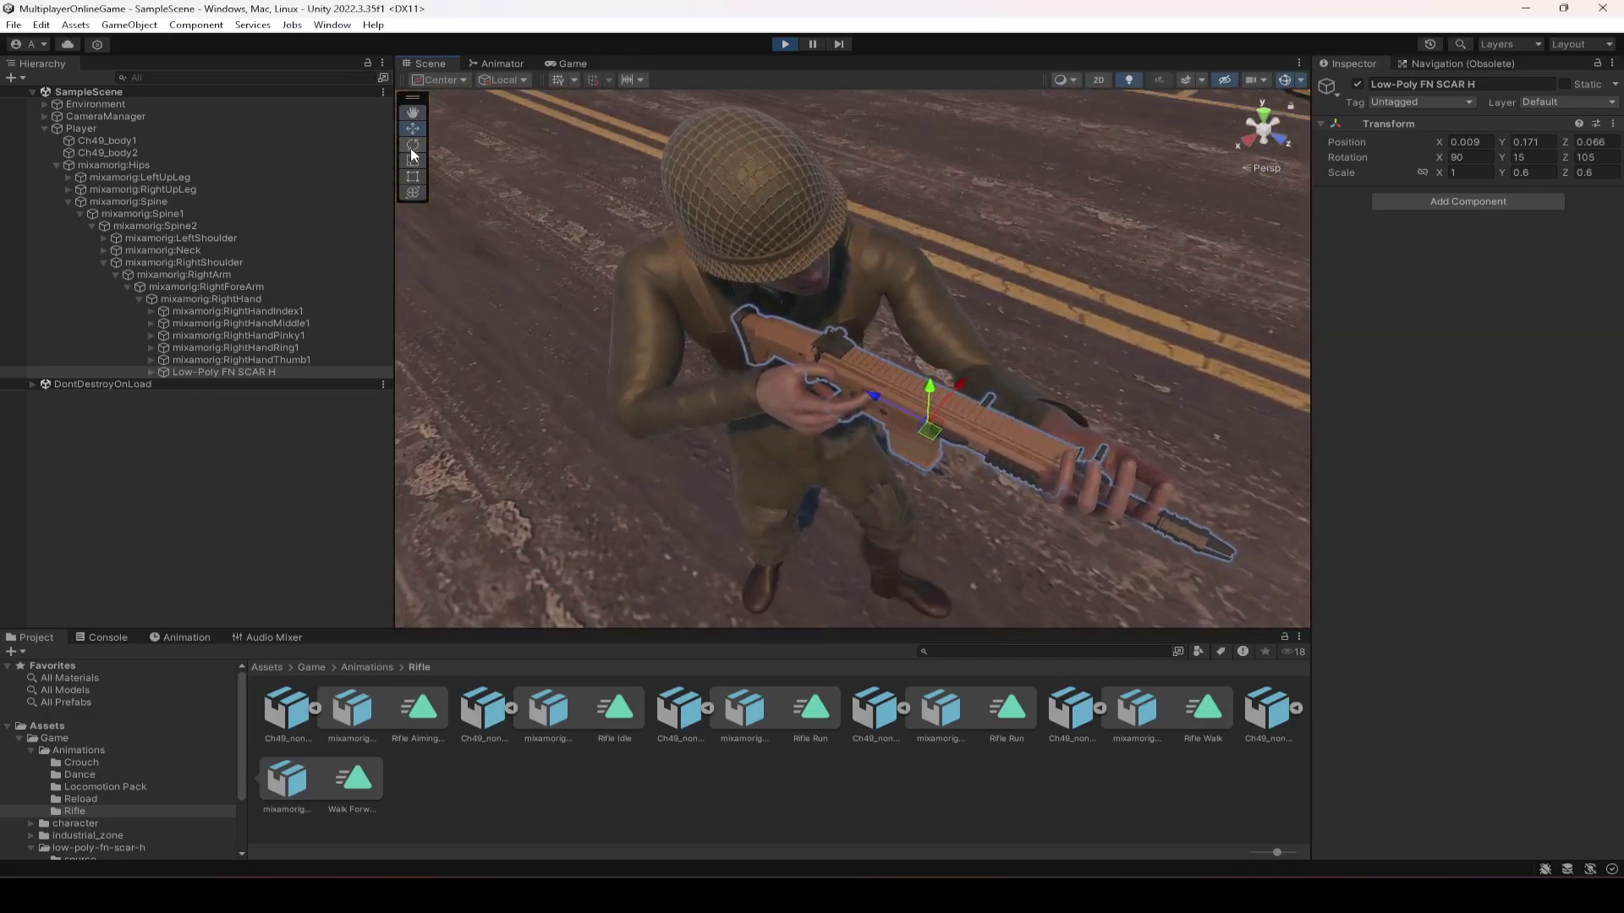
left_click(412, 145)
key("w")
left_click_drag(929, 406, 898, 389)
right_click_drag(914, 406, 971, 319)
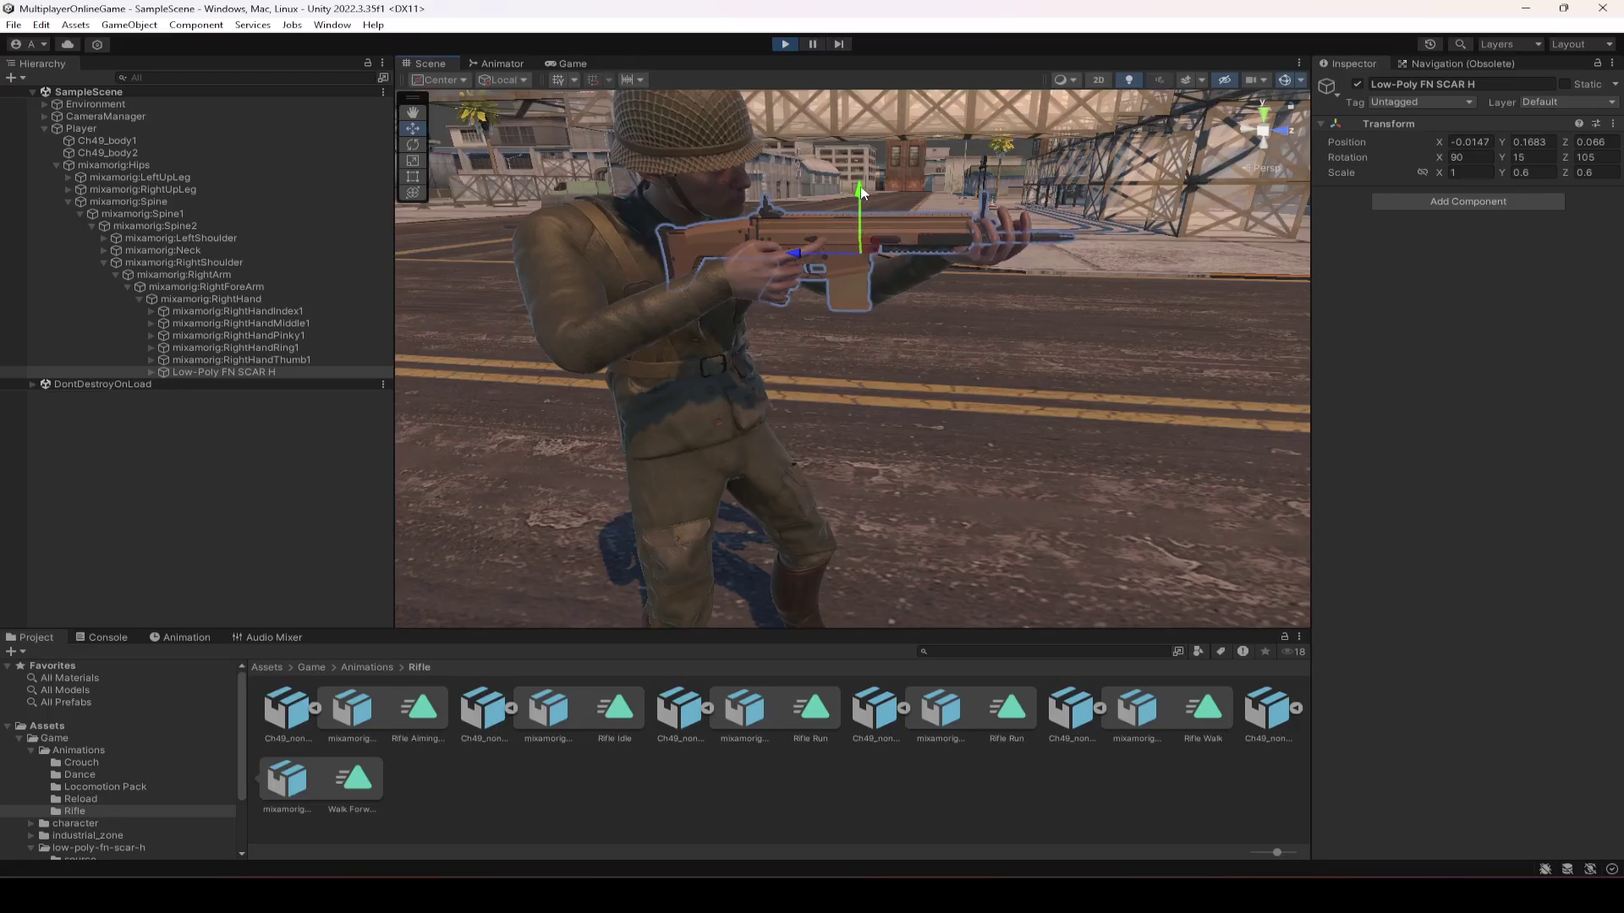
left_click(573, 64)
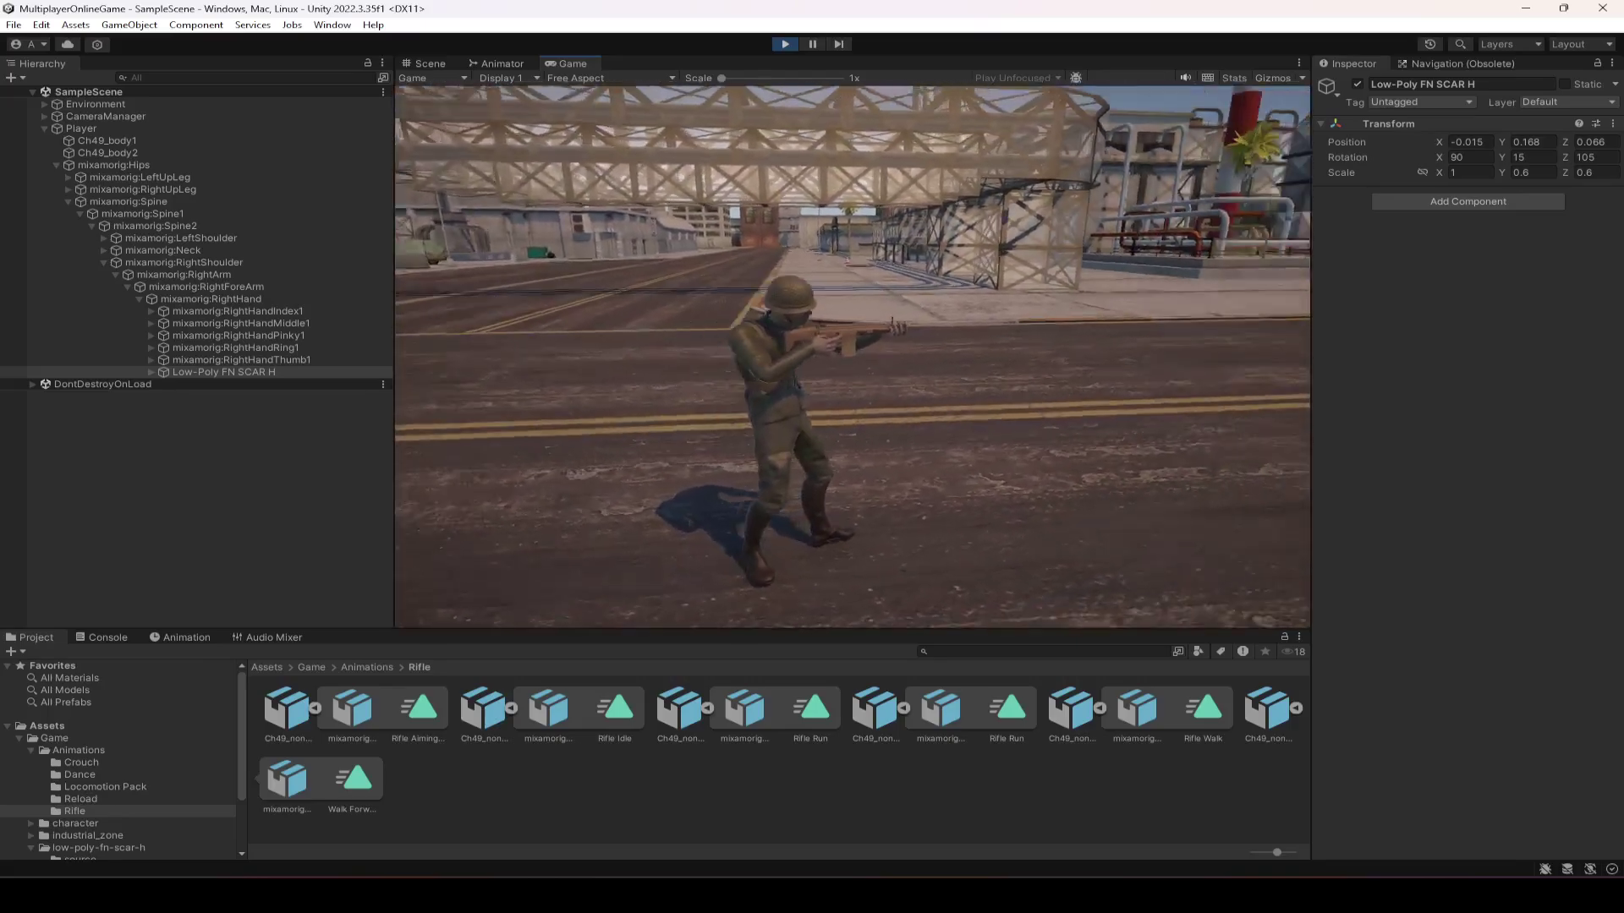
Step: Slide the rifle slightly along its axis and compare the result in the Game view
left_click(430, 62)
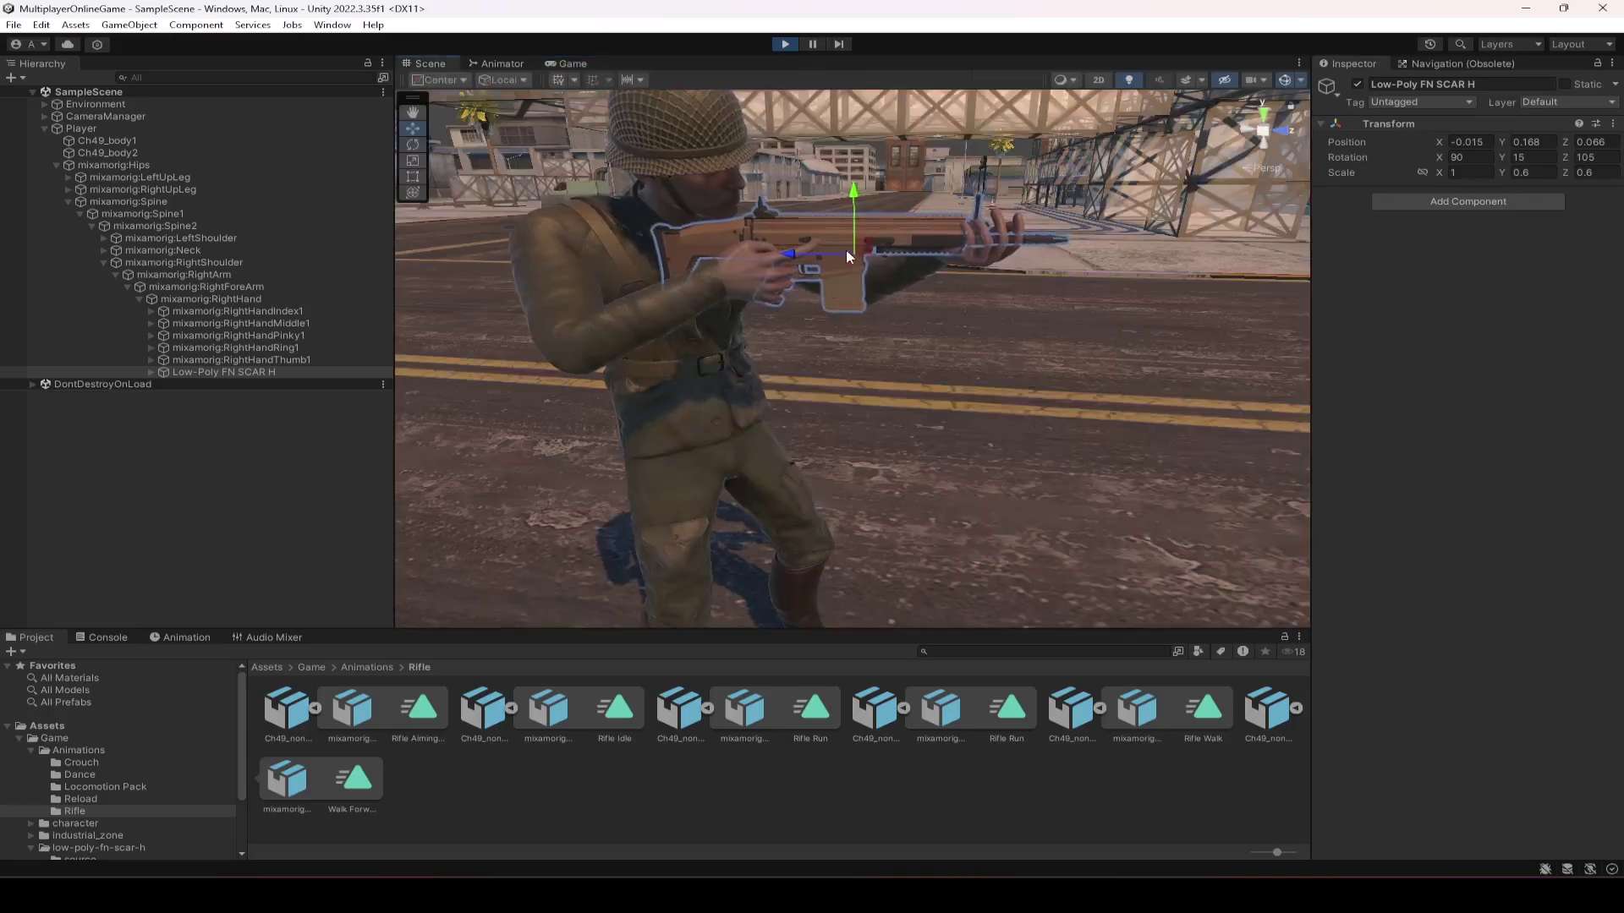
left_click_drag(782, 254, 798, 255)
left_click(573, 62)
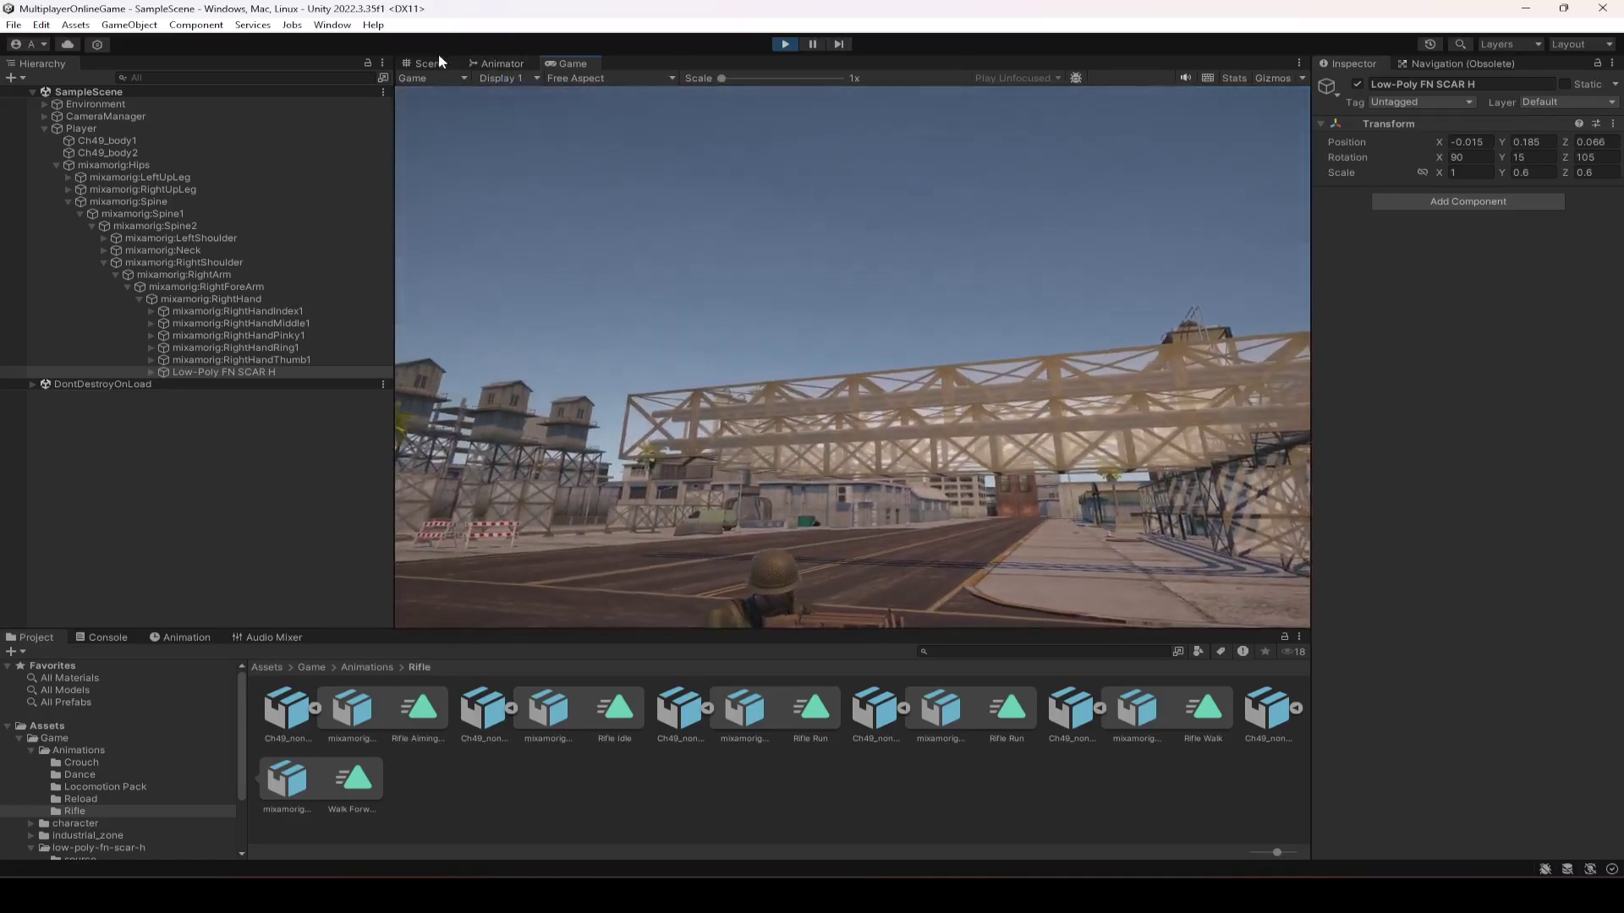
left_click(430, 63)
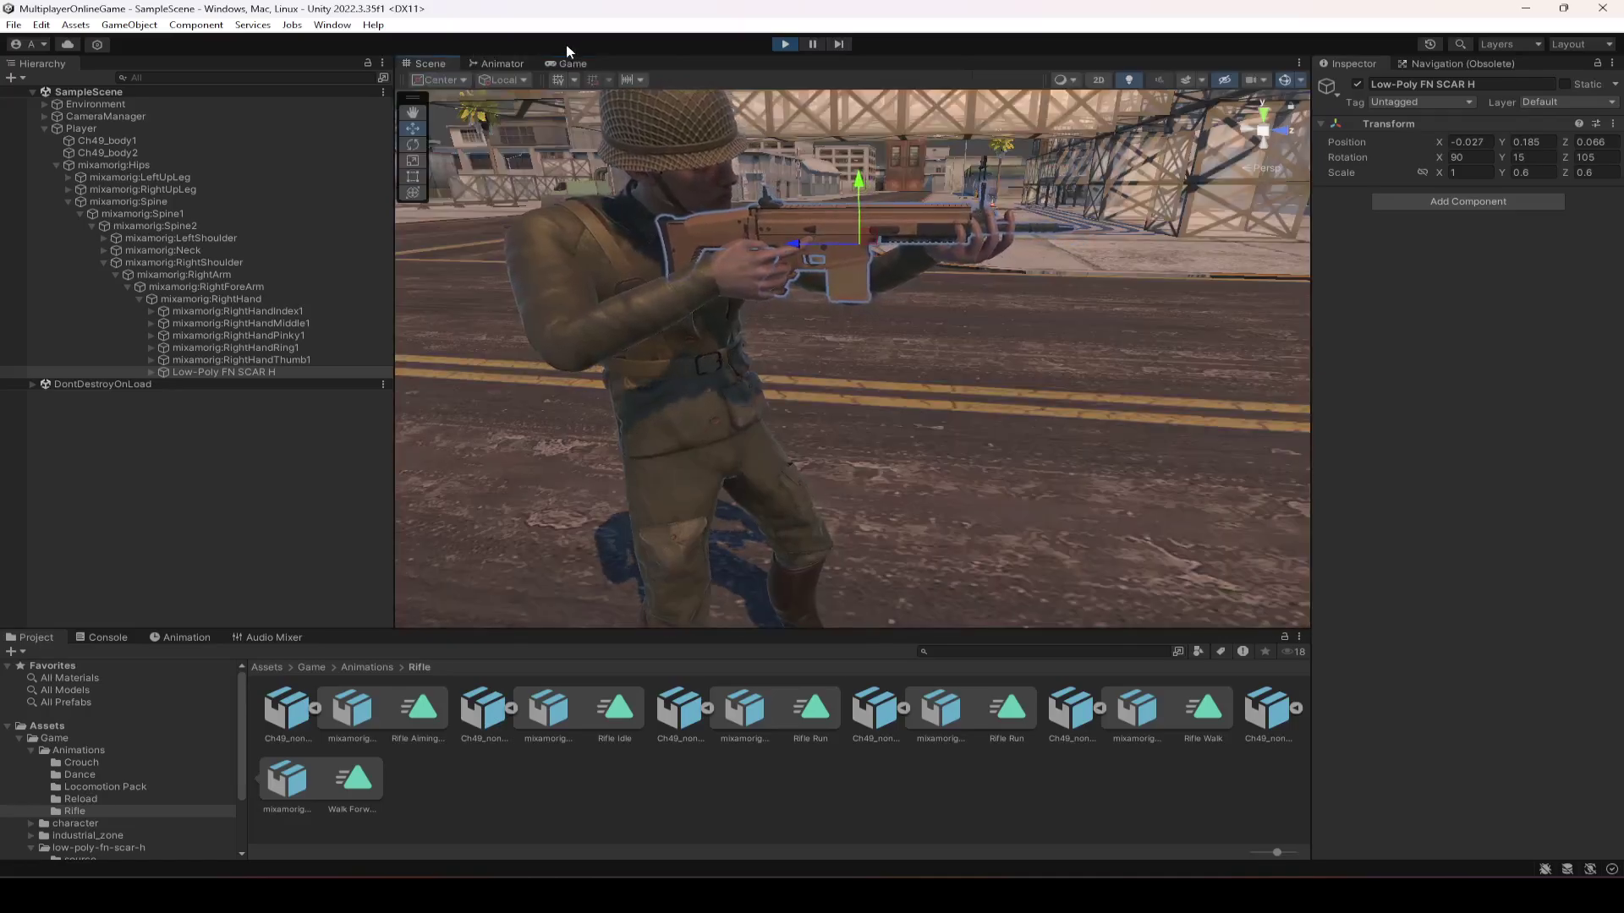
left_click(572, 63)
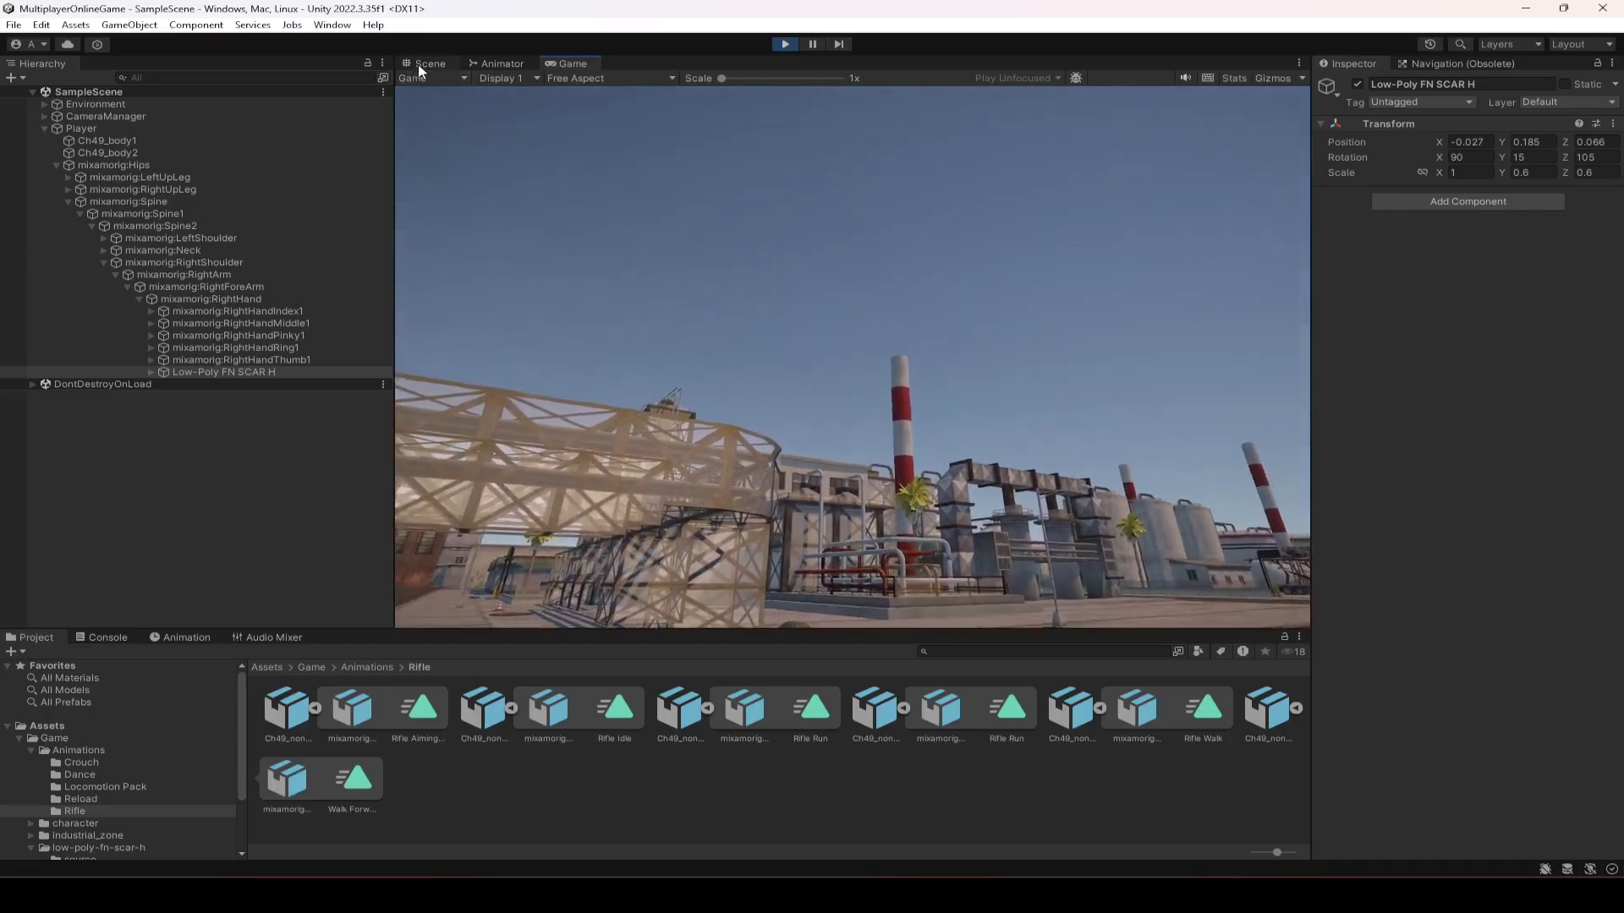
Step: Frame the rifle in the Scene view and open its Transform component menu
left_click(418, 65)
right_click_drag(873, 421, 817, 394)
double_click(342, 372)
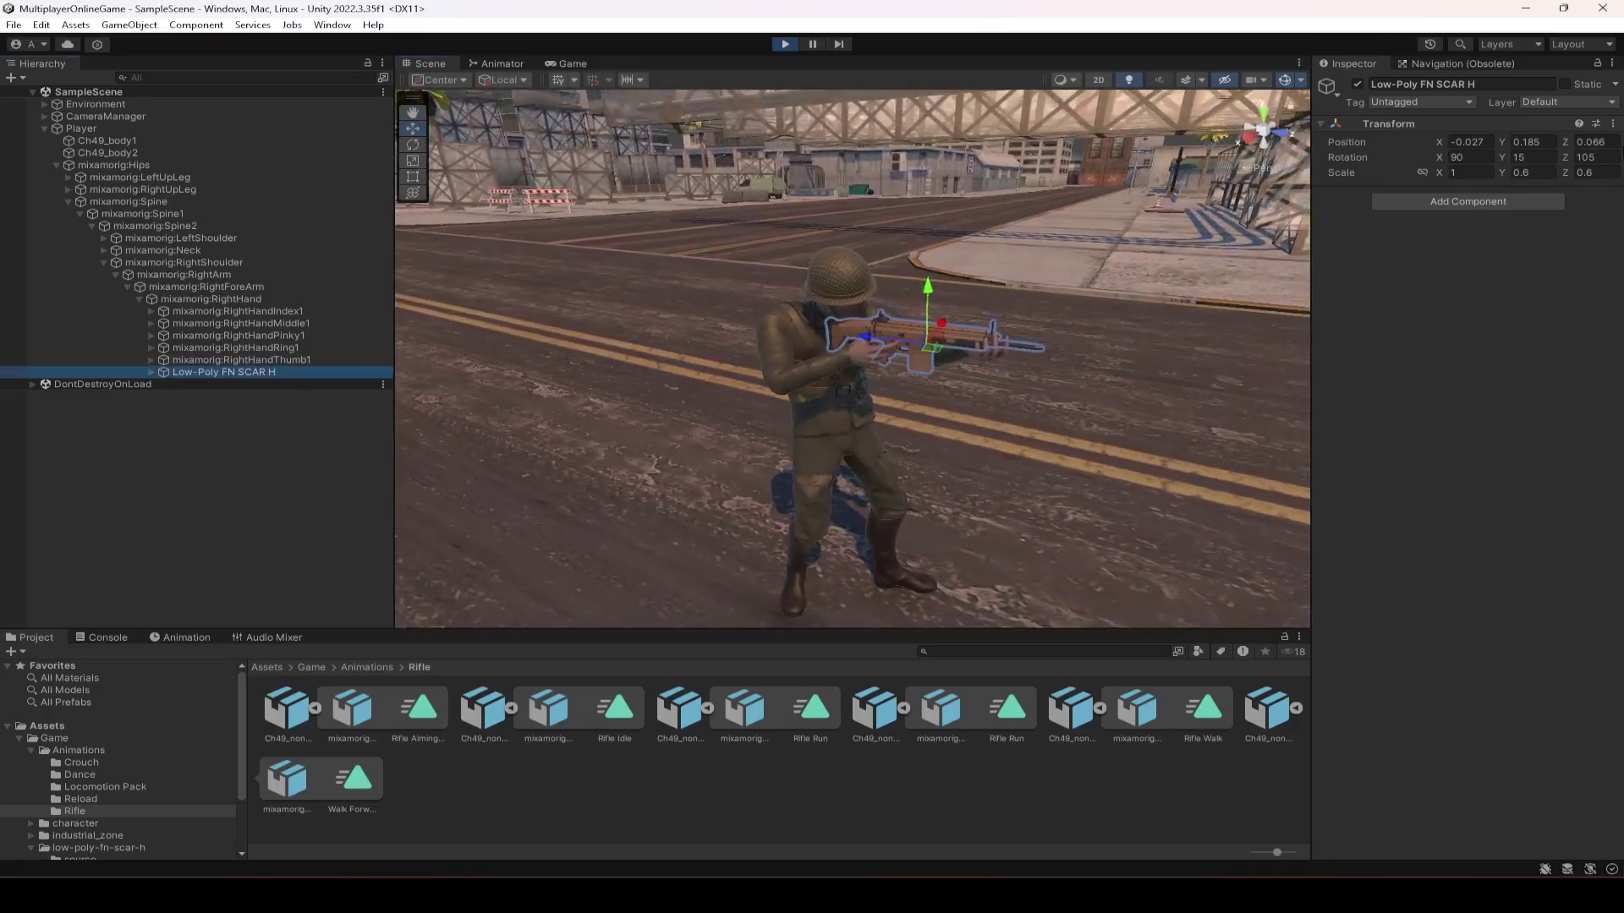
left_click(1613, 124)
Step: Copy the rifle's Transform component while still in Play mode
mouse_move(1476, 252)
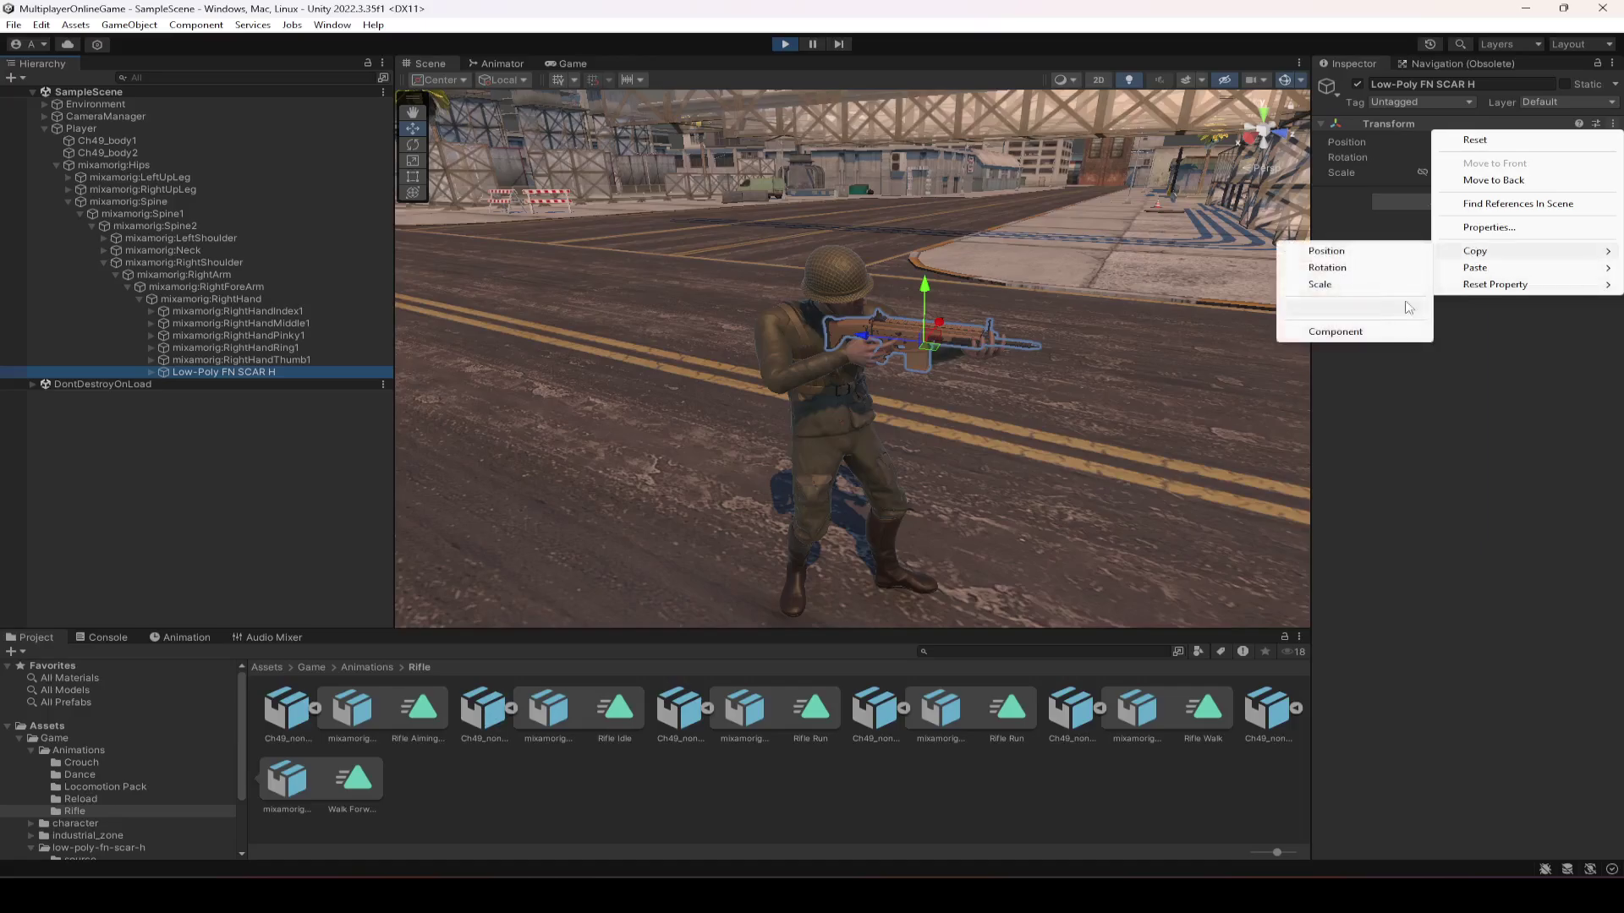
left_click(1377, 334)
left_click(1613, 124)
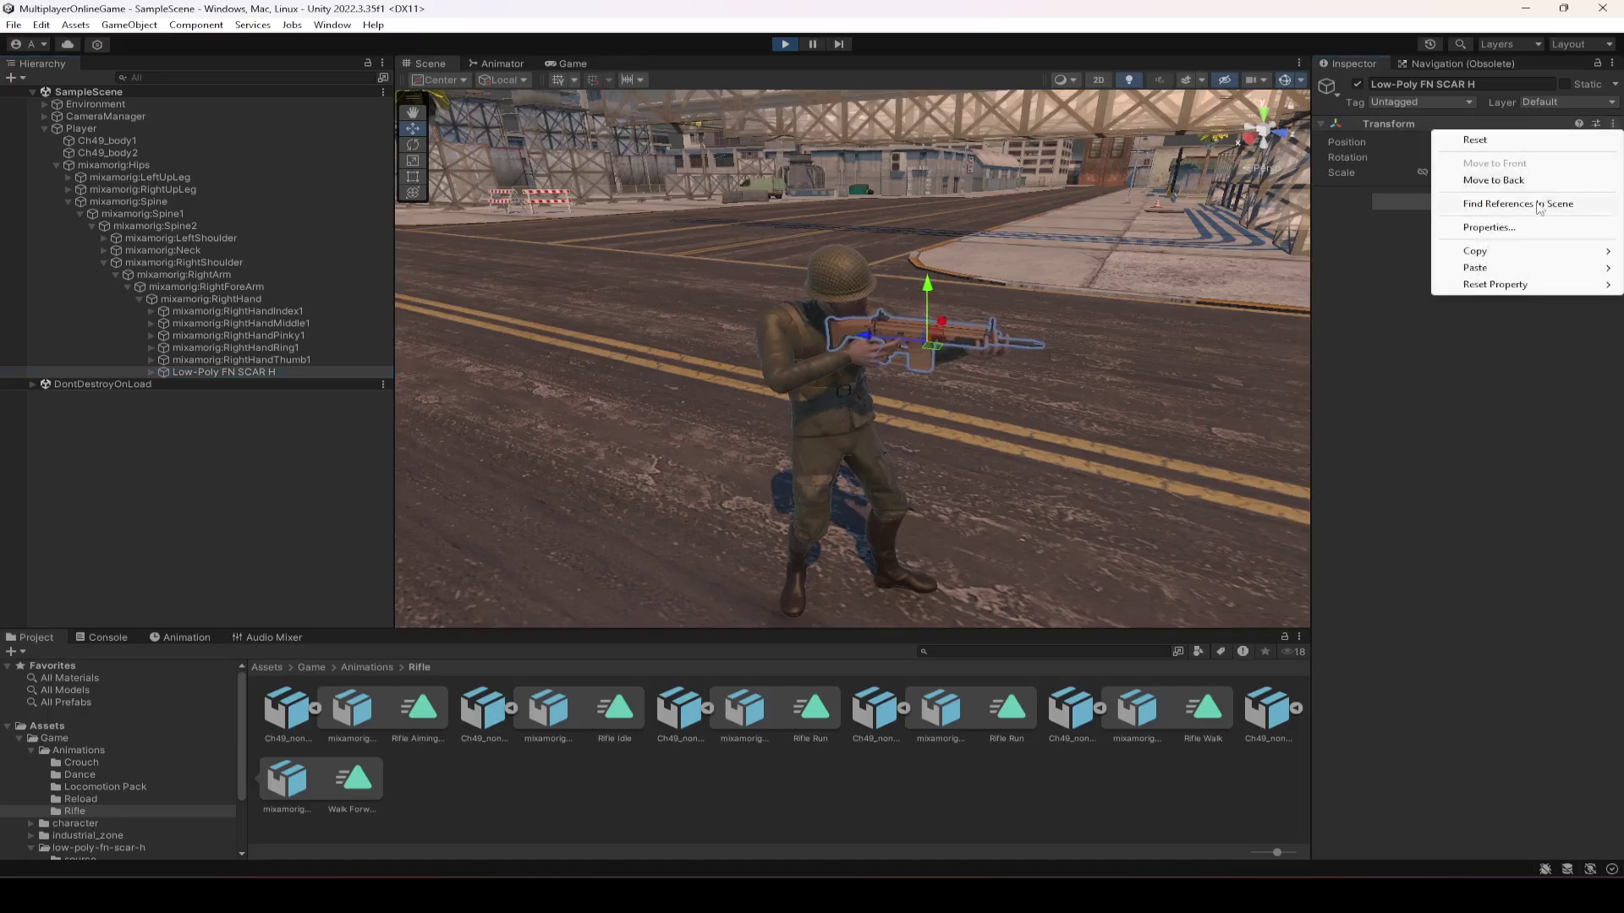
mouse_move(1488, 252)
left_click(1353, 332)
Step: Stop play, paste the copied Transform values onto the rifle, and select Rifle Aiming Idle in the Animator
left_click(785, 44)
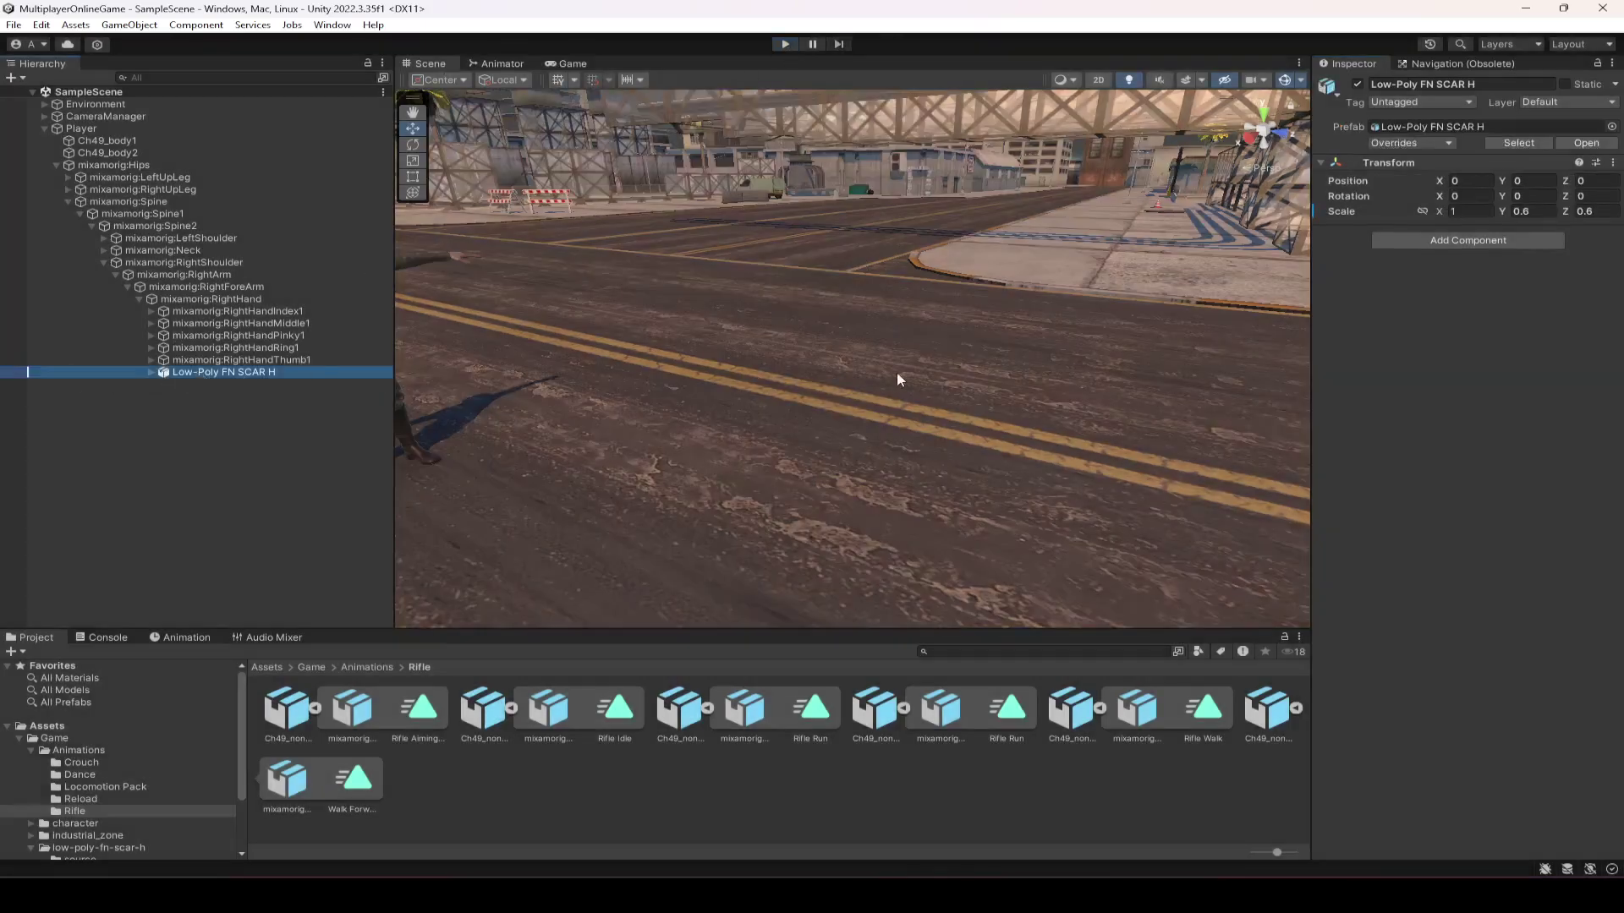
scroll(896, 372, "down", 5)
left_click_drag(897, 372, 786, 363, "alt")
left_click(1613, 161)
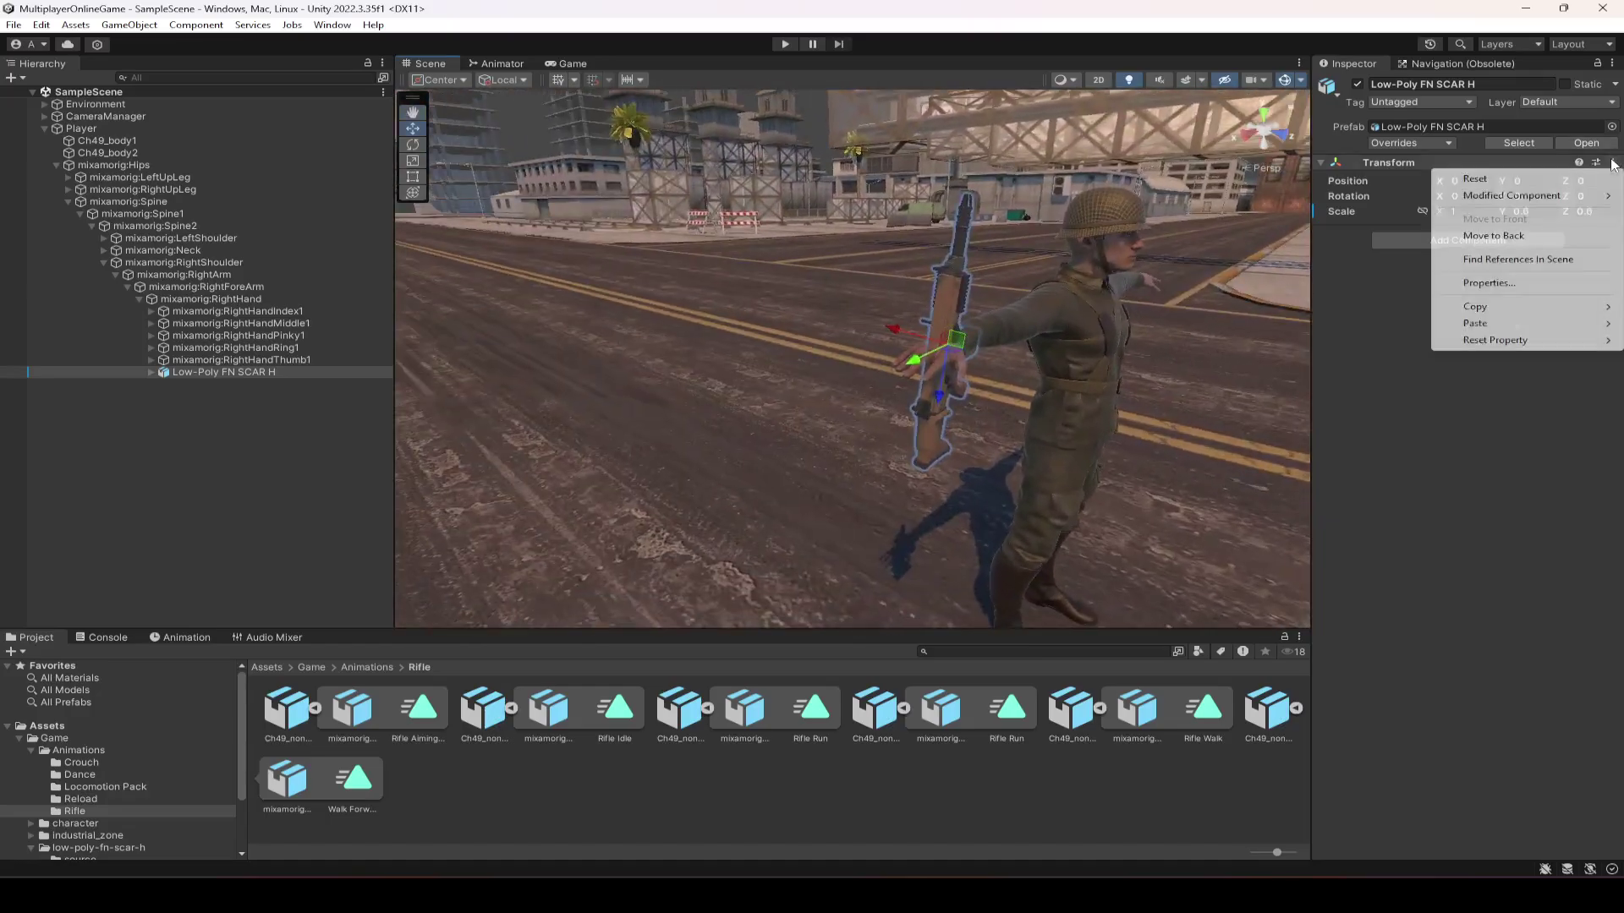
mouse_move(1512, 324)
left_click(1359, 420)
left_click_drag(846, 220, 651, 176, "alt")
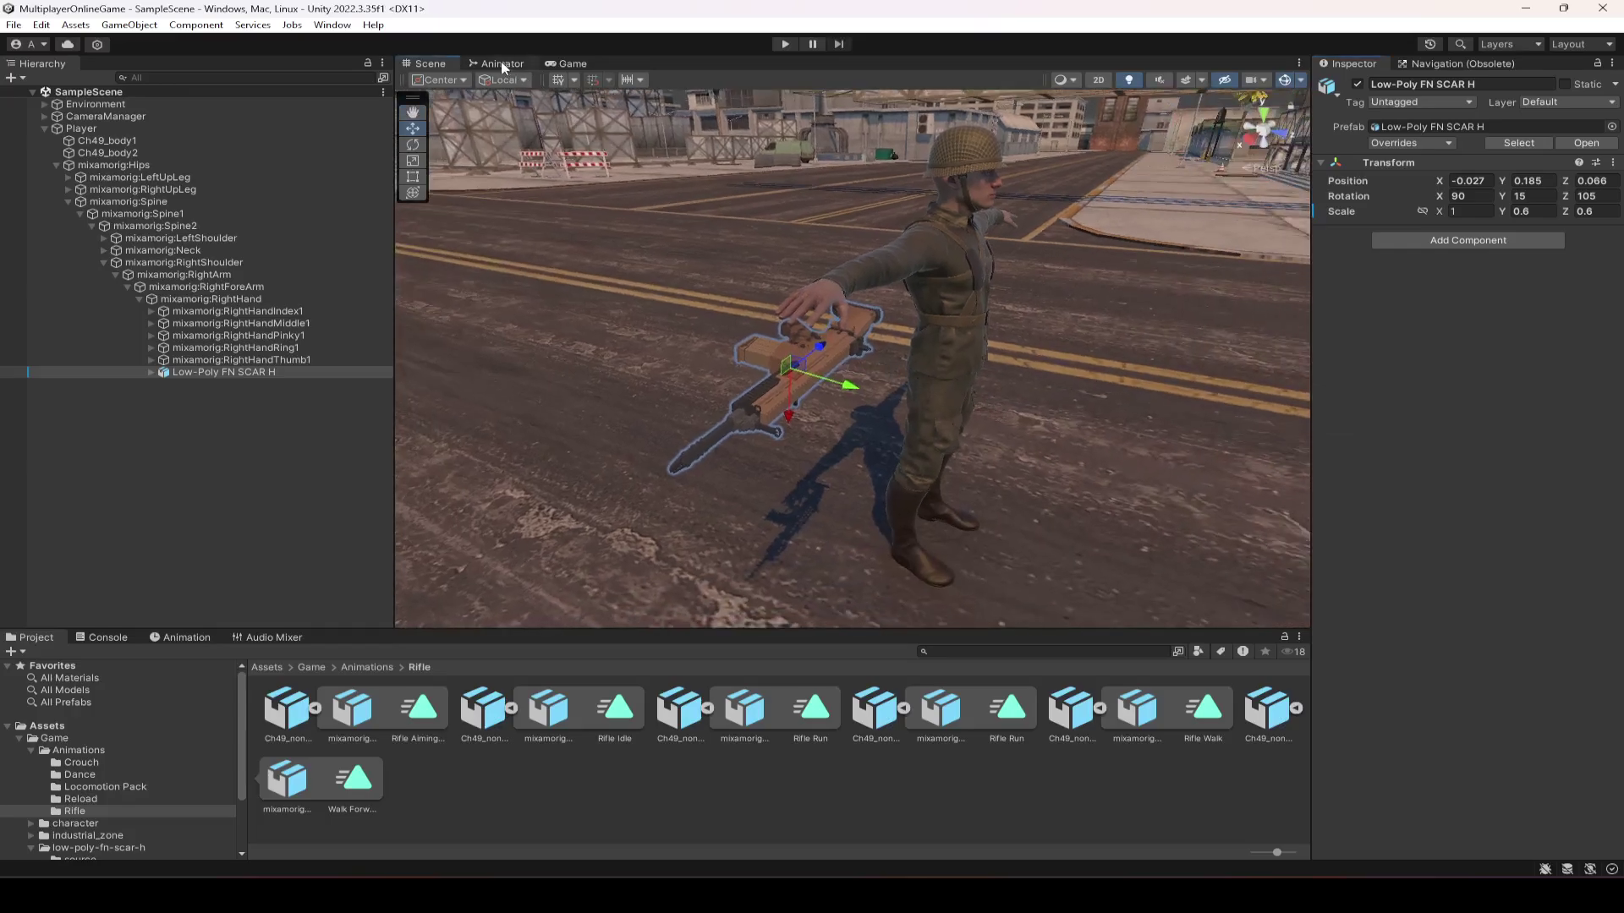
left_click(501, 62)
left_click(780, 409)
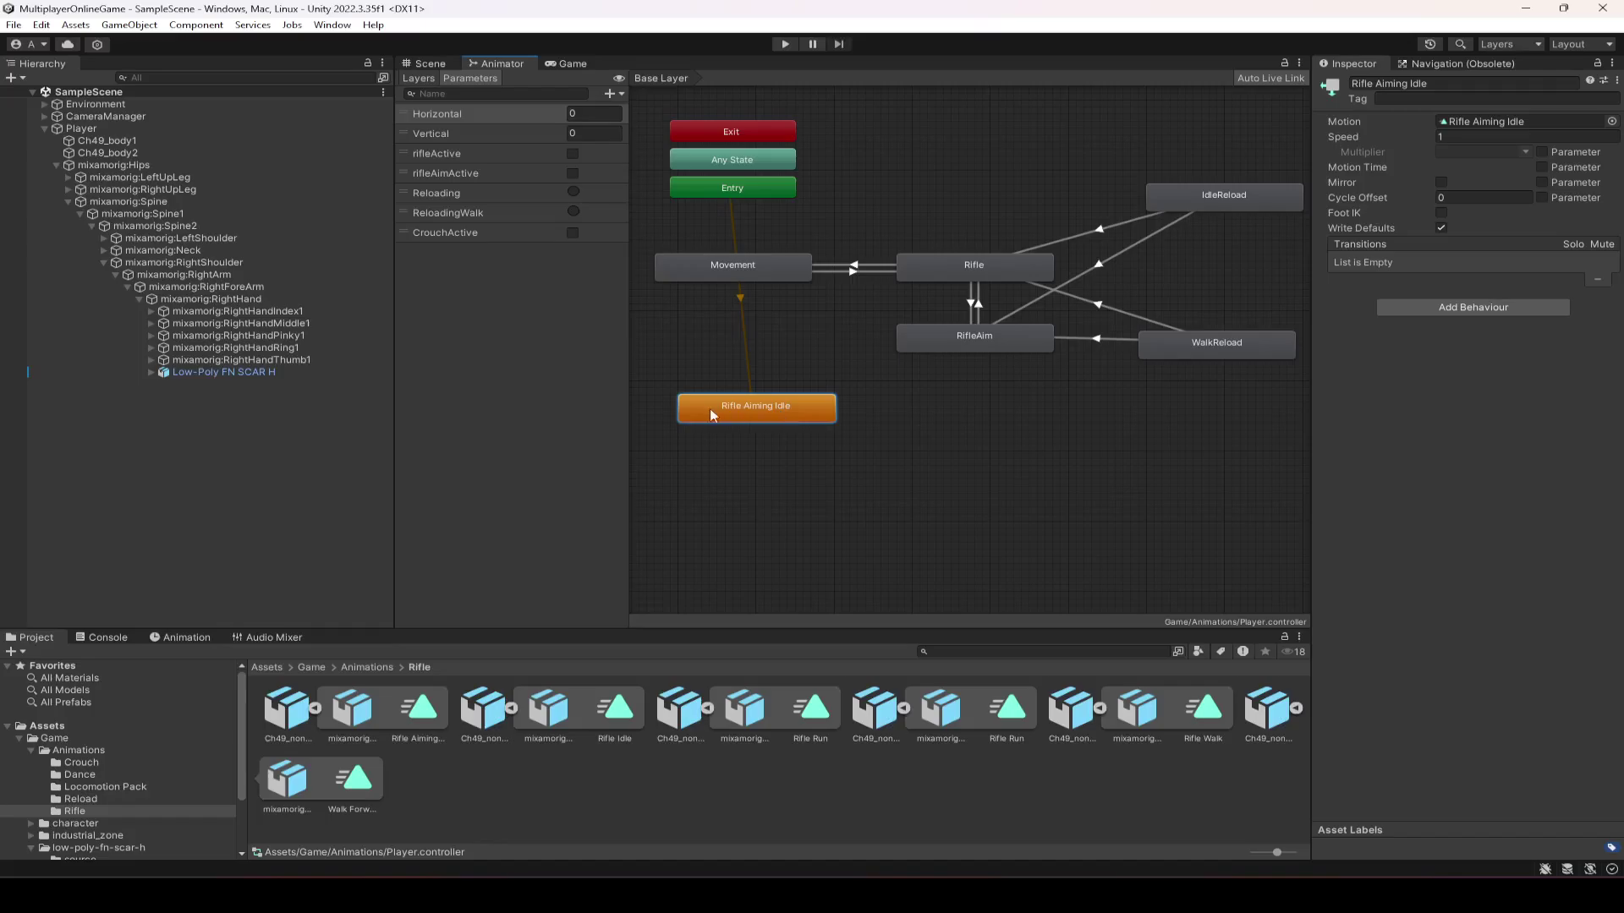
Step: Delete the Rifle Aiming Idle state, enable rifleActive and rifleAimActive, and start Play mode
key("Delete")
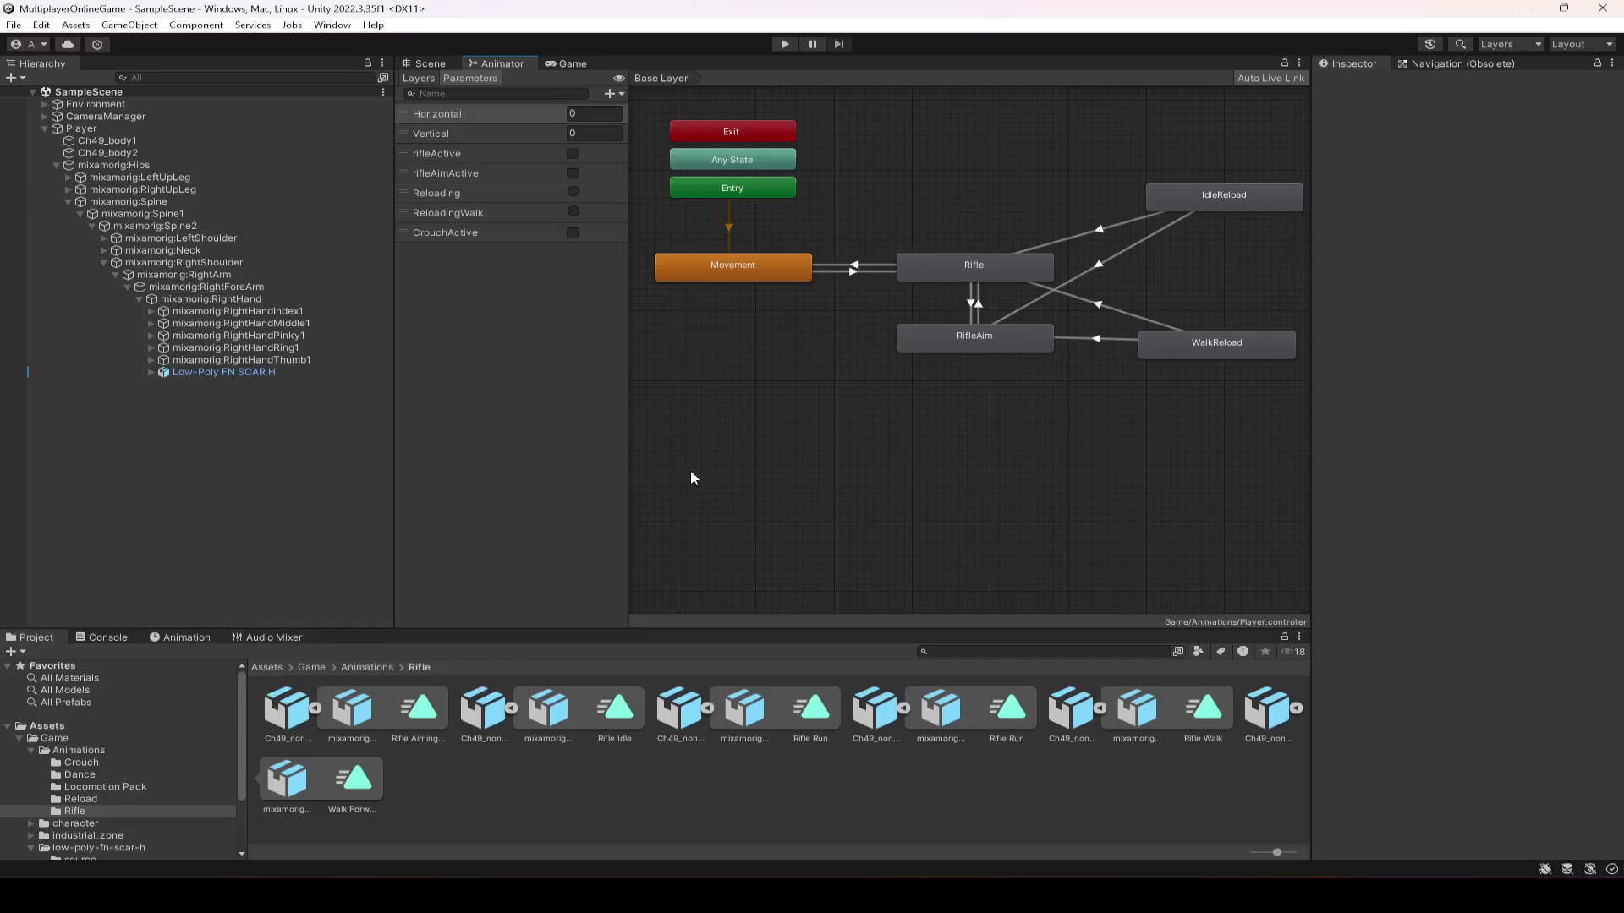
left_click(572, 155)
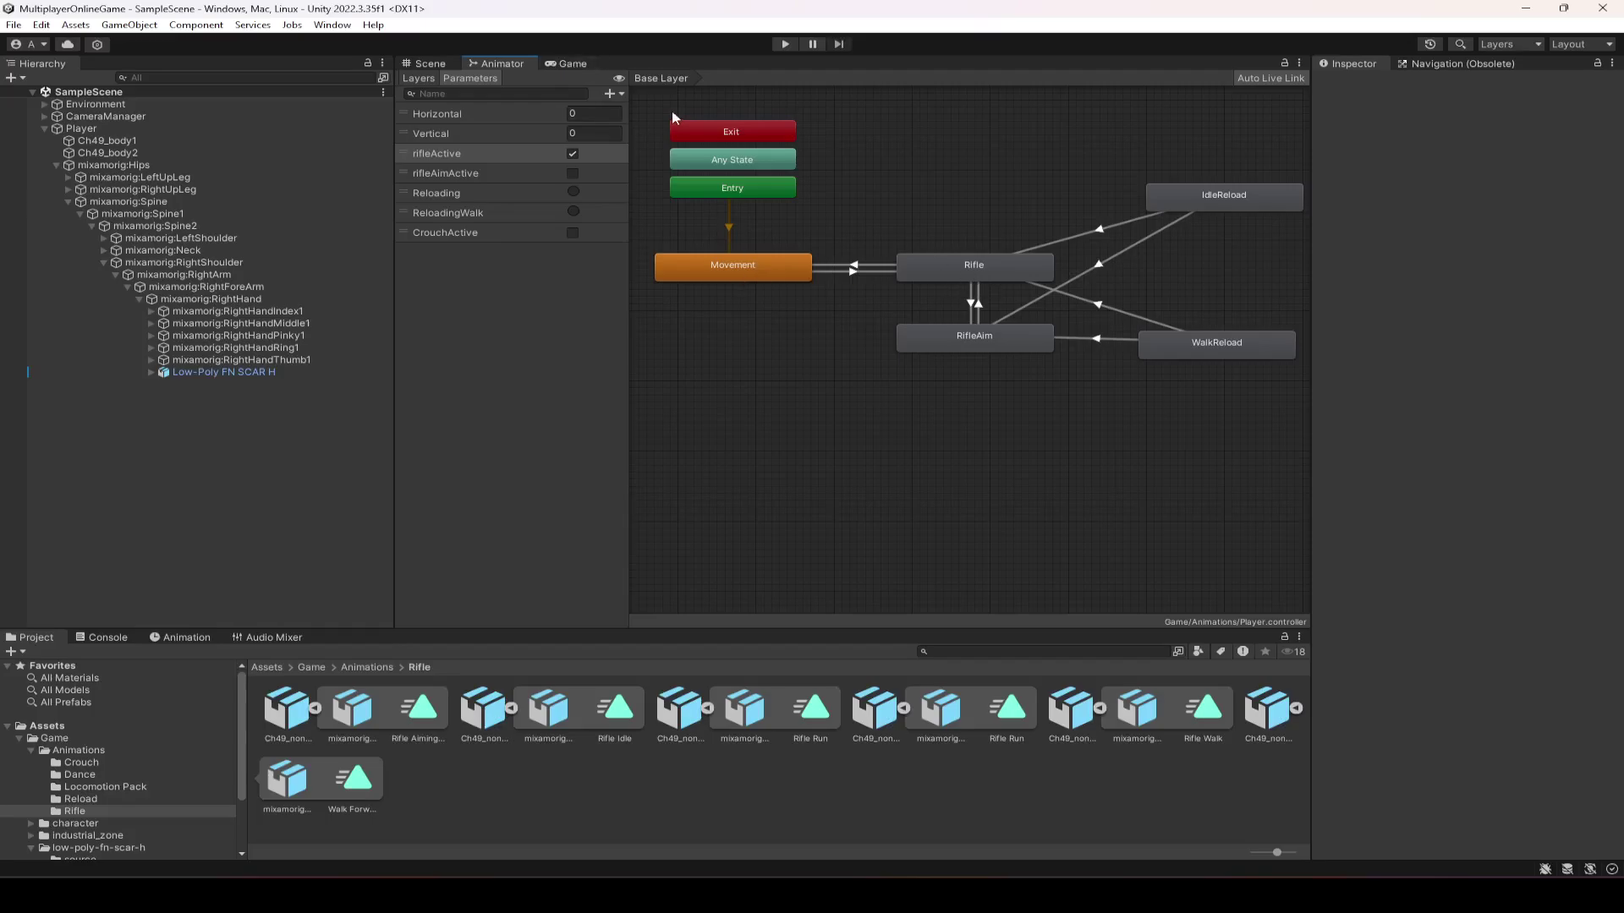
left_click(575, 65)
left_click(517, 63)
left_click(574, 173)
left_click(567, 64)
left_click(785, 46)
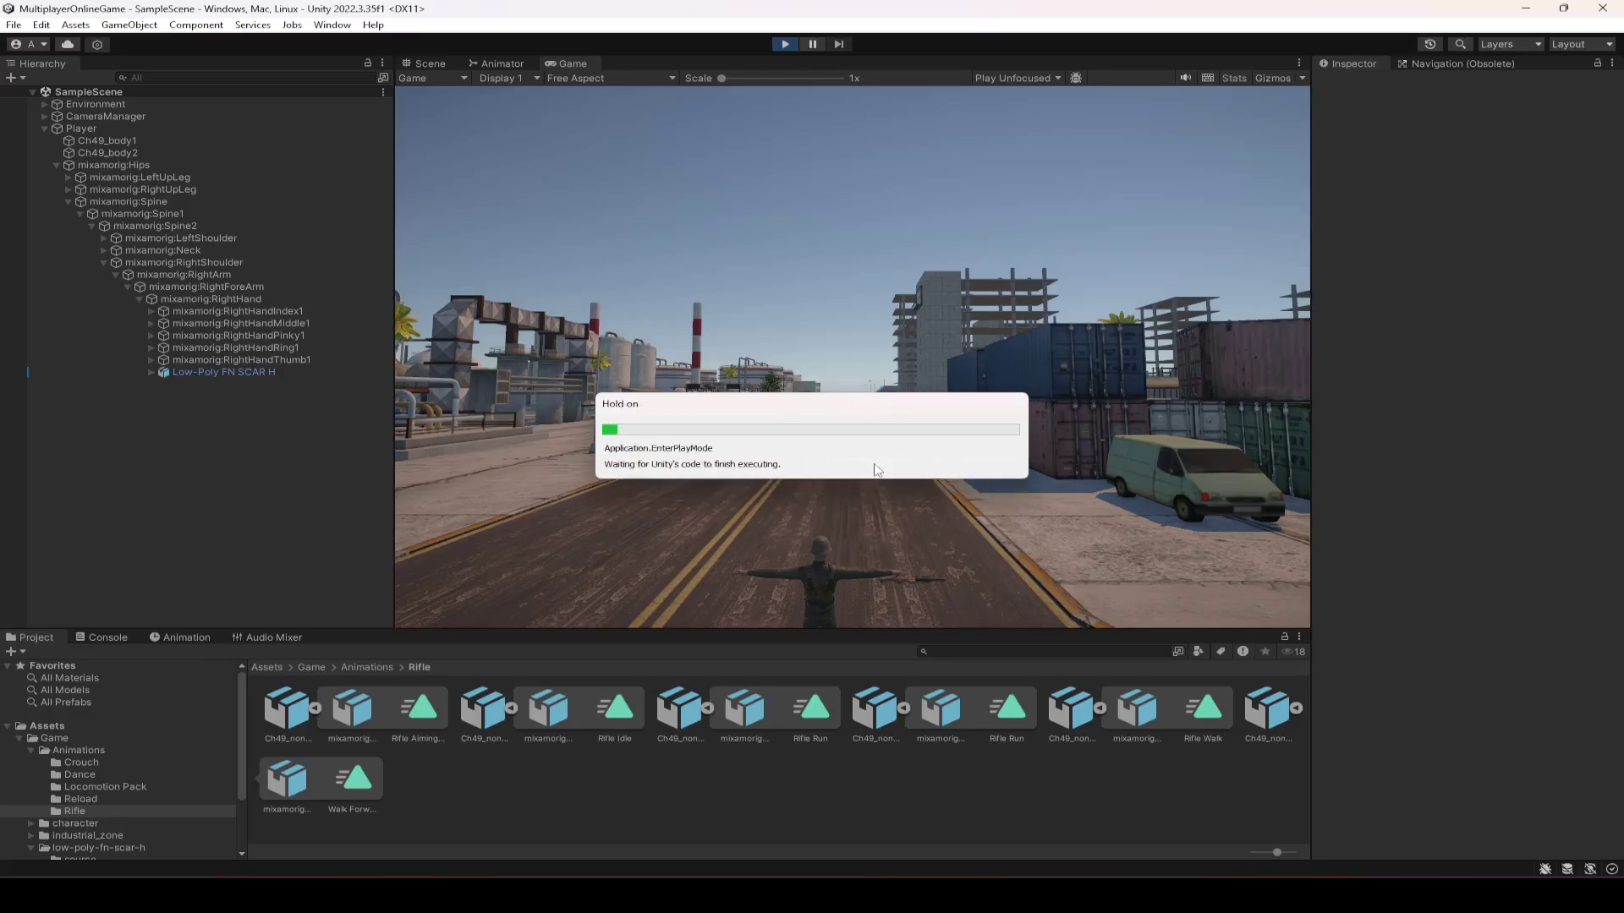
Step: Walk the soldier forward with W, toggle rifleAimActive in the Animator, then stop play
left_click(874, 470)
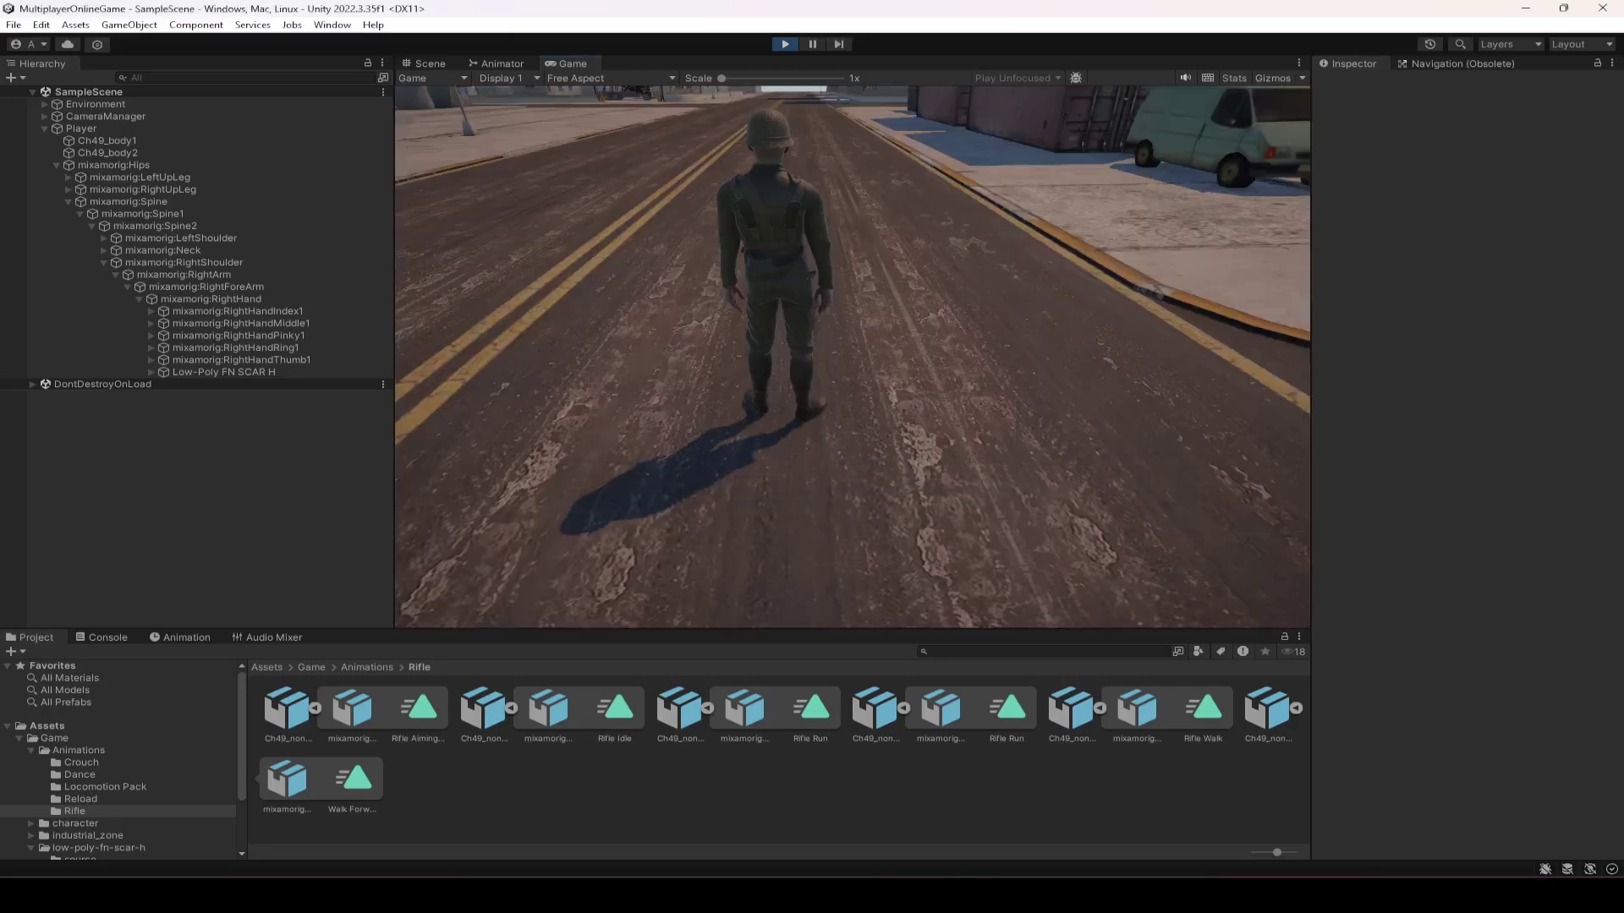
key("w")
key("w")
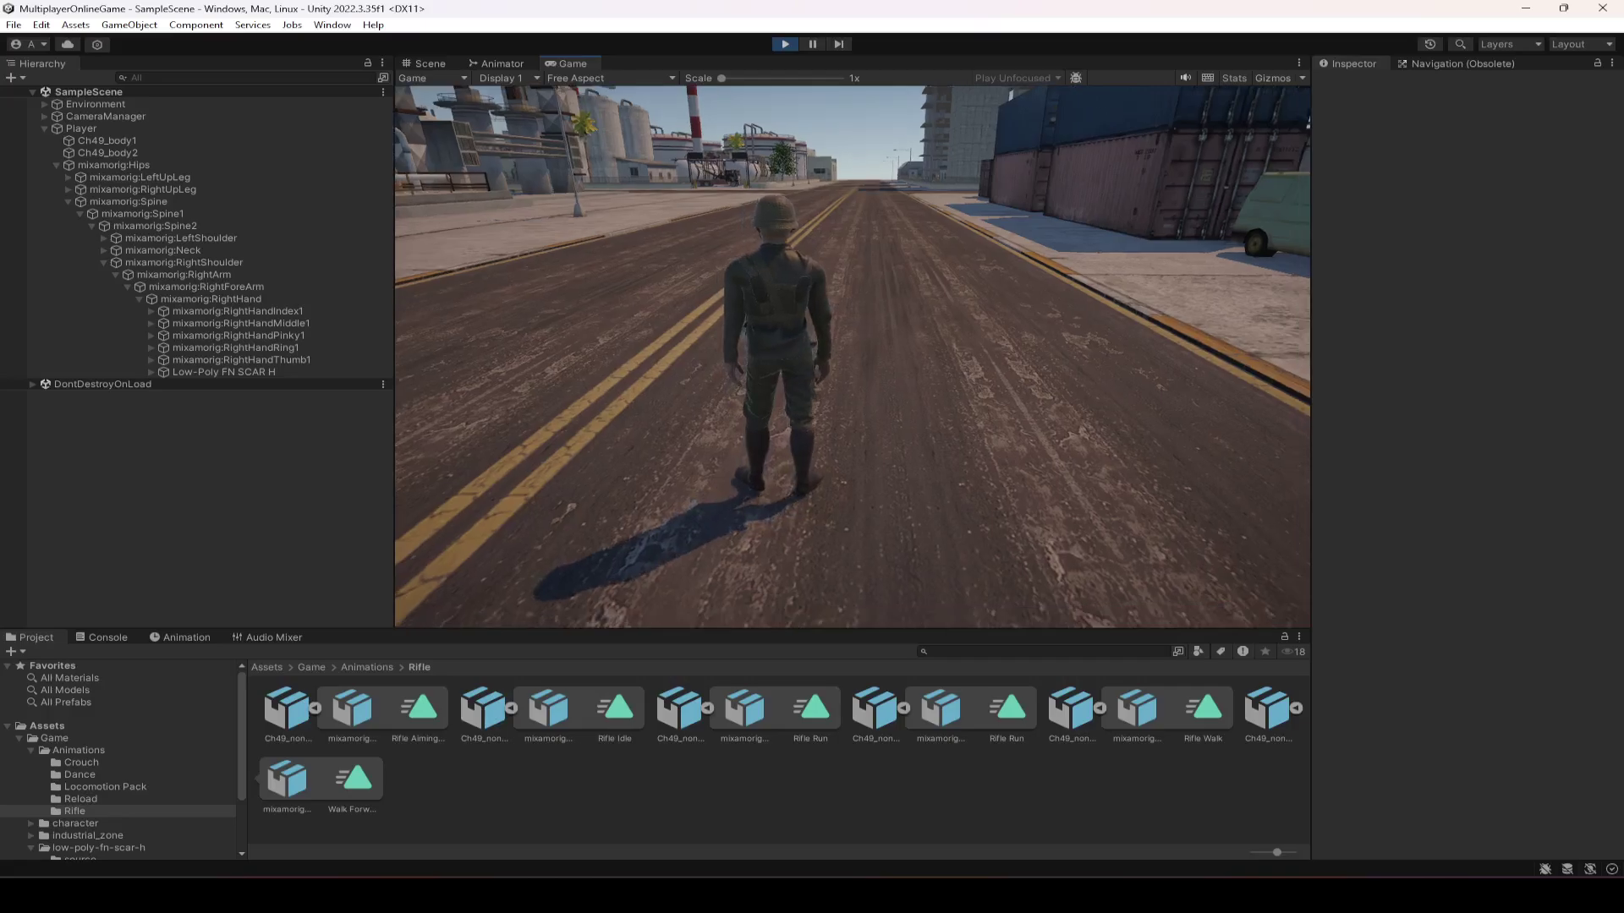
left_click(497, 64)
left_click(572, 174)
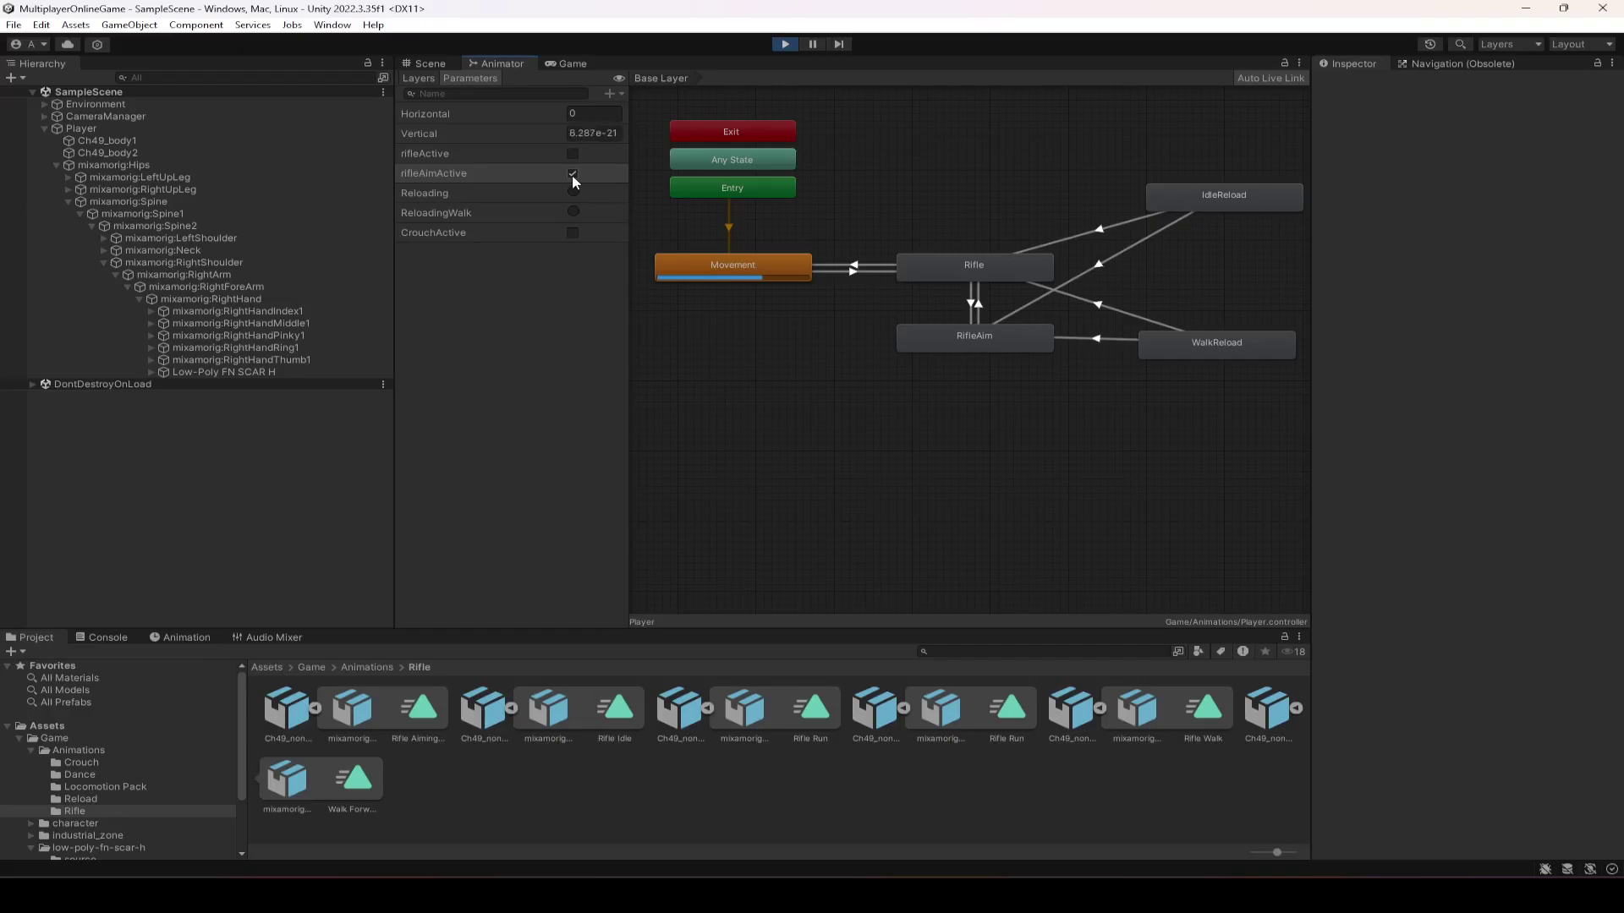
left_click(785, 44)
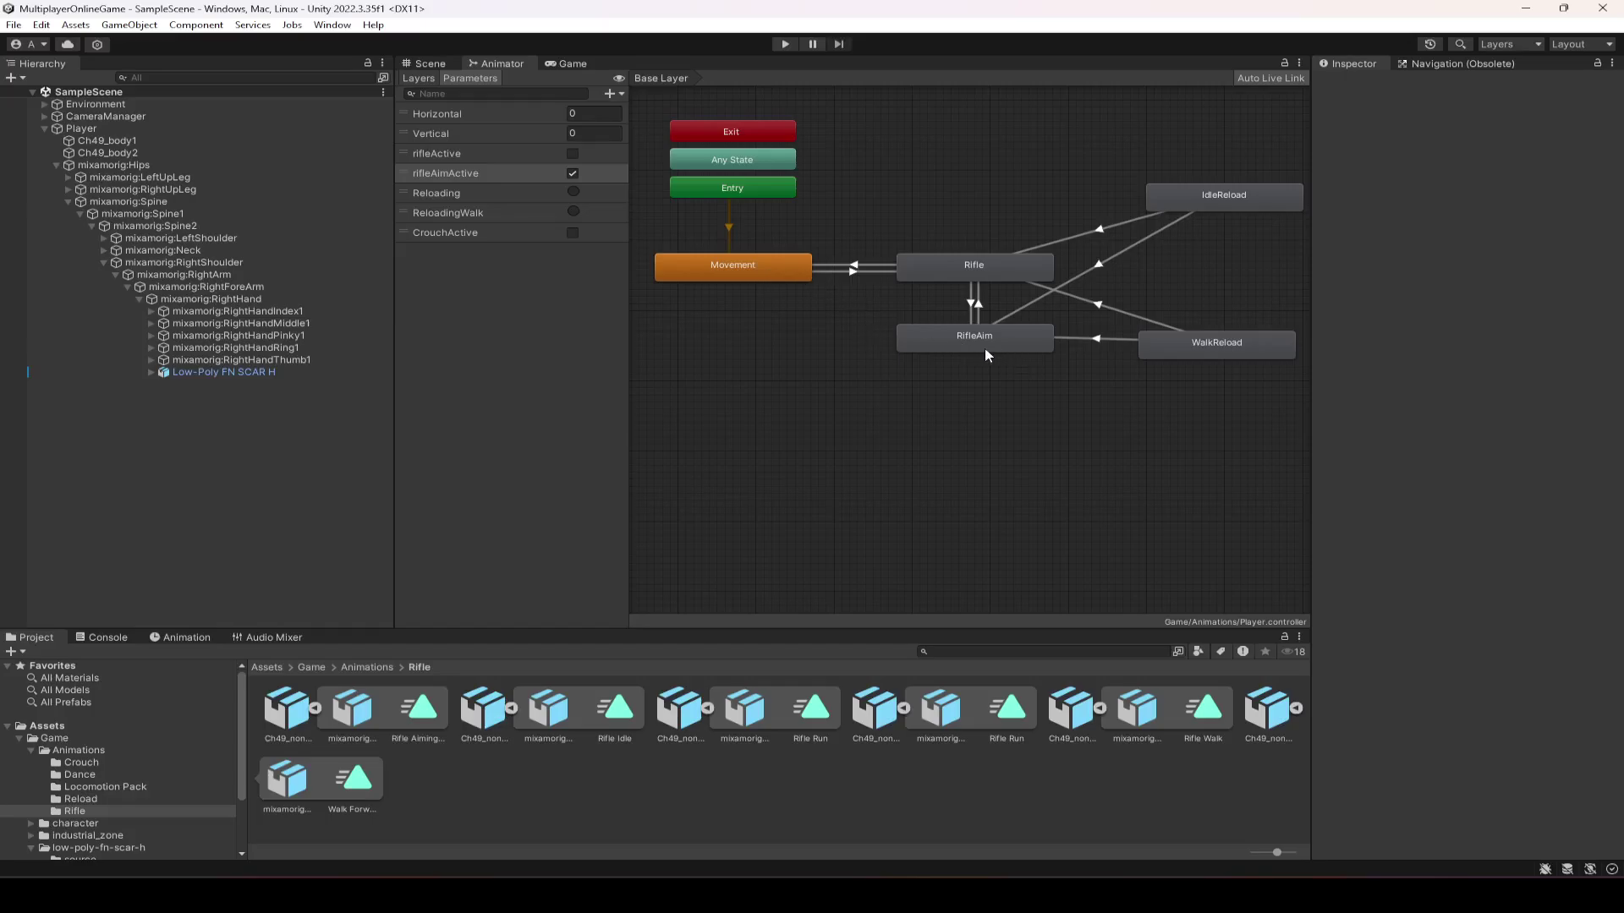
Step: Create transitions from Movement to RifleAim and from RifleAim back to Movement
right_click(755, 279)
left_click(795, 287)
left_click(954, 340)
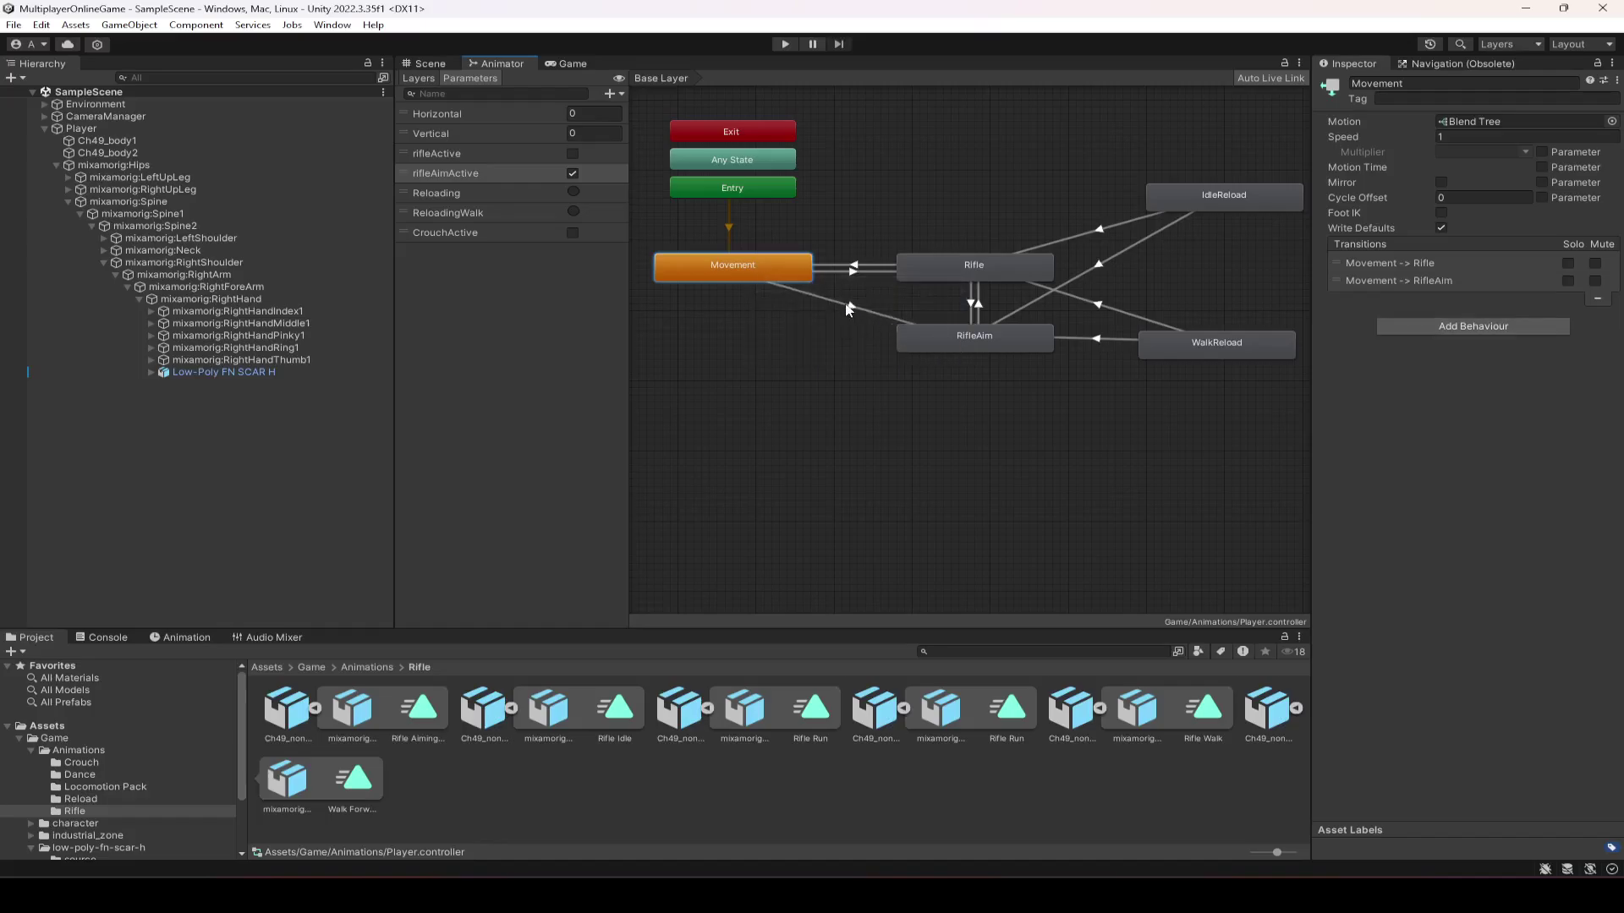
right_click(935, 342)
left_click(971, 354)
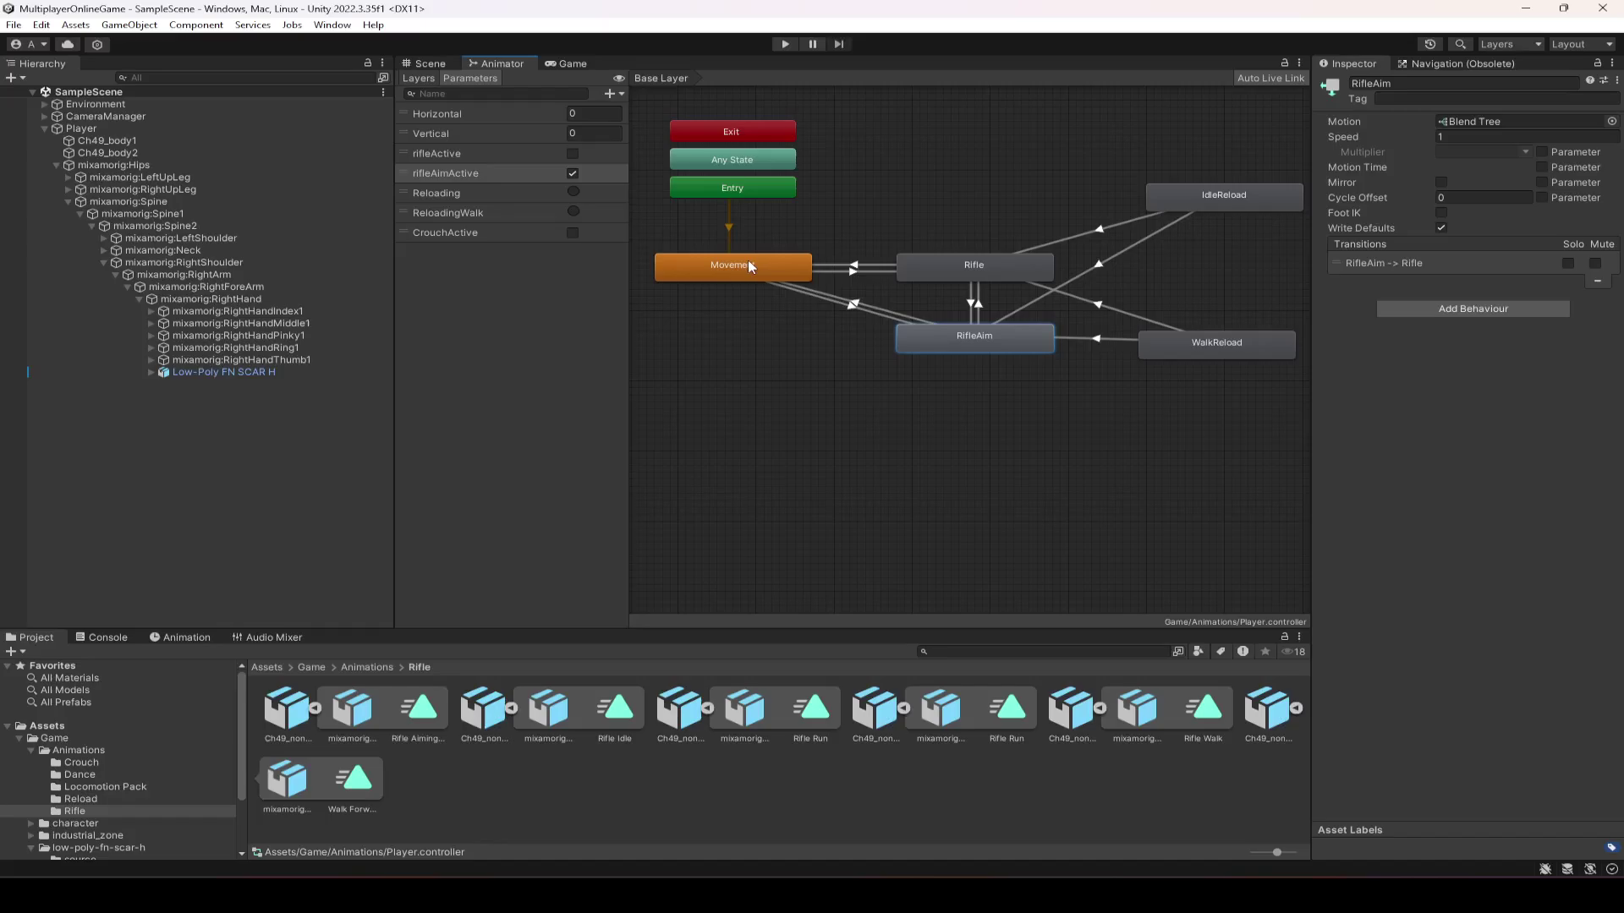
left_click(748, 260)
Step: Turn off exit time on Movement→RifleAim and add the condition rifleAimActive true
left_click(863, 312)
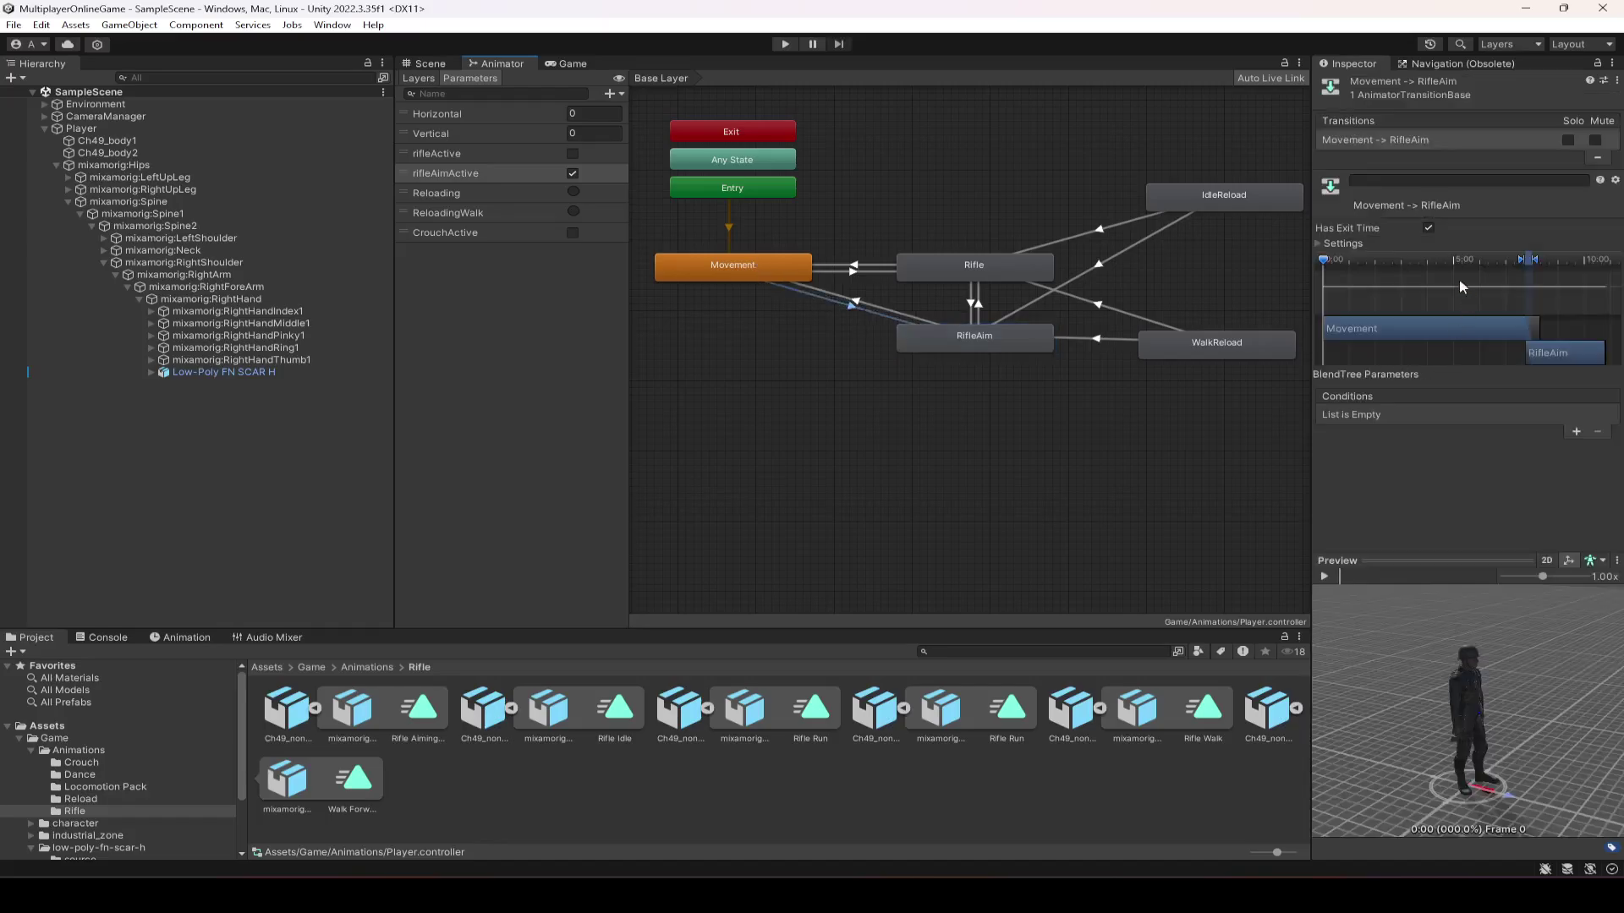
left_click(1428, 228)
left_click(1574, 433)
left_click(1397, 414)
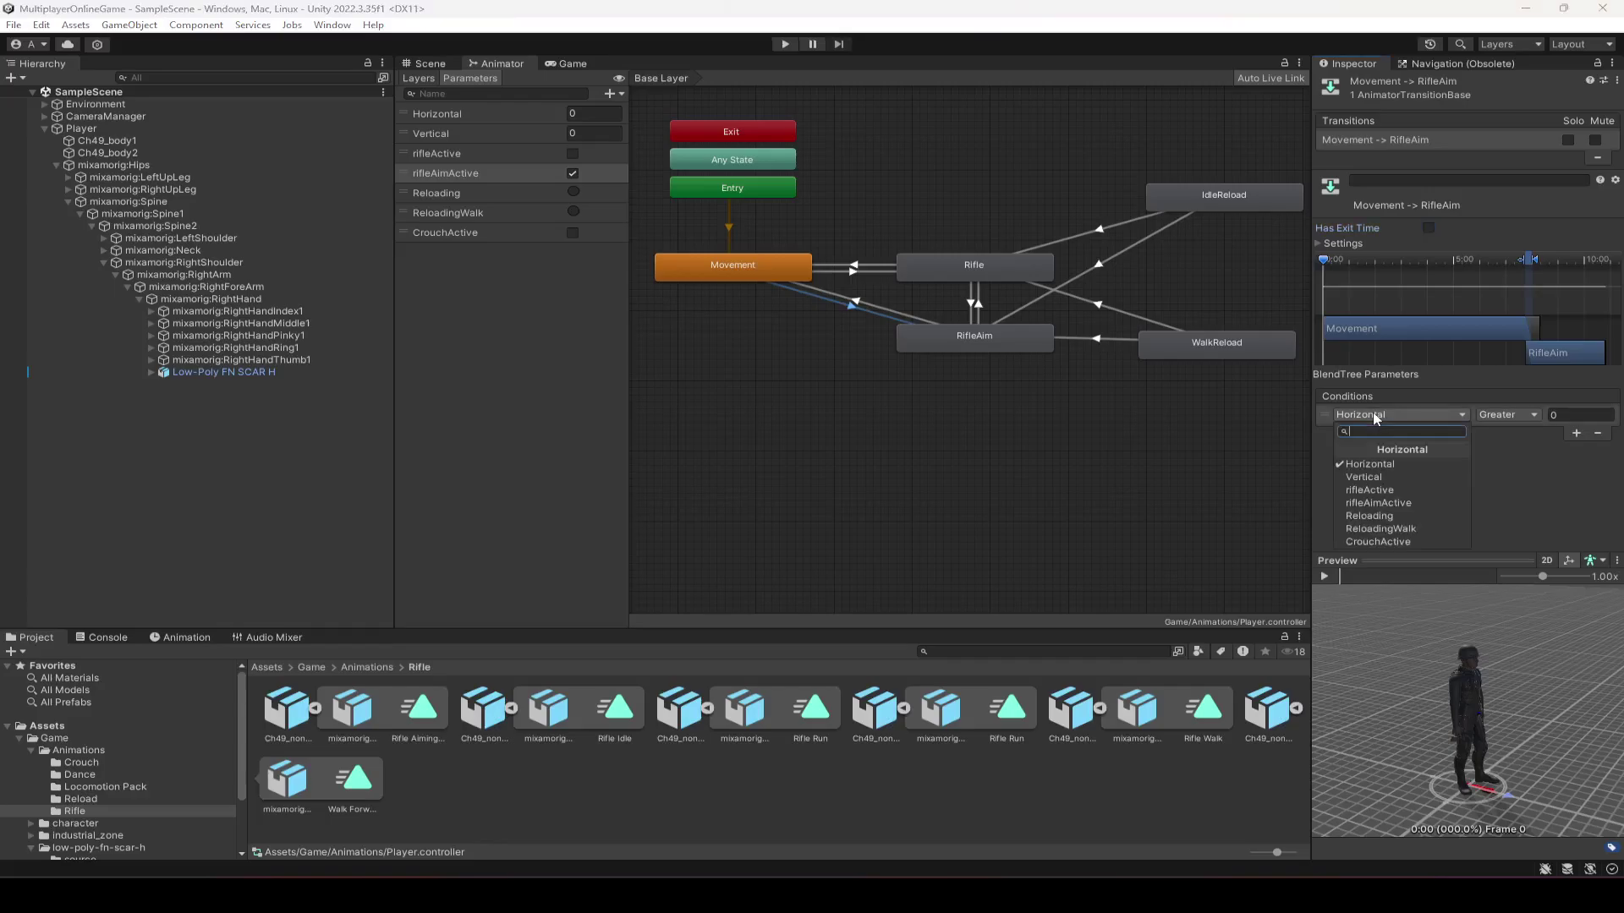
left_click(1394, 504)
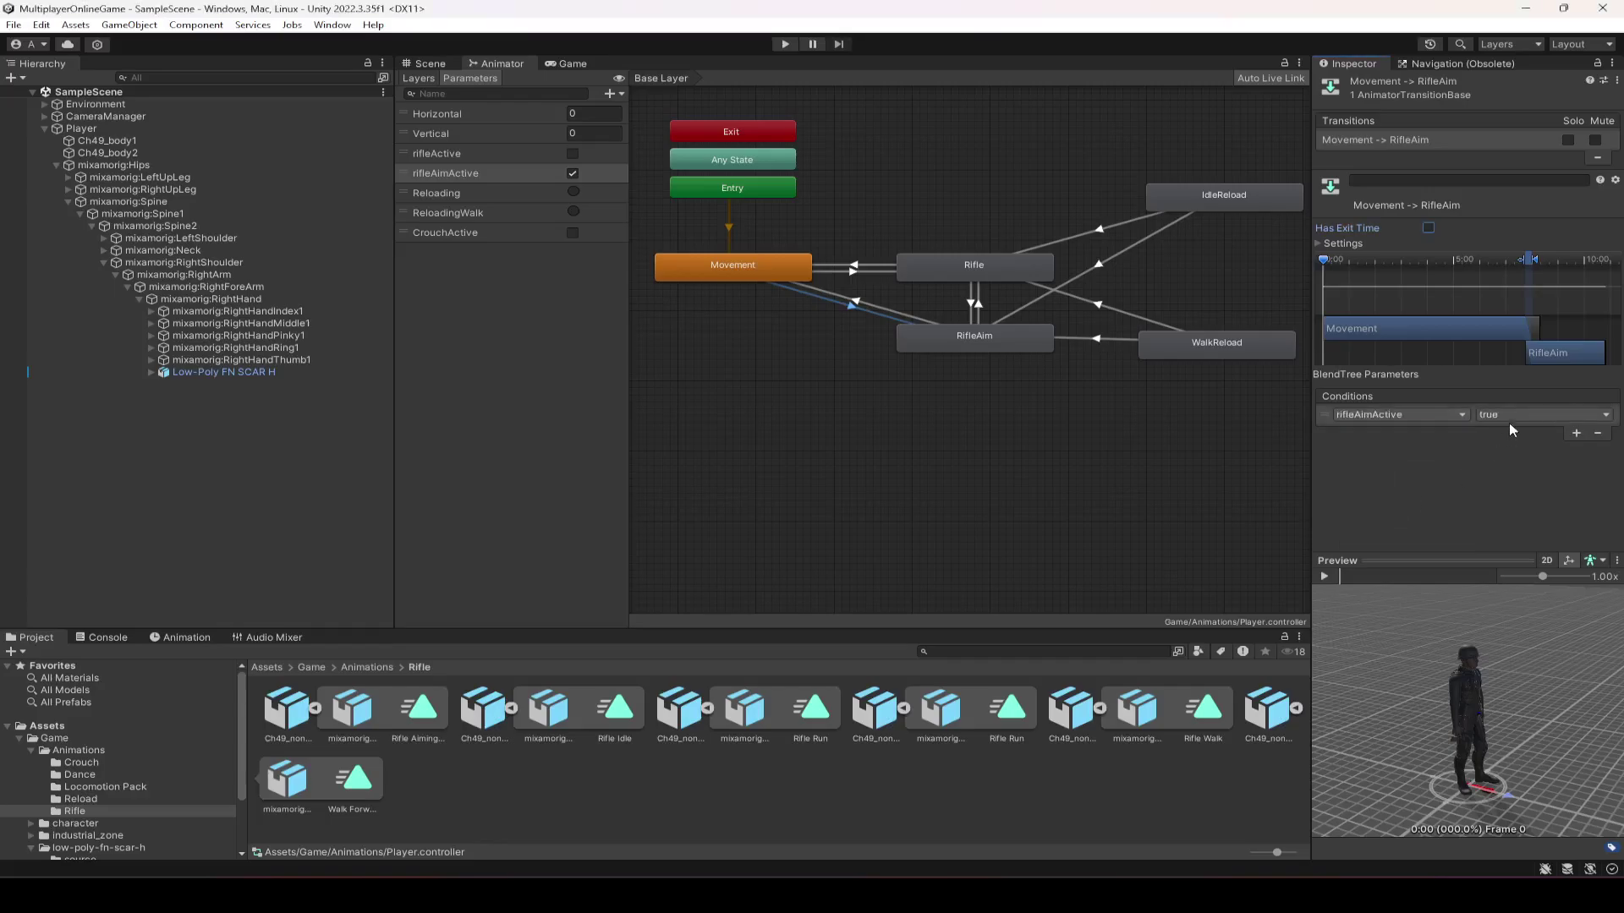
Step: Give RifleAim→Movement the condition rifleAimActive false, then start Play mode
left_click(858, 302)
left_click(1574, 433)
left_click(1407, 414)
left_click(1397, 505)
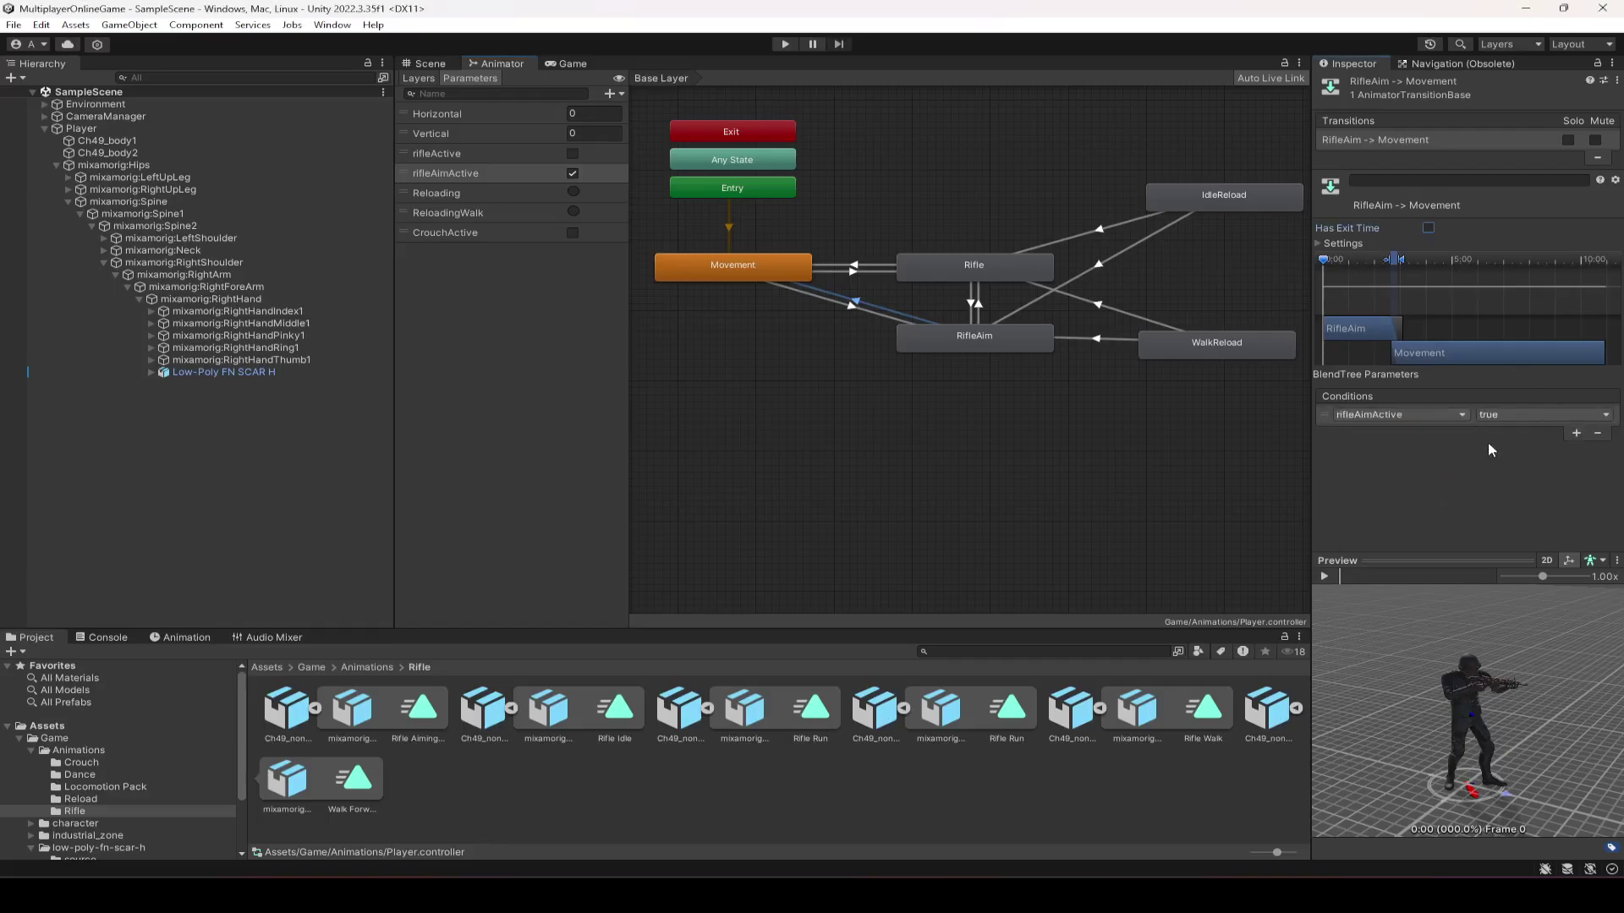
left_click(1502, 416)
left_click(1505, 447)
left_click(571, 65)
left_click(785, 44)
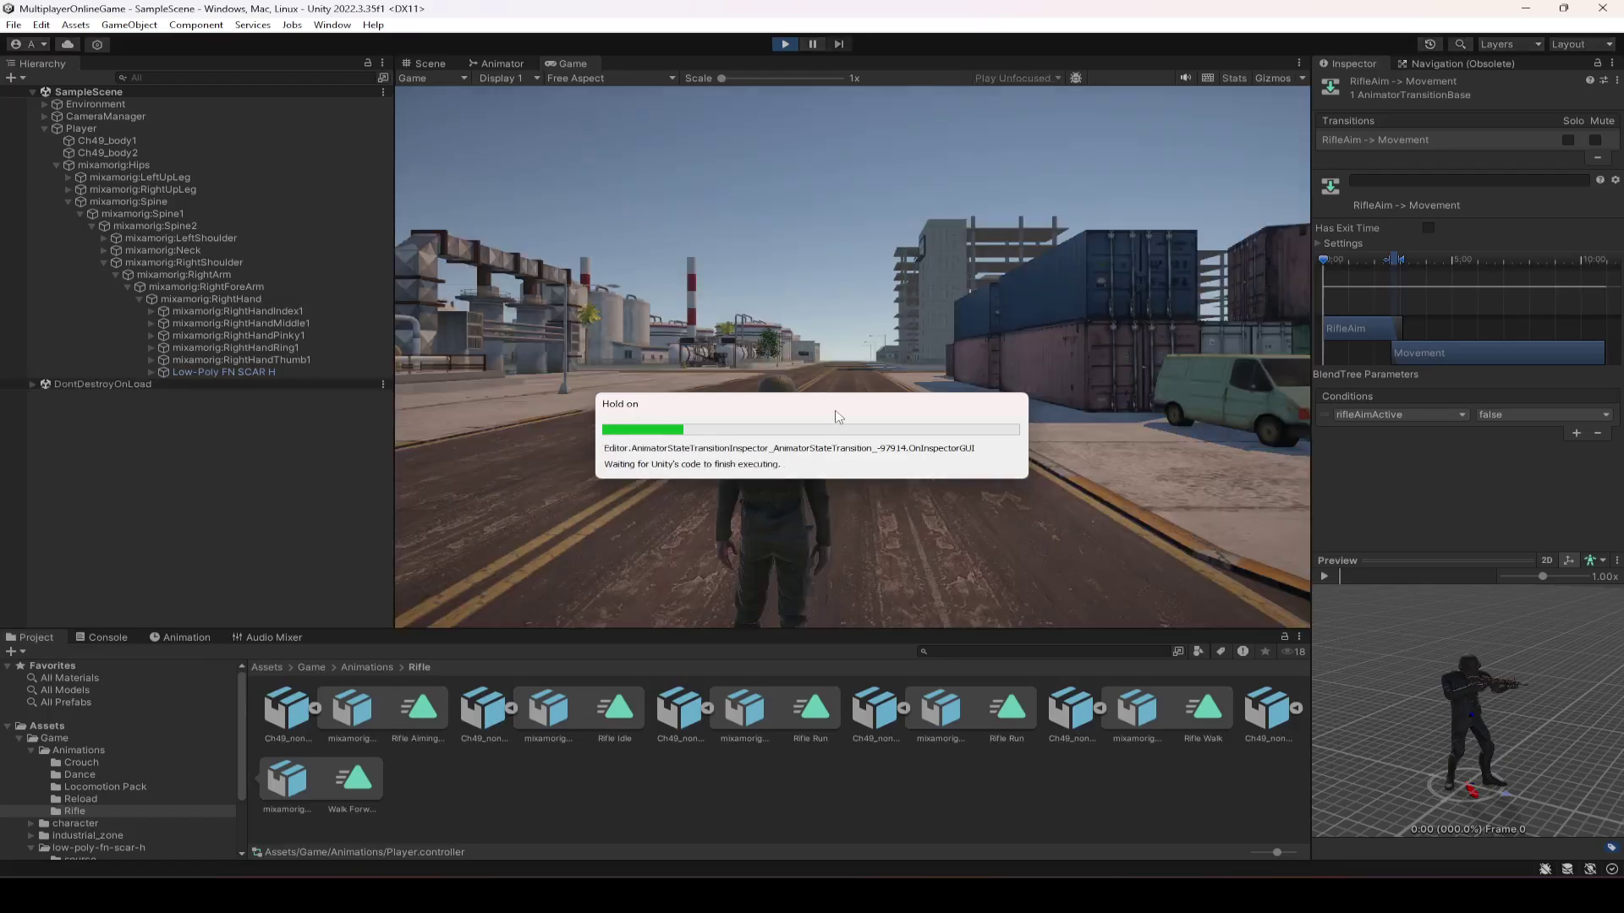
Step: Walk the aiming soldier down the street, across the road and onto the curb
key("w")
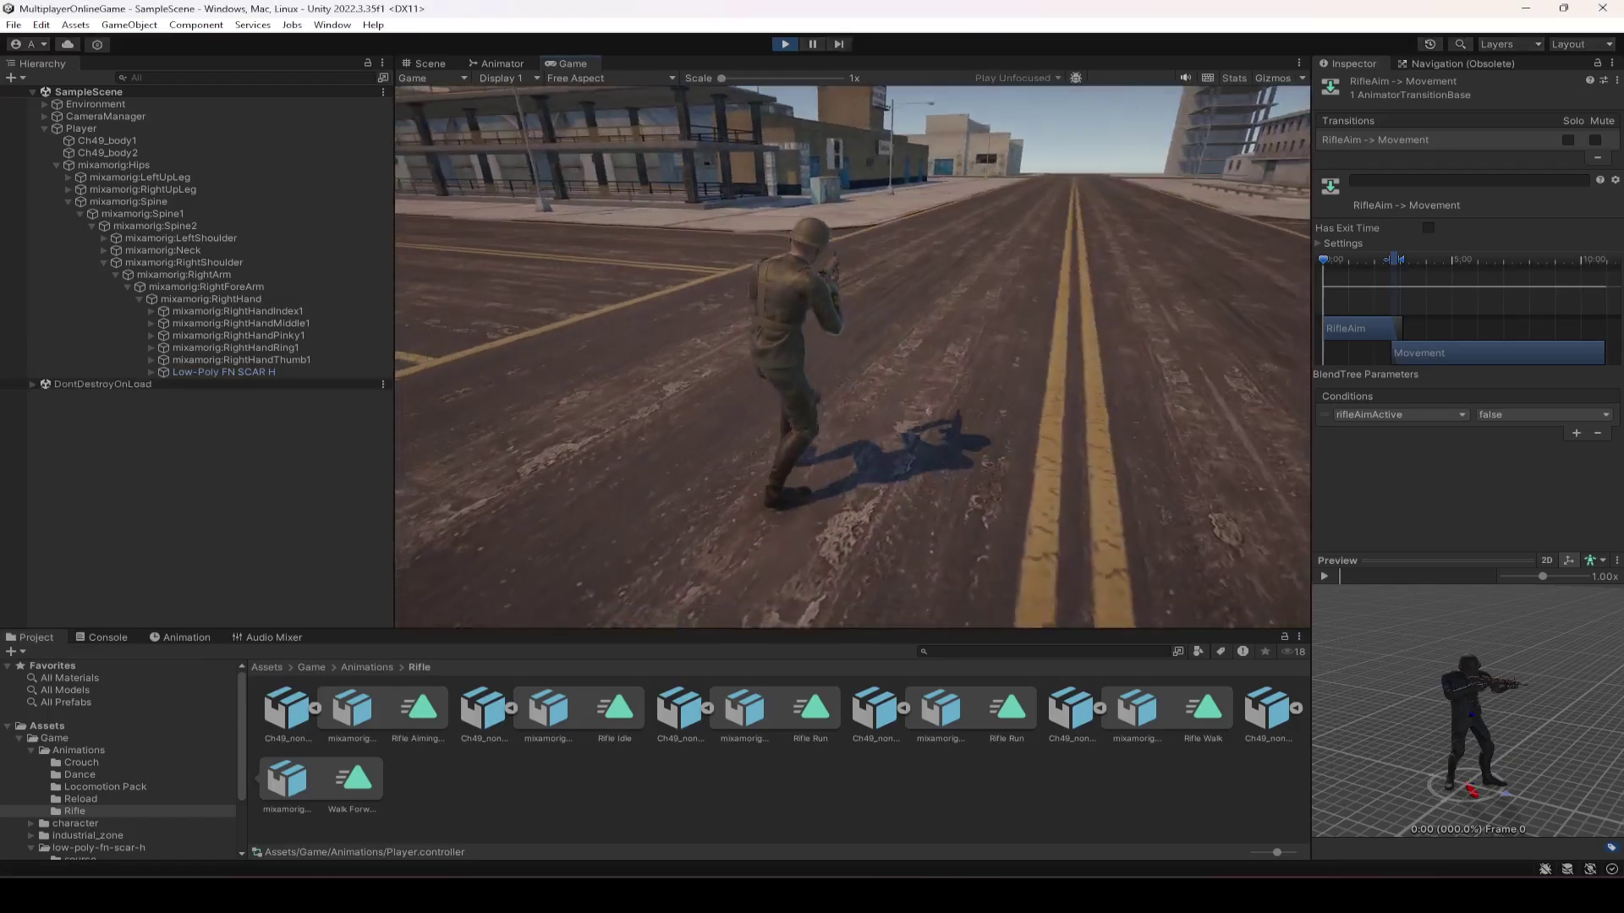
key("w")
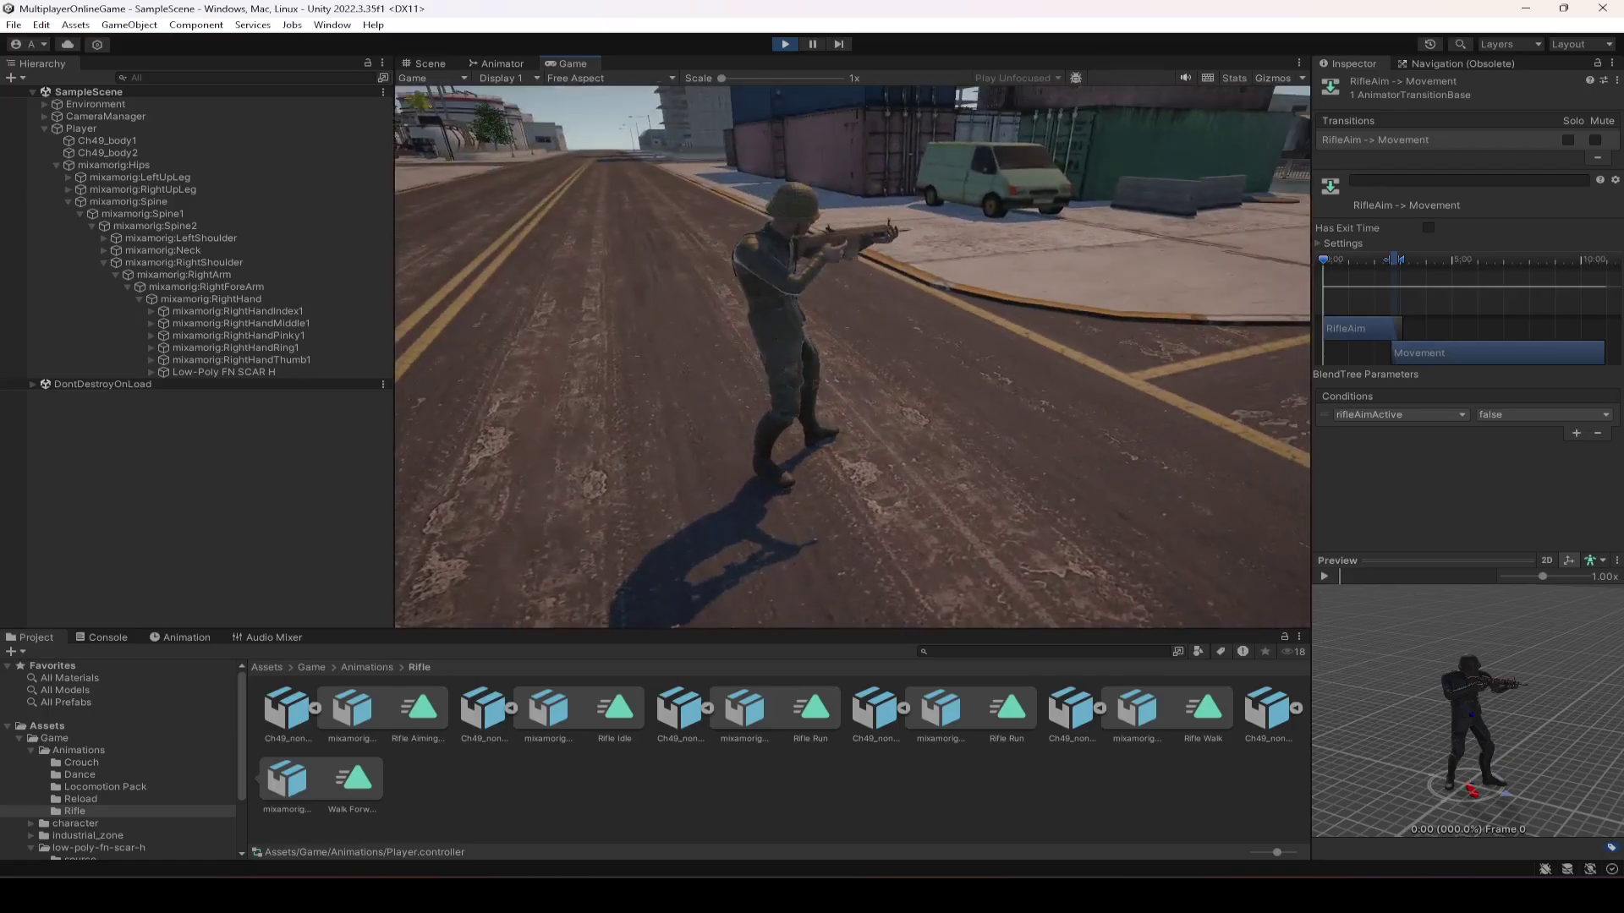
key("w")
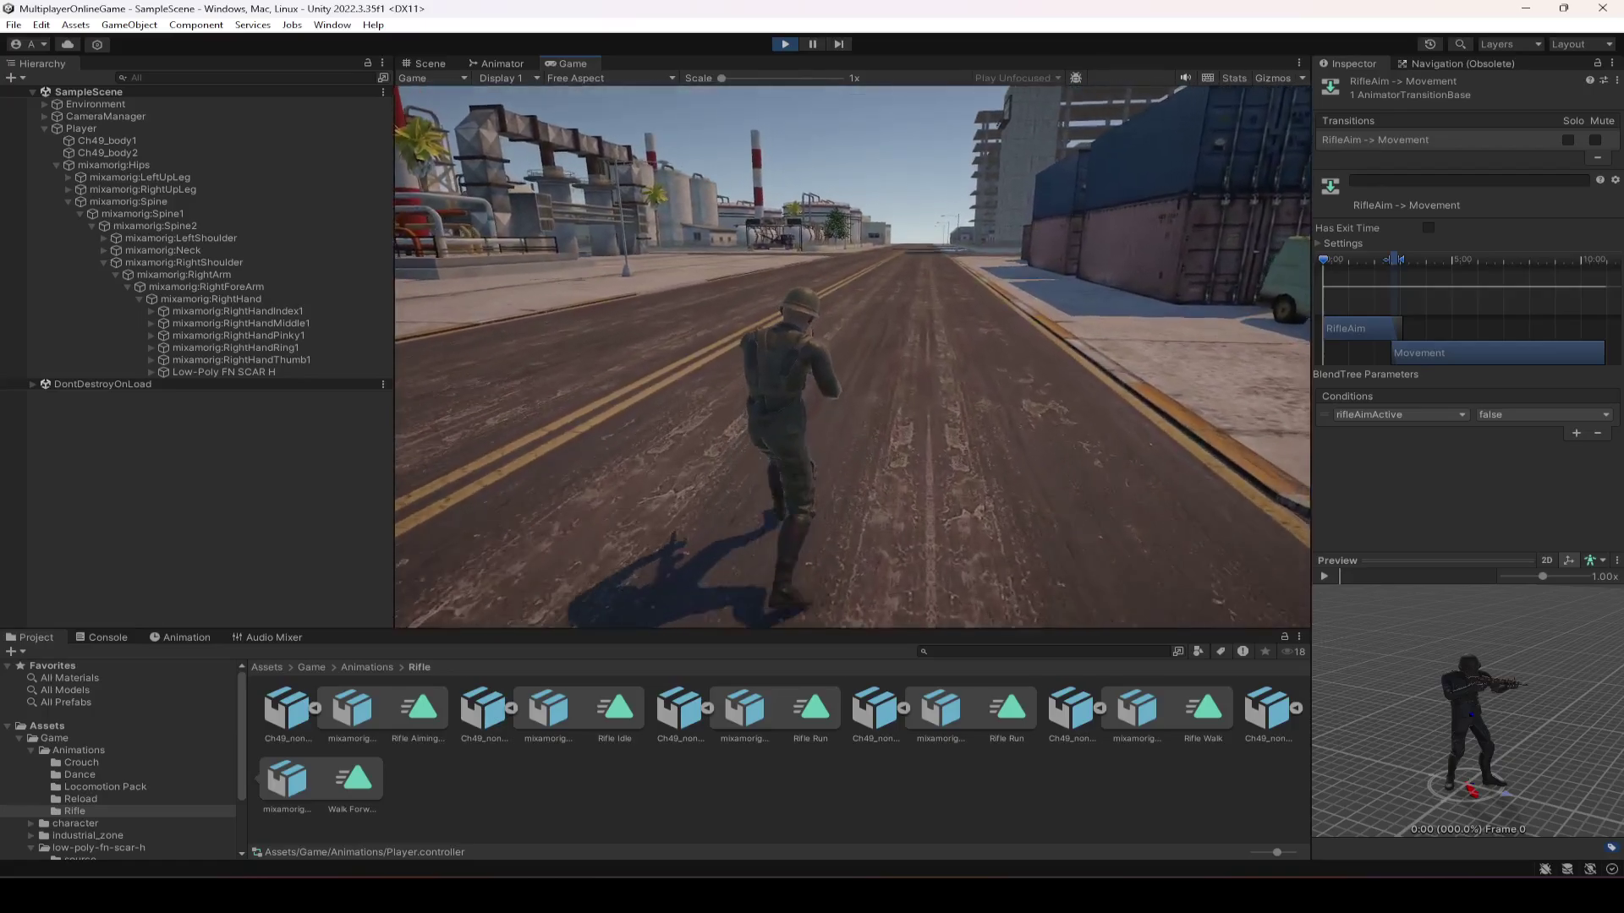
key("w")
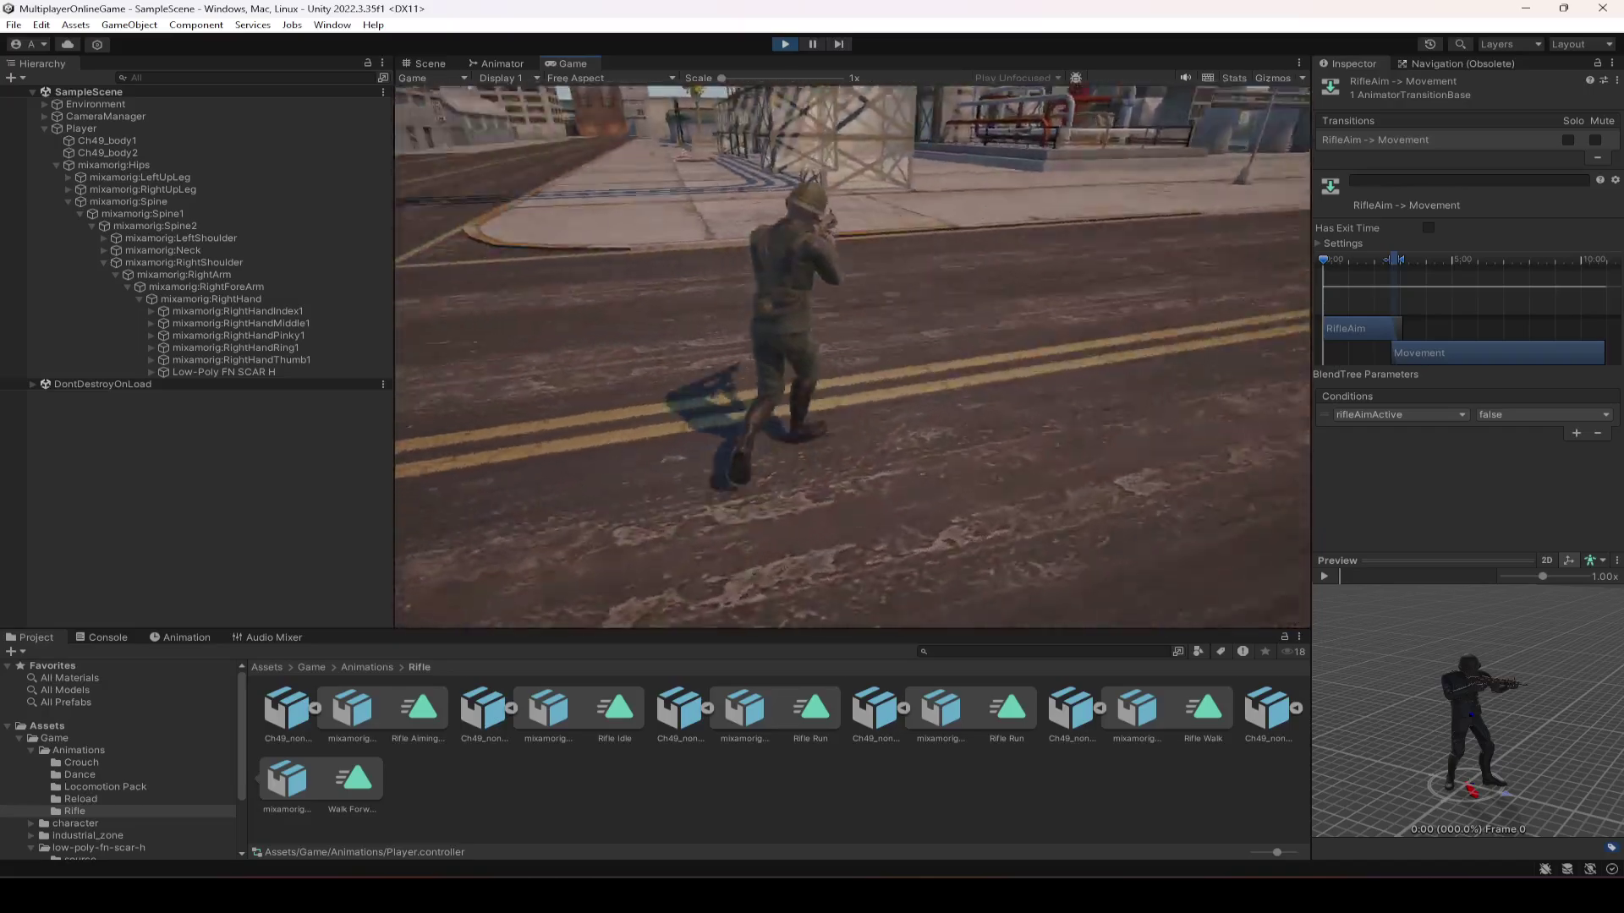
key("w")
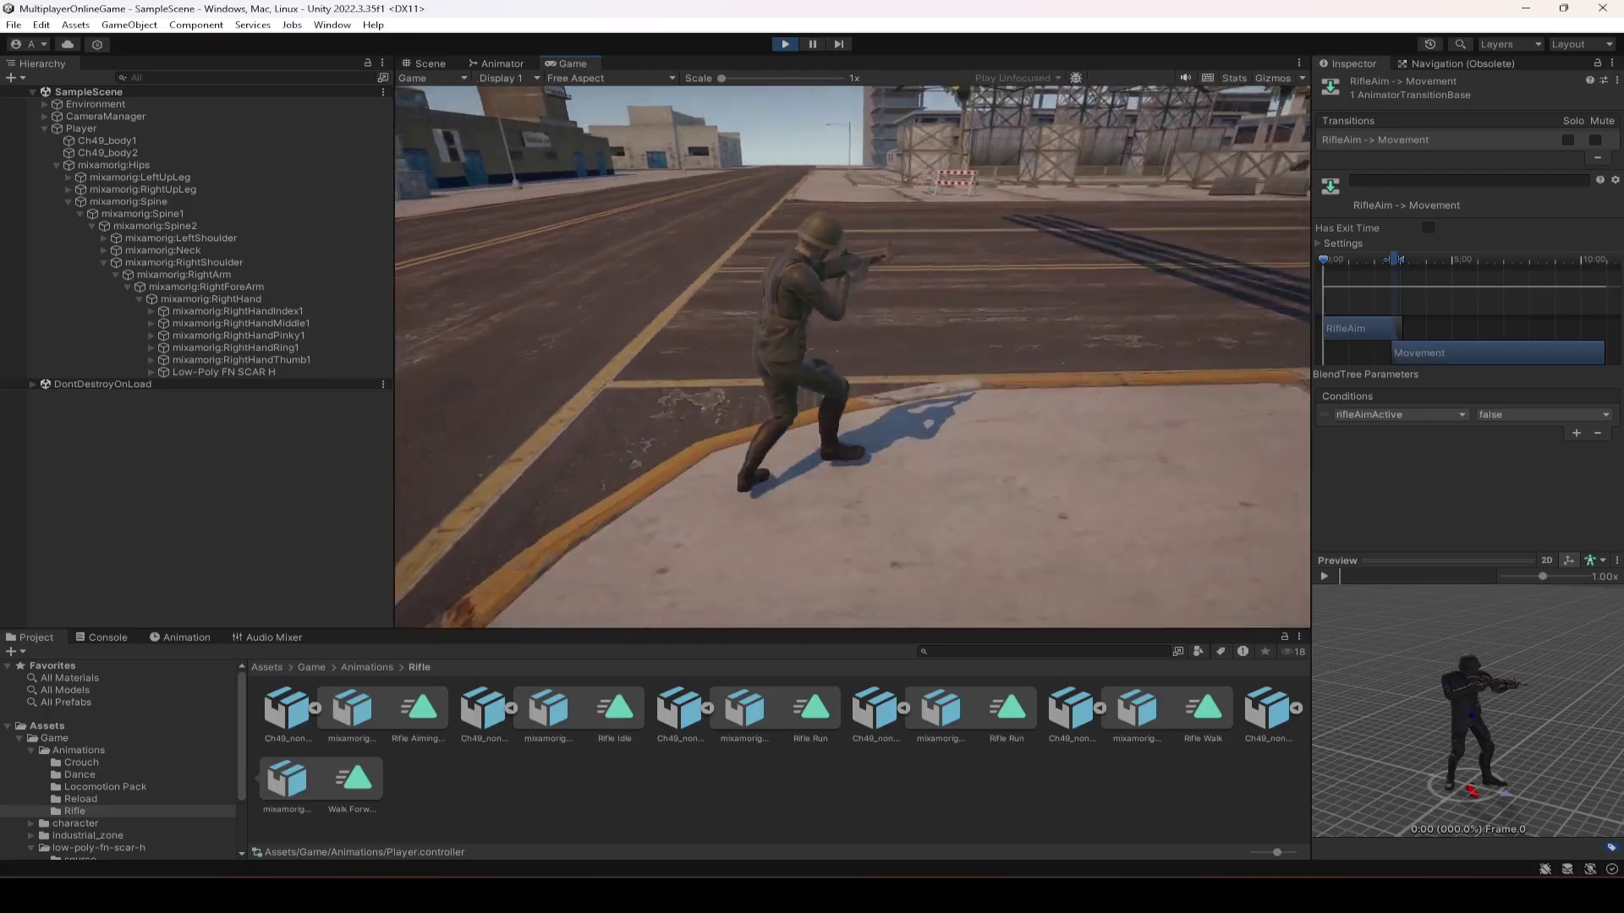